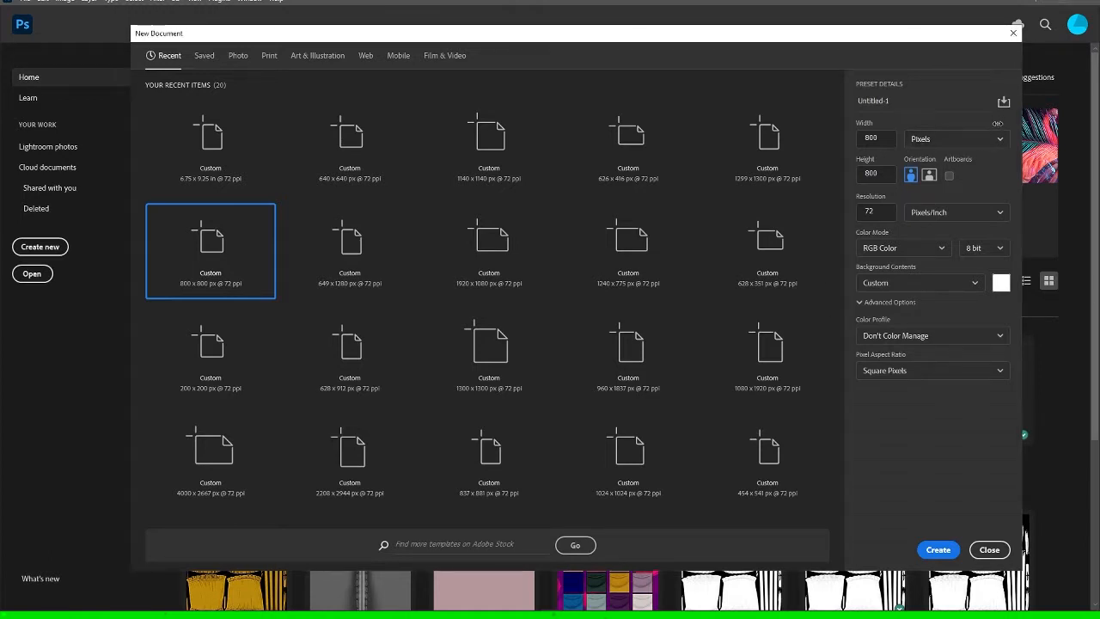
Create a new document 6.75 inches wide and 9.25 inches high at 72 pixels/inch in RGB Color.
{"action": "left_click", "coordinate": [987, 141]}
{"action": "left_click", "coordinate": [950, 180]}
{"action": "double_click", "coordinate": [876, 138]}
{"action": "type", "text": "6.75"}
{"action": "left_click", "coordinate": [882, 173]}
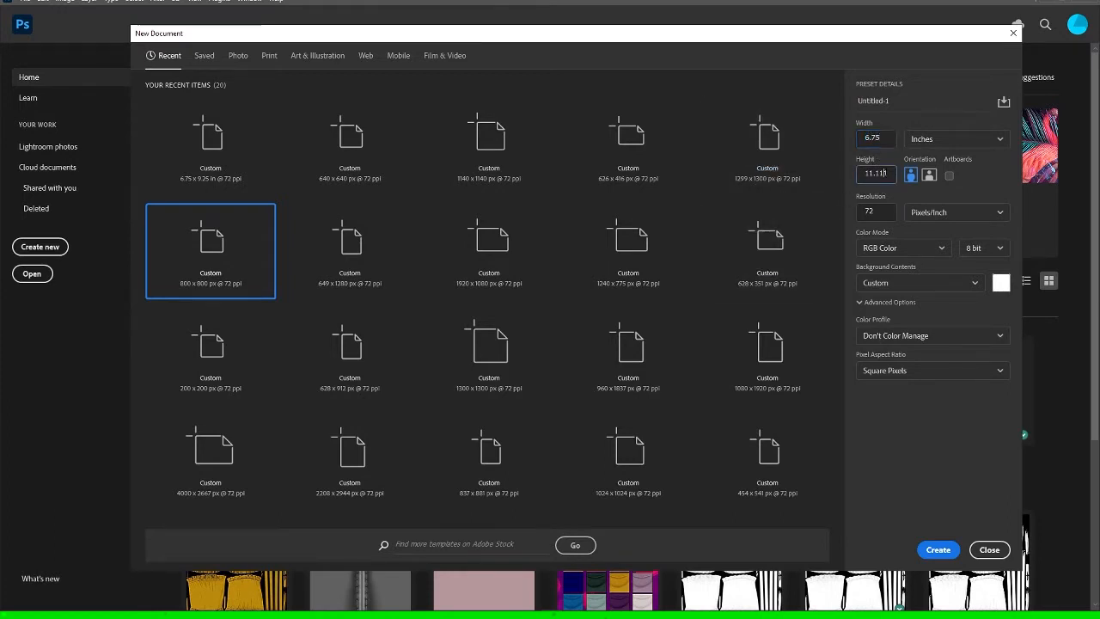
{"action": "key", "text": "ctrl+a"}
{"action": "type", "text": "9.25"}
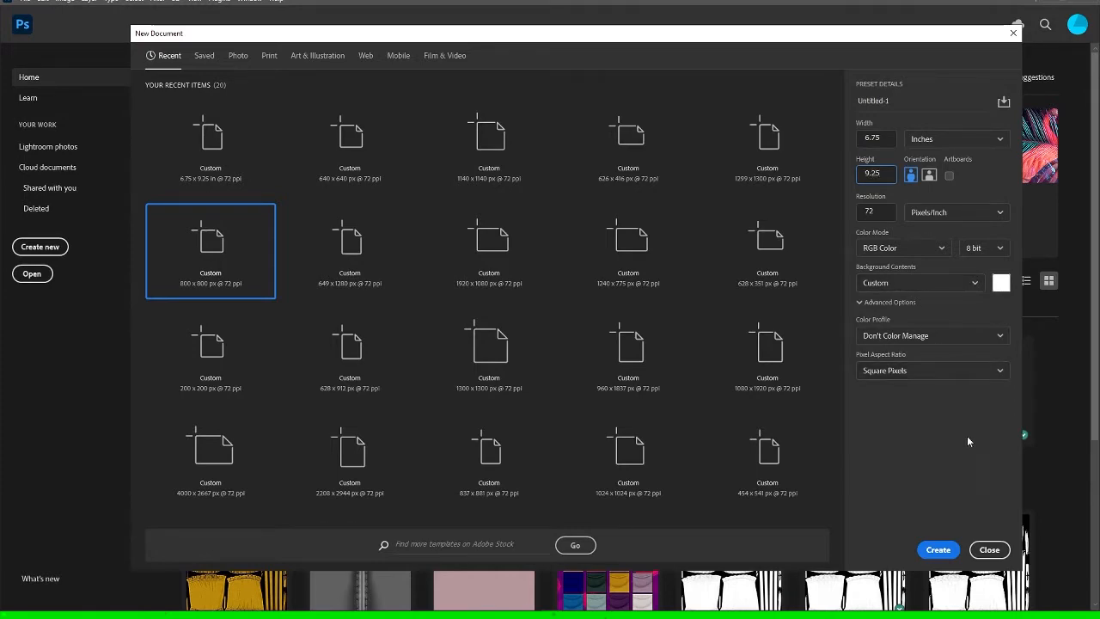
{"action": "left_click", "coordinate": [942, 549]}
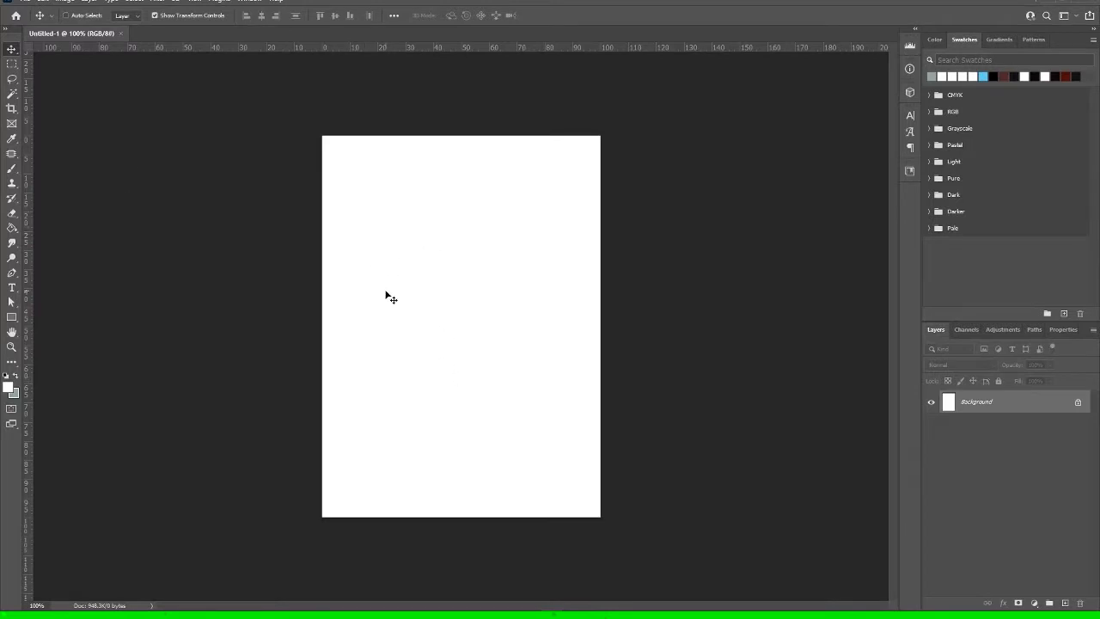
Unlock the background layer and set the foreground colour to black (000000).
{"action": "scroll", "coordinate": [442, 358], "scroll_direction": "up", "scroll_amount": 1}
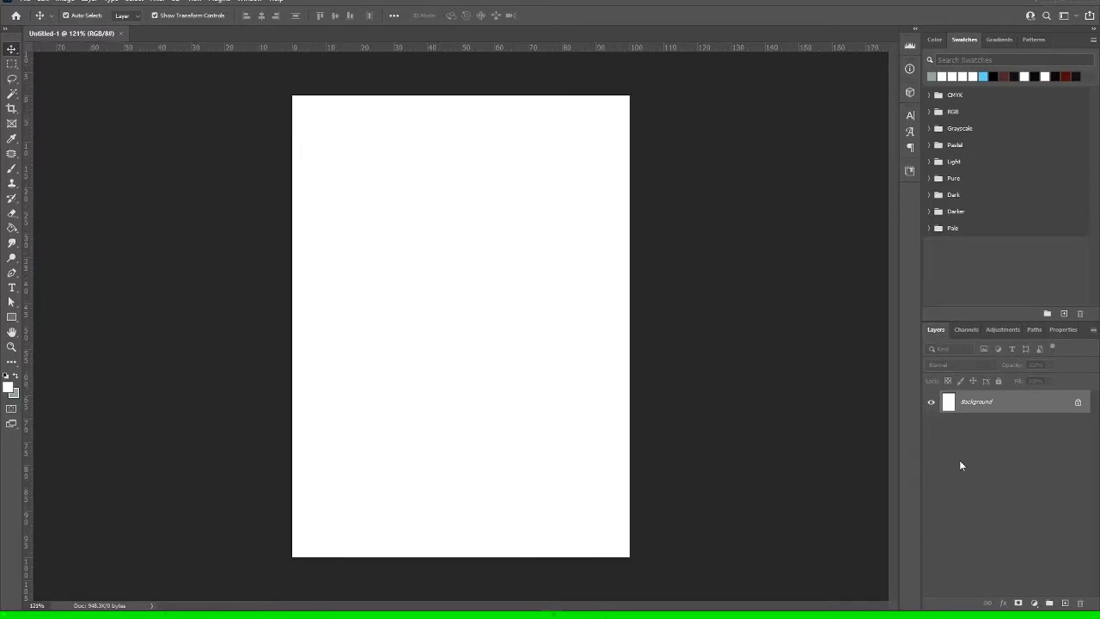
{"action": "left_click", "coordinate": [1079, 402]}
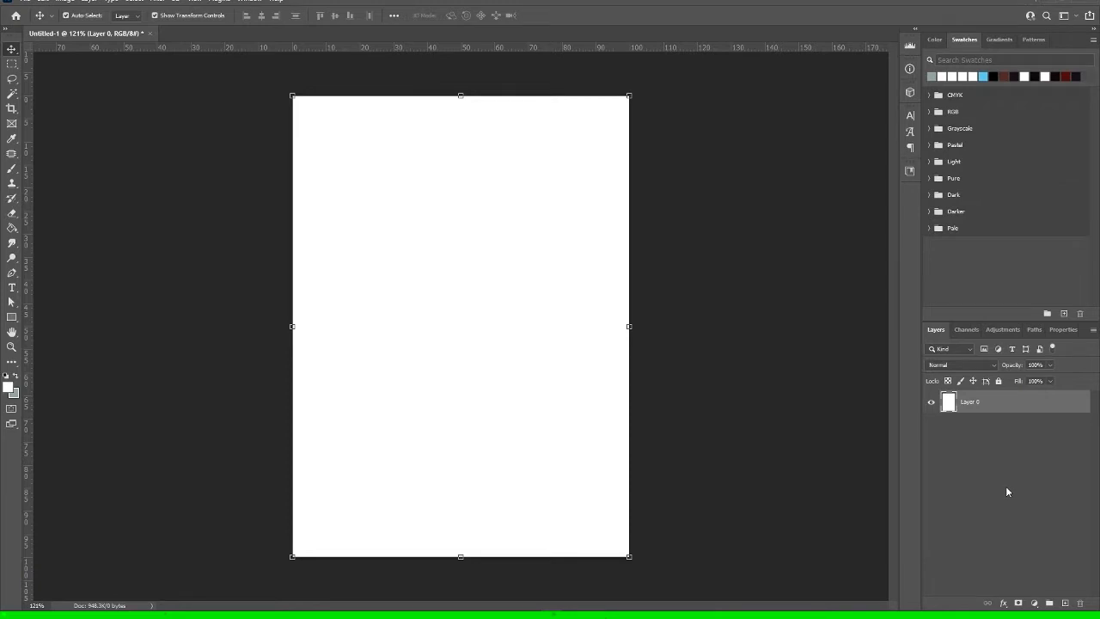
{"action": "key", "text": "x"}
{"action": "left_click", "coordinate": [9, 388]}
{"action": "left_click_drag", "start_coordinate": [619, 184], "coordinate": [528, 309]}
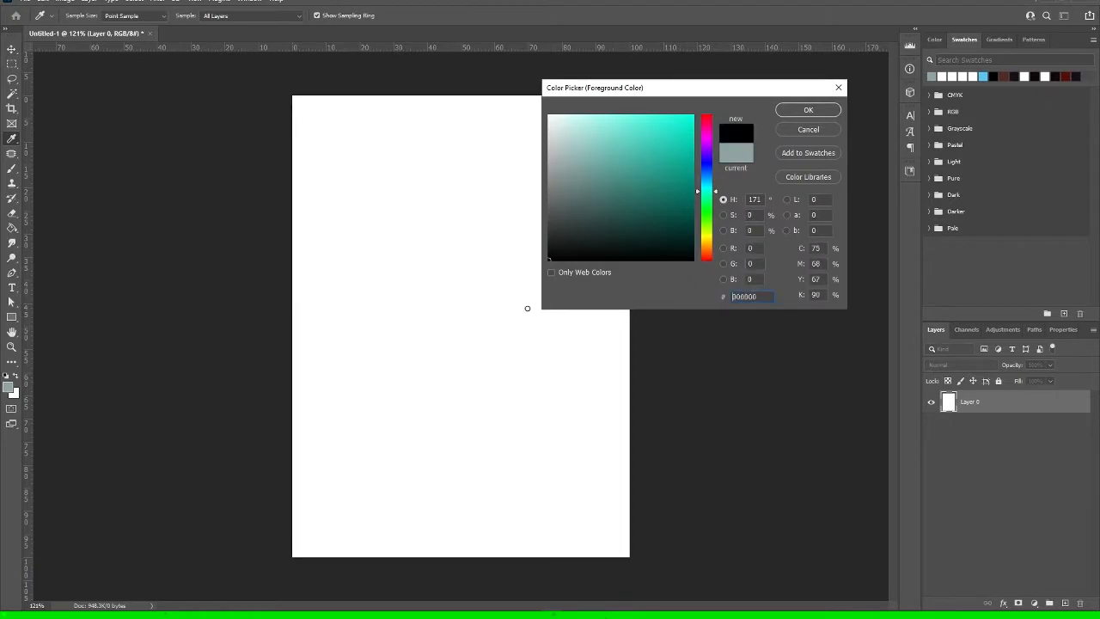
{"action": "left_click", "coordinate": [806, 110]}
{"action": "key", "text": "v"}
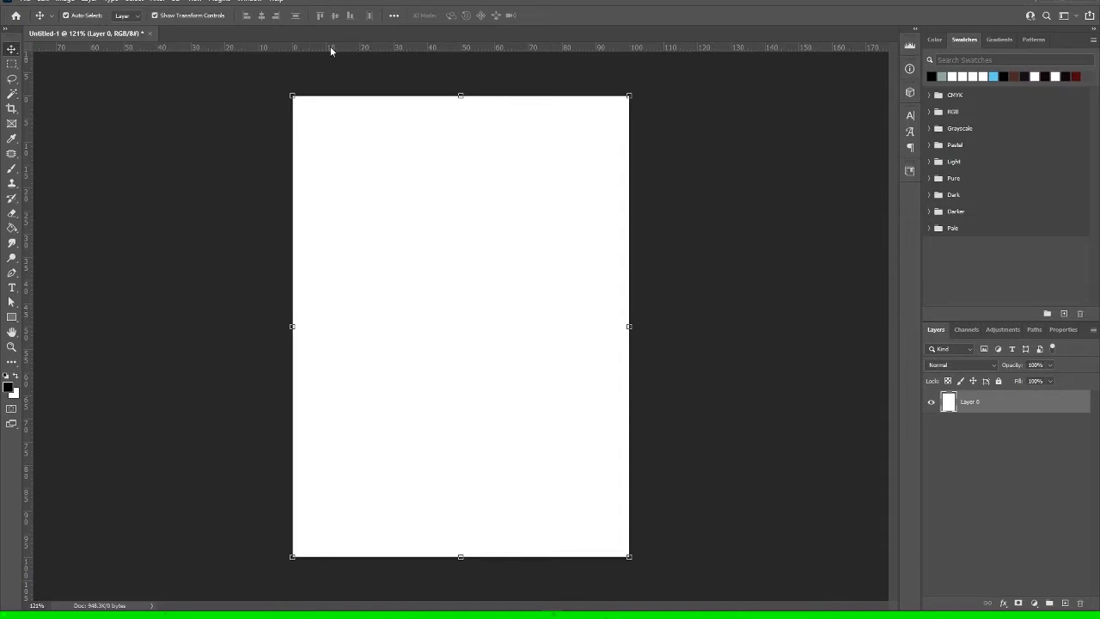
Place a horizontal and a vertical guide crossing at the centre of the page, and check the ruler settings.
{"action": "left_click_drag", "start_coordinate": [332, 49], "coordinate": [461, 88]}
{"action": "left_click", "coordinate": [198, 2]}
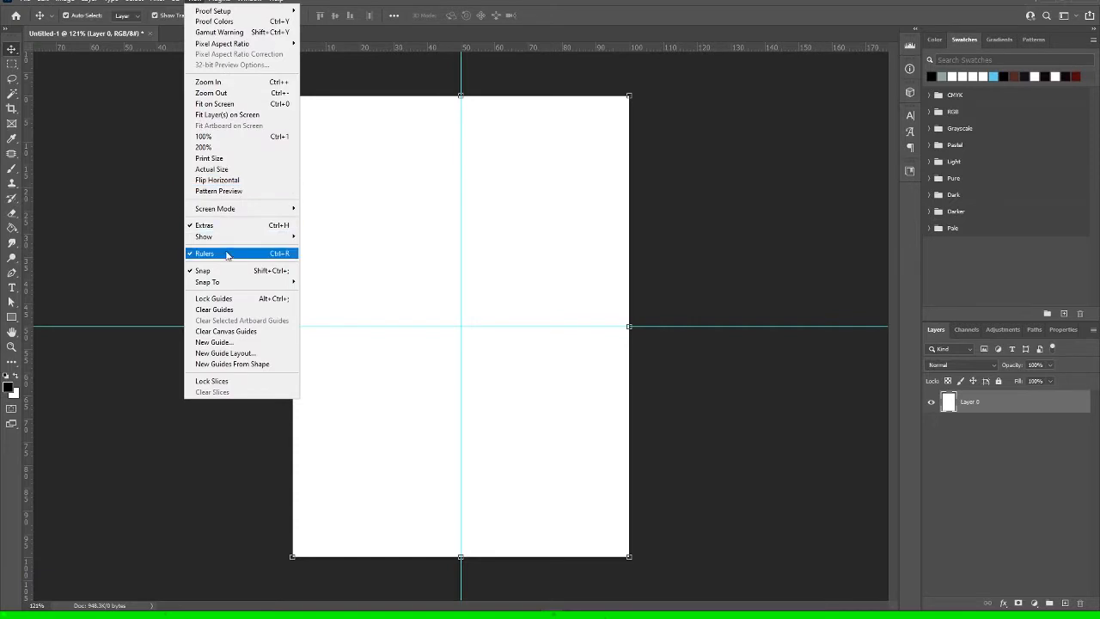
{"action": "right_click", "coordinate": [393, 50]}
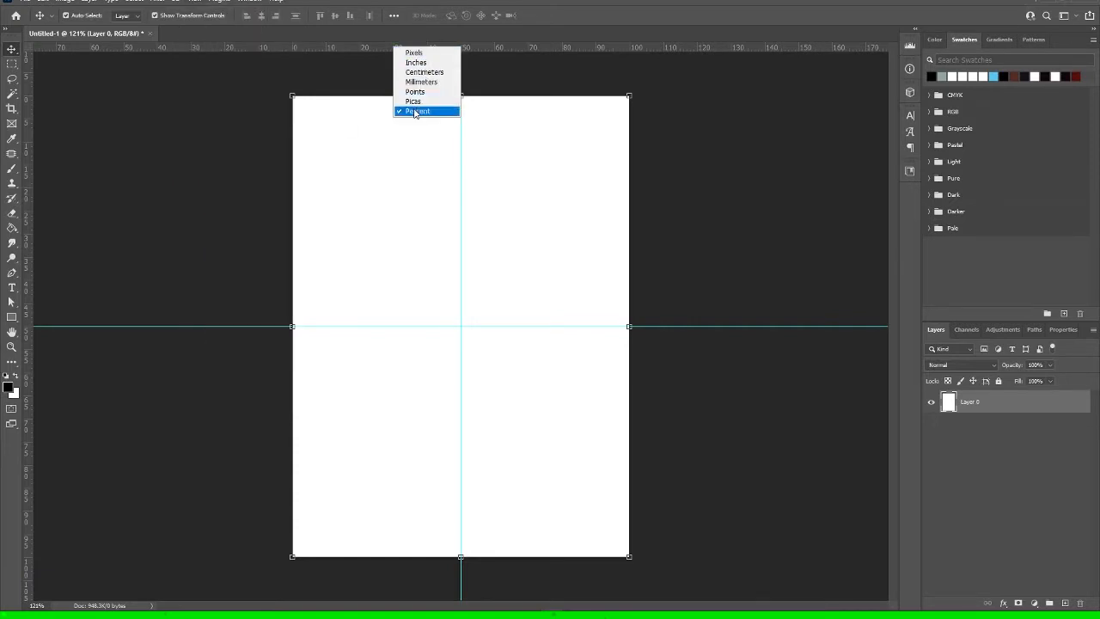
{"action": "left_click", "coordinate": [366, 49]}
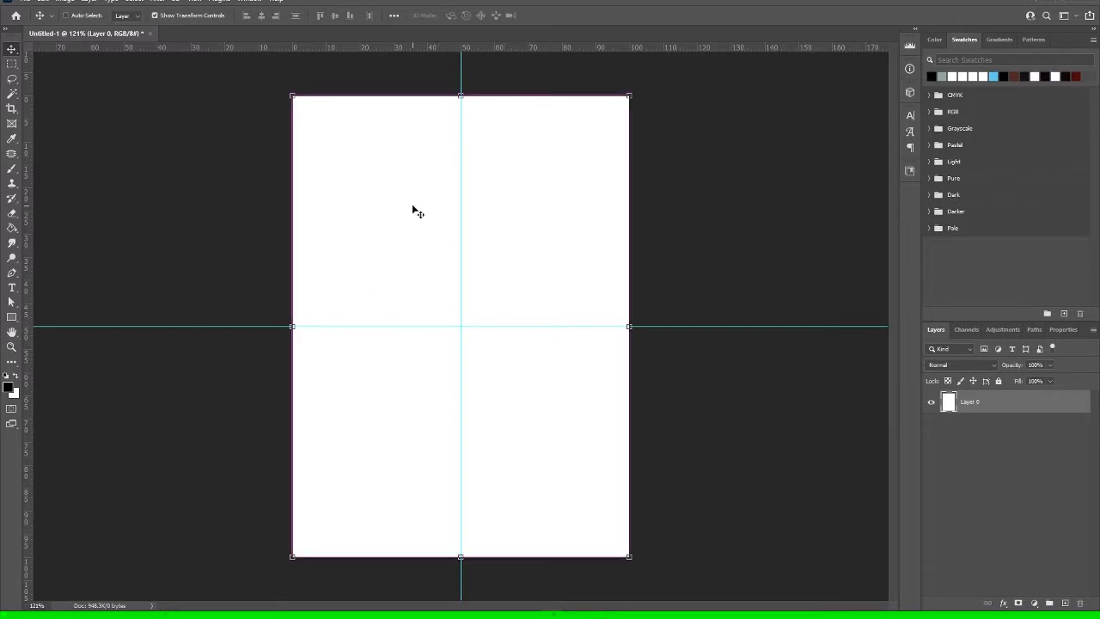
Add a new layer above Layer 0, convert it to a smart object and open its contents for editing.
{"action": "scroll", "coordinate": [371, 206], "scroll_direction": "up", "scroll_amount": 4}
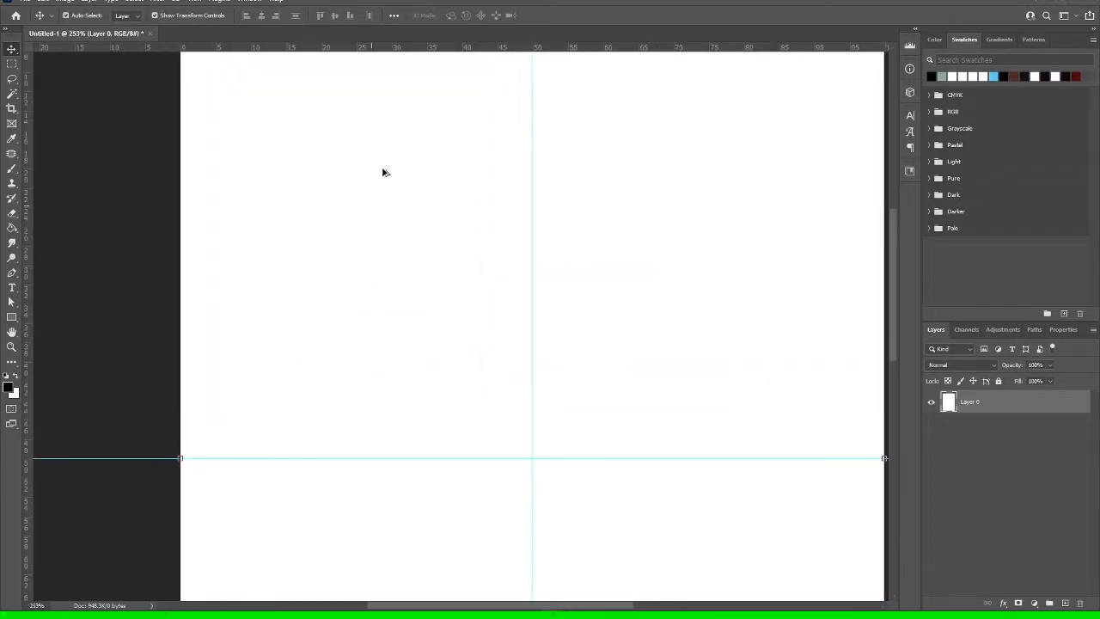
{"action": "scroll", "coordinate": [383, 180], "scroll_direction": "down", "scroll_amount": 4}
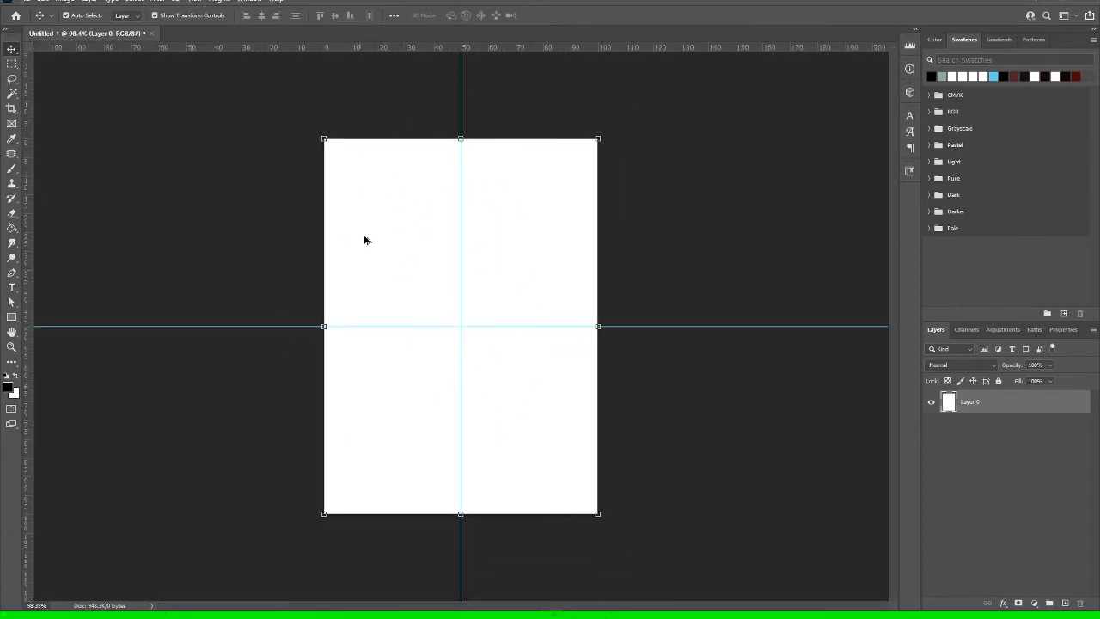
{"action": "scroll", "coordinate": [317, 170], "scroll_direction": "up", "scroll_amount": 3}
{"action": "scroll", "coordinate": [317, 171], "scroll_direction": "up", "scroll_amount": 1}
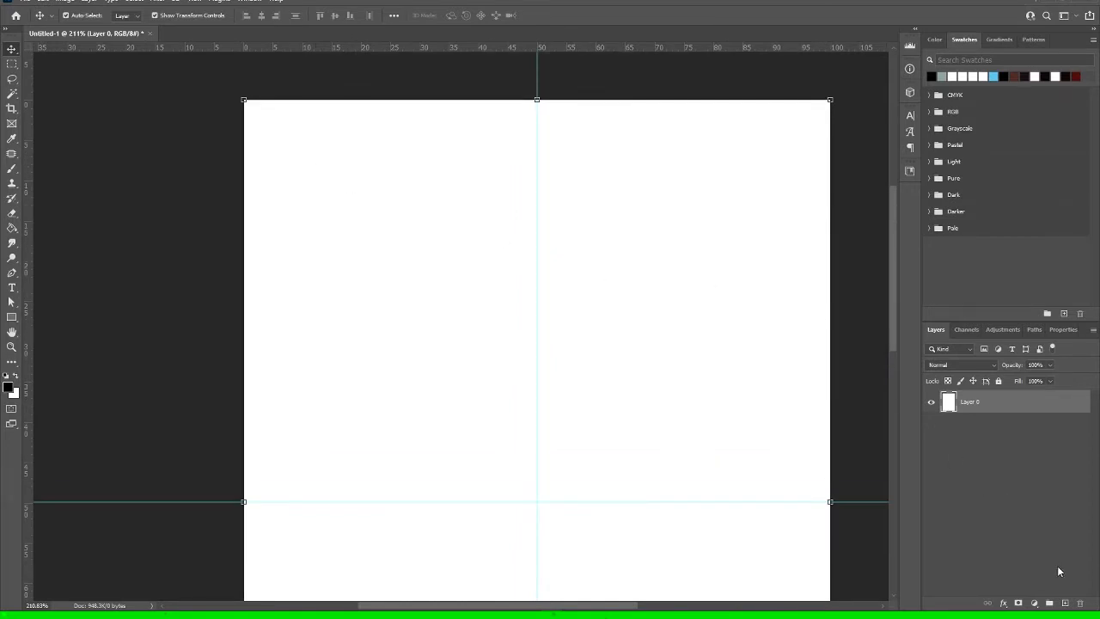
{"action": "left_click", "coordinate": [1065, 601]}
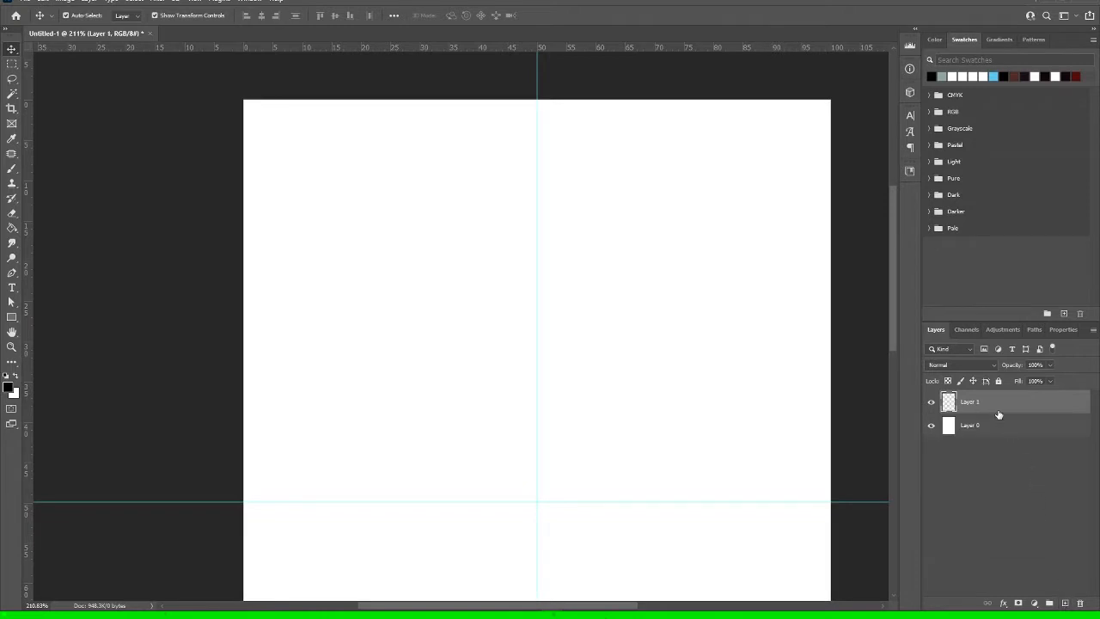
{"action": "right_click", "coordinate": [998, 415]}
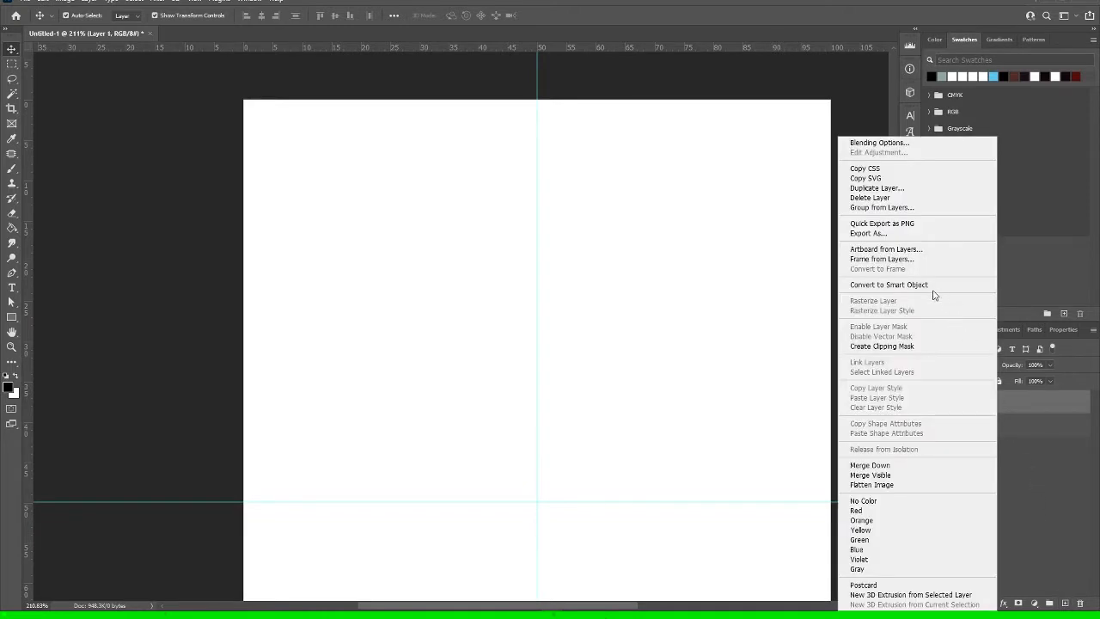
{"action": "left_click", "coordinate": [933, 293]}
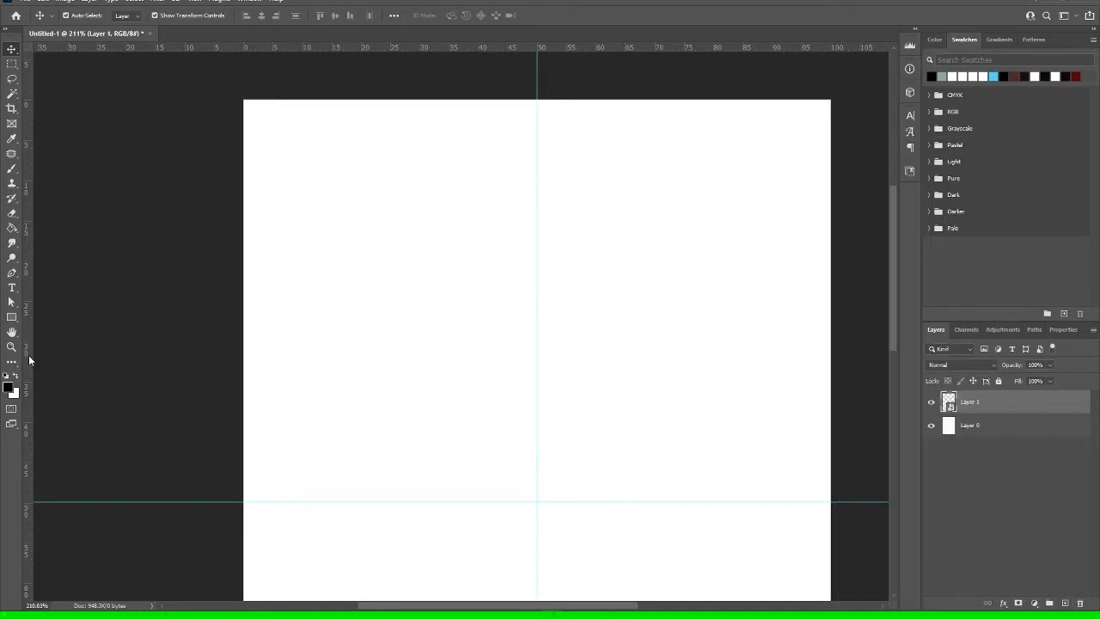
{"action": "double_click", "coordinate": [946, 400]}
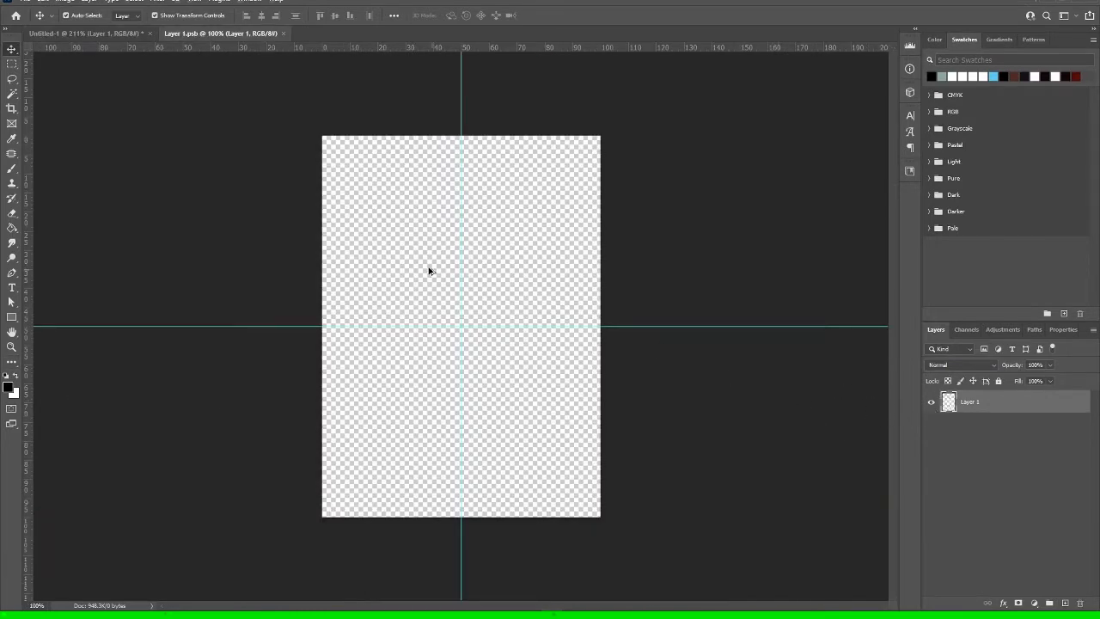
Fill the empty layer inside the smart object with white using the Paint Bucket tool.
{"action": "scroll", "coordinate": [306, 191], "scroll_direction": "up", "scroll_amount": 6}
{"action": "scroll", "coordinate": [305, 189], "scroll_direction": "up", "scroll_amount": 2}
{"action": "scroll", "coordinate": [309, 189], "scroll_direction": "down", "scroll_amount": 2}
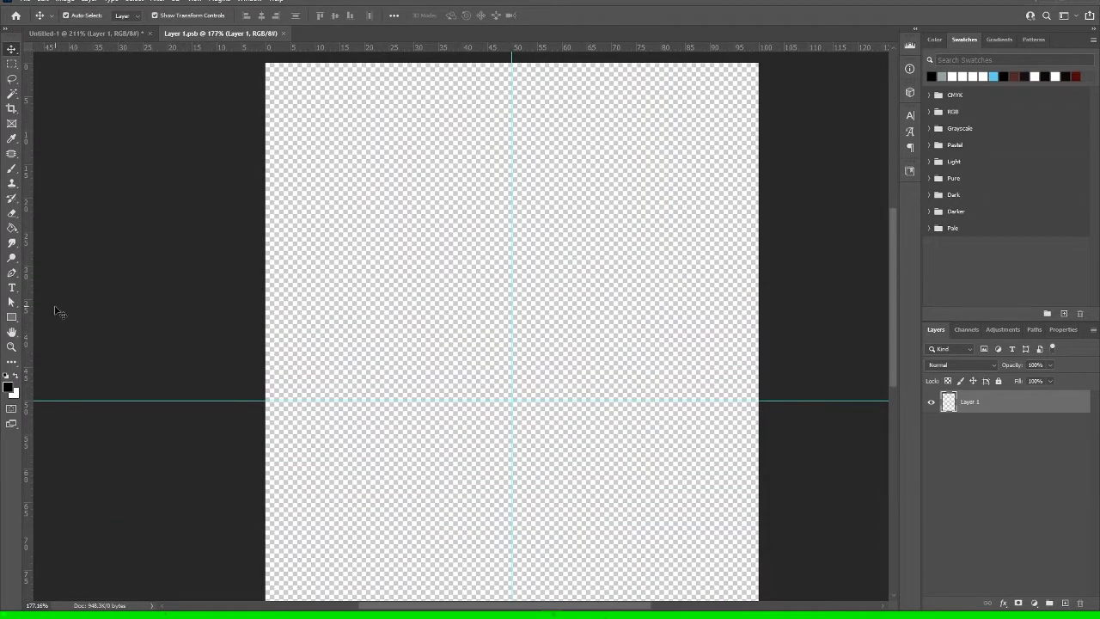
{"action": "key", "text": "g"}
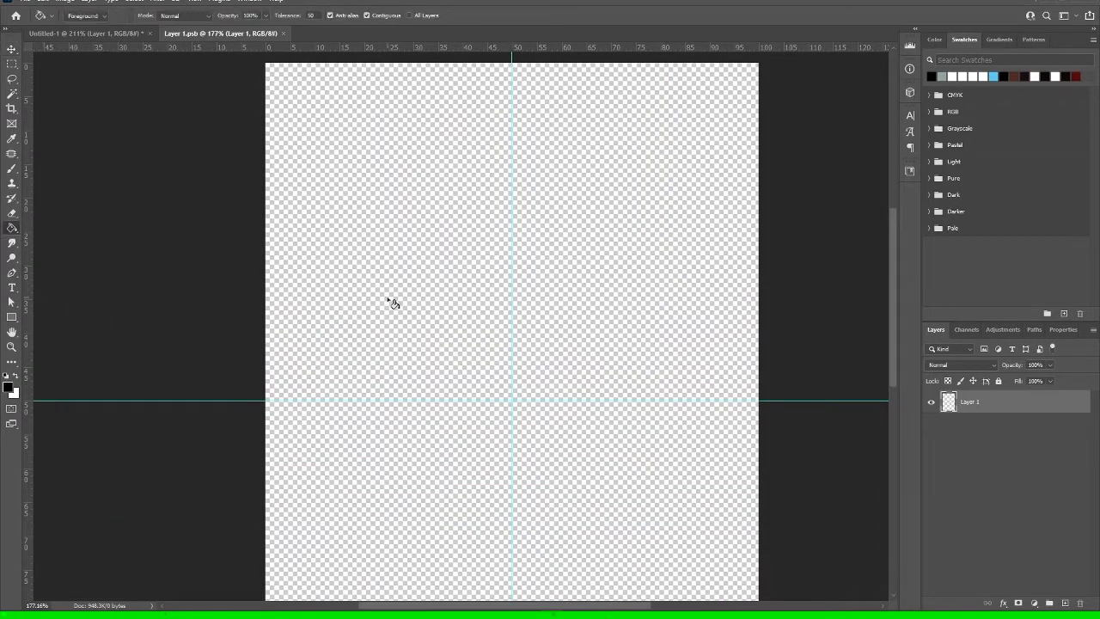
{"action": "key", "text": "x"}
{"action": "left_click", "coordinate": [497, 300]}
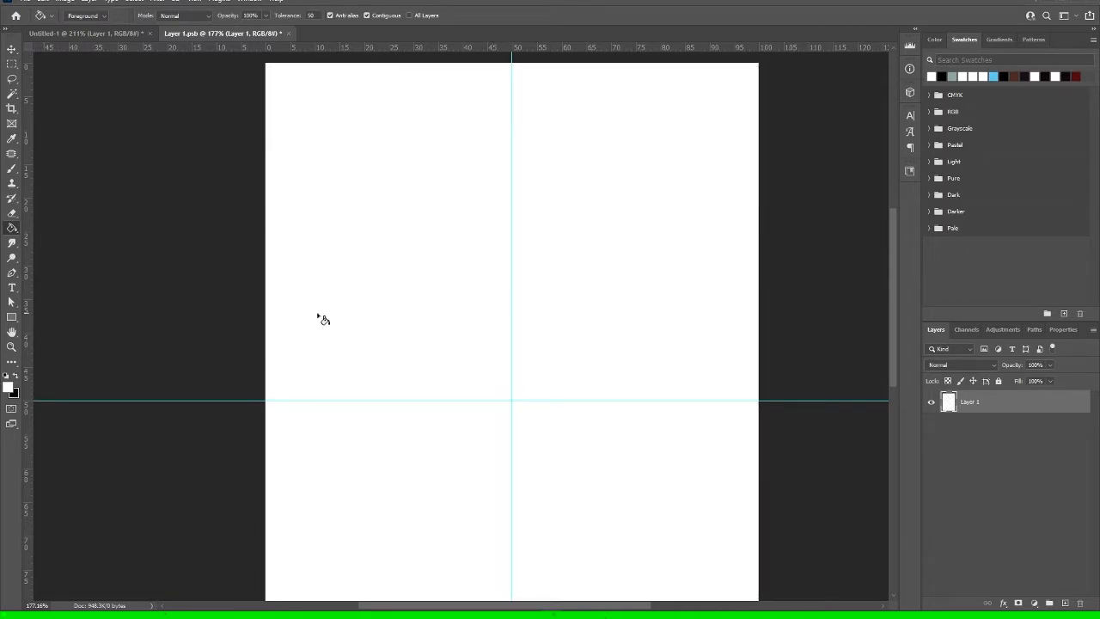
Draw an ellipse about 68 px wide and 73 px high near the page's upper-left corner and fill it with black.
{"action": "left_click", "coordinate": [15, 323]}
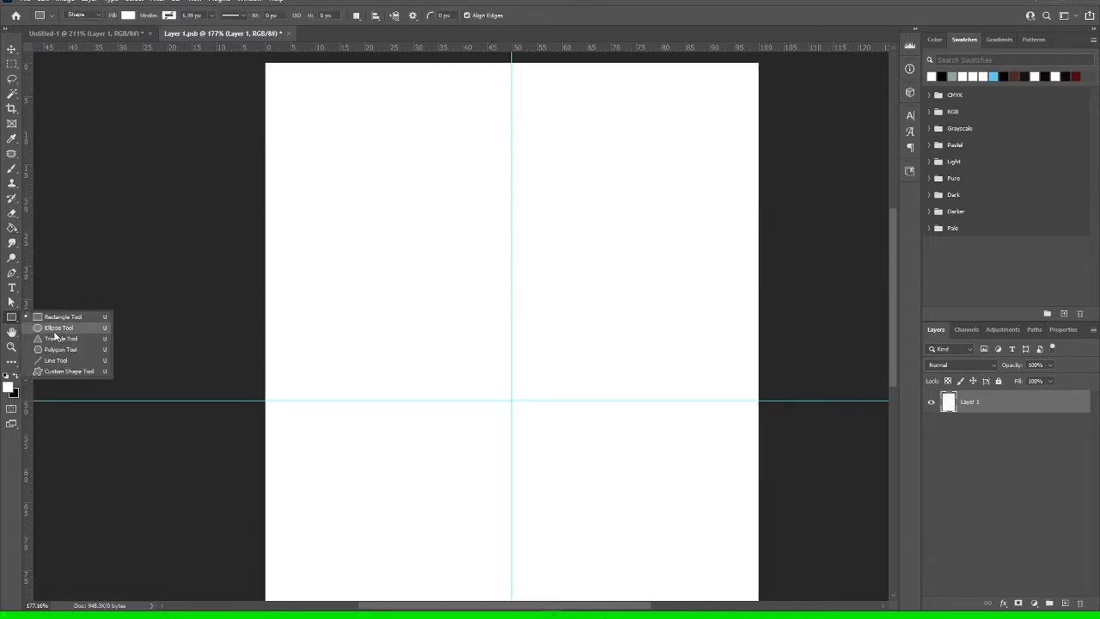
{"action": "left_click", "coordinate": [55, 332]}
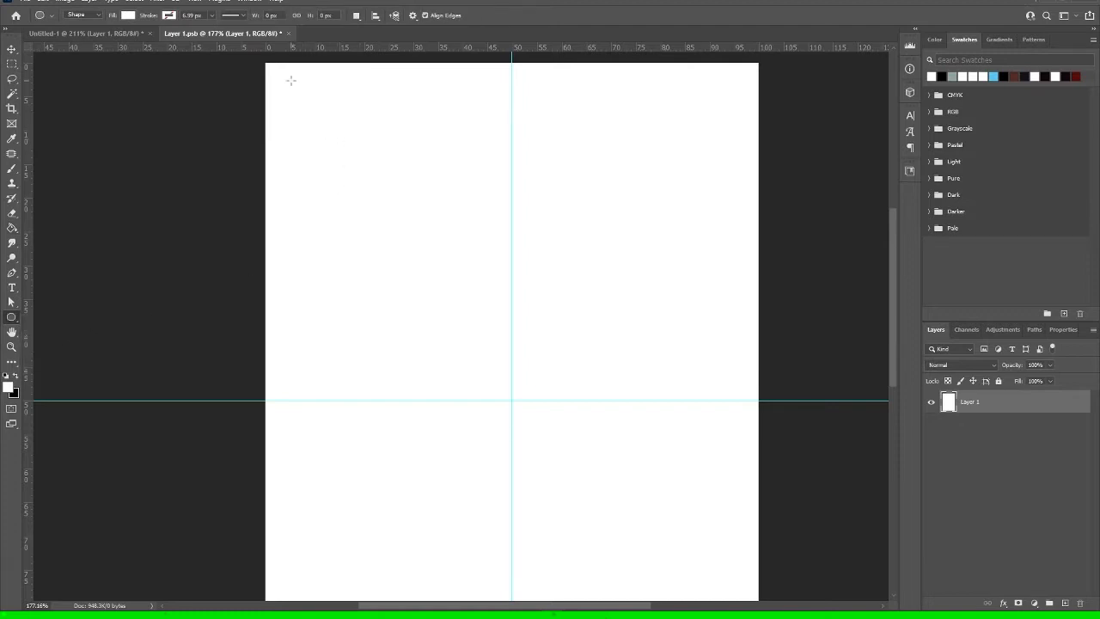
{"action": "scroll", "coordinate": [280, 95], "scroll_direction": "up", "scroll_amount": 1}
{"action": "scroll", "coordinate": [279, 96], "scroll_direction": "up", "scroll_amount": 1}
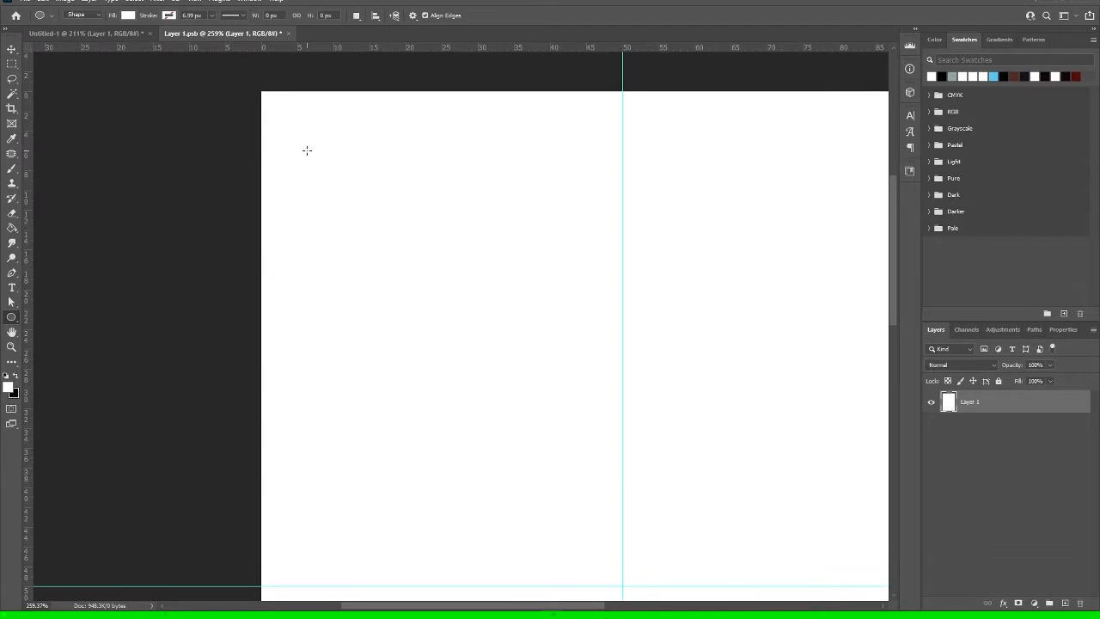
{"action": "left_click_drag", "start_coordinate": [307, 151], "coordinate": [406, 257]}
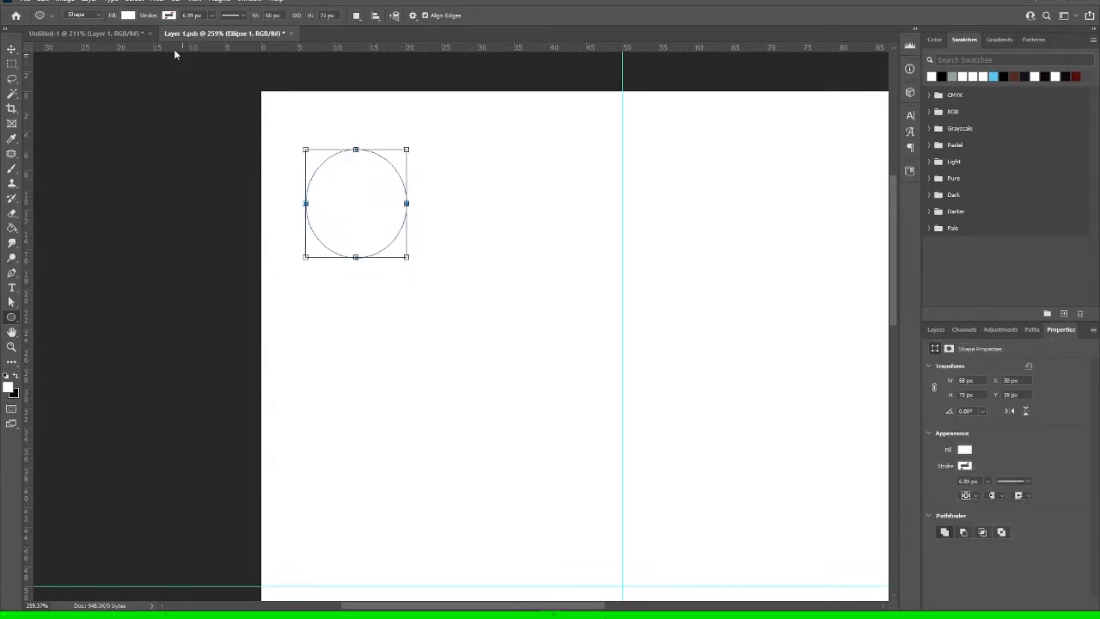
{"action": "left_click", "coordinate": [127, 17]}
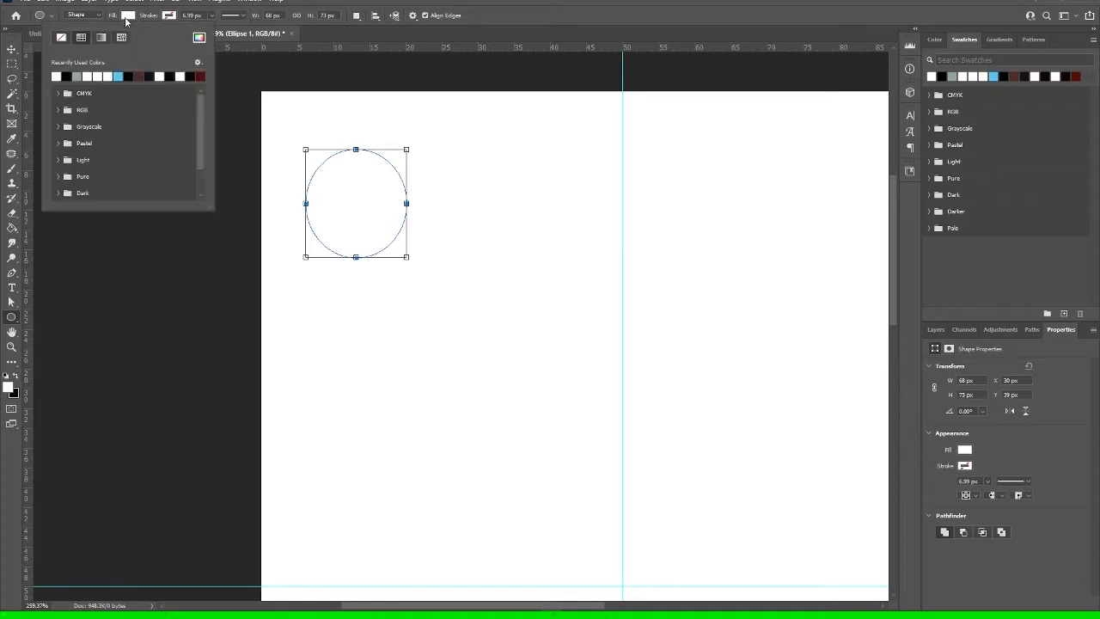
{"action": "left_click", "coordinate": [67, 74]}
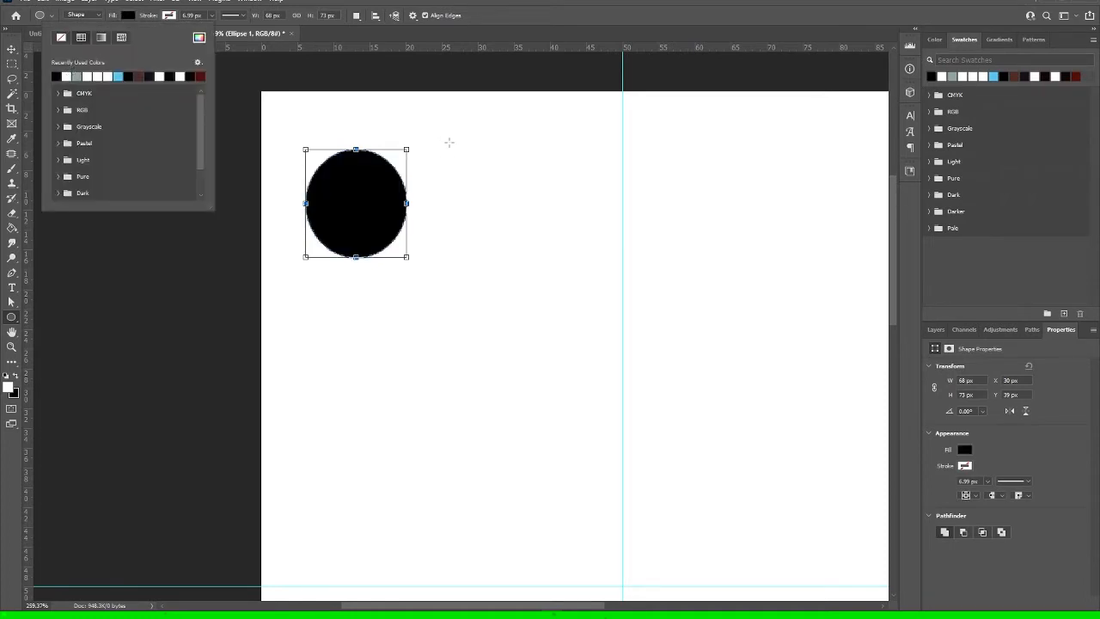
Enlarge the black ellipse to about 70 px wide and 82 px high.
{"action": "left_click_drag", "start_coordinate": [405, 258], "coordinate": [412, 270]}
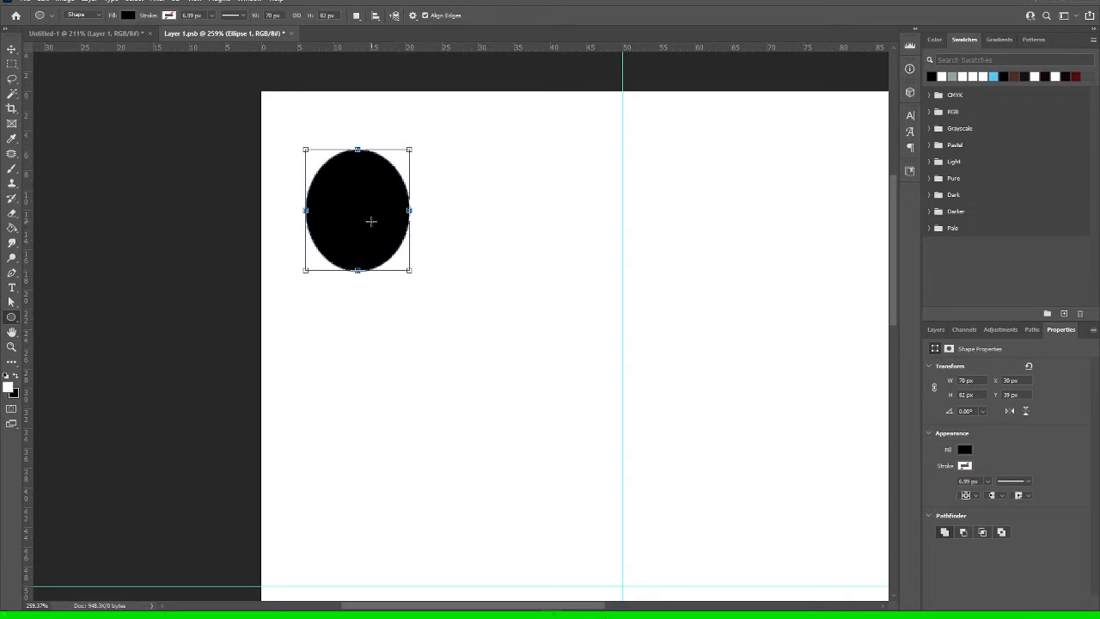
{"action": "left_click_drag", "start_coordinate": [371, 220], "coordinate": [444, 217]}
{"action": "key", "text": "ctrl+z"}
Duplicate the ellipse layer and move the copy to the right, level with the original and overlapping most of it.
{"action": "left_click", "coordinate": [935, 329]}
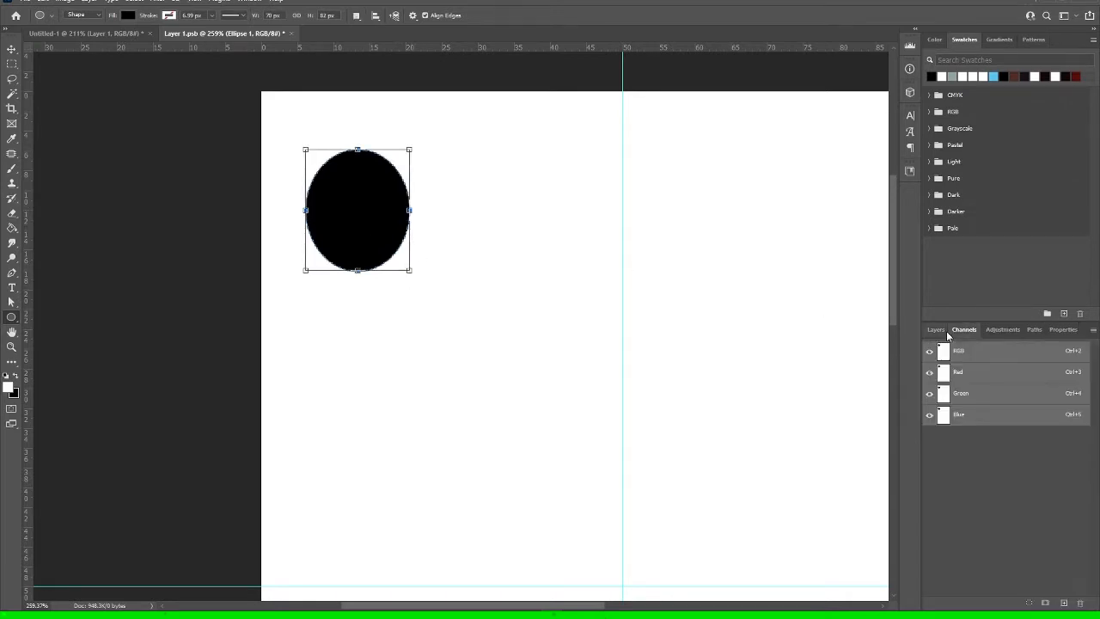
{"action": "left_click_drag", "start_coordinate": [968, 404], "coordinate": [1064, 603]}
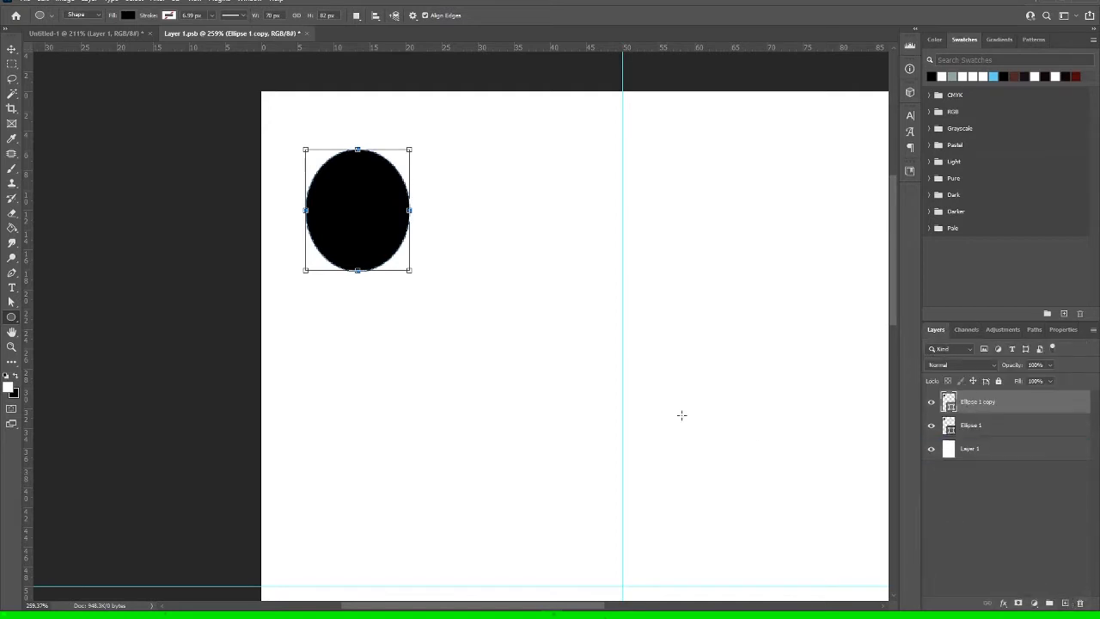
{"action": "left_click", "coordinate": [11, 49]}
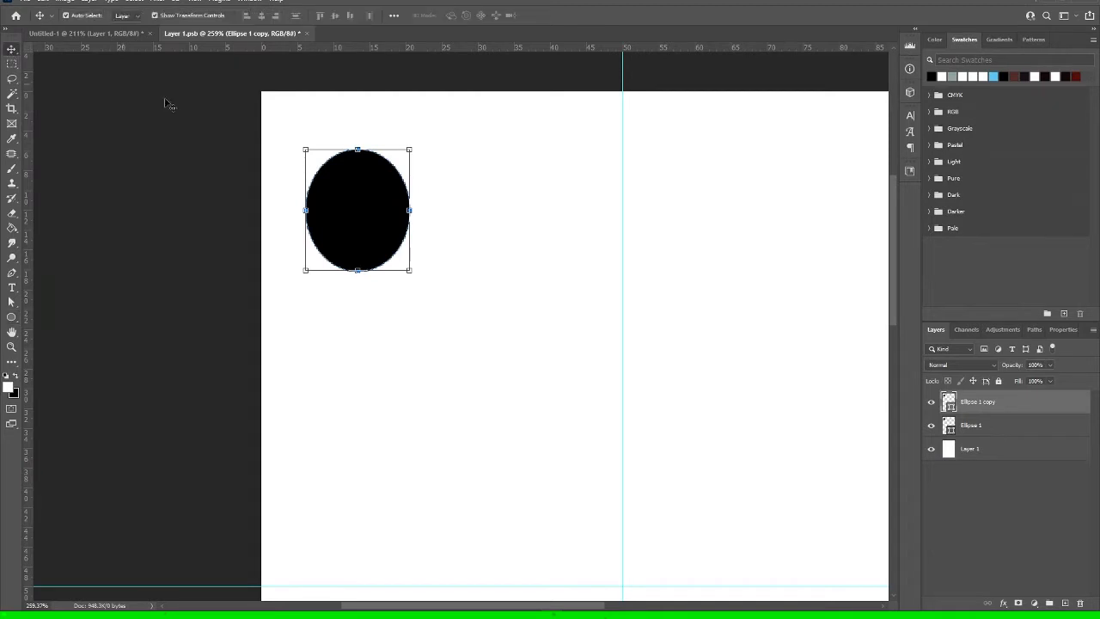
{"action": "left_click_drag", "start_coordinate": [366, 201], "coordinate": [386, 188]}
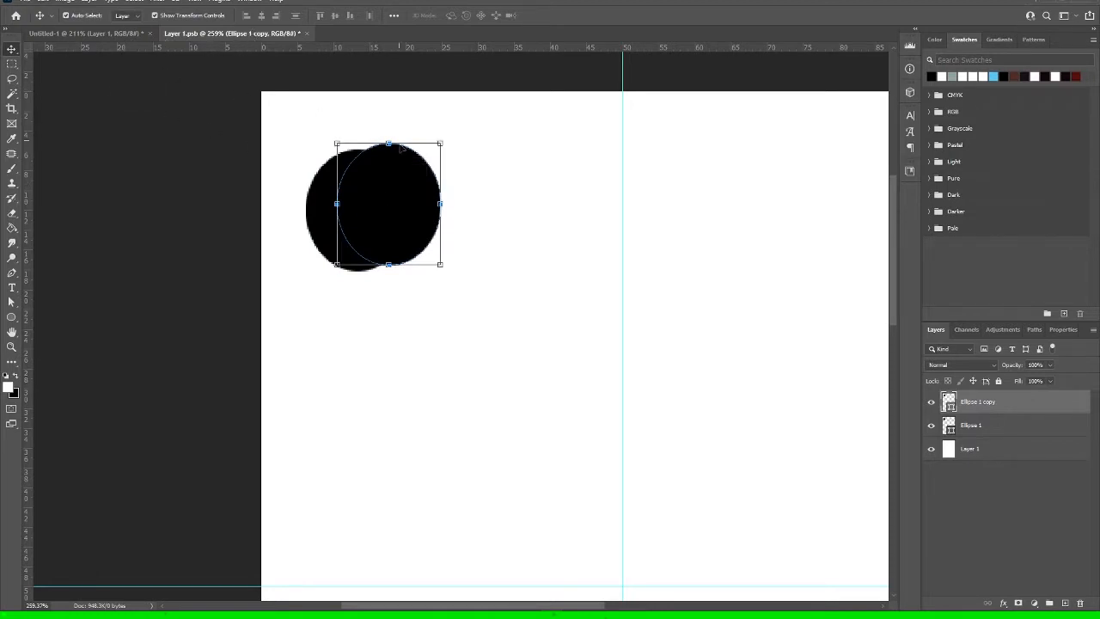
{"action": "mouse_move", "coordinate": [402, 202]}
{"action": "left_mouse_down"}
{"action": "mouse_move", "coordinate": [388, 201]}
{"action": "mouse_move", "coordinate": [405, 204]}
{"action": "left_mouse_up"}
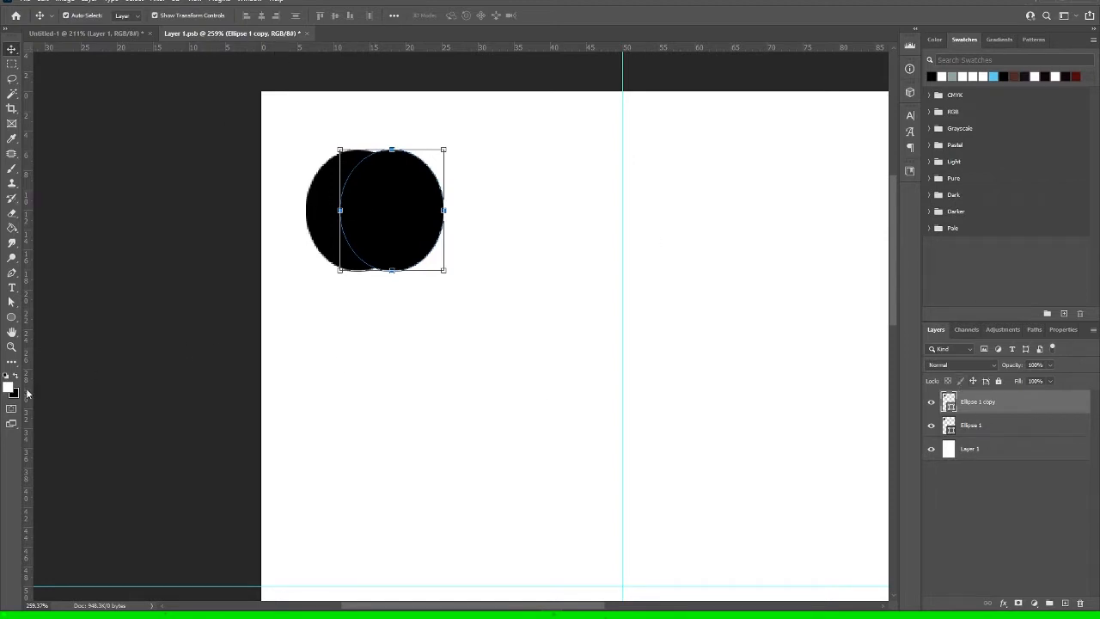
Change the copied ellipse's fill to white so that it masks the original into a black crescent.
{"action": "left_click", "coordinate": [10, 318]}
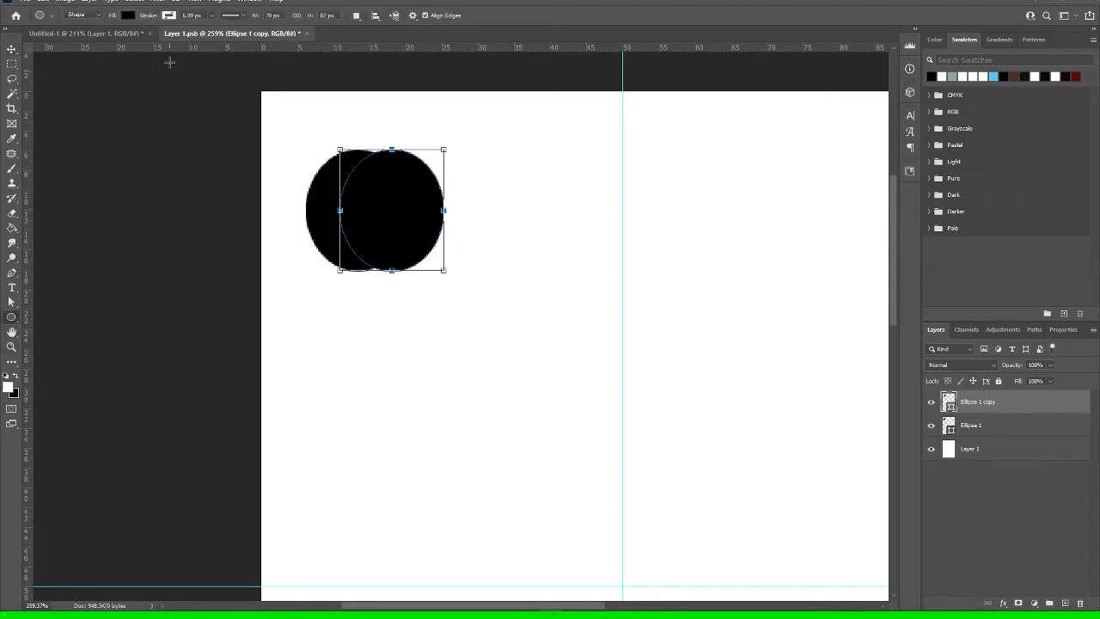
{"action": "left_click", "coordinate": [130, 16]}
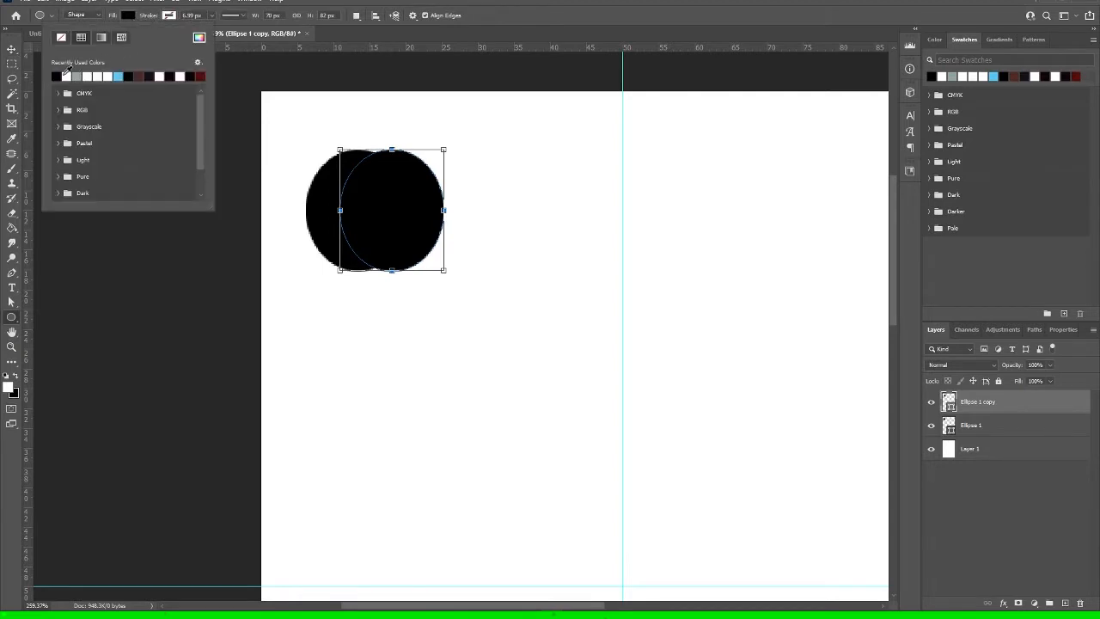
{"action": "left_click", "coordinate": [67, 76]}
{"action": "left_click", "coordinate": [534, 1]}
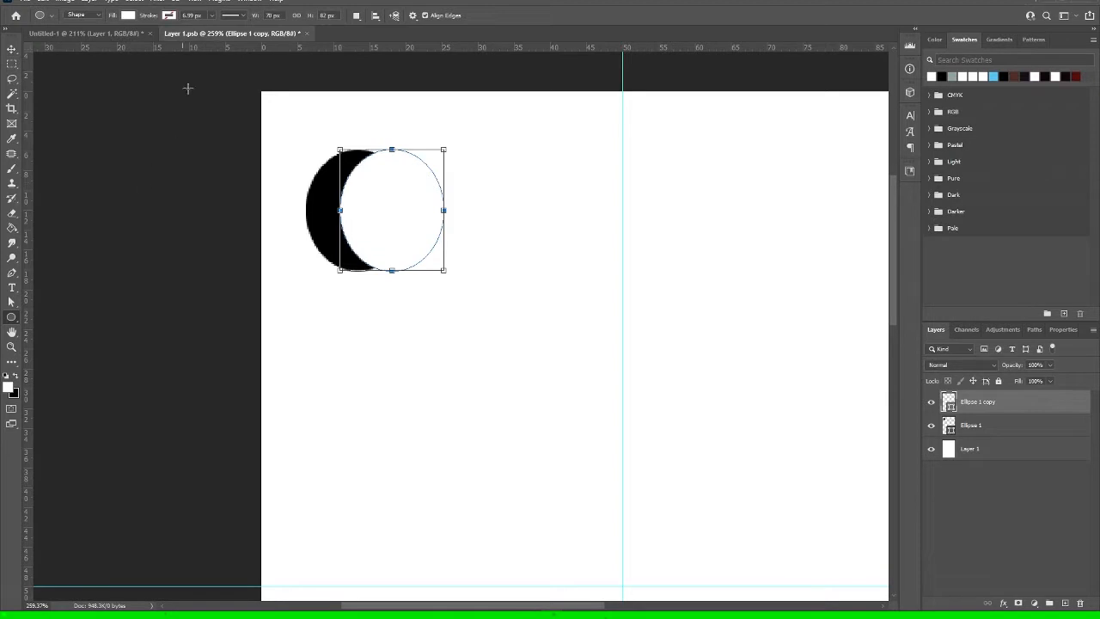
Nudge the white ellipse slightly to the right to thicken the black crescent, with the page viewed at 100%.
{"action": "key", "text": "alt+v"}
{"action": "left_click", "coordinate": [204, 136]}
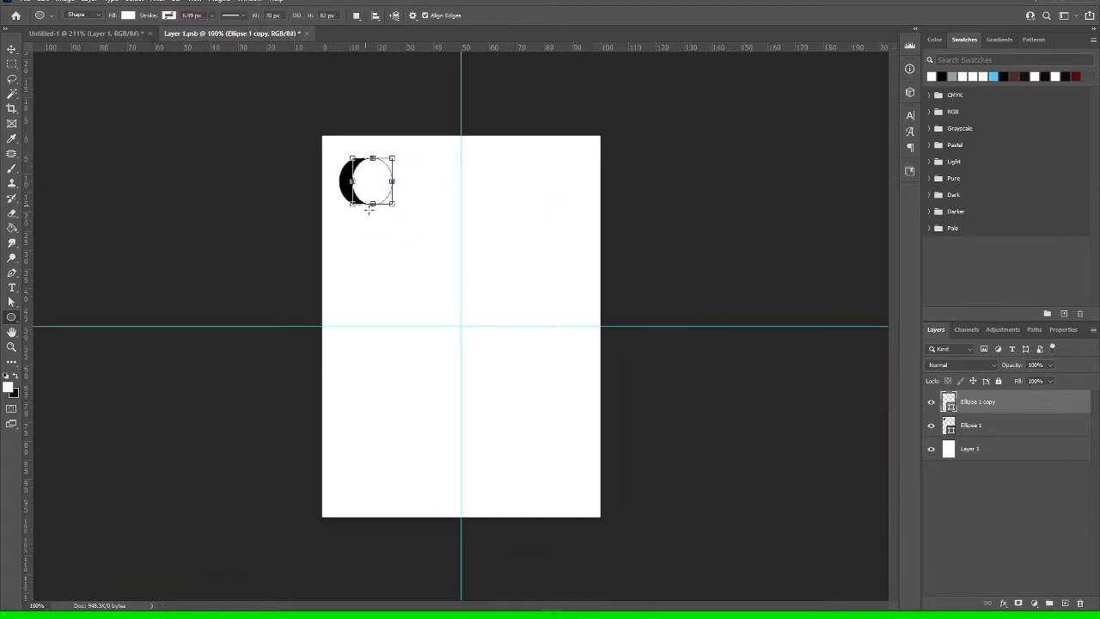
{"action": "left_click", "coordinate": [268, 251]}
{"action": "left_click", "coordinate": [557, 225]}
{"action": "left_click", "coordinate": [11, 49]}
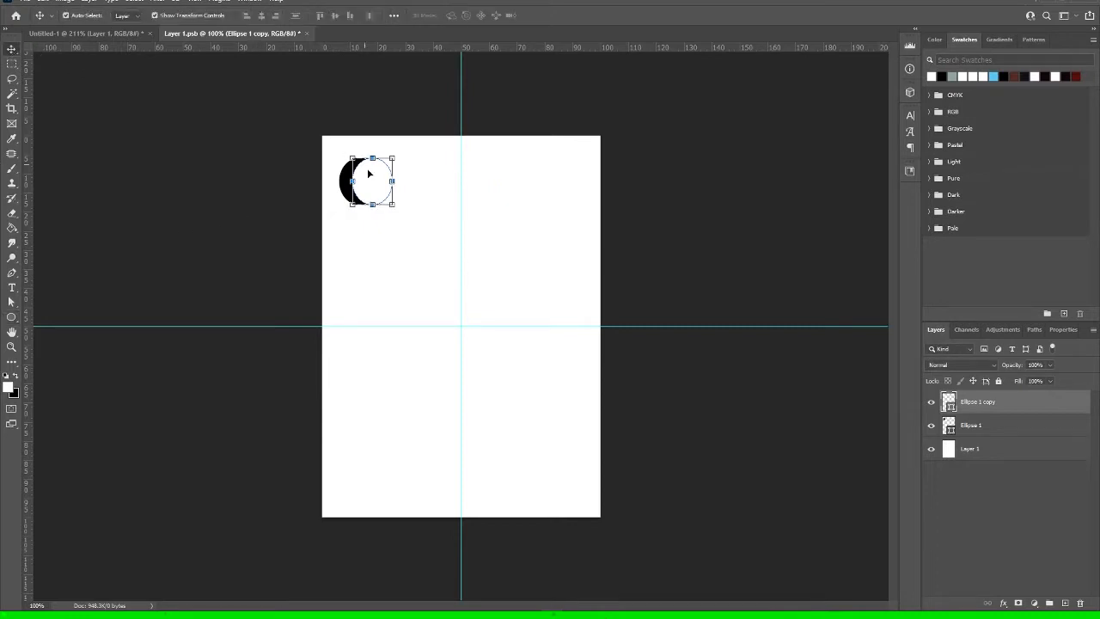
{"action": "key", "text": "Right"}
{"action": "key", "text": "Right"}
{"action": "key", "text": "Right"}
{"action": "key", "text": "Right"}
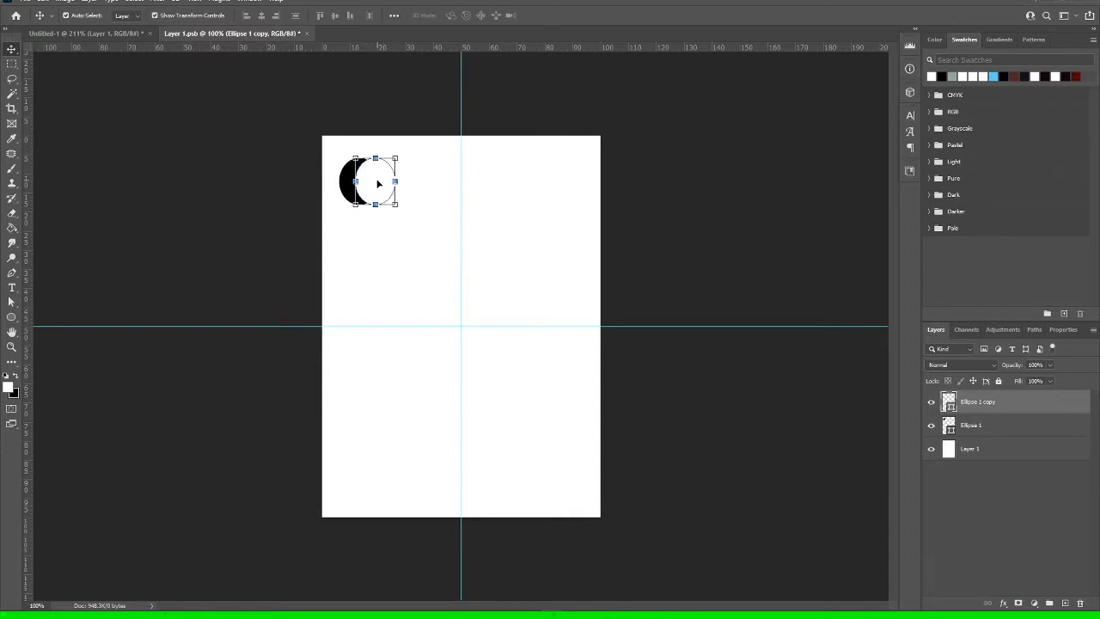
{"action": "key", "text": "Right"}
{"action": "key", "text": "Right"}
{"action": "left_click", "coordinate": [262, 225]}
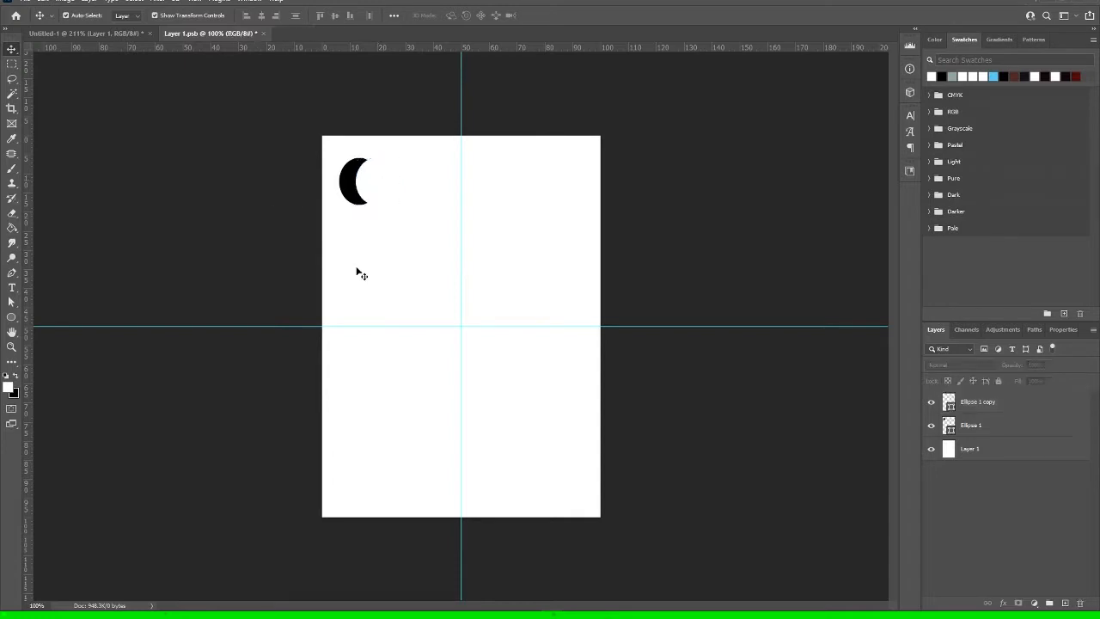
Try to combine the black and white ellipse layers with Merge Shapes, and undo the merge.
{"action": "scroll", "coordinate": [304, 168], "scroll_direction": "up", "scroll_amount": 5}
{"action": "scroll", "coordinate": [293, 165], "scroll_direction": "up", "scroll_amount": 2}
{"action": "scroll", "coordinate": [287, 162], "scroll_direction": "up", "scroll_amount": 2}
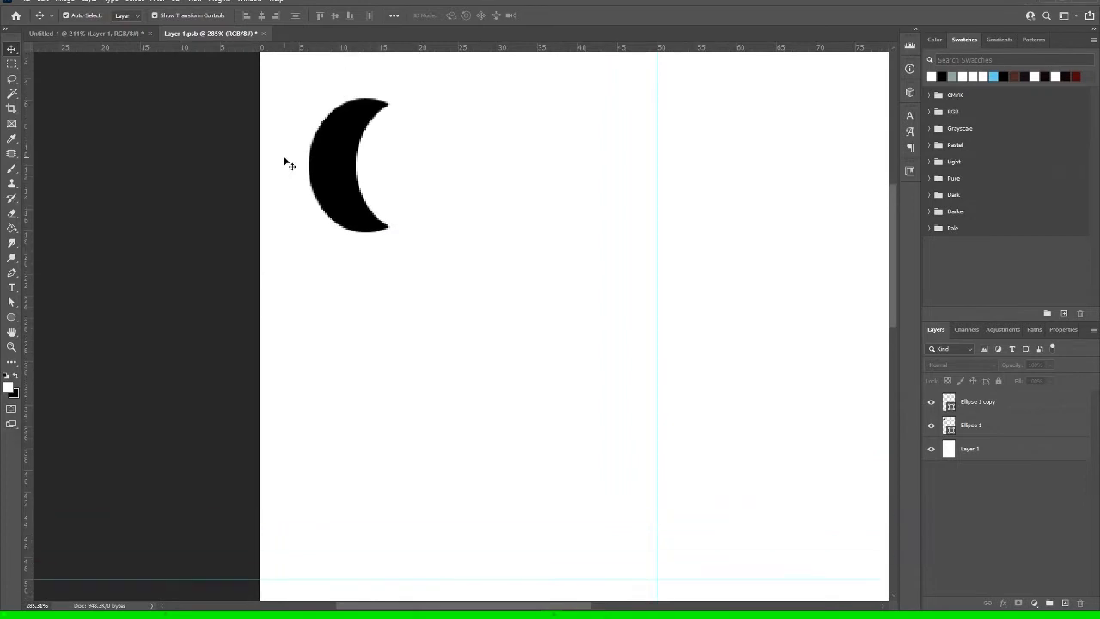
{"action": "scroll", "coordinate": [287, 162], "scroll_direction": "down", "scroll_amount": 5}
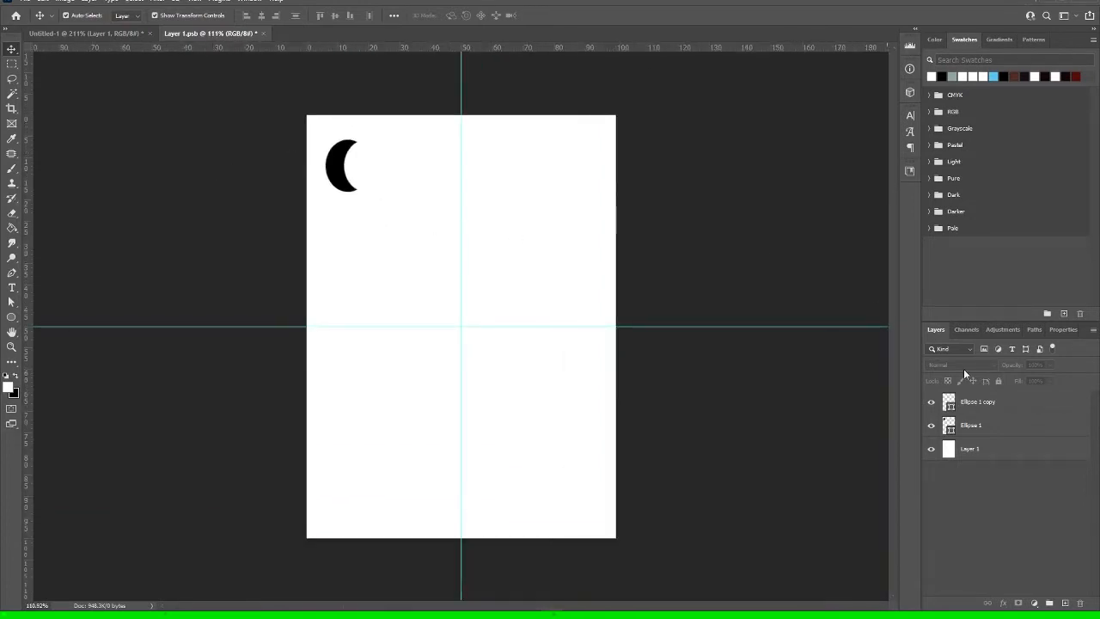
{"action": "left_click", "coordinate": [1005, 399]}
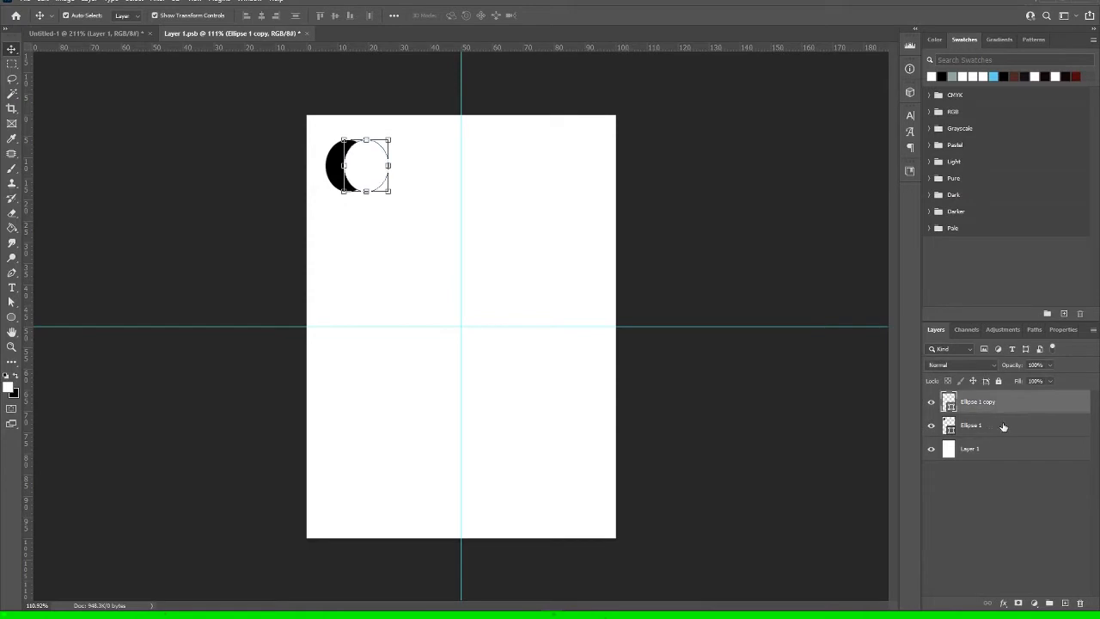
{"action": "left_click", "coordinate": [1003, 427], "text": "shift"}
{"action": "right_click", "coordinate": [1002, 421]}
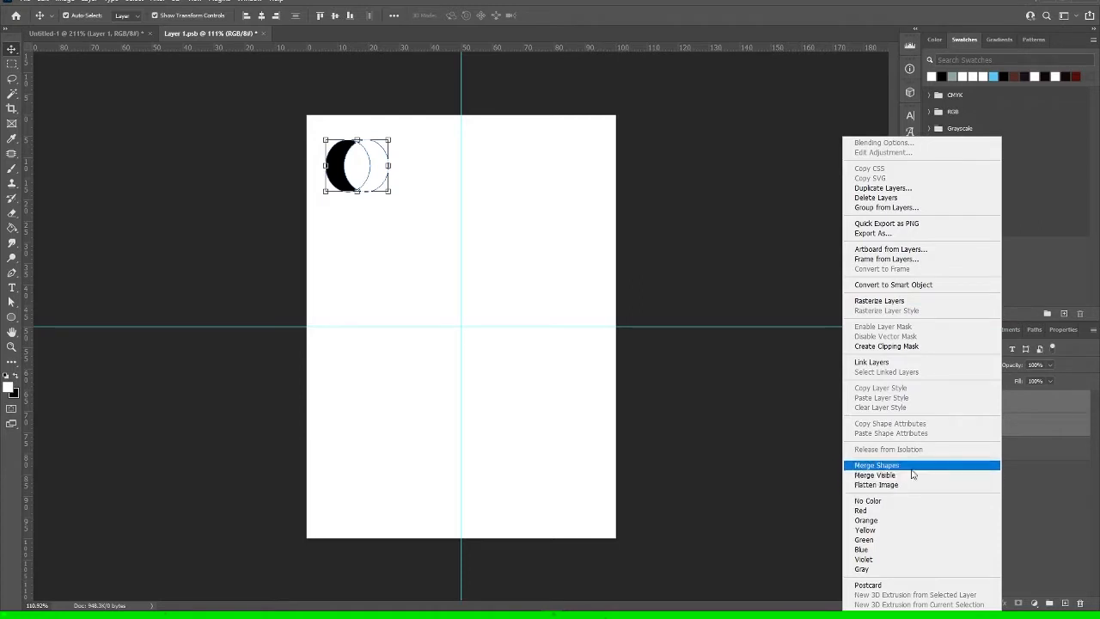
{"action": "left_click", "coordinate": [894, 465]}
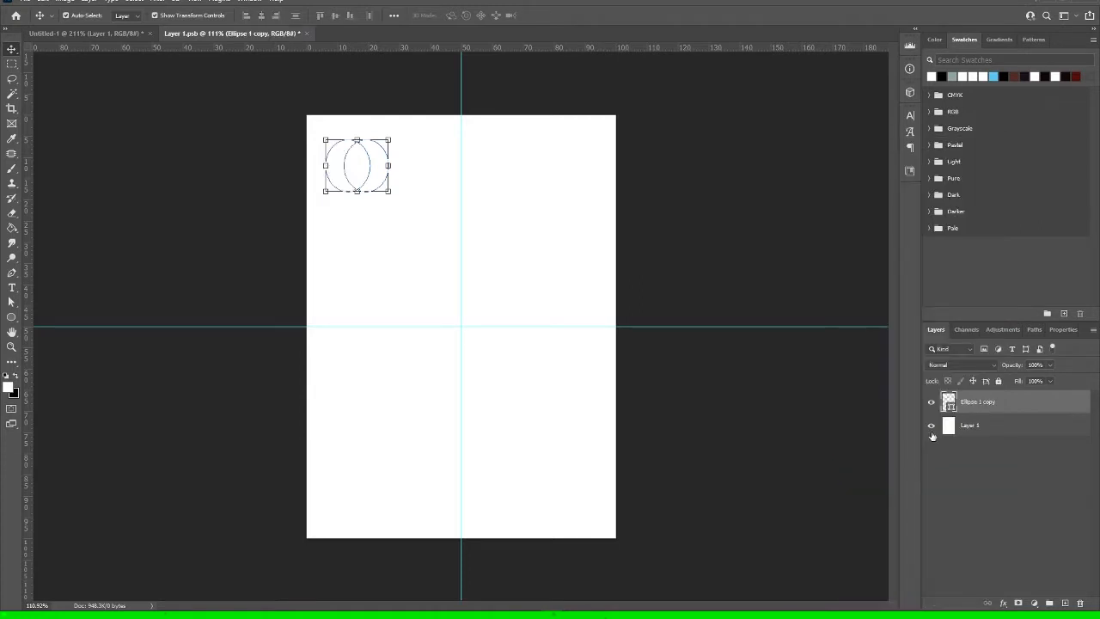
{"action": "key", "text": "ctrl+z"}
Flatten the image and crop the canvas closely around the crescent, leaving a narrow white margin.
{"action": "right_click", "coordinate": [1007, 402]}
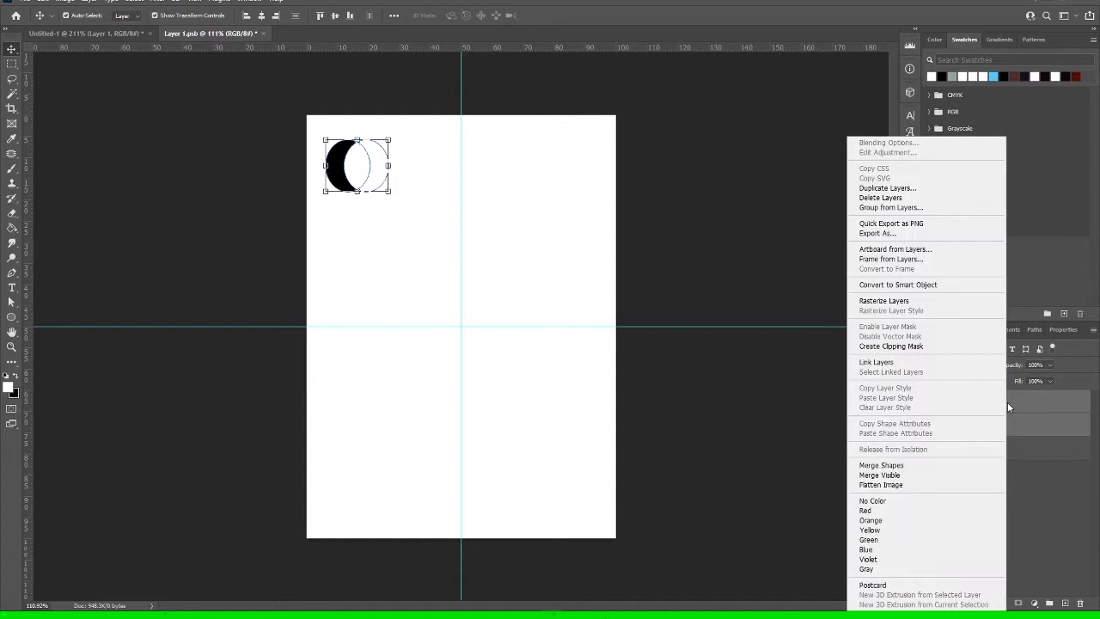
{"action": "left_click", "coordinate": [940, 484]}
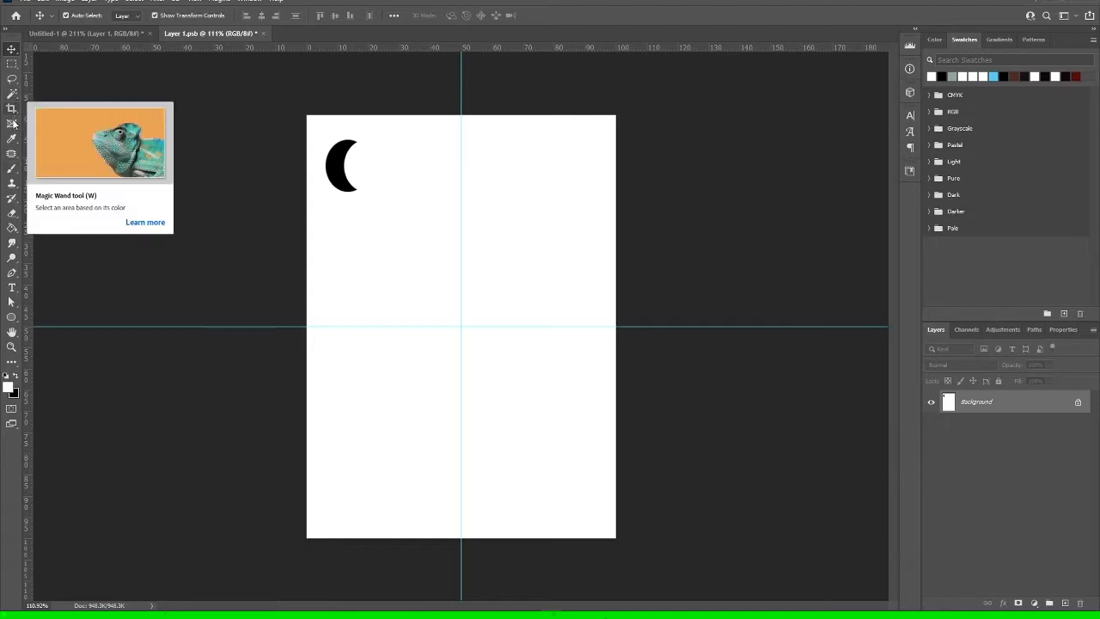
{"action": "left_click", "coordinate": [14, 104]}
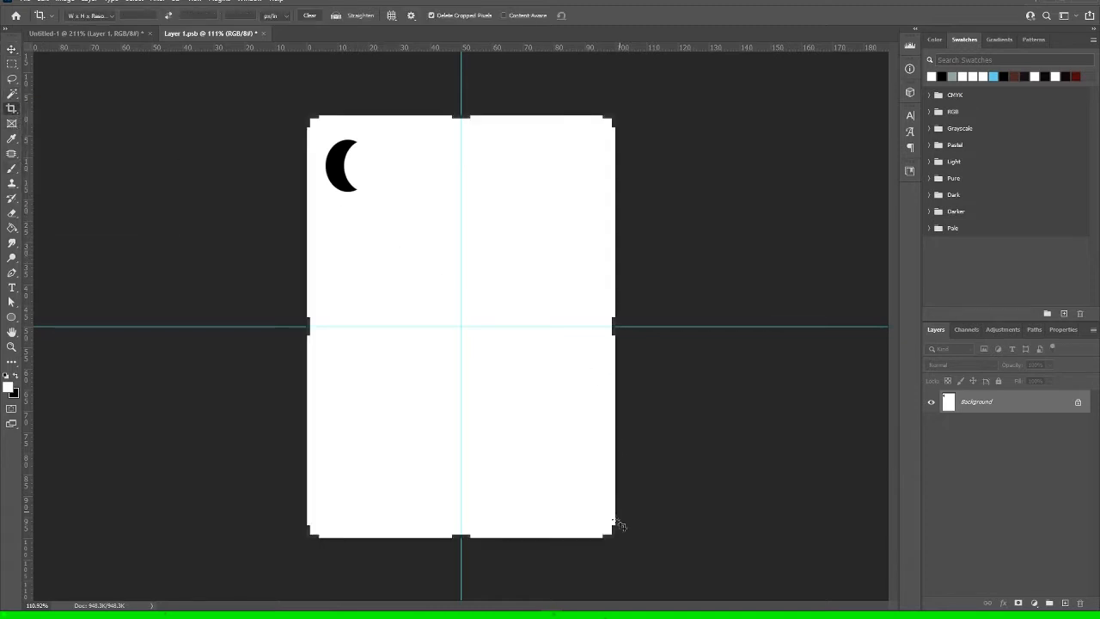
{"action": "left_click_drag", "start_coordinate": [610, 533], "coordinate": [498, 370]}
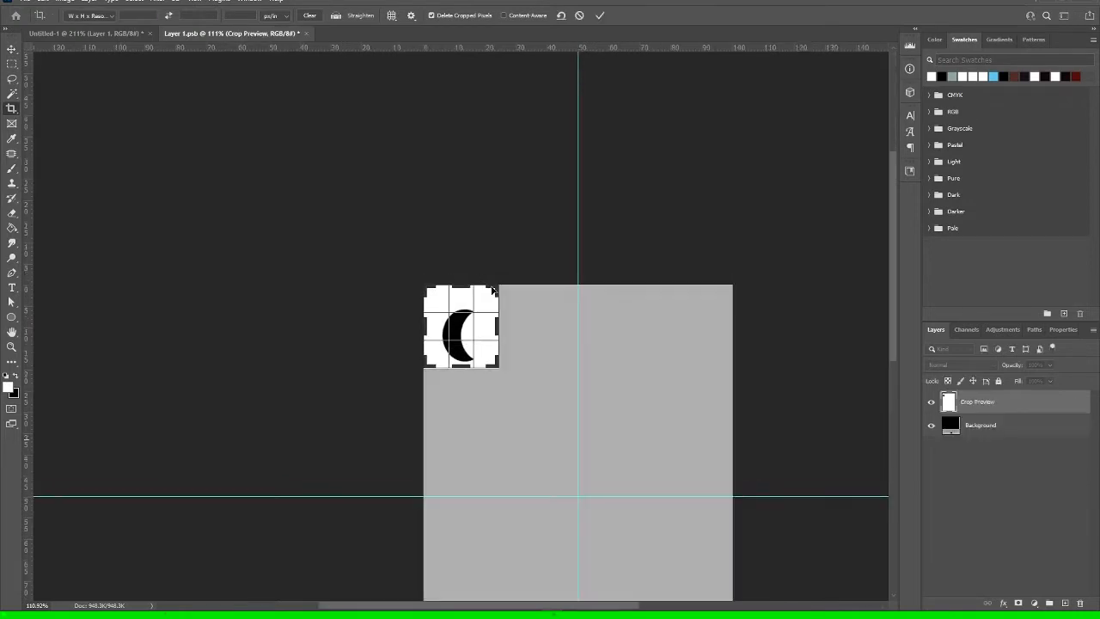
{"action": "left_click_drag", "start_coordinate": [500, 286], "coordinate": [498, 294]}
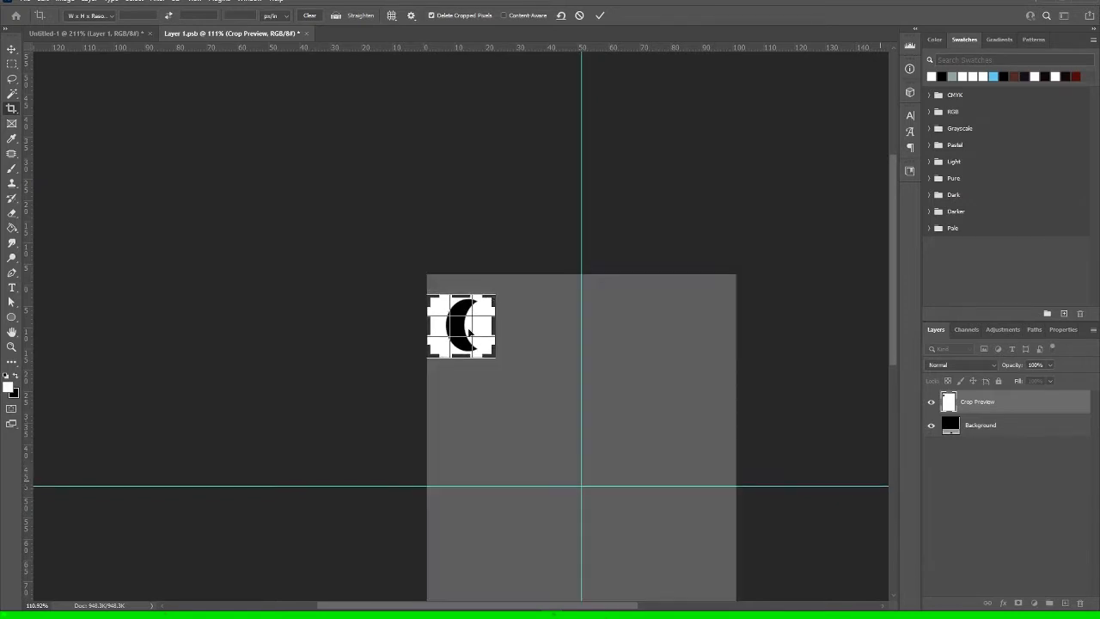
{"action": "left_click_drag", "start_coordinate": [429, 329], "coordinate": [491, 322]}
{"action": "left_click", "coordinate": [600, 15]}
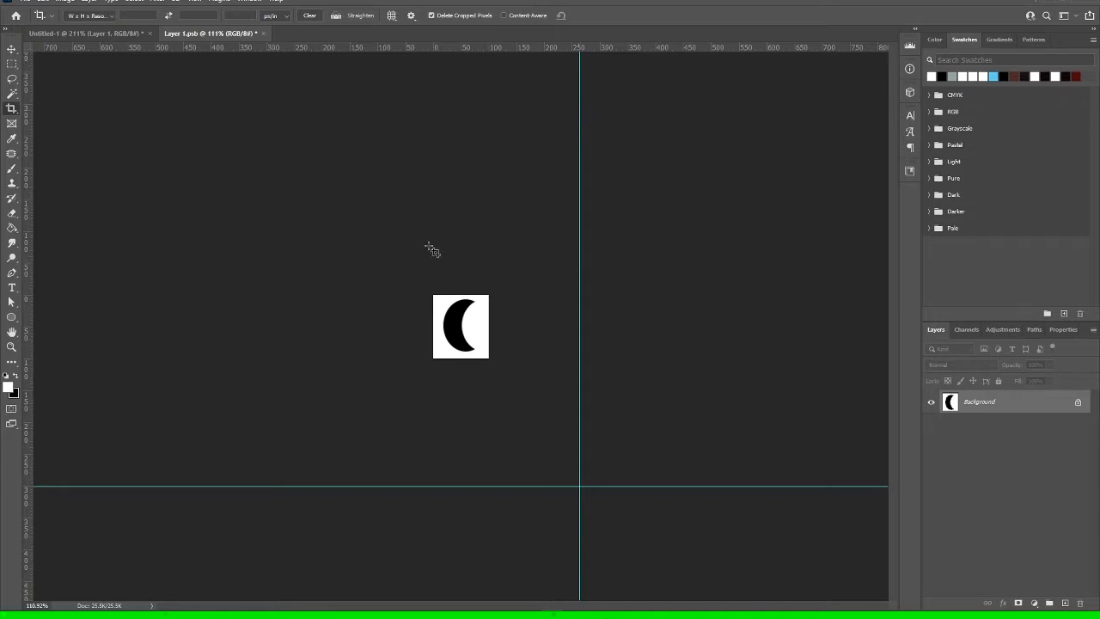
Start a Create from Image capture of the crescent in the STICKER/DECAL library and choose to capture it as a shape.
{"action": "scroll", "coordinate": [451, 322], "scroll_direction": "up", "scroll_amount": 1}
{"action": "scroll", "coordinate": [451, 322], "scroll_direction": "up", "scroll_amount": 4}
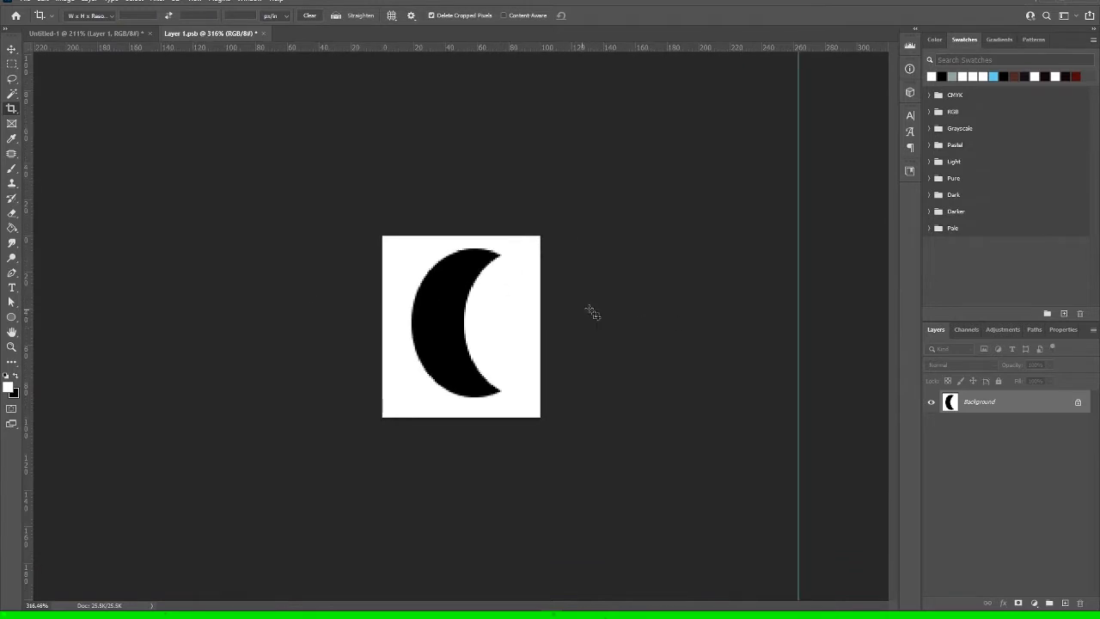
{"action": "left_click", "coordinate": [911, 170]}
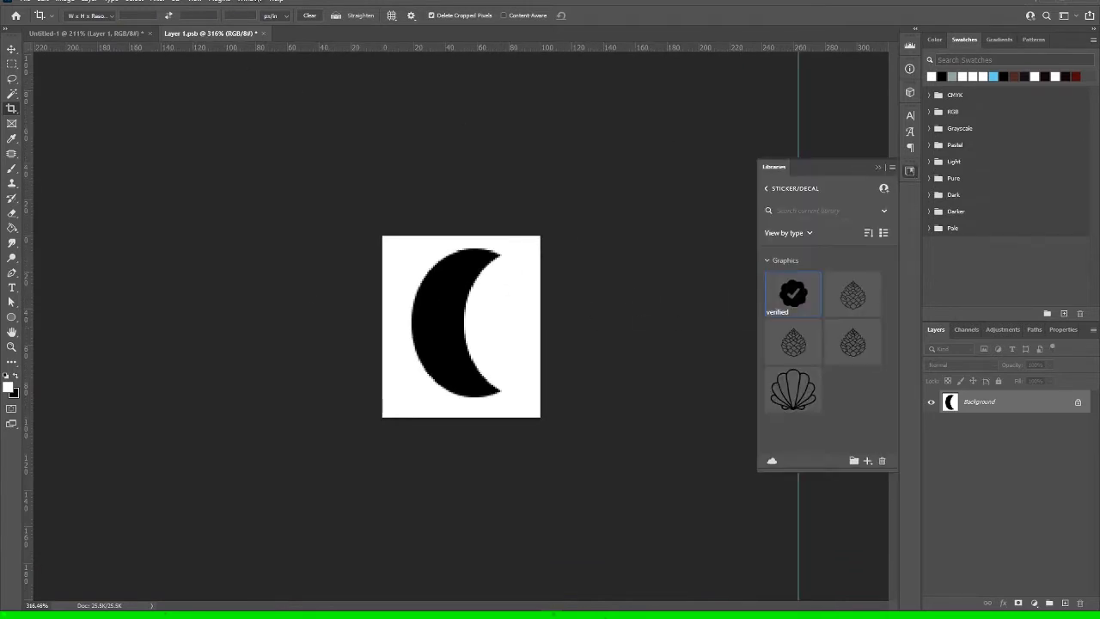
{"action": "left_click", "coordinate": [250, 1]}
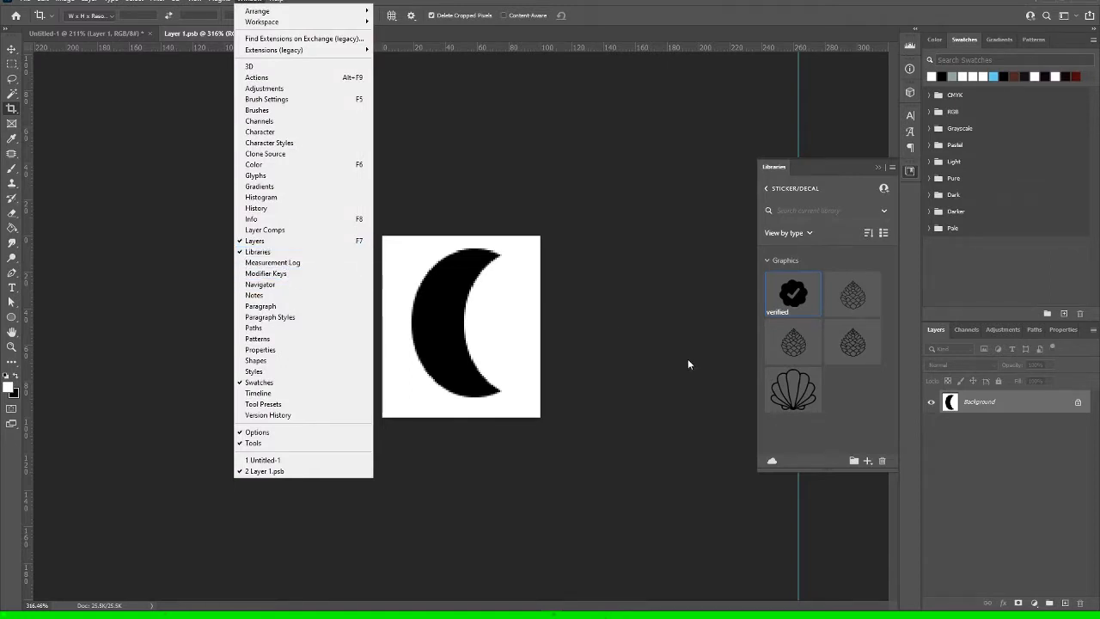
{"action": "left_click", "coordinate": [836, 169]}
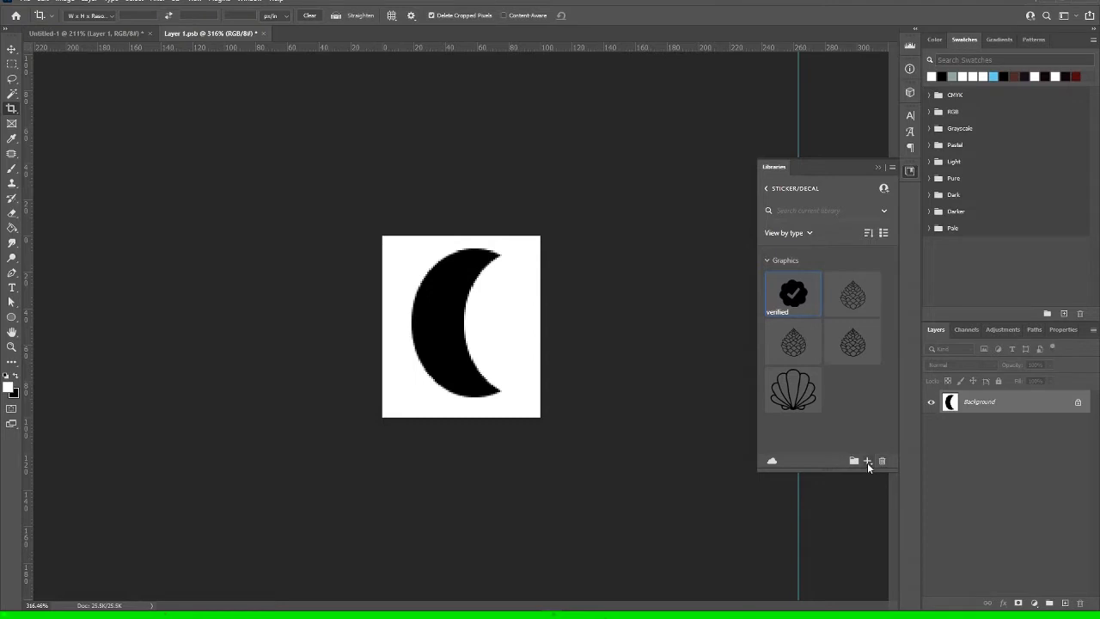
{"action": "left_click", "coordinate": [867, 462]}
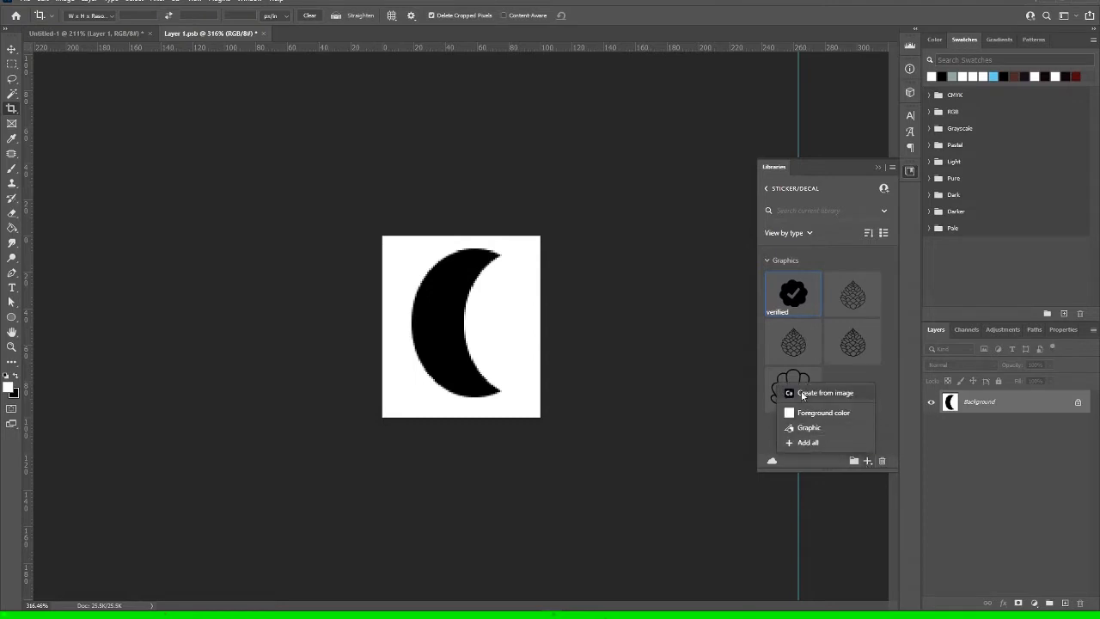
{"action": "left_click", "coordinate": [802, 394]}
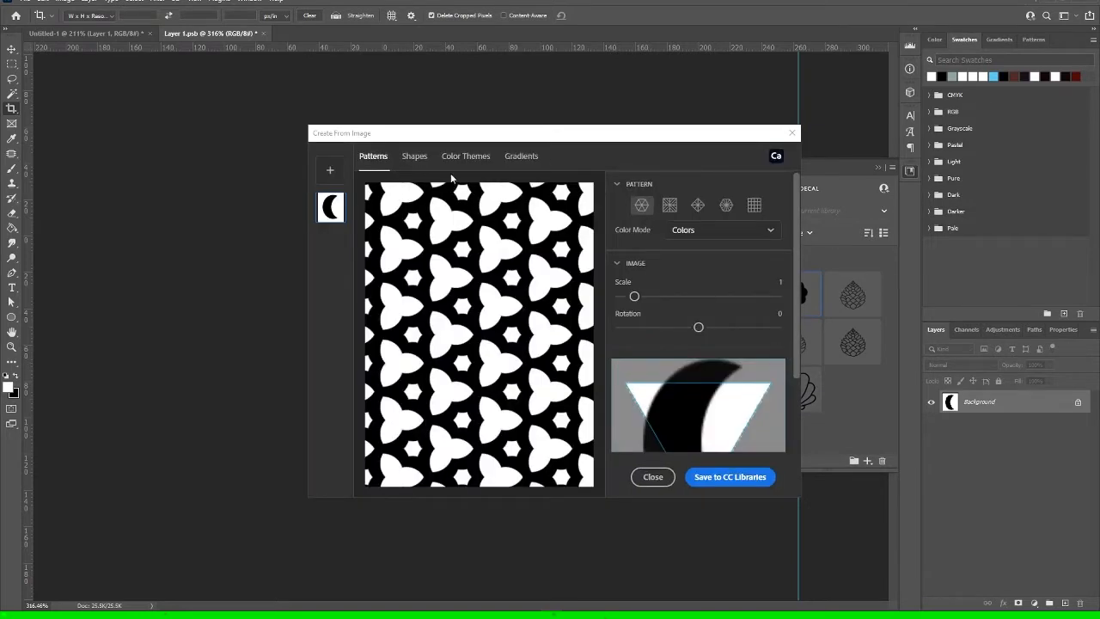
{"action": "left_click", "coordinate": [519, 160]}
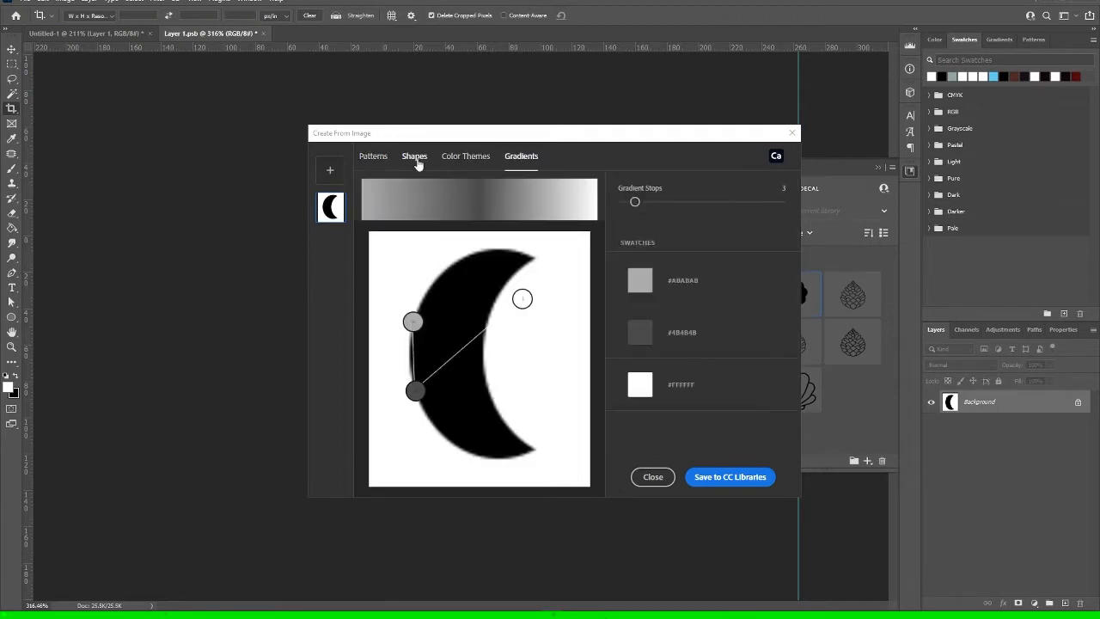
{"action": "left_click", "coordinate": [415, 160]}
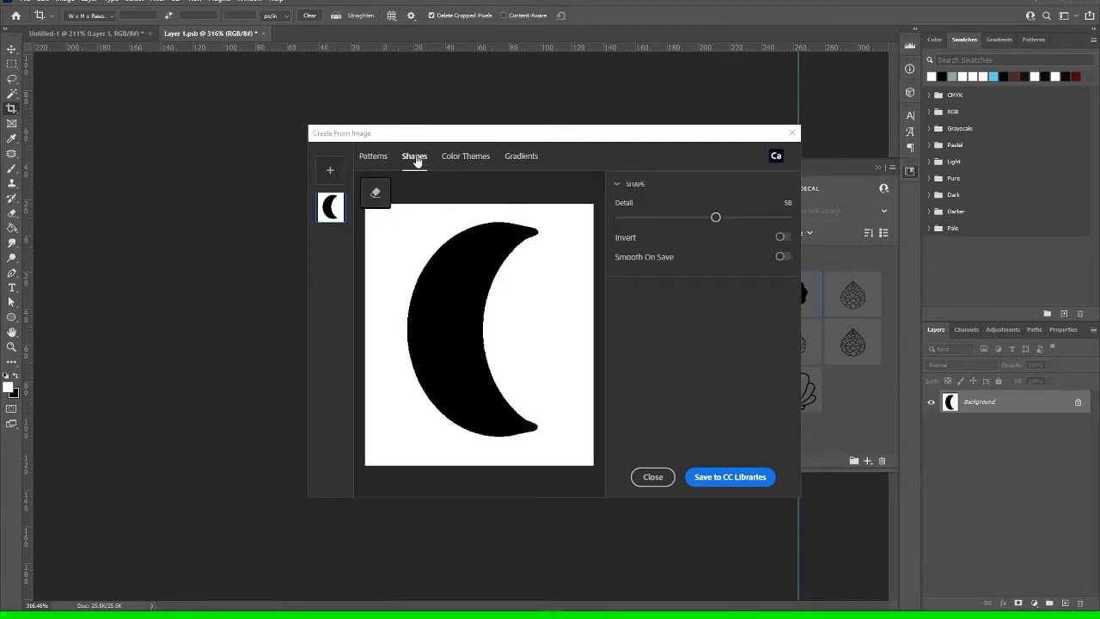
Set the captured shape's detail to 42 with Smooth On Save on and Invert off, and save it to the library.
{"action": "left_click_drag", "start_coordinate": [715, 218], "coordinate": [688, 216]}
{"action": "left_click", "coordinate": [783, 256]}
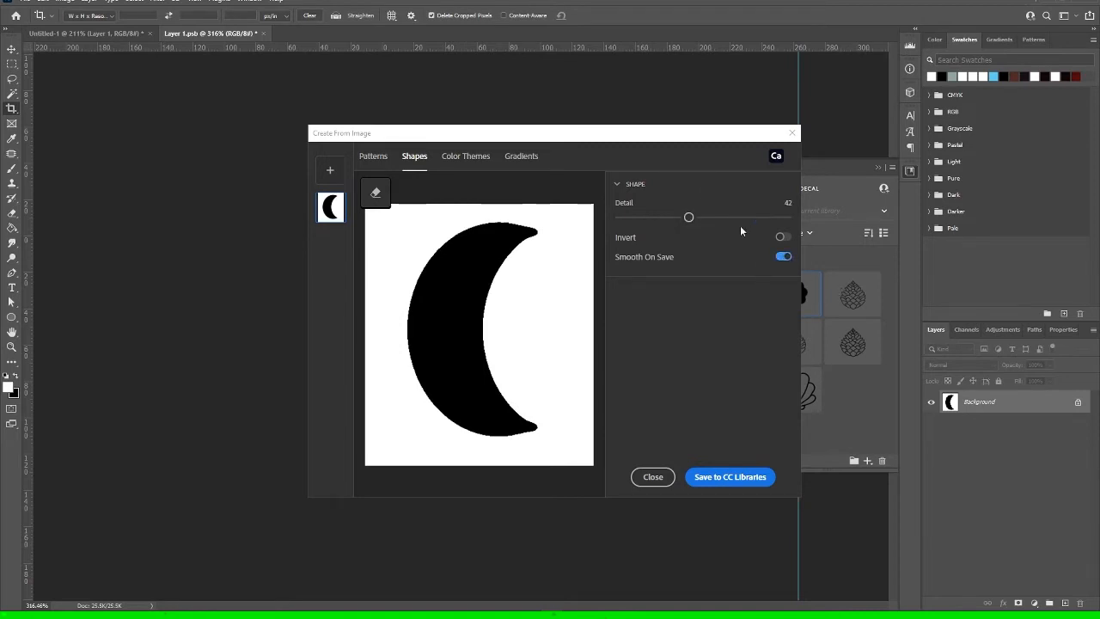
{"action": "left_click", "coordinate": [780, 236]}
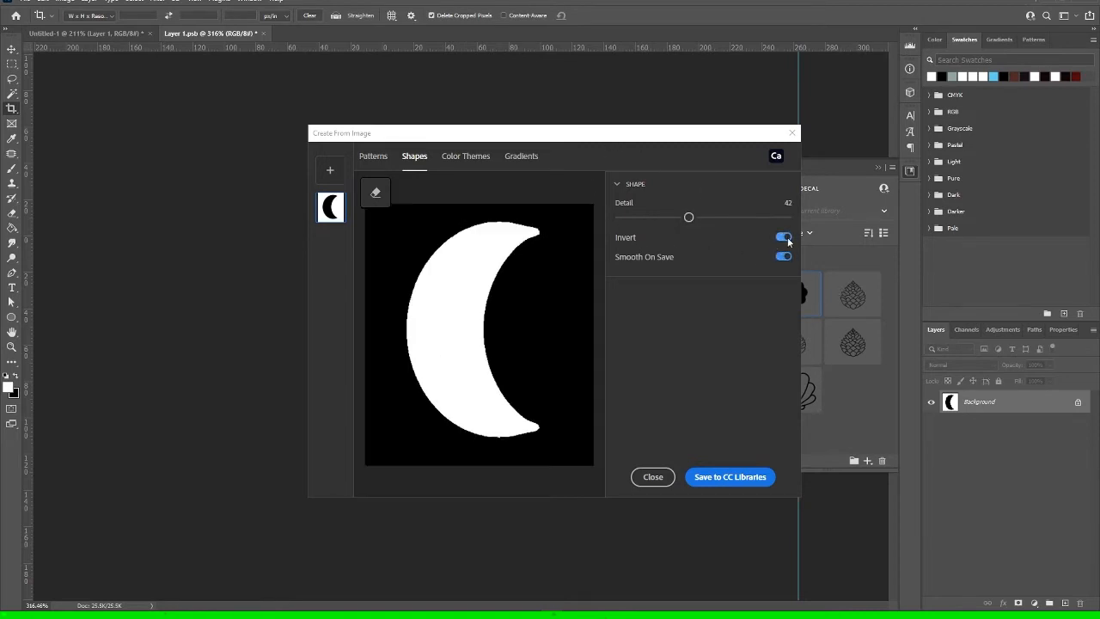
{"action": "left_click", "coordinate": [780, 236]}
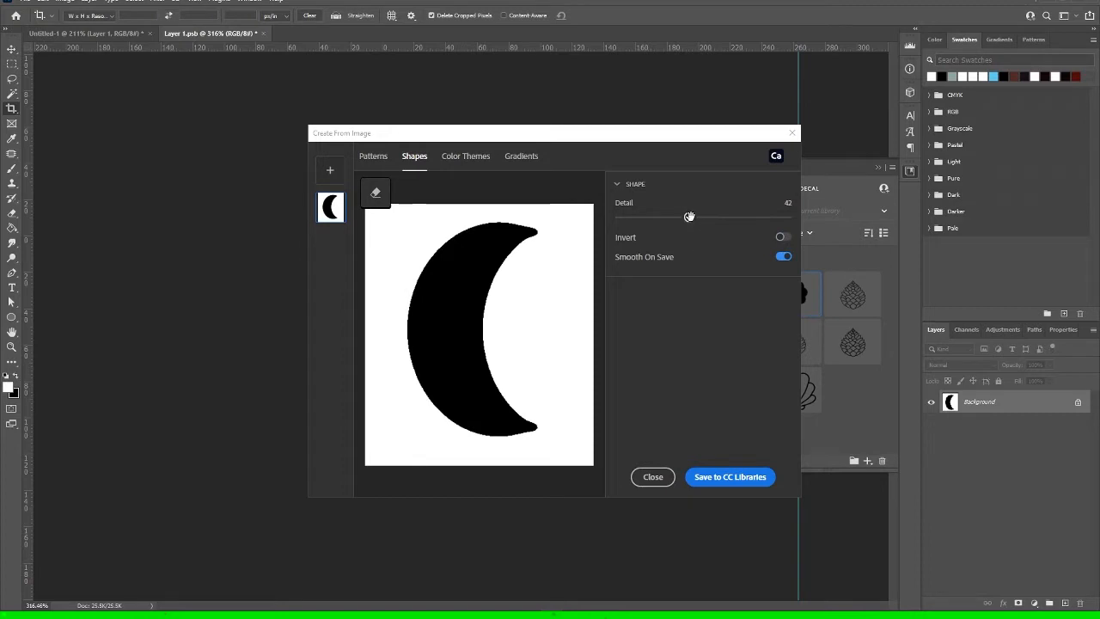
{"action": "left_click", "coordinate": [733, 482]}
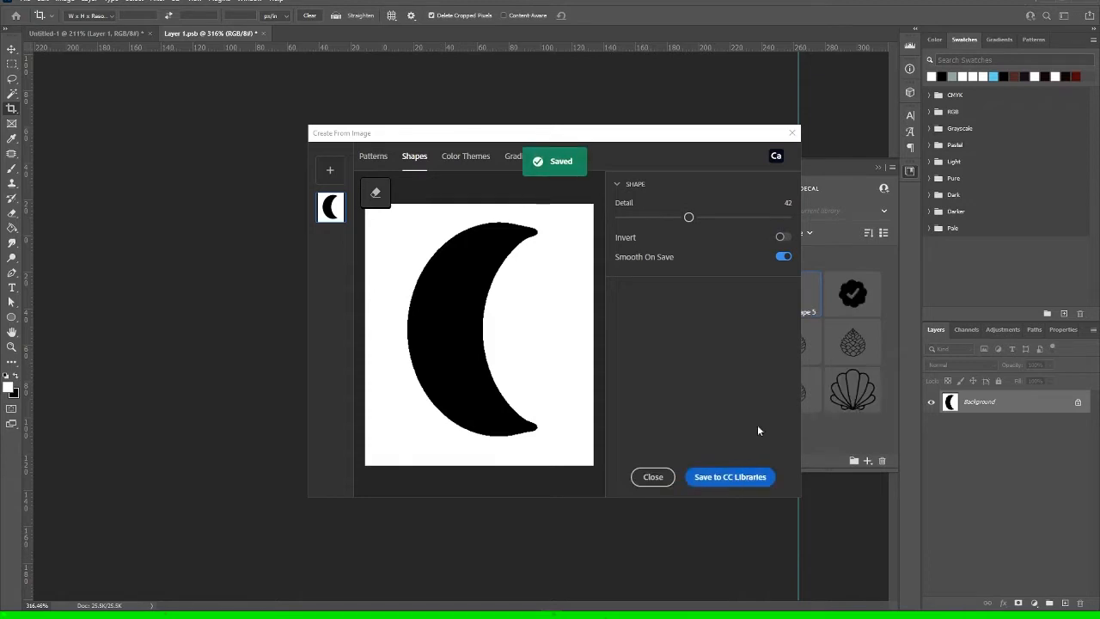
{"action": "left_click", "coordinate": [652, 477]}
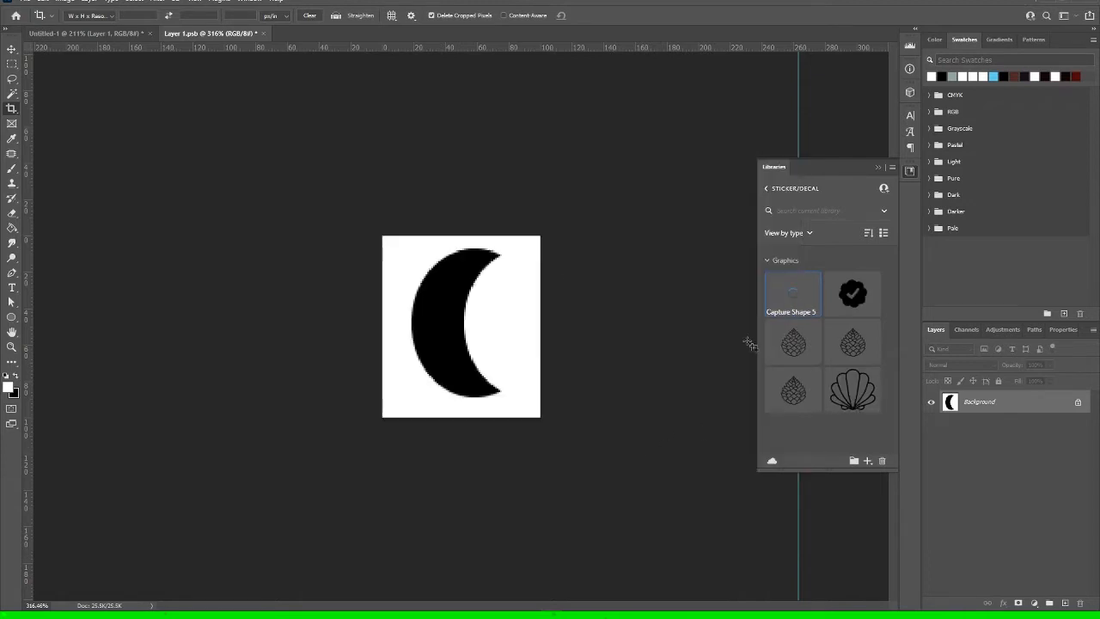
Add a new layer above the flattened background and fill it with white to cover the original crescent.
{"action": "left_click", "coordinate": [196, 2]}
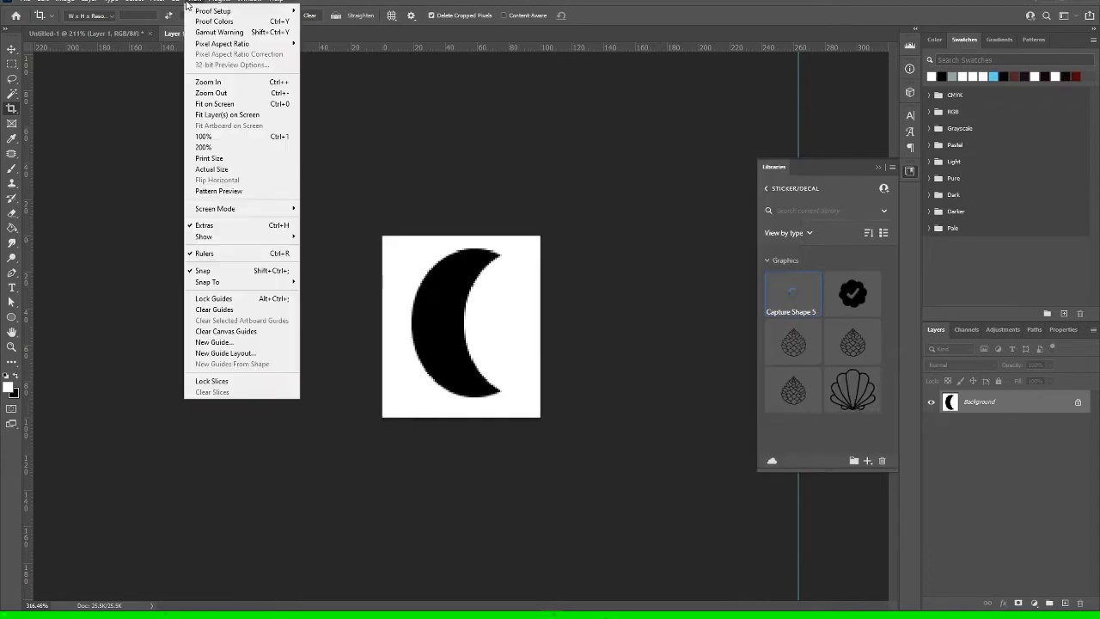
{"action": "left_click", "coordinate": [240, 136]}
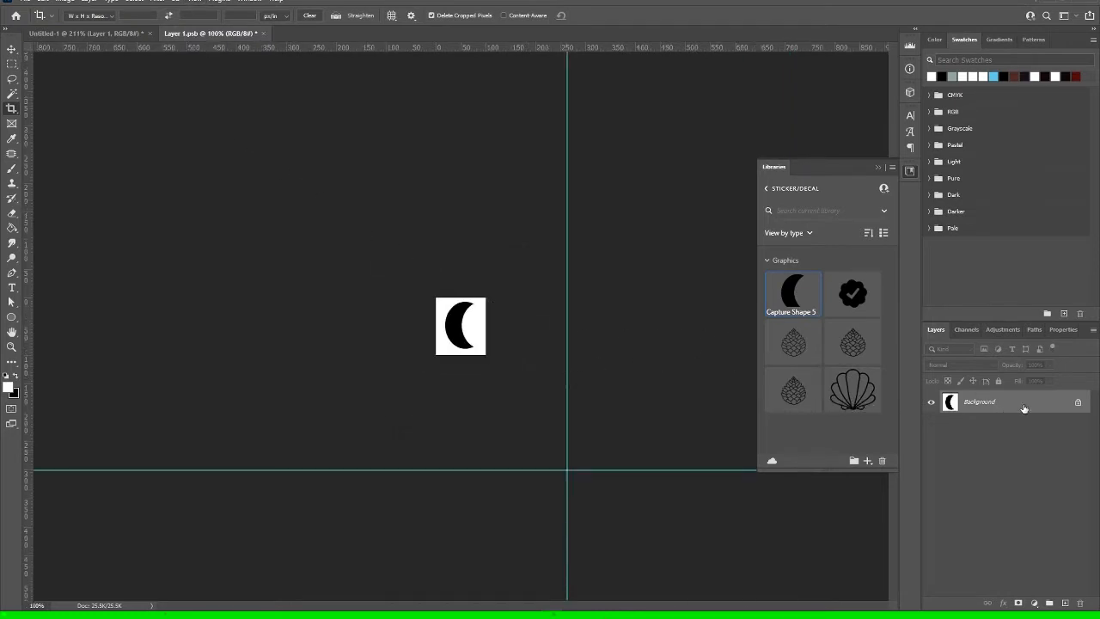
{"action": "double_click", "coordinate": [1078, 404]}
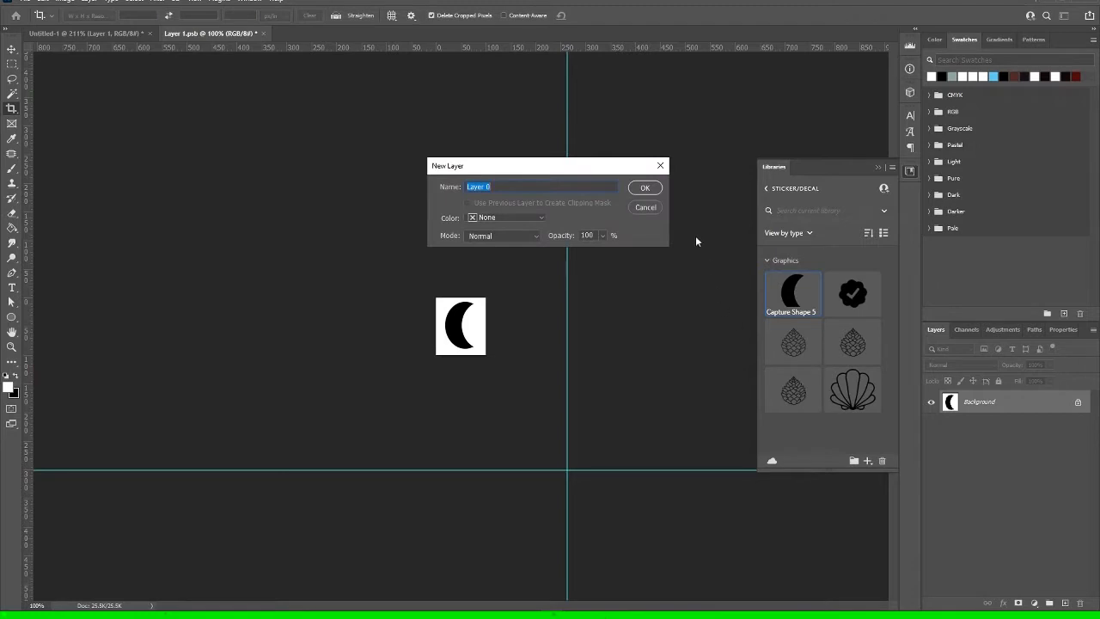
{"action": "left_click", "coordinate": [645, 208]}
{"action": "left_click", "coordinate": [1064, 603]}
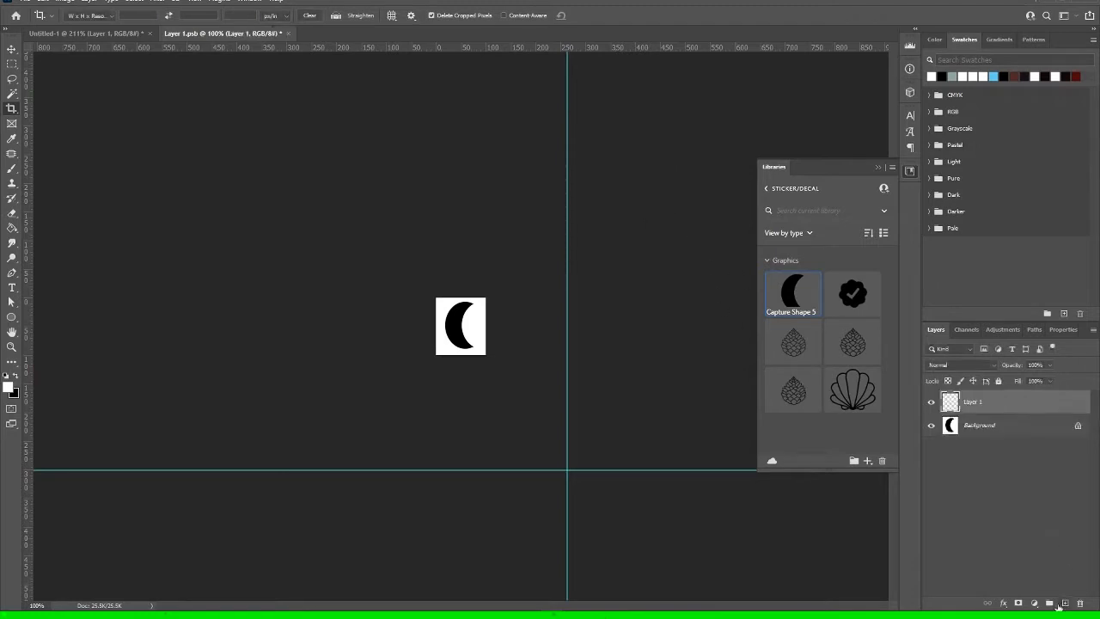
{"action": "key", "text": "g"}
{"action": "left_click", "coordinate": [454, 326]}
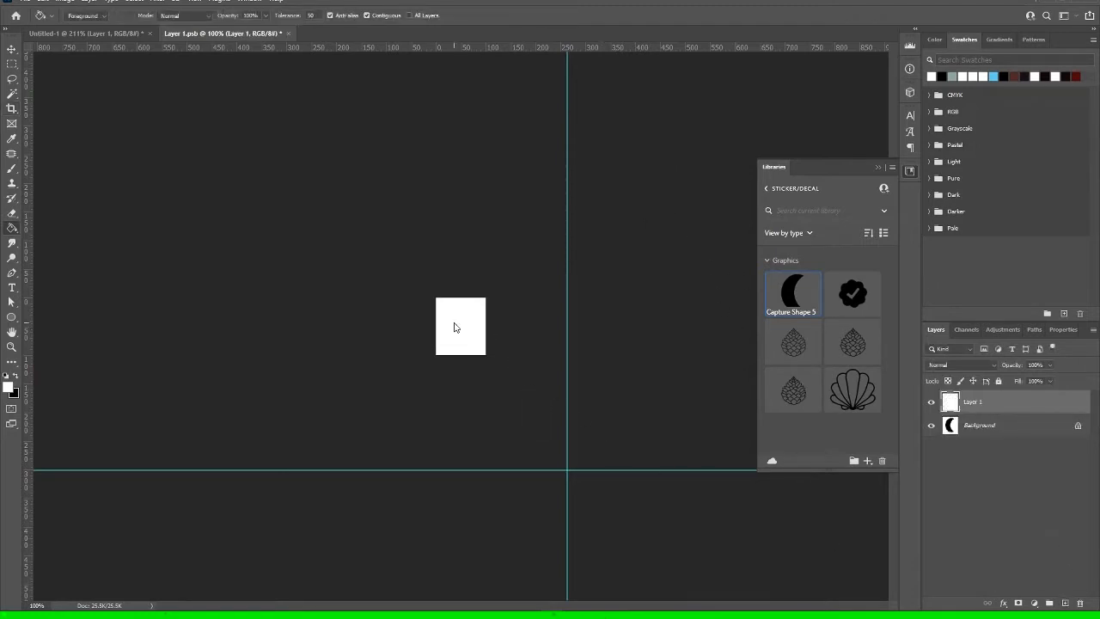
Place the captured crescent shape from the STICKER/DECAL library on the white layer, and close the smart object with its changes saved.
{"action": "left_click", "coordinate": [11, 49]}
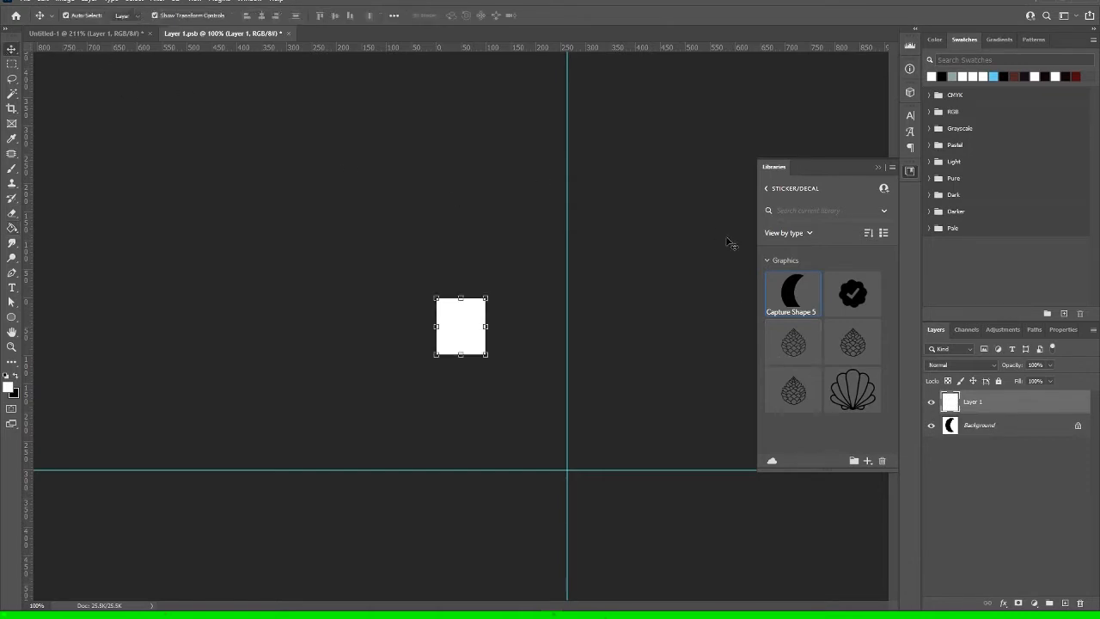
{"action": "left_click_drag", "start_coordinate": [786, 299], "coordinate": [454, 328]}
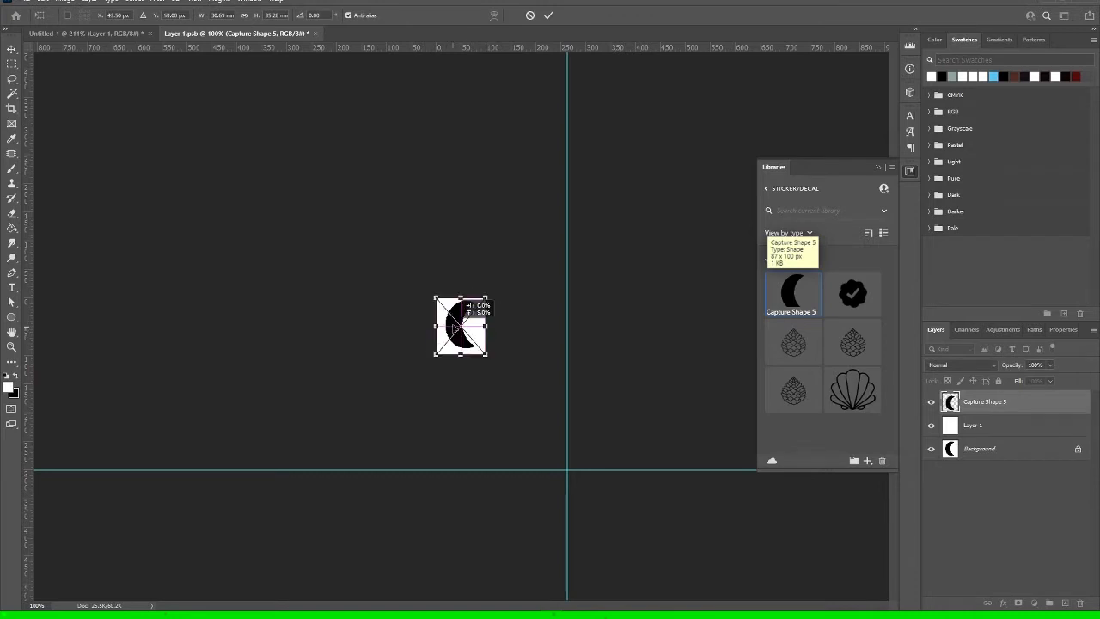
{"action": "left_click", "coordinate": [548, 15]}
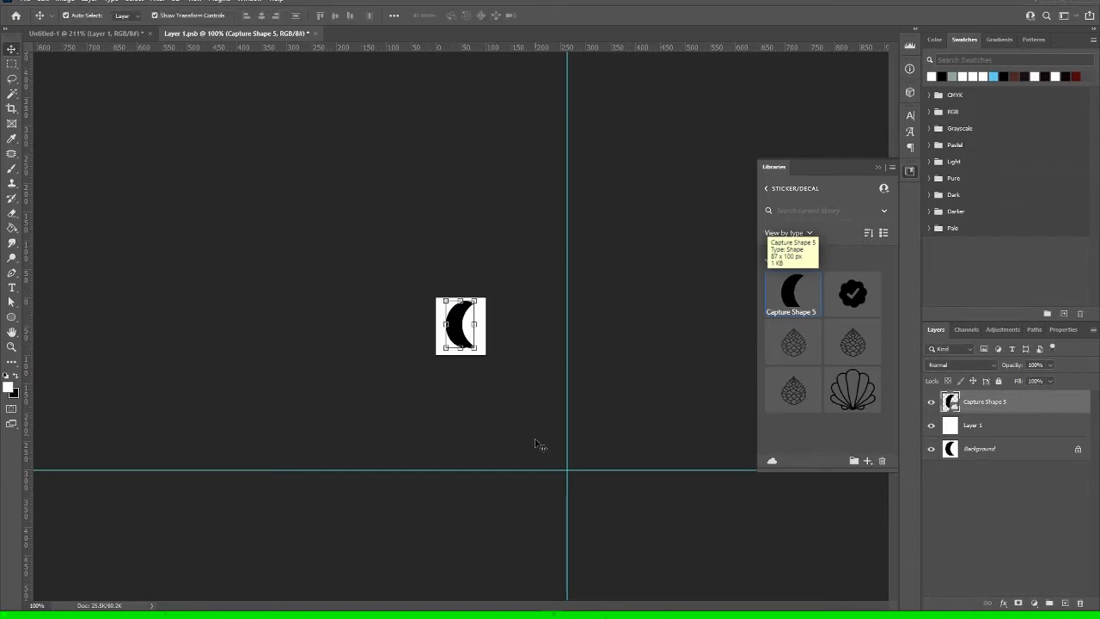
{"action": "left_click", "coordinate": [990, 526]}
{"action": "left_click", "coordinate": [264, 34]}
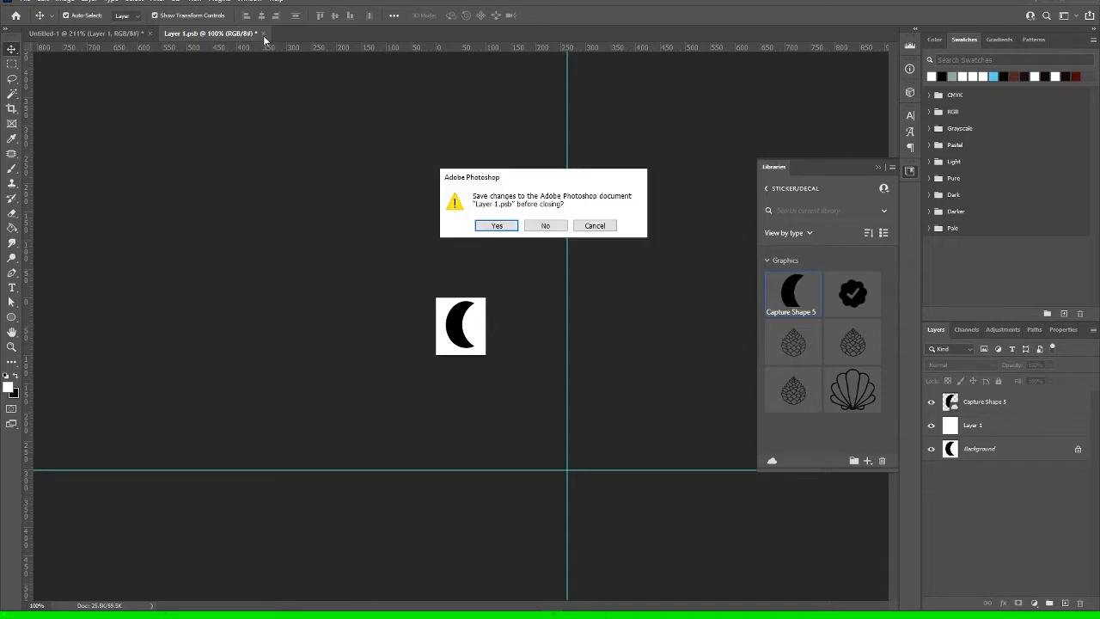
{"action": "left_click", "coordinate": [511, 226]}
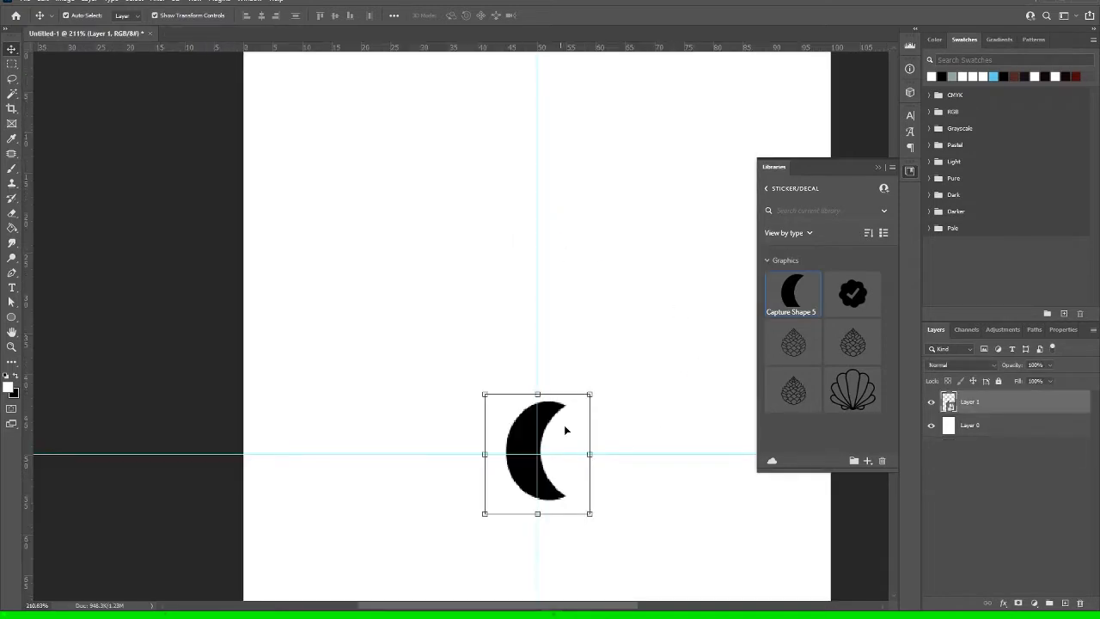
Delete the smart object layer and place the captured library crescent near the page's upper-left corner.
{"action": "left_click_drag", "start_coordinate": [566, 429], "coordinate": [512, 348]}
{"action": "left_click", "coordinate": [195, 2]}
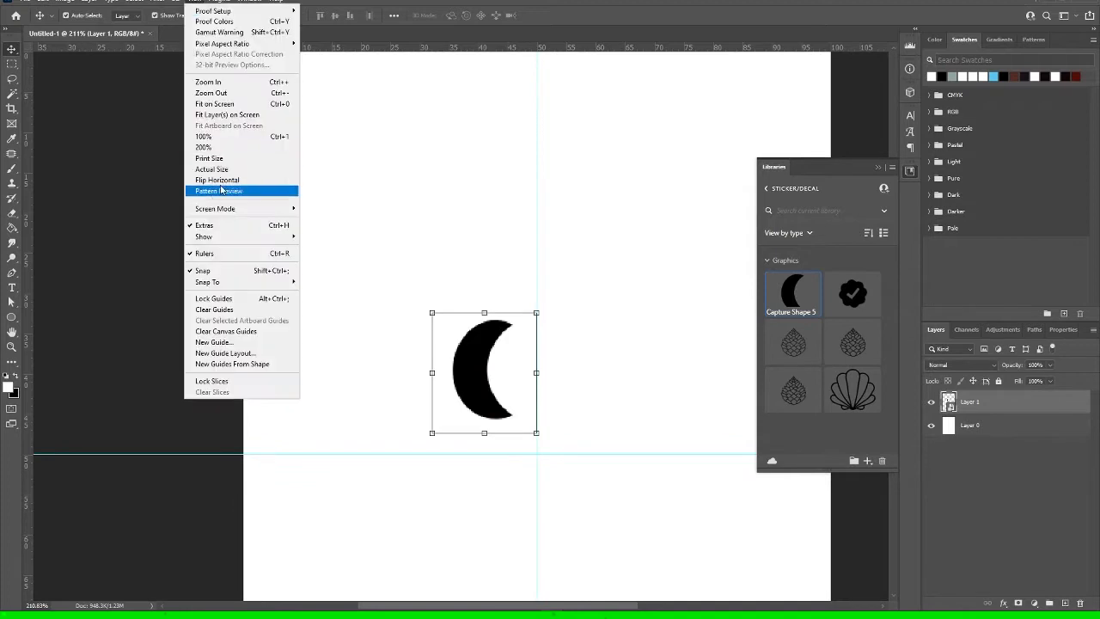
{"action": "left_click", "coordinate": [222, 137]}
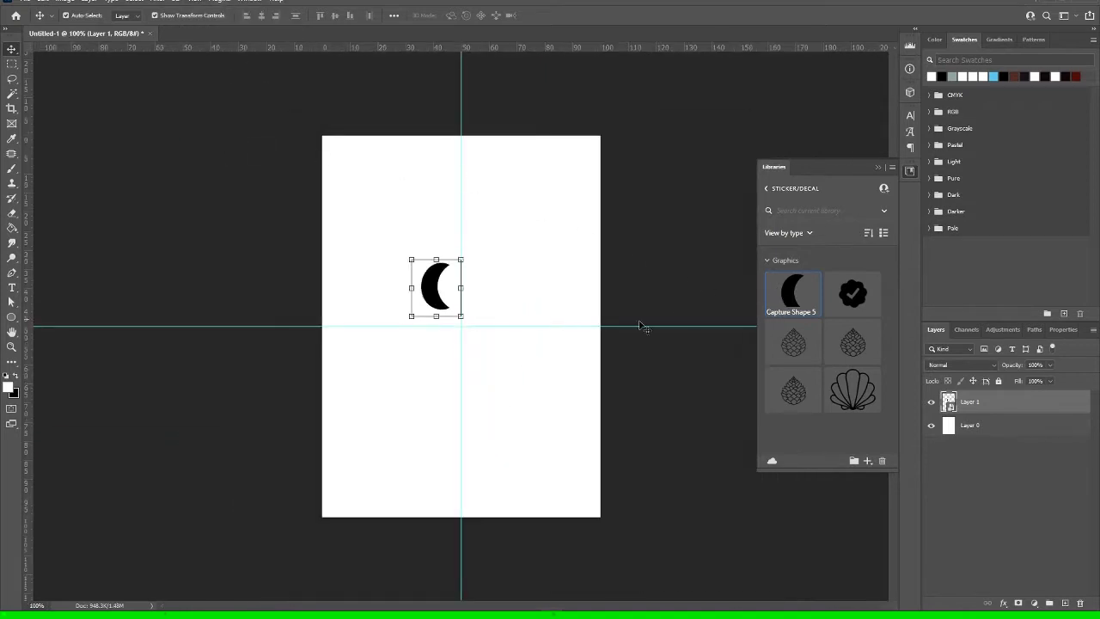
{"action": "left_click", "coordinate": [1078, 604]}
{"action": "left_click_drag", "start_coordinate": [804, 312], "coordinate": [354, 179]}
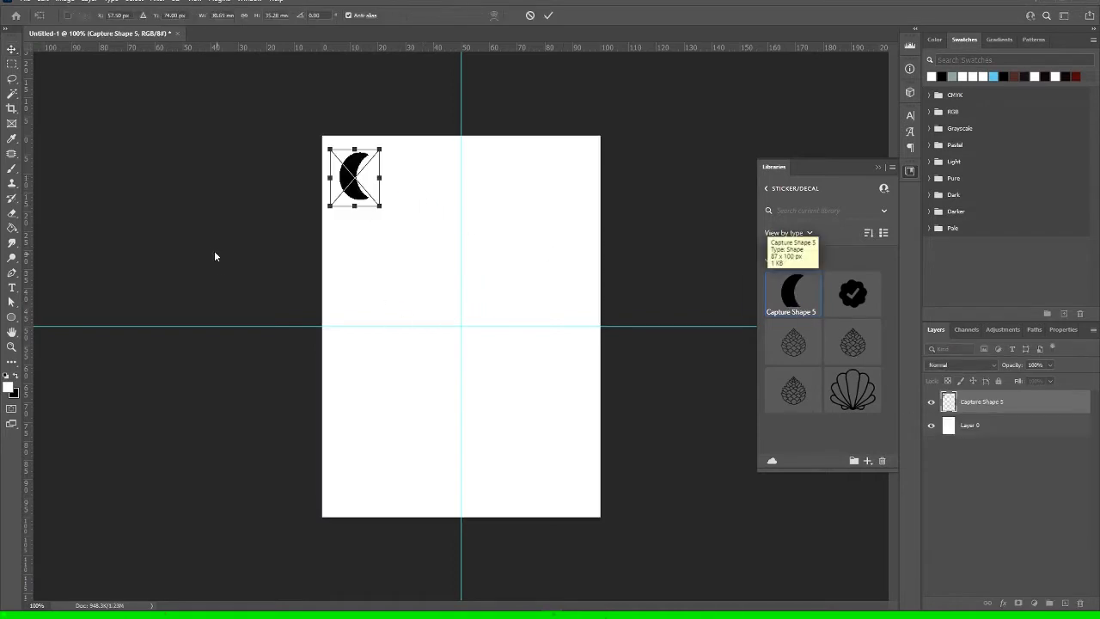
{"action": "key", "text": "Return"}
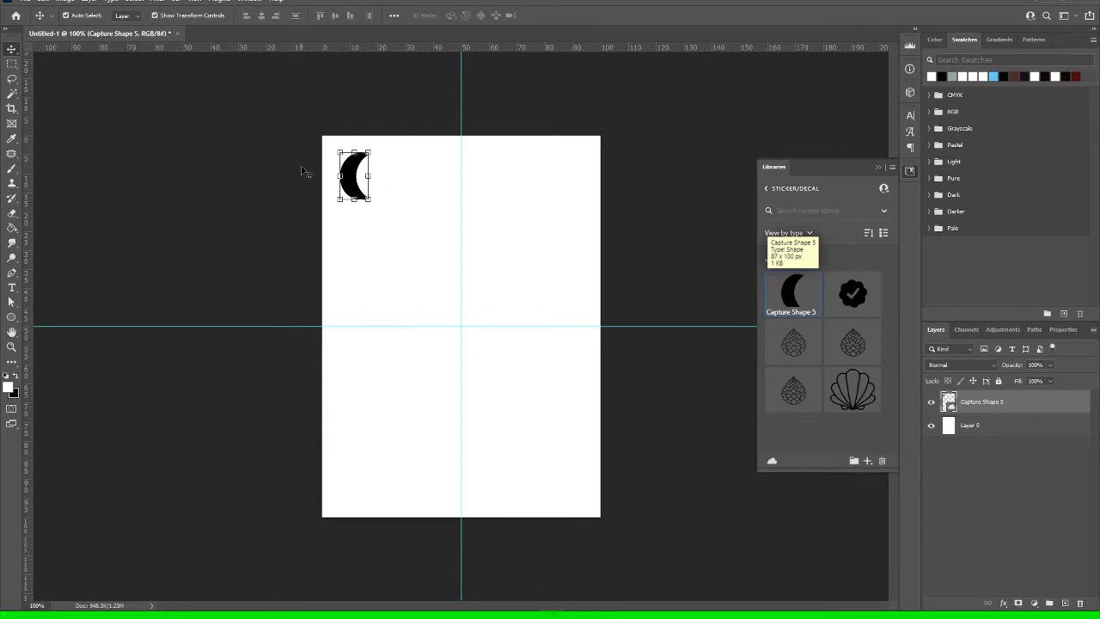
{"action": "mouse_move", "coordinate": [366, 198]}
{"action": "left_mouse_down"}
{"action": "mouse_move", "coordinate": [447, 323]}
{"action": "mouse_move", "coordinate": [375, 215]}
{"action": "mouse_move", "coordinate": [374, 192]}
{"action": "left_mouse_up"}
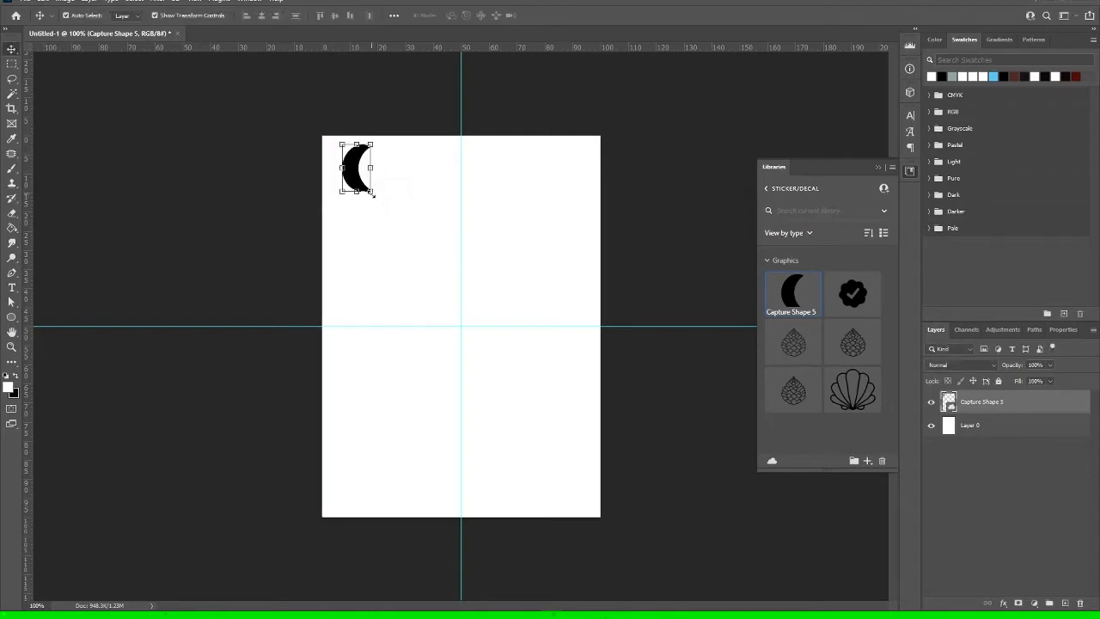
Try scaling the crescent up to about 676% and shifting it towards the page's centre, and undo both changes.
{"action": "left_click_drag", "start_coordinate": [372, 197], "coordinate": [666, 536]}
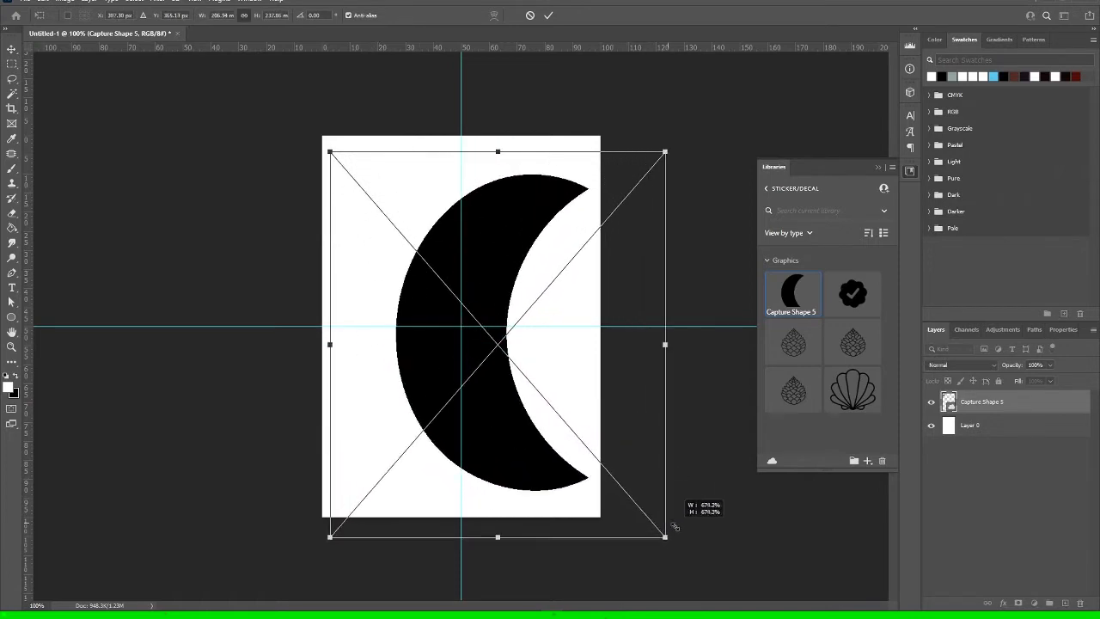
{"action": "left_click", "coordinate": [545, 16]}
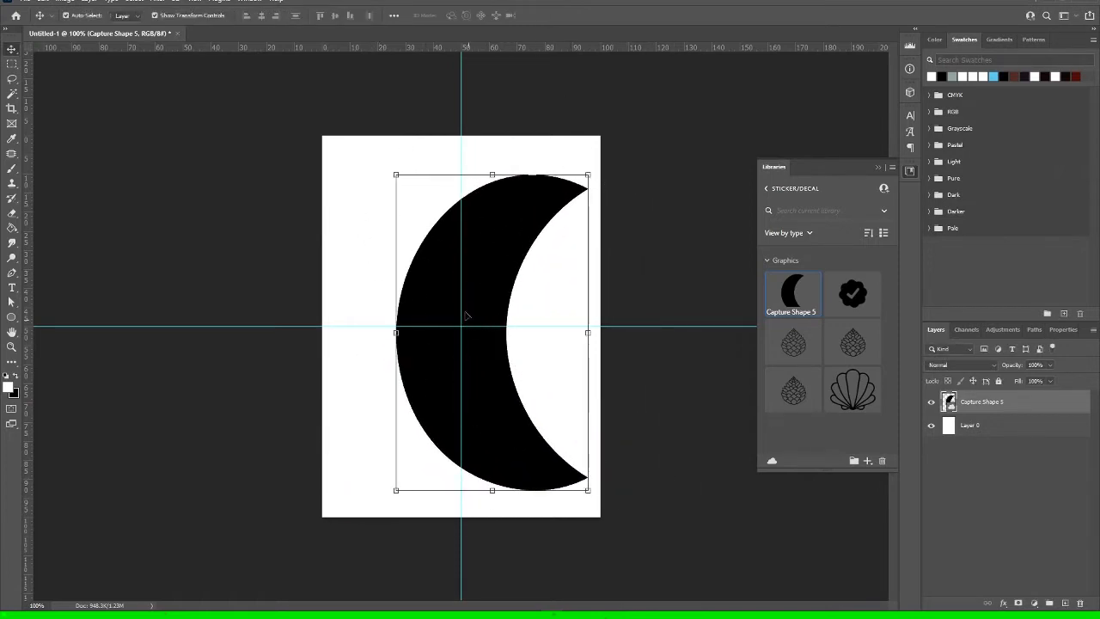
{"action": "left_click_drag", "start_coordinate": [450, 293], "coordinate": [425, 275]}
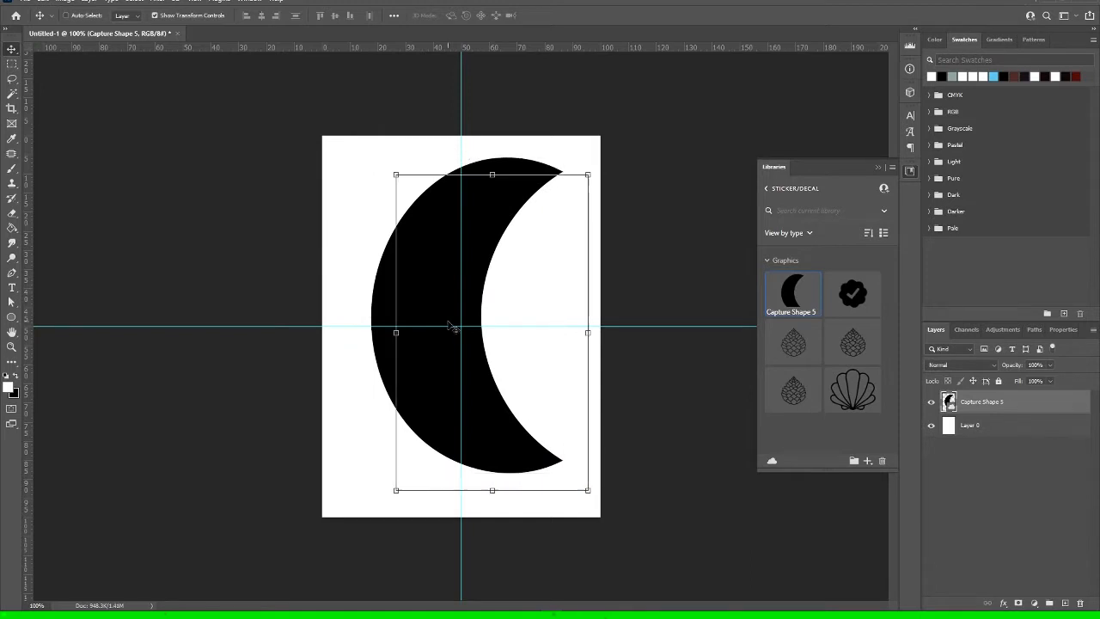
{"action": "key", "text": "ctrl+z"}
{"action": "key", "text": "ctrl+z"}
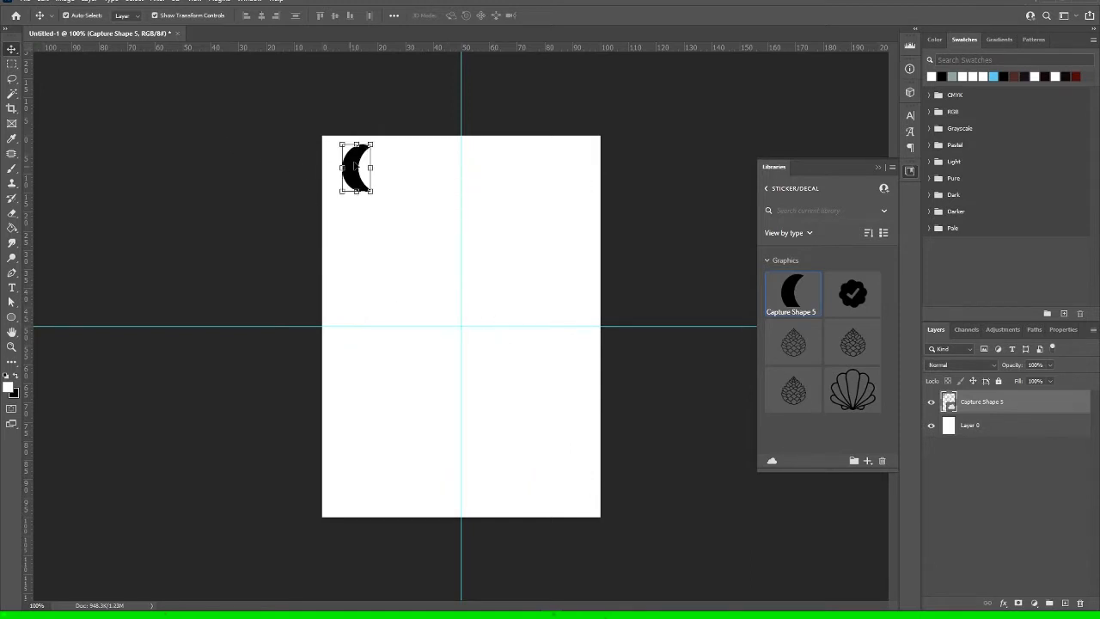
Lock the white background layer and move the crescent closer to the page's upper-left corner.
{"action": "left_click_drag", "start_coordinate": [366, 167], "coordinate": [349, 167]}
{"action": "key", "text": "ctrl+z"}
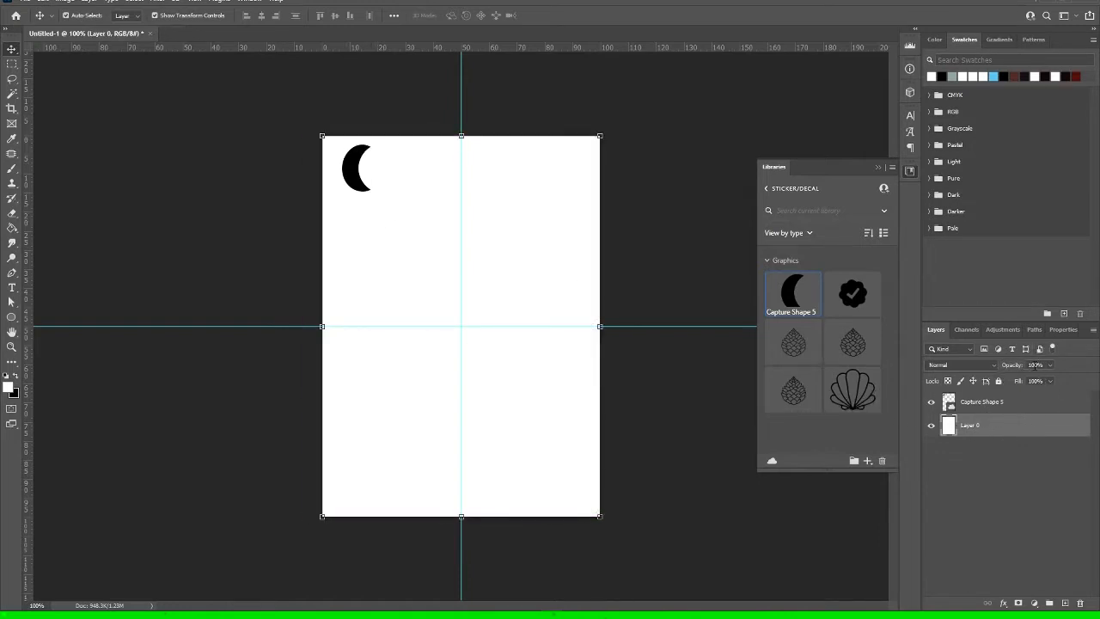
{"action": "left_click", "coordinate": [973, 401]}
{"action": "mouse_move", "coordinate": [351, 178]}
{"action": "left_mouse_down"}
{"action": "mouse_move", "coordinate": [335, 178]}
{"action": "mouse_move", "coordinate": [341, 187]}
{"action": "left_mouse_up"}
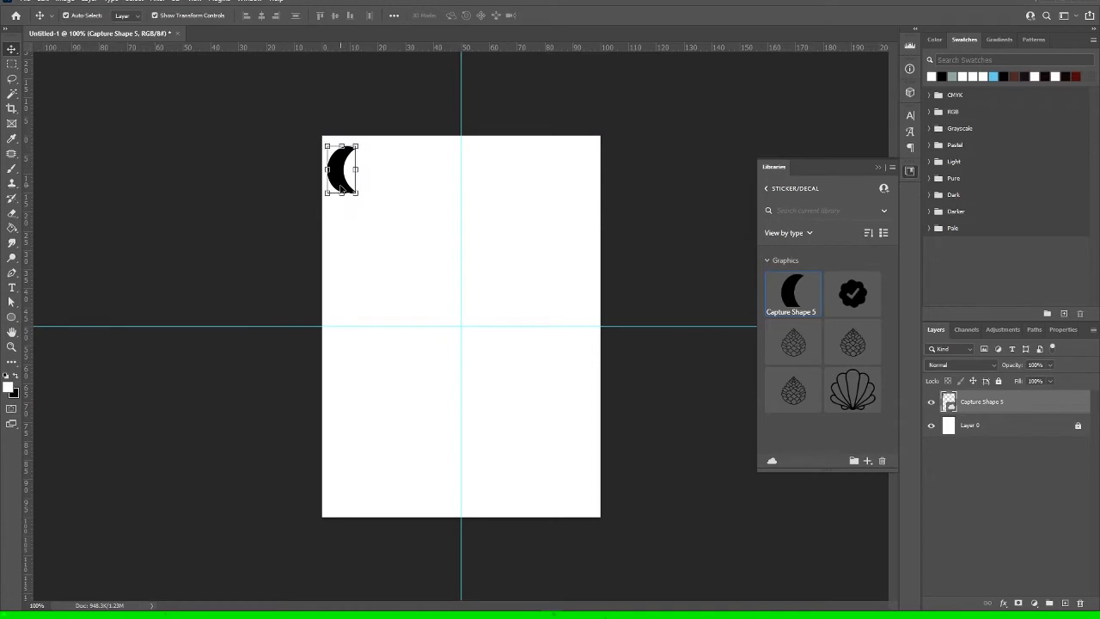
Examine the crescent's edges at high magnification and at 100% view.
{"action": "scroll", "coordinate": [241, 159], "scroll_direction": "up", "scroll_amount": 6}
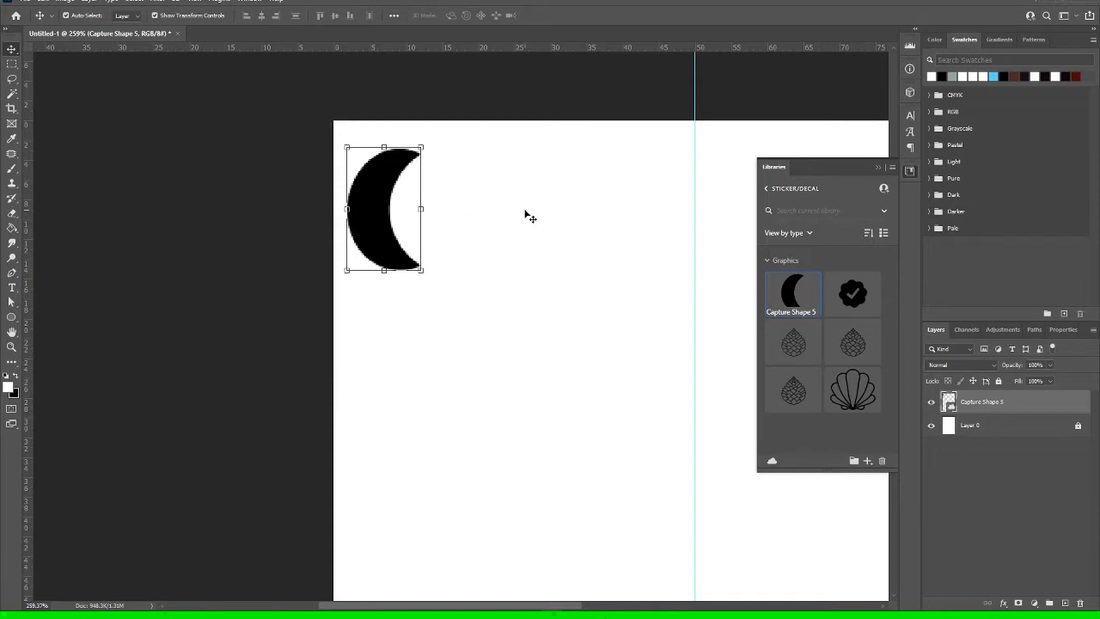
{"action": "scroll", "coordinate": [499, 274], "scroll_direction": "up", "scroll_amount": 3}
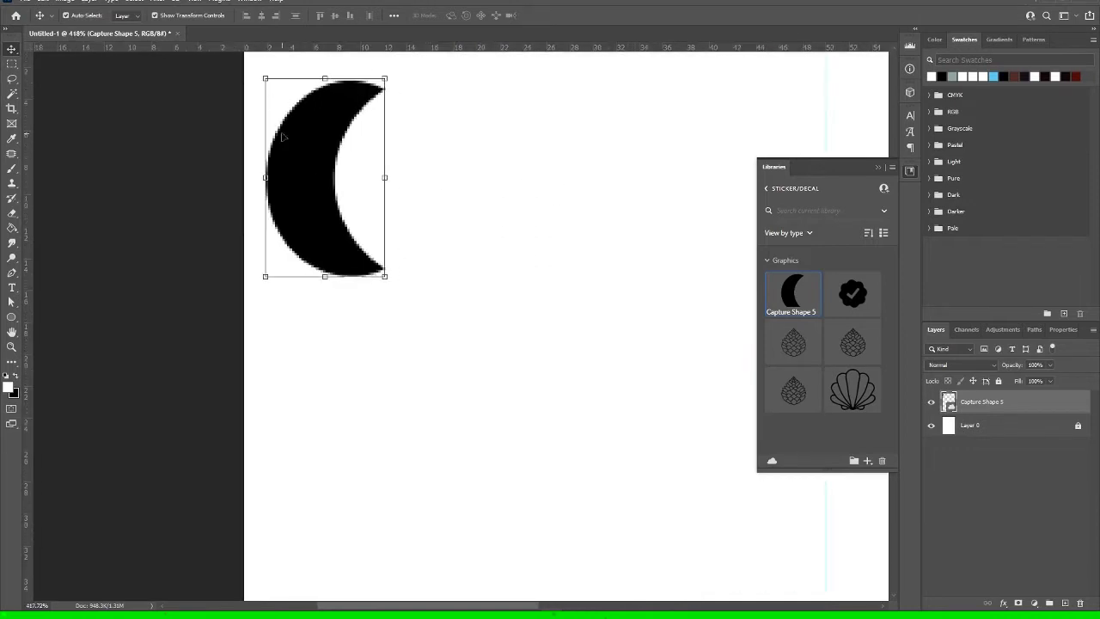
{"action": "scroll", "coordinate": [289, 134], "scroll_direction": "down", "scroll_amount": 3}
{"action": "scroll", "coordinate": [297, 115], "scroll_direction": "up", "scroll_amount": 3}
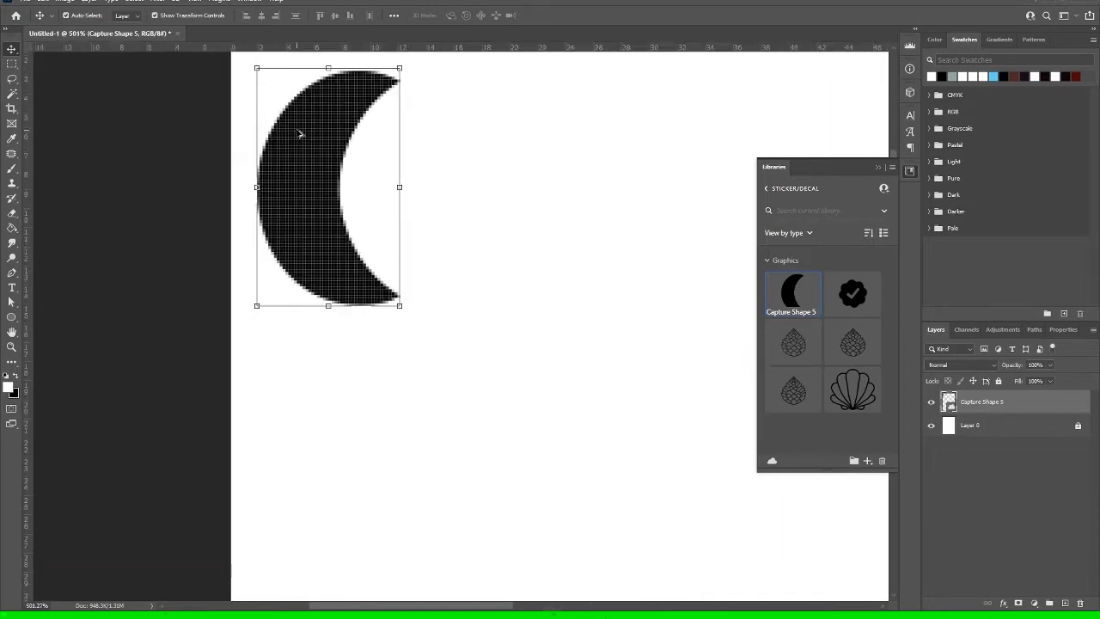
{"action": "scroll", "coordinate": [300, 133], "scroll_direction": "down", "scroll_amount": 4}
{"action": "scroll", "coordinate": [310, 136], "scroll_direction": "down", "scroll_amount": 2}
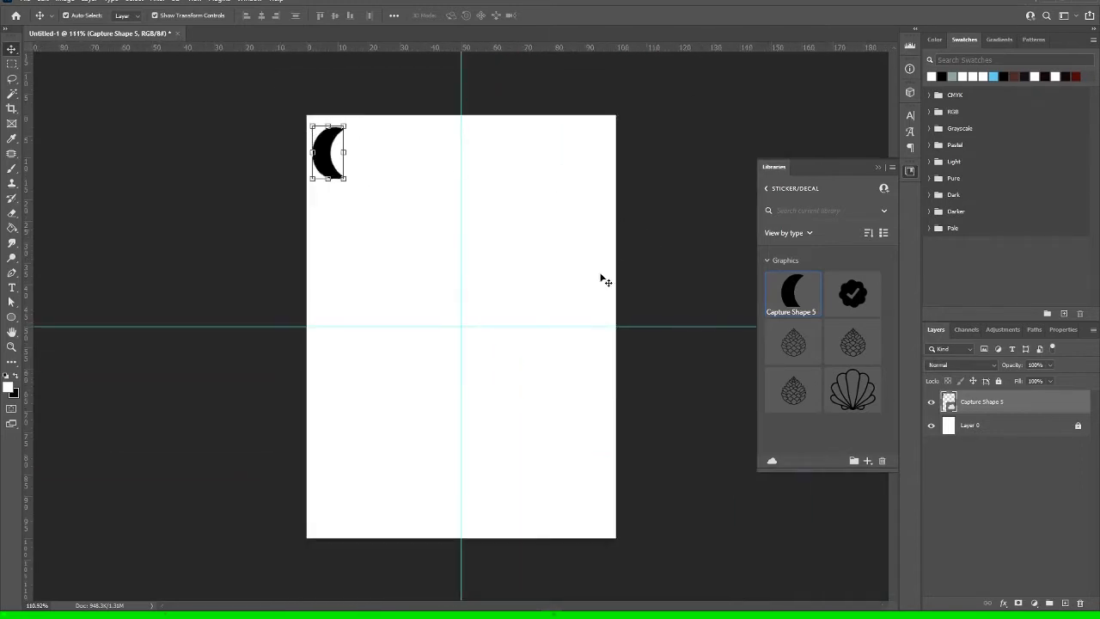
{"action": "left_click", "coordinate": [188, 1]}
{"action": "left_click", "coordinate": [202, 133]}
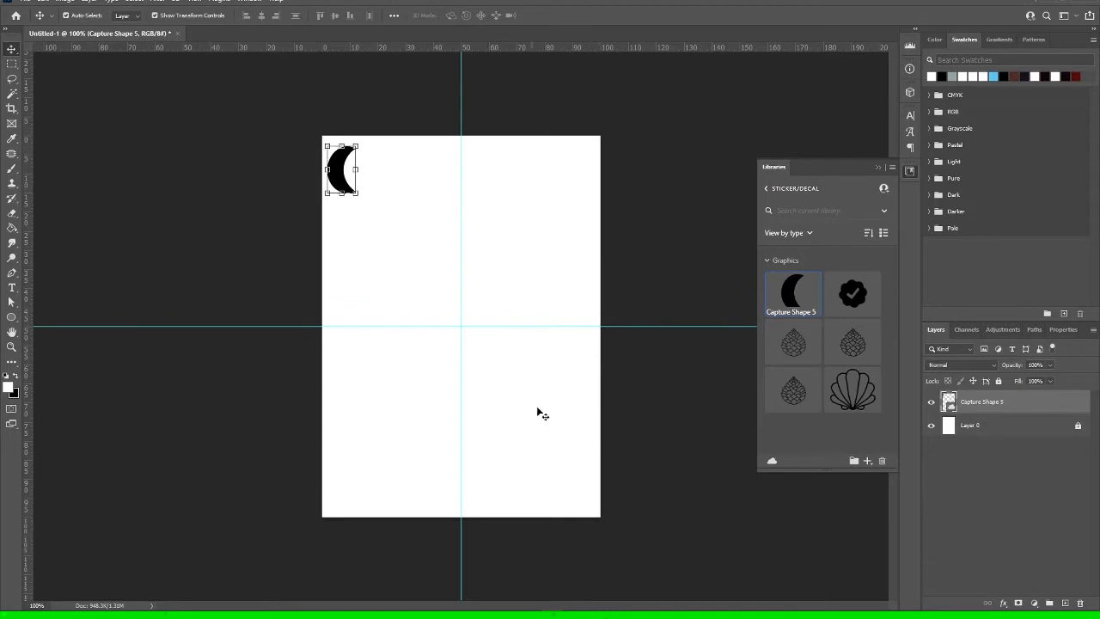
{"action": "scroll", "coordinate": [228, 172], "scroll_direction": "up", "scroll_amount": 3}
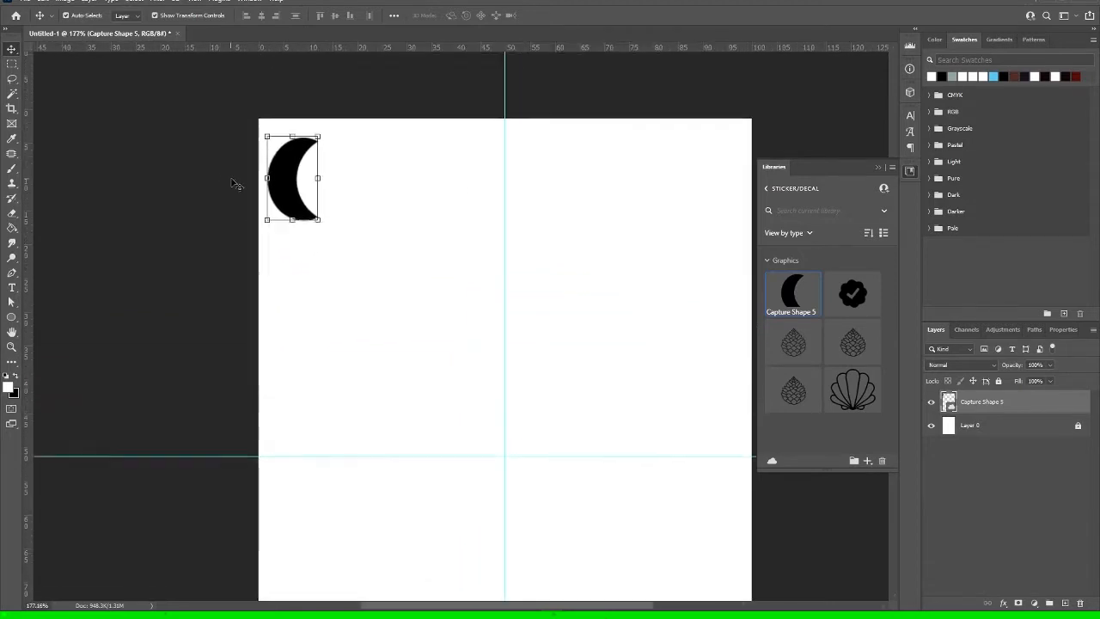
{"action": "scroll", "coordinate": [225, 206], "scroll_direction": "up", "scroll_amount": 5}
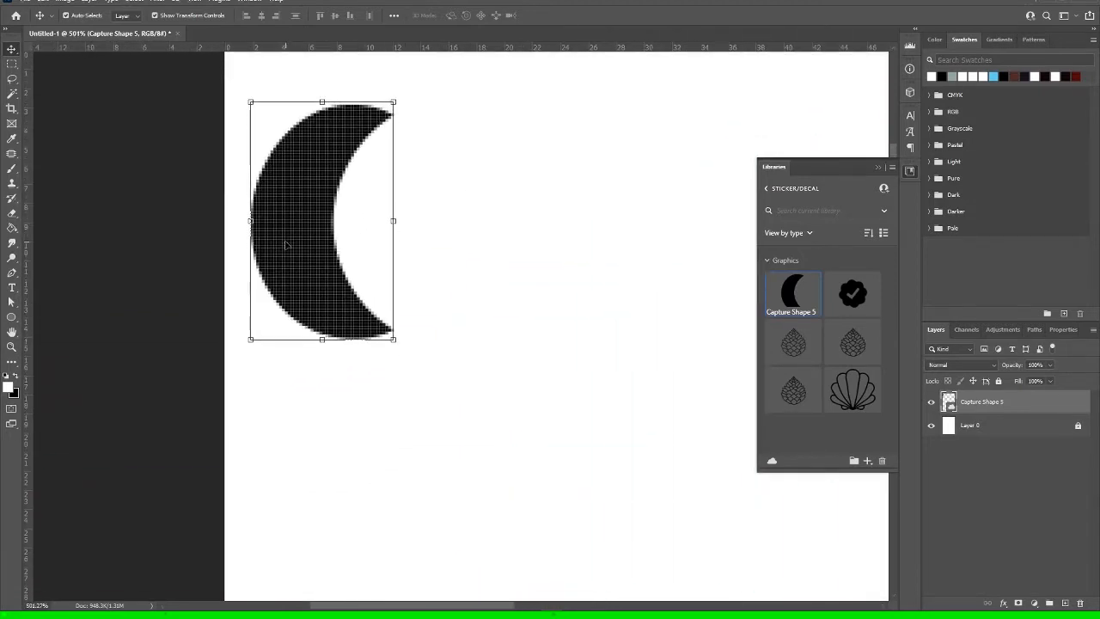
{"action": "scroll", "coordinate": [295, 208], "scroll_direction": "down", "scroll_amount": 1}
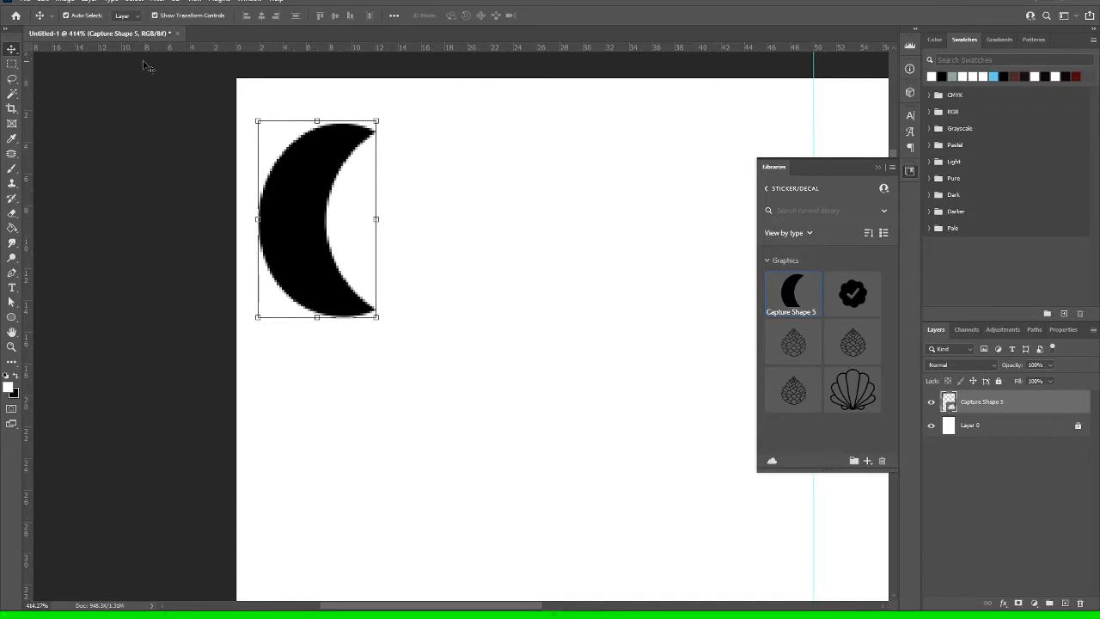
{"action": "key", "text": "ctrl+t"}
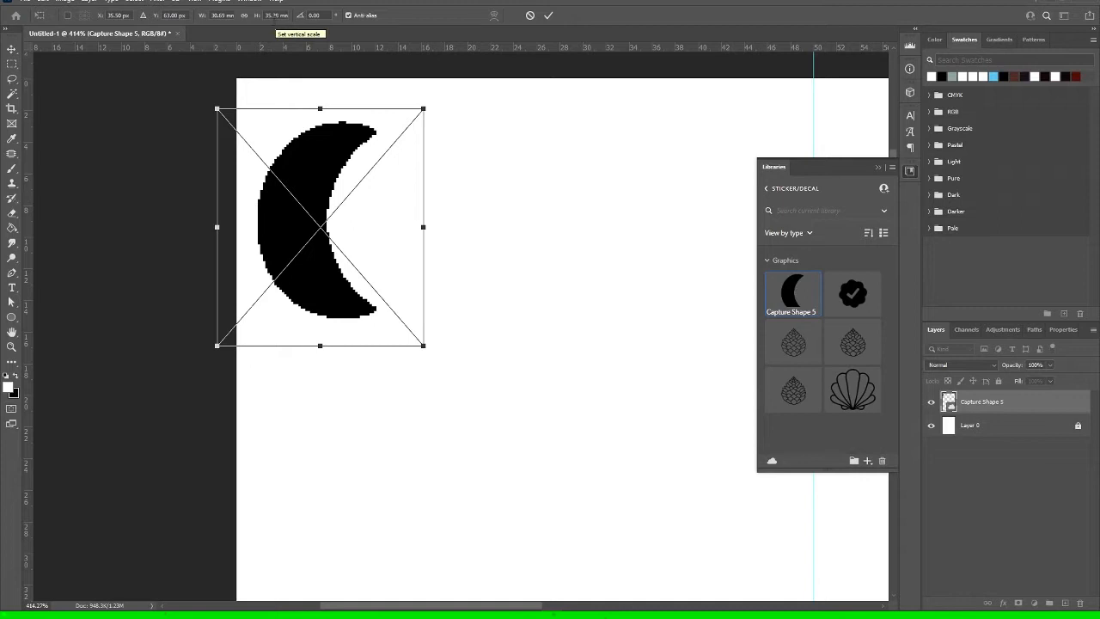
{"action": "right_click", "coordinate": [273, 18]}
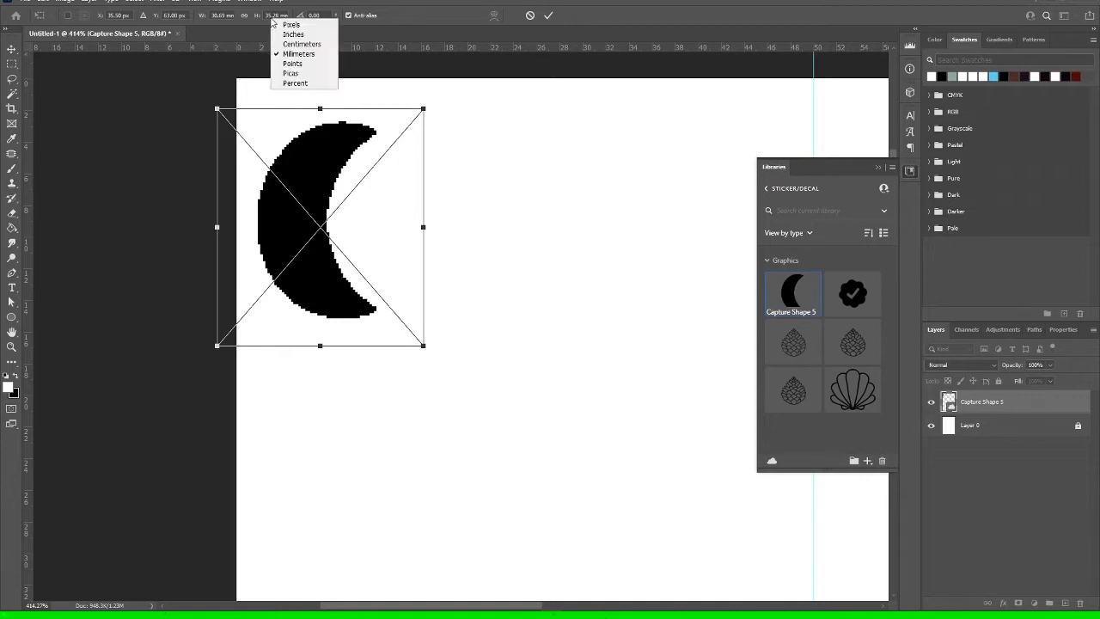
{"action": "left_click", "coordinate": [268, 15]}
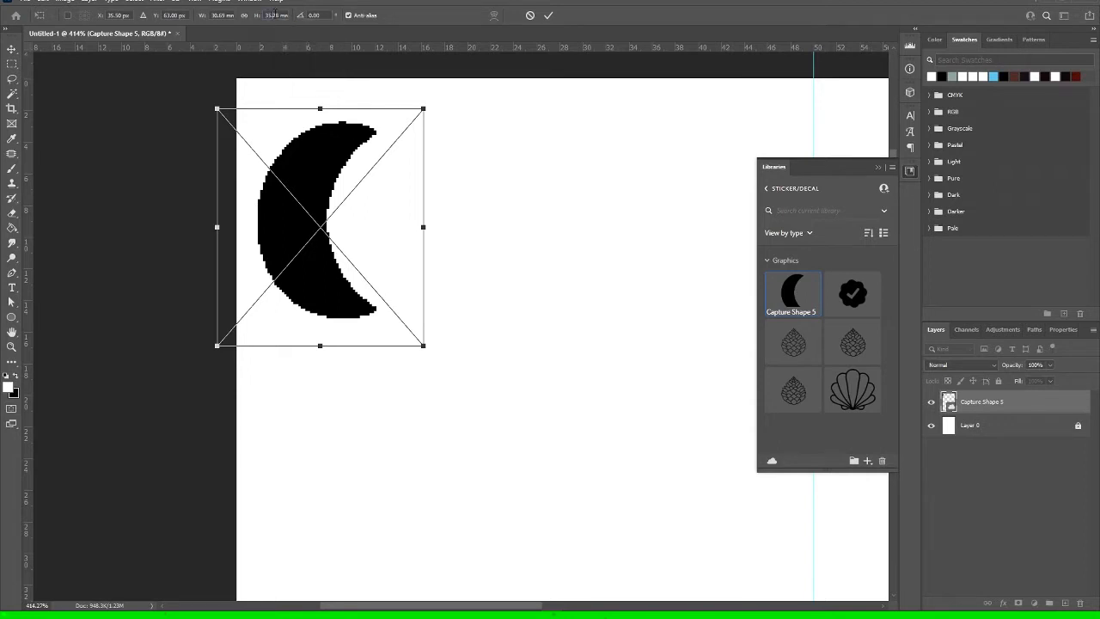
{"action": "type", "text": "20"}
{"action": "key", "text": "Return"}
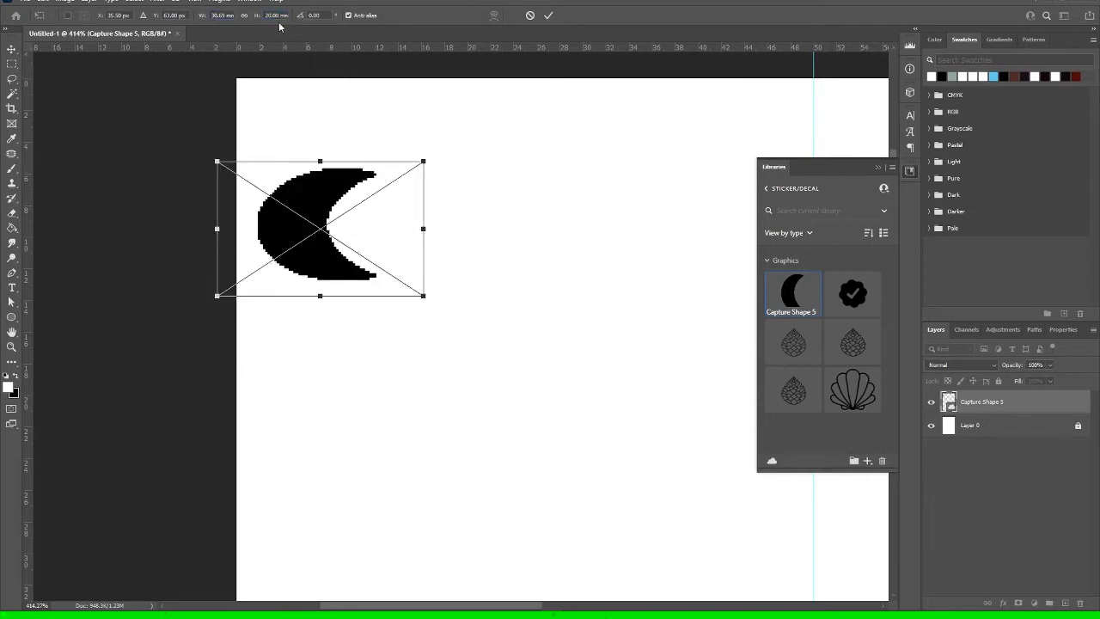
{"action": "left_click", "coordinate": [529, 15]}
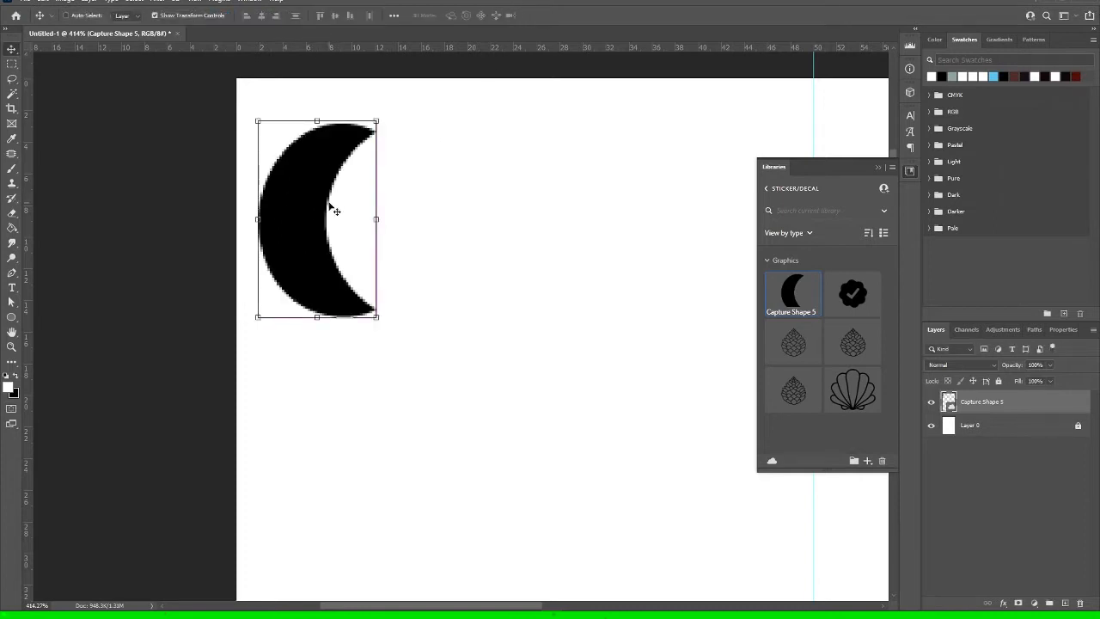
Scale the crescent with linked proportions to a transform height of 20 mm.
{"action": "key", "text": "ctrl+t"}
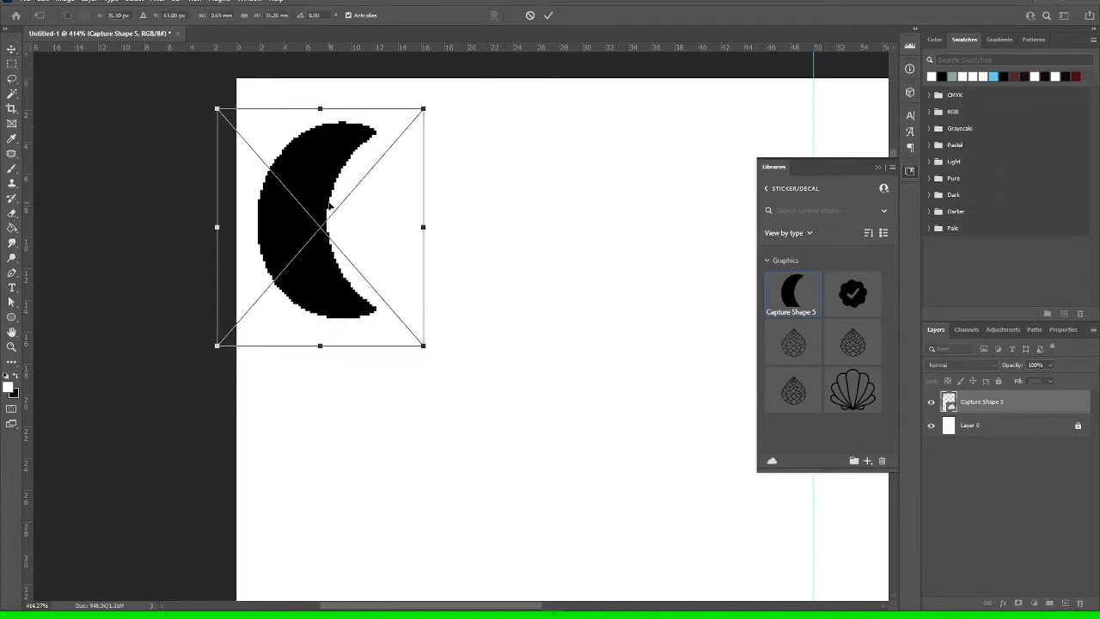
{"action": "left_click", "coordinate": [244, 15]}
{"action": "left_click", "coordinate": [276, 16]}
{"action": "type", "text": "20"}
{"action": "key", "text": "Return"}
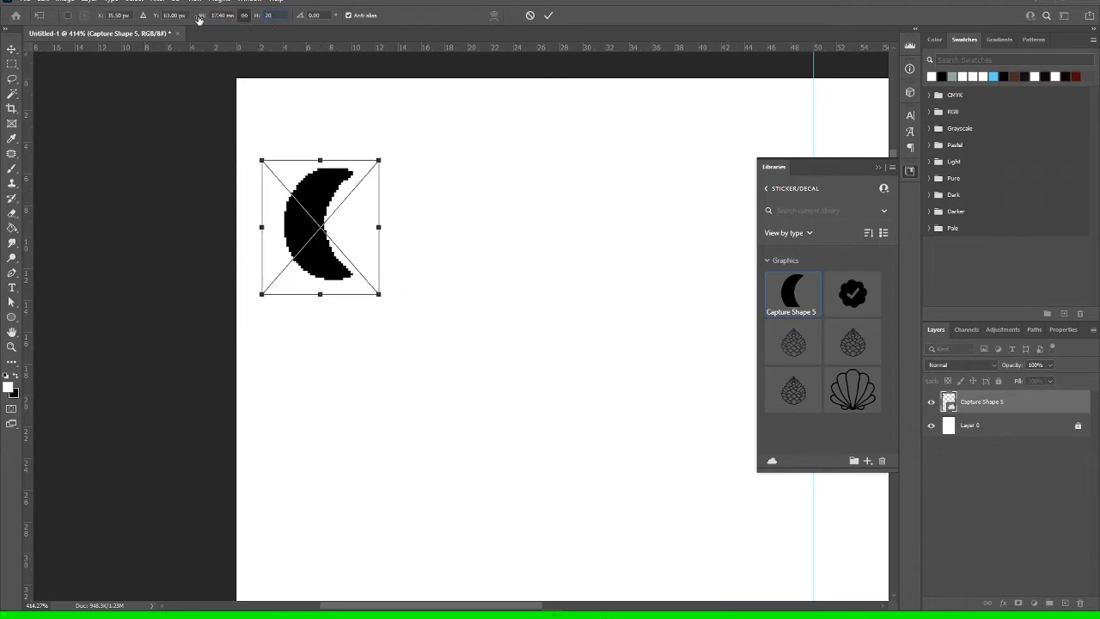
{"action": "left_click", "coordinate": [547, 16]}
Move the crescent up towards the page's corner and duplicate it into an evenly spaced horizontal row of six.
{"action": "scroll", "coordinate": [408, 177], "scroll_direction": "down", "scroll_amount": 2}
{"action": "scroll", "coordinate": [406, 173], "scroll_direction": "down", "scroll_amount": 1}
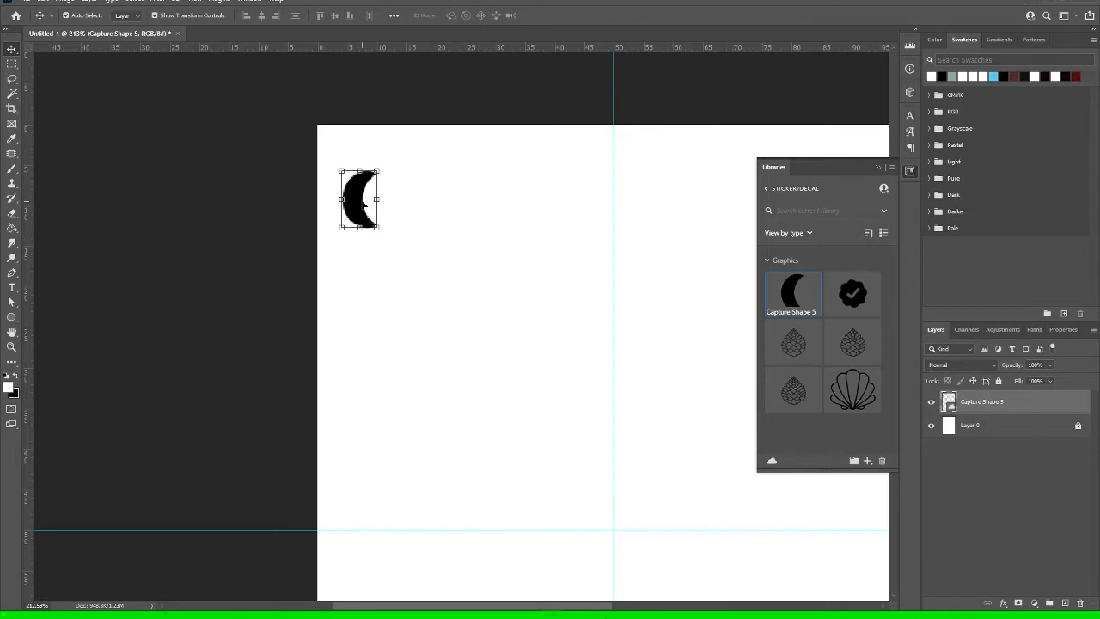
{"action": "left_click_drag", "start_coordinate": [362, 199], "coordinate": [573, 181]}
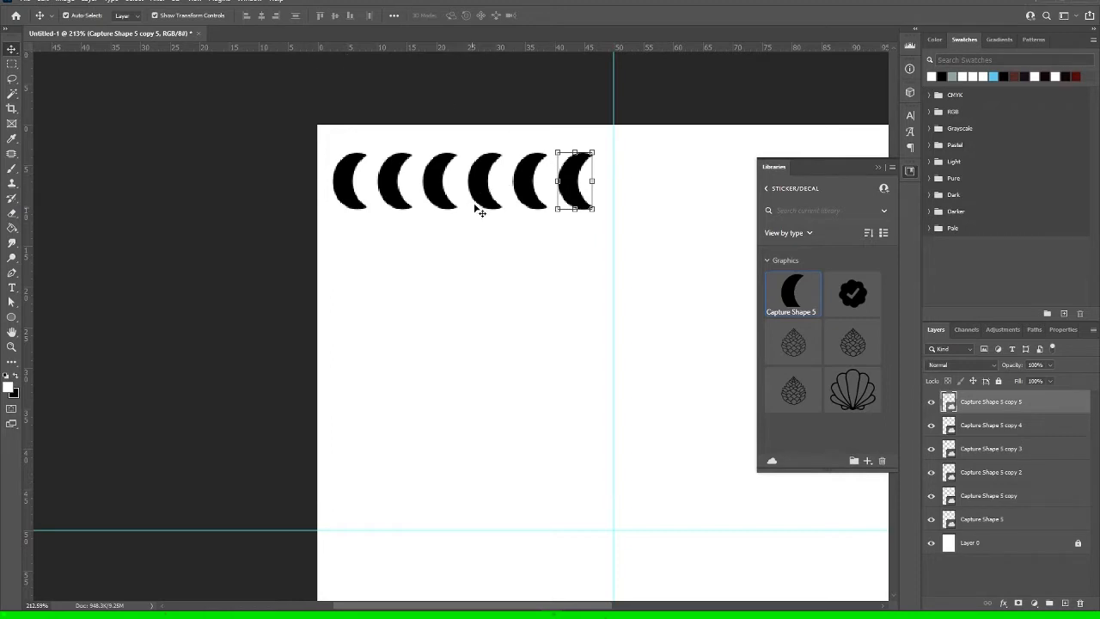
Duplicate the row of six crescents downward five times to form six evenly spaced rows in the page's upper-left quarter.
{"action": "left_click", "coordinate": [914, 175]}
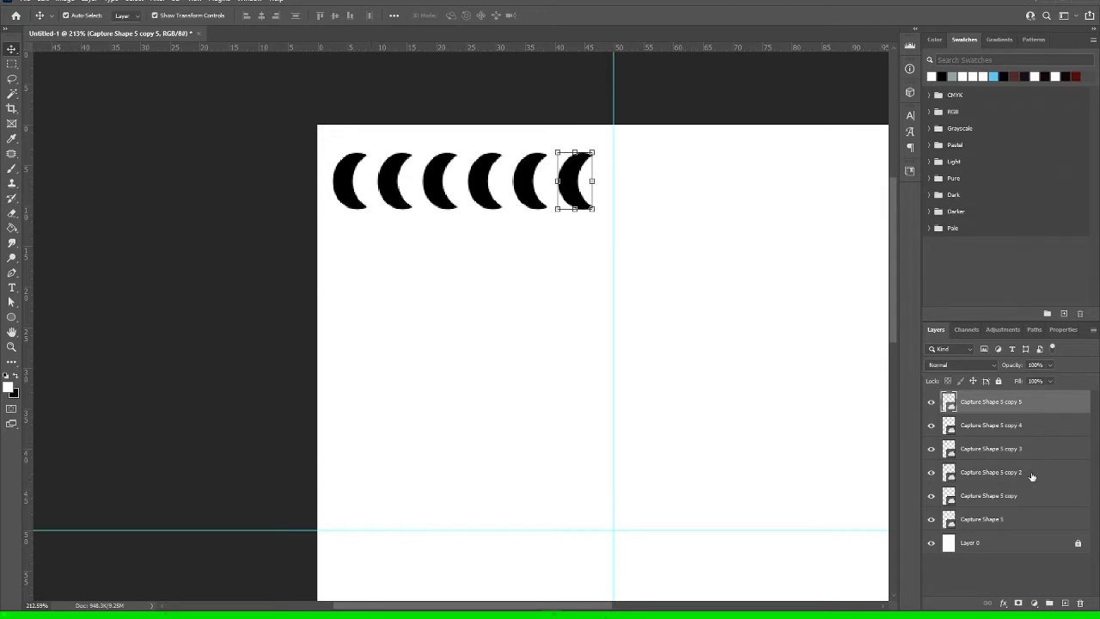
{"action": "left_click", "coordinate": [1009, 519]}
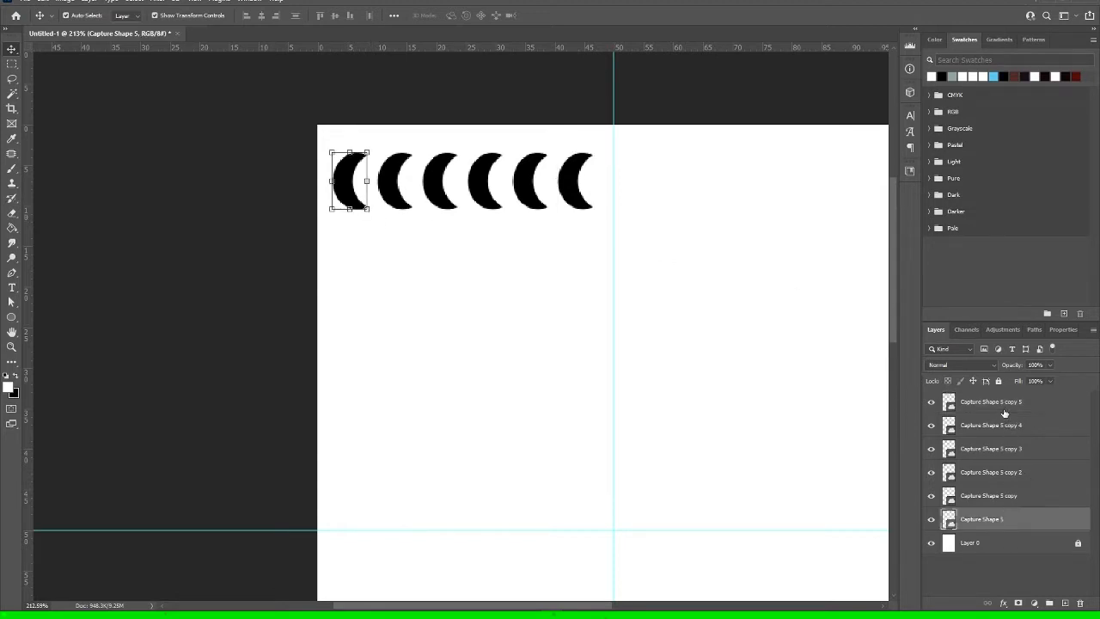
{"action": "left_click", "coordinate": [1004, 413], "text": "shift"}
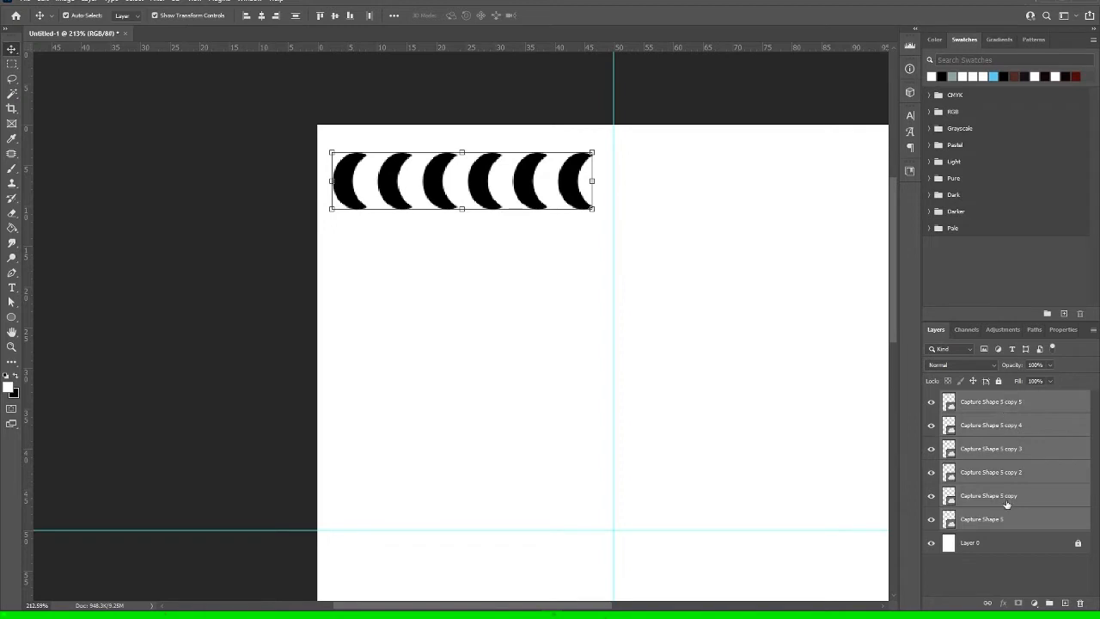
{"action": "left_click", "coordinate": [985, 584]}
{"action": "left_click", "coordinate": [995, 521]}
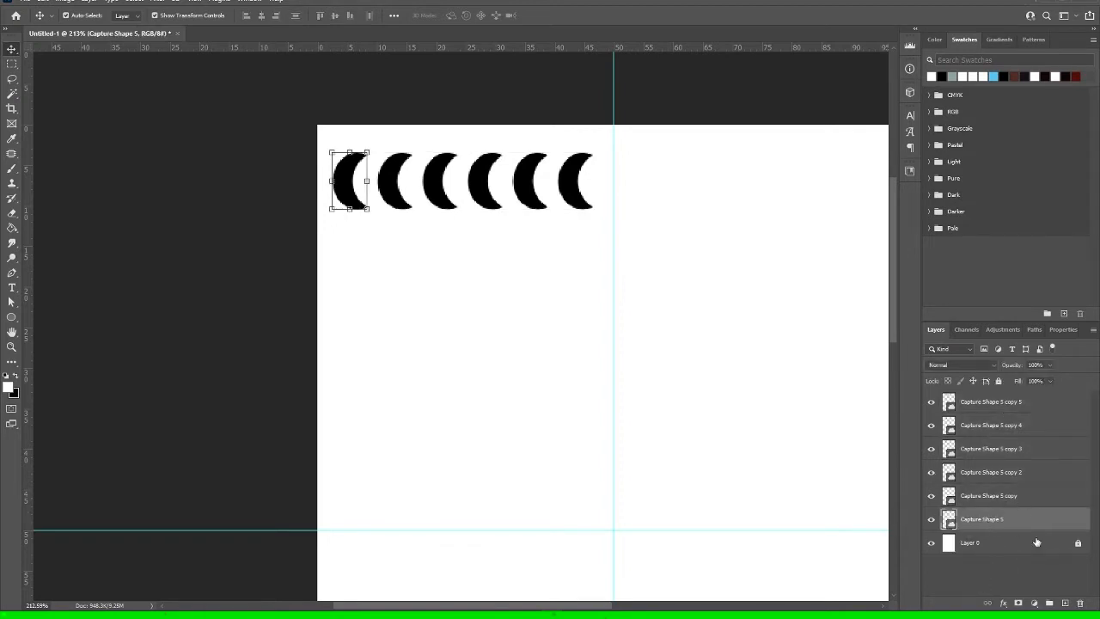
{"action": "left_click", "coordinate": [997, 403], "text": "shift"}
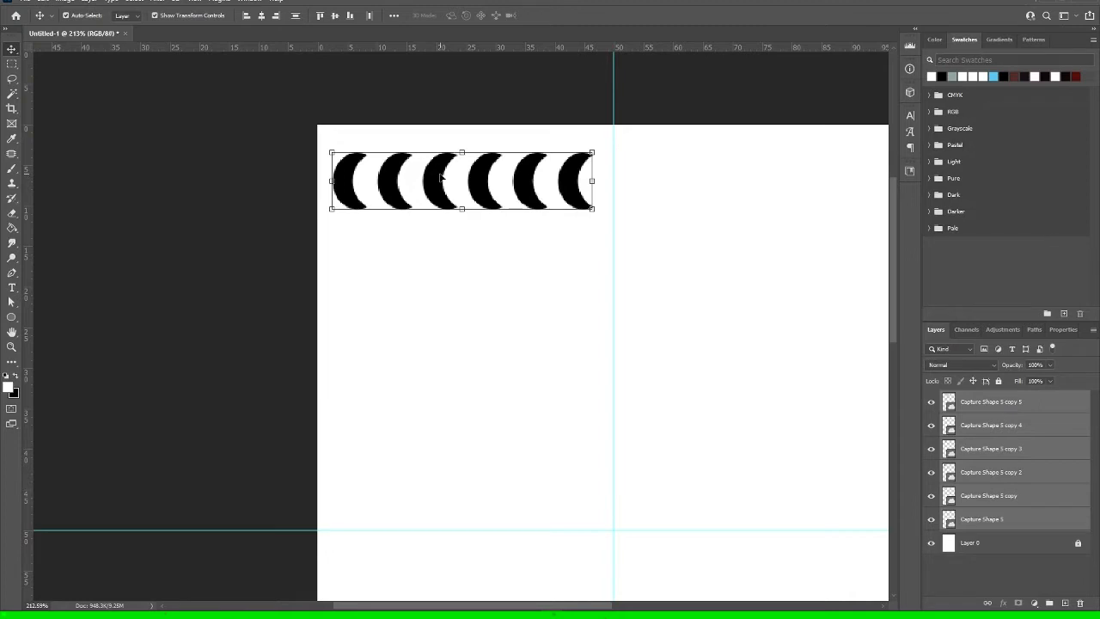
{"action": "left_click_drag", "start_coordinate": [440, 178], "coordinate": [439, 374]}
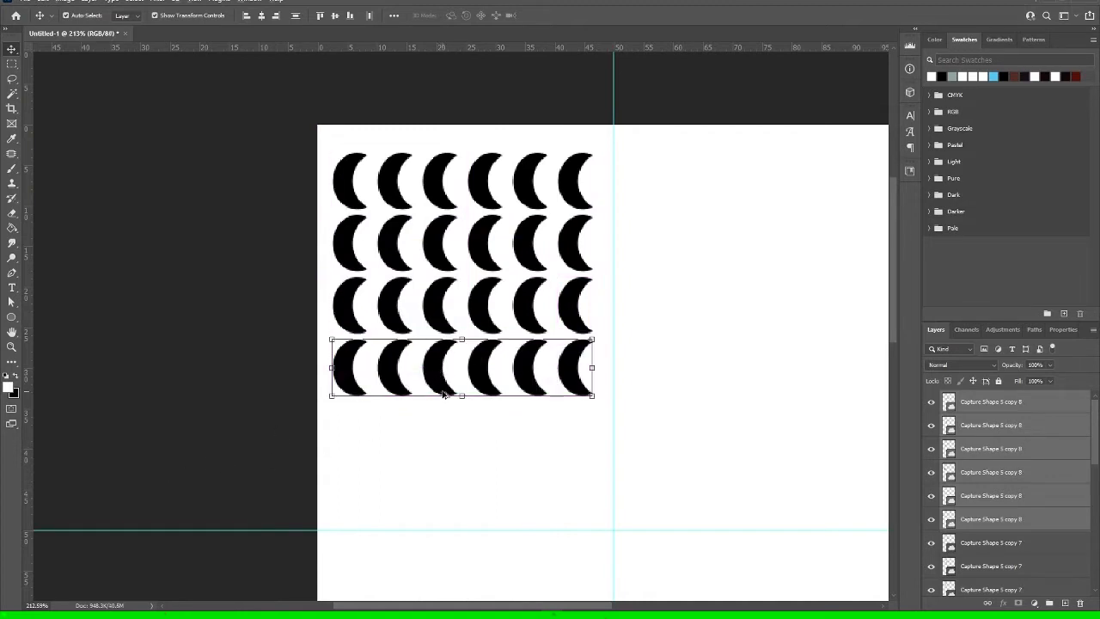
{"action": "left_click_drag", "start_coordinate": [438, 370], "coordinate": [440, 486]}
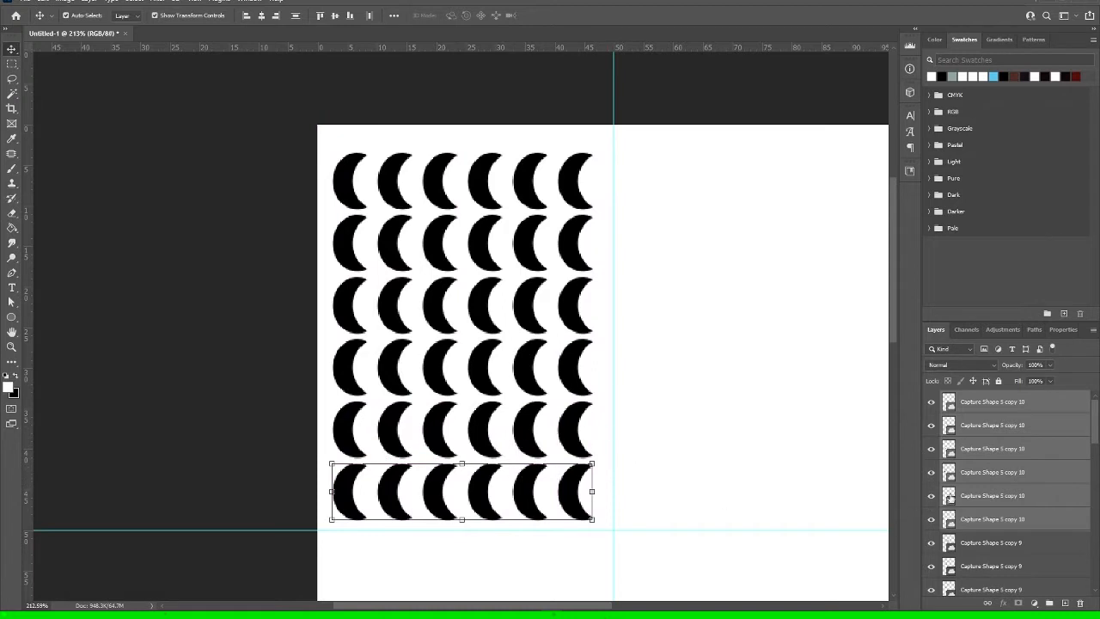
{"action": "scroll", "coordinate": [1036, 446], "scroll_direction": "down", "scroll_amount": 4}
{"action": "scroll", "coordinate": [1030, 509], "scroll_direction": "down", "scroll_amount": 3}
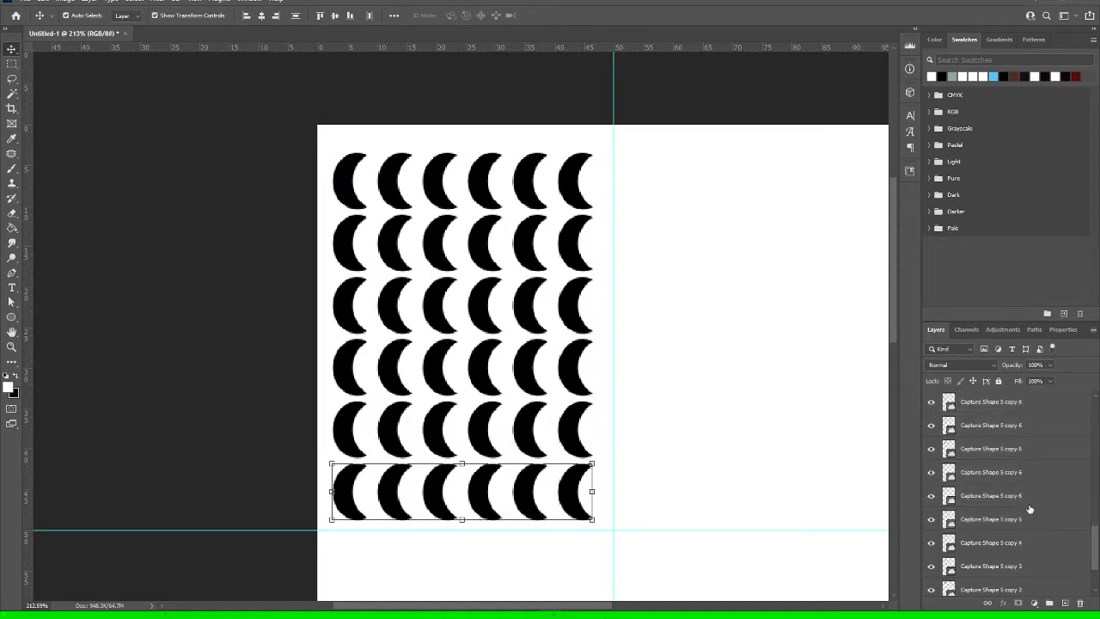
{"action": "scroll", "coordinate": [1029, 508], "scroll_direction": "down", "scroll_amount": 2}
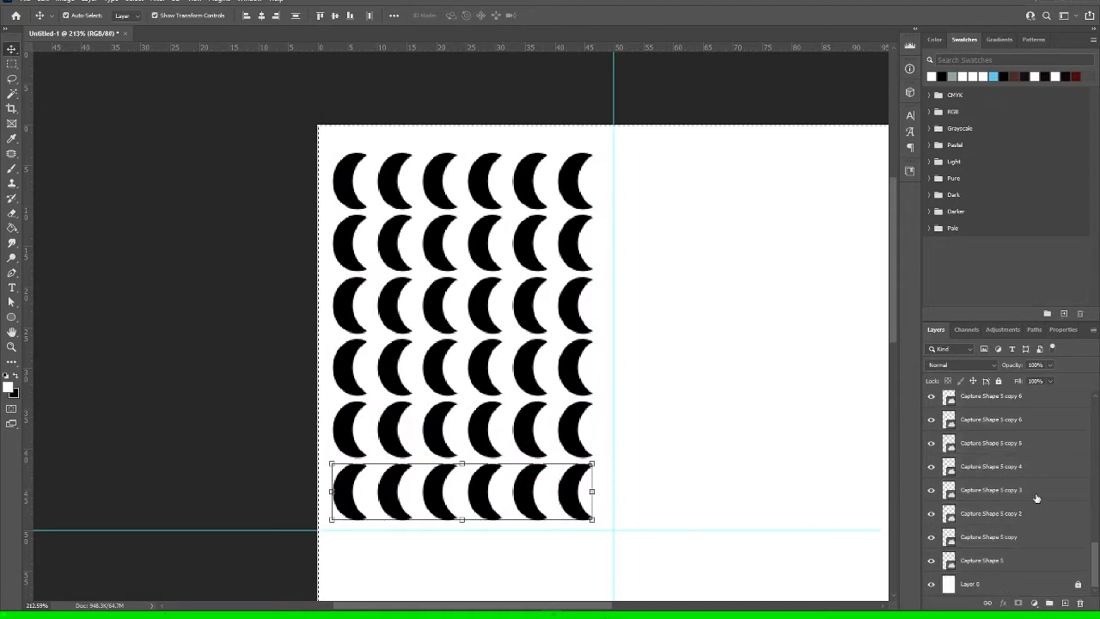
{"action": "left_click", "coordinate": [1036, 497]}
{"action": "key", "text": "ctrl"}
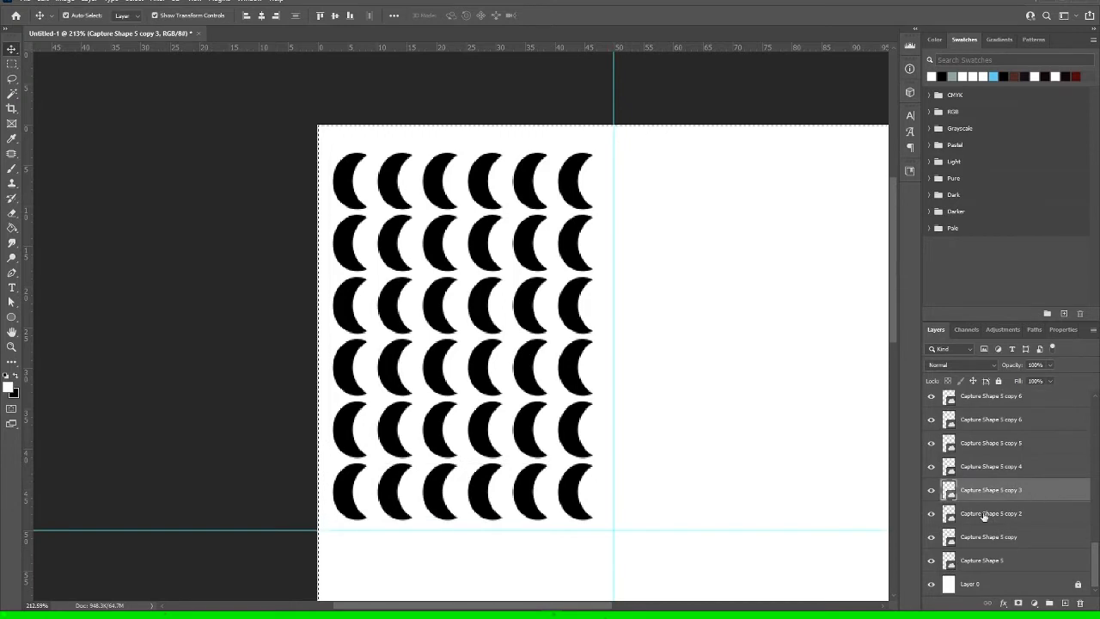
{"action": "left_click", "coordinate": [988, 560]}
{"action": "scroll", "coordinate": [1005, 397], "scroll_direction": "up", "scroll_amount": 3}
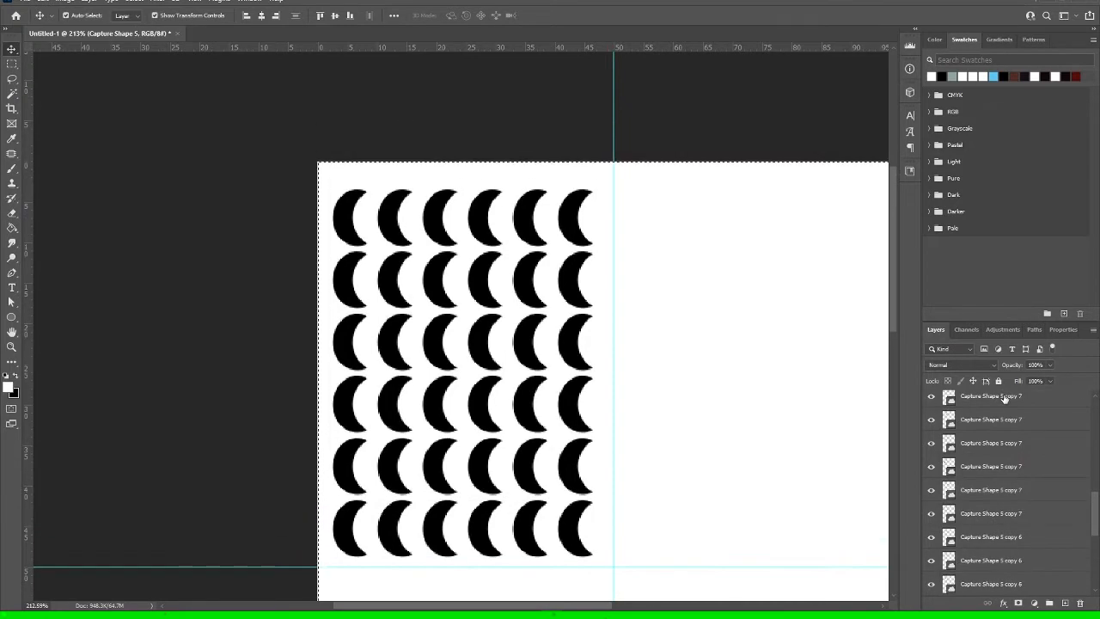
{"action": "scroll", "coordinate": [1005, 397], "scroll_direction": "up", "scroll_amount": 3}
{"action": "left_click", "coordinate": [995, 409], "text": "shift"}
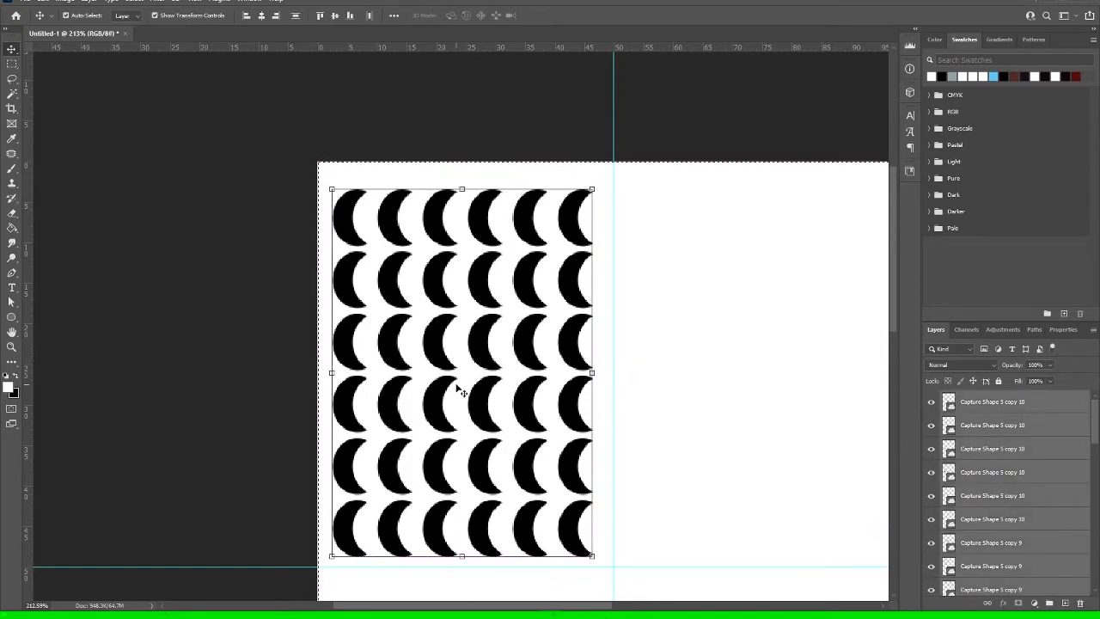
{"action": "left_click", "coordinate": [197, 336]}
Group all the crescent layers above the locked white background layer.
{"action": "scroll", "coordinate": [233, 327], "scroll_direction": "down", "scroll_amount": 3}
{"action": "scroll", "coordinate": [969, 456], "scroll_direction": "down", "scroll_amount": 2}
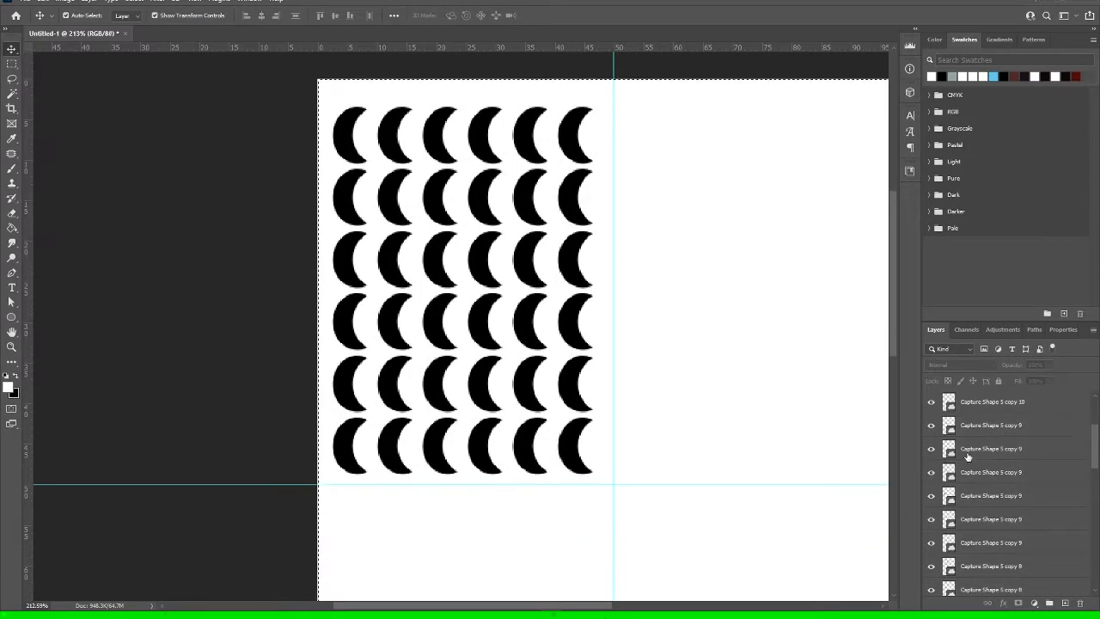
{"action": "scroll", "coordinate": [969, 455], "scroll_direction": "down", "scroll_amount": 5}
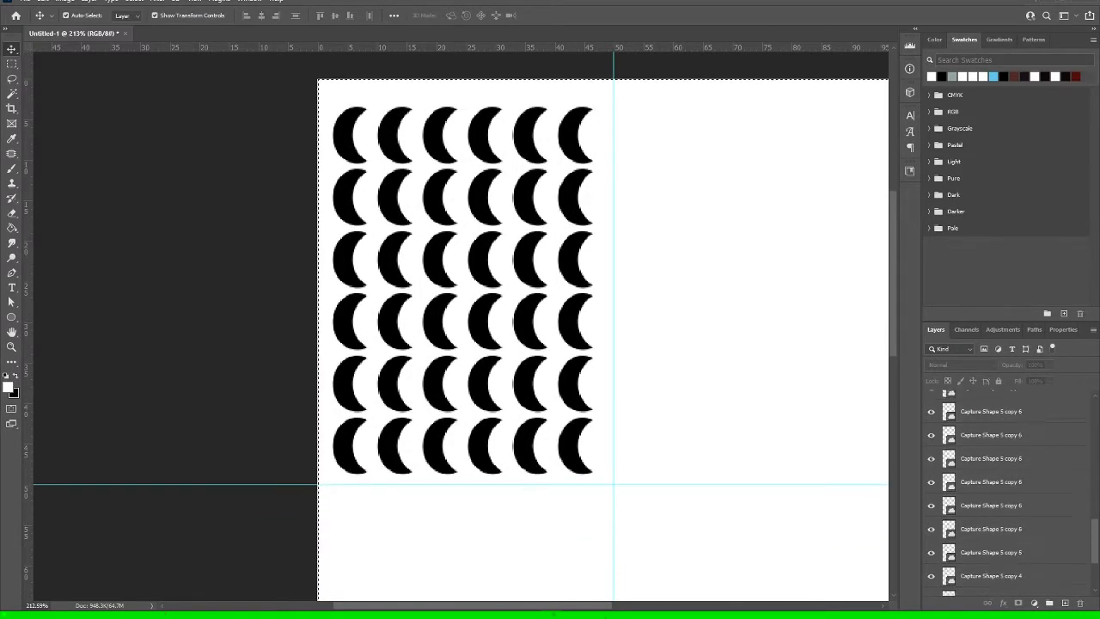
{"action": "scroll", "coordinate": [1014, 516], "scroll_direction": "down", "scroll_amount": 3}
{"action": "left_click", "coordinate": [1012, 567]}
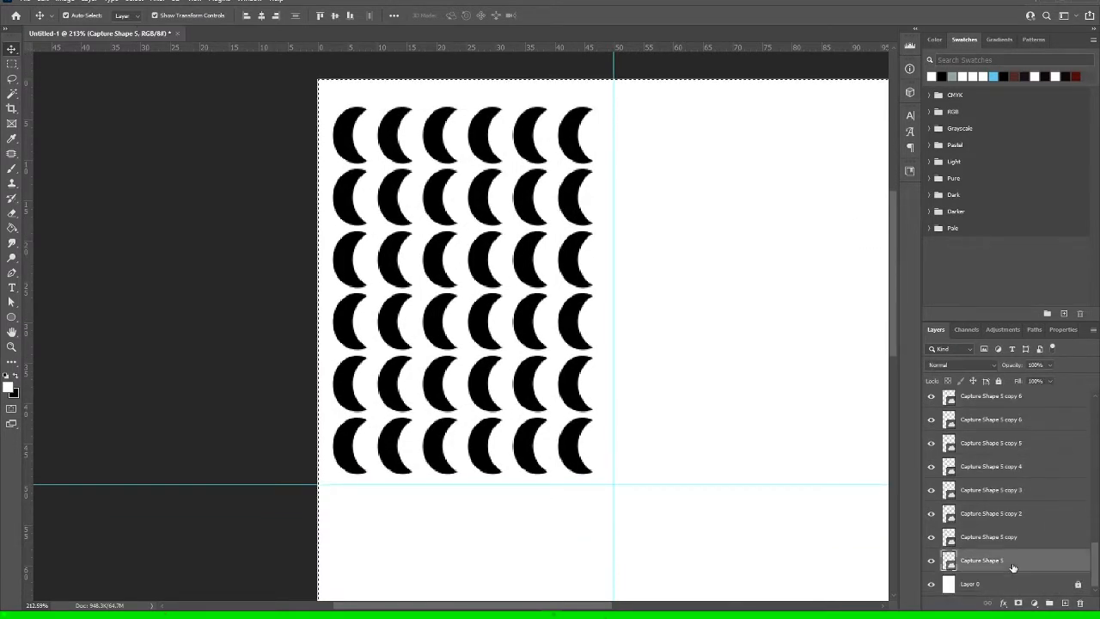
{"action": "scroll", "coordinate": [1013, 533], "scroll_direction": "up", "scroll_amount": 10}
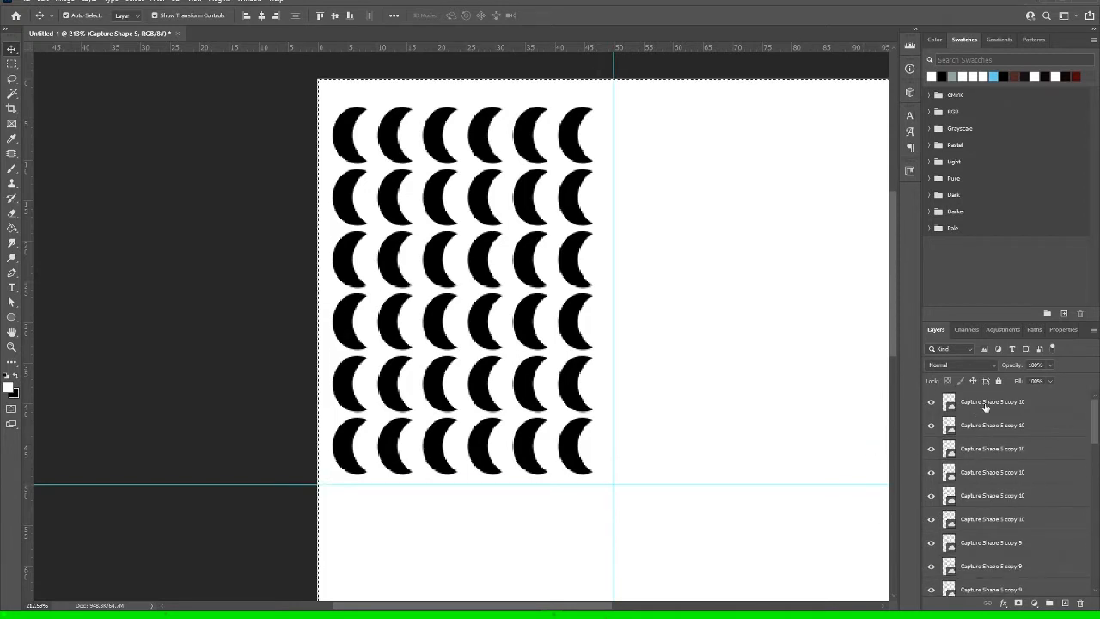
{"action": "left_click", "coordinate": [984, 408], "text": "shift"}
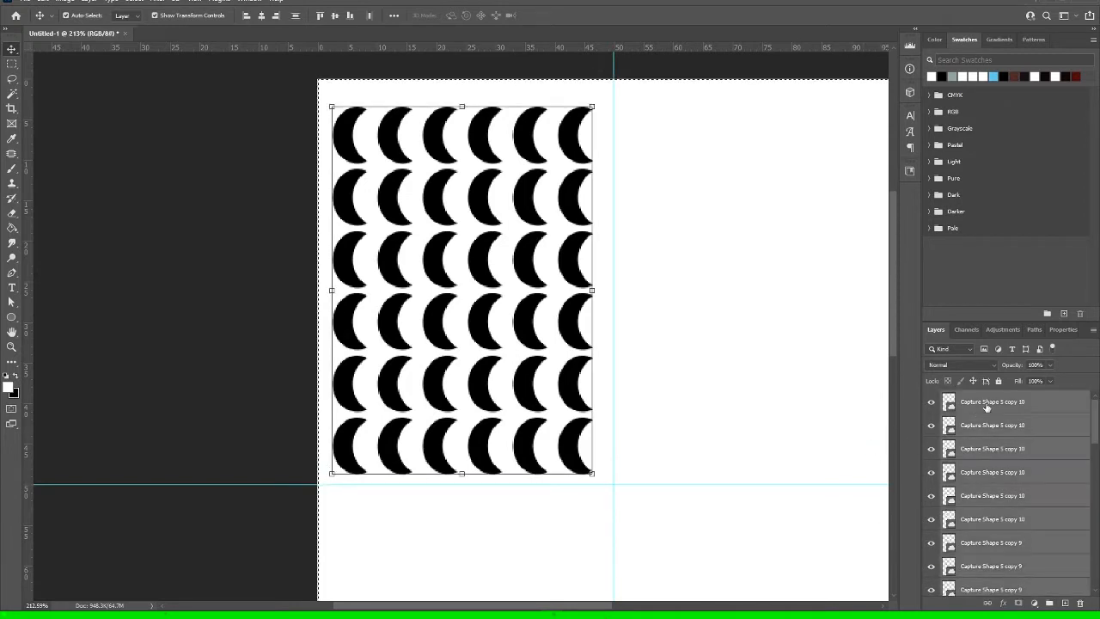
{"action": "left_click", "coordinate": [1049, 603]}
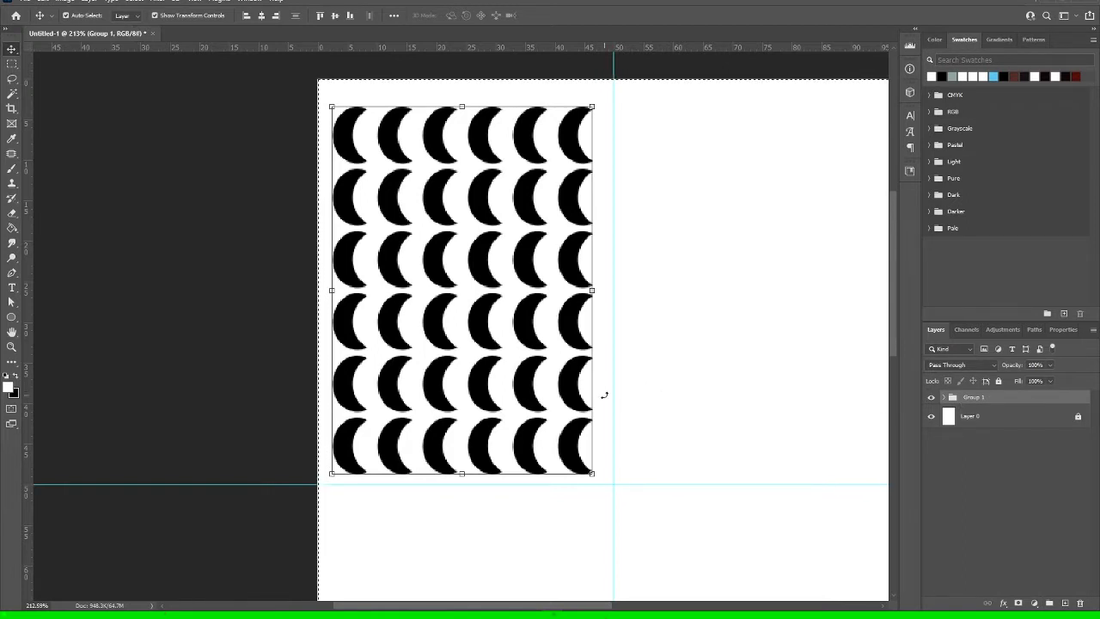
Clear the page selection and nudge the crescent group up and slightly right to centre it in the upper-left quarter.
{"action": "key", "text": "ctrl+d"}
{"action": "key", "text": "Up"}
{"action": "key", "text": "Up"}
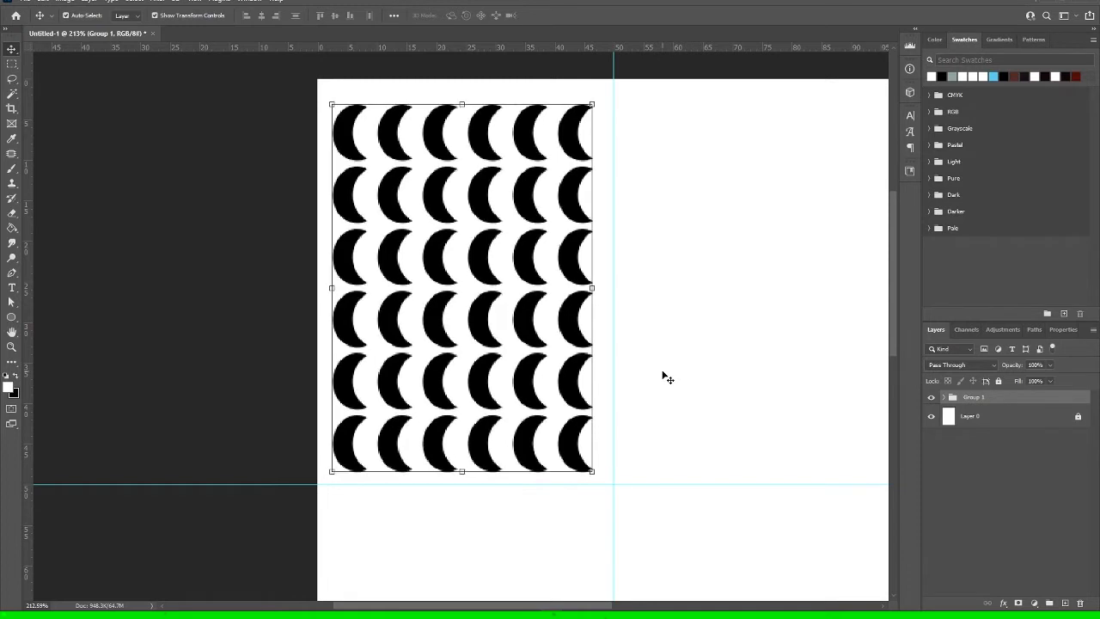
{"action": "key", "text": "Up"}
{"action": "key", "text": "Up"}
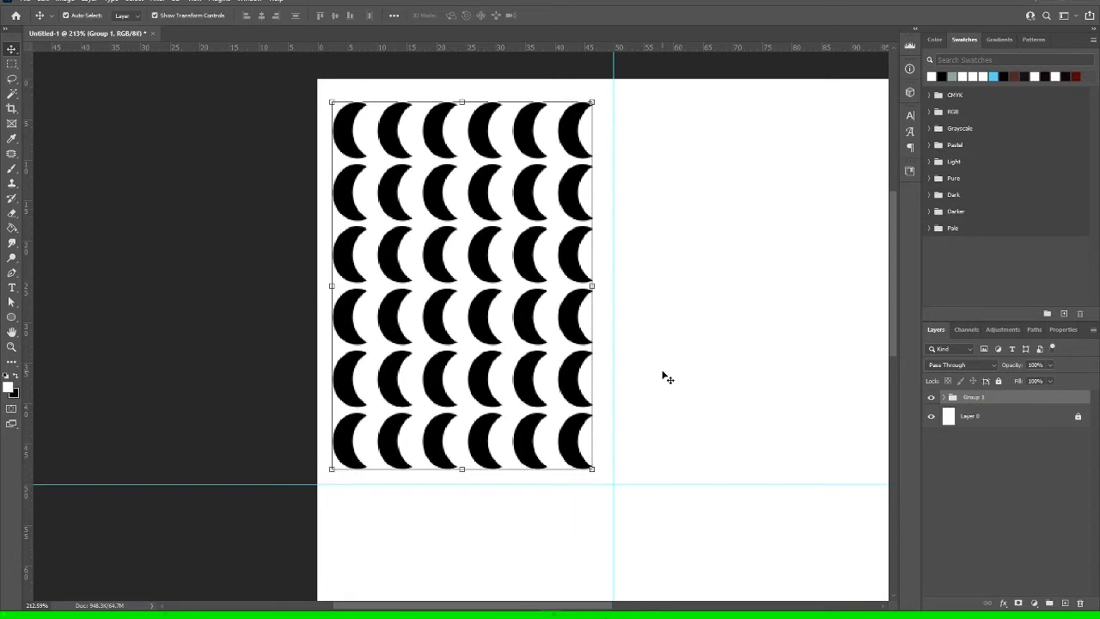
{"action": "key", "text": "Right"}
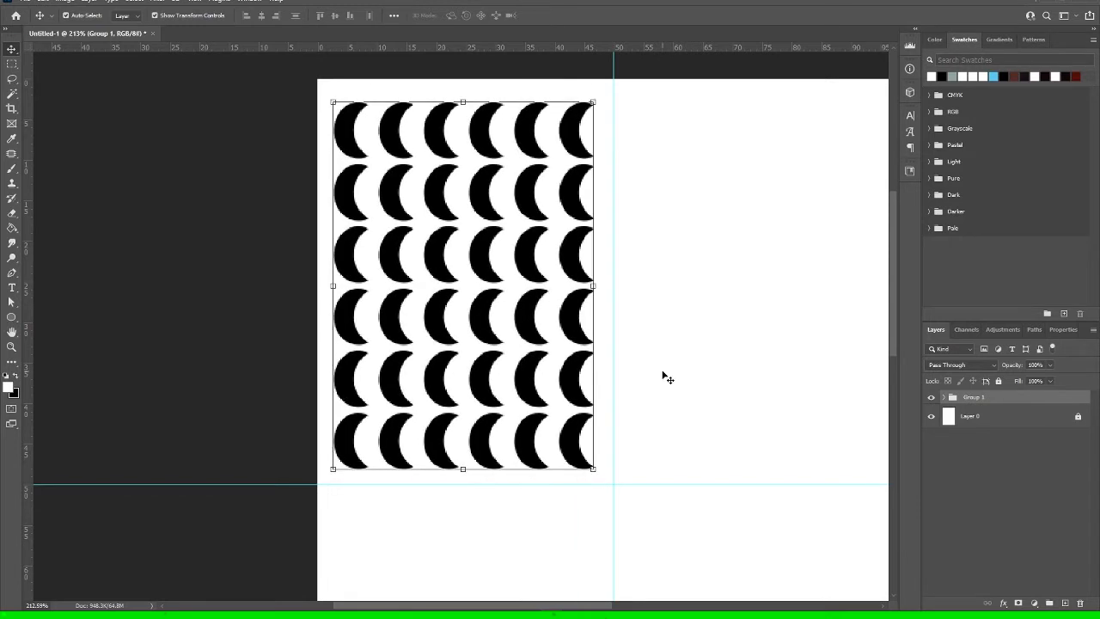
{"action": "key", "text": "Up"}
{"action": "key", "text": "Up"}
{"action": "key", "text": "Right"}
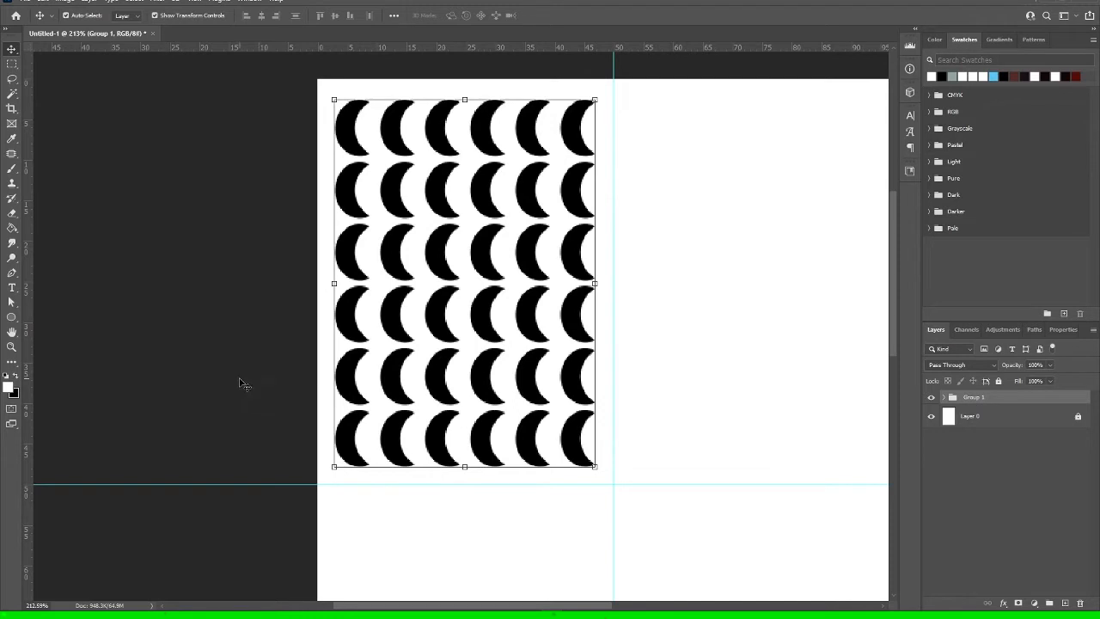
{"action": "left_click", "coordinate": [979, 398], "text": "ctrl"}
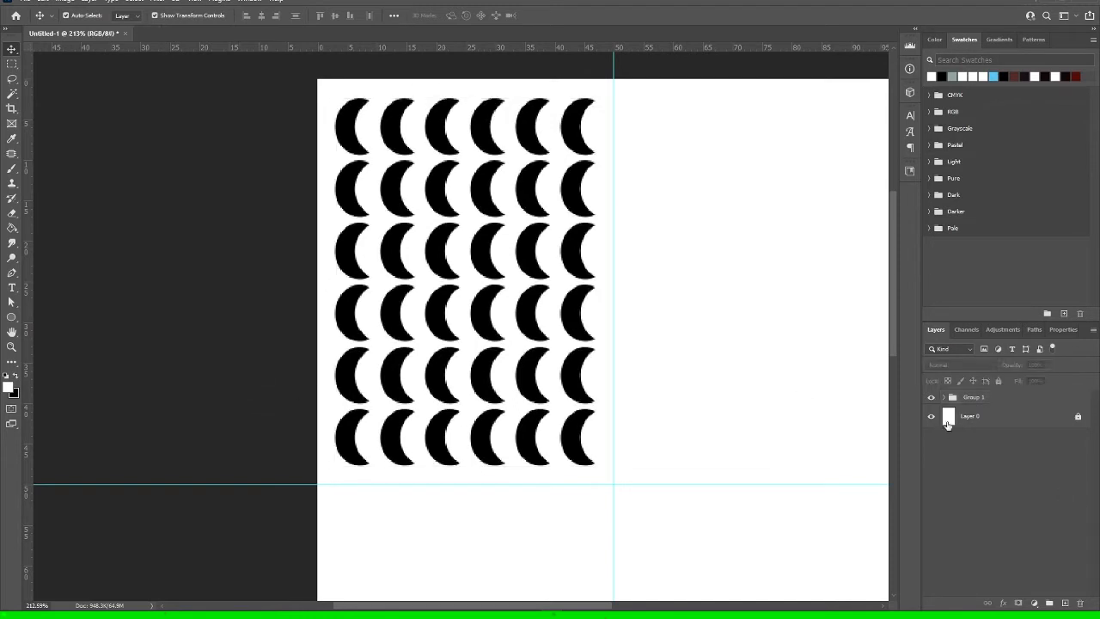
{"action": "left_click", "coordinate": [983, 400]}
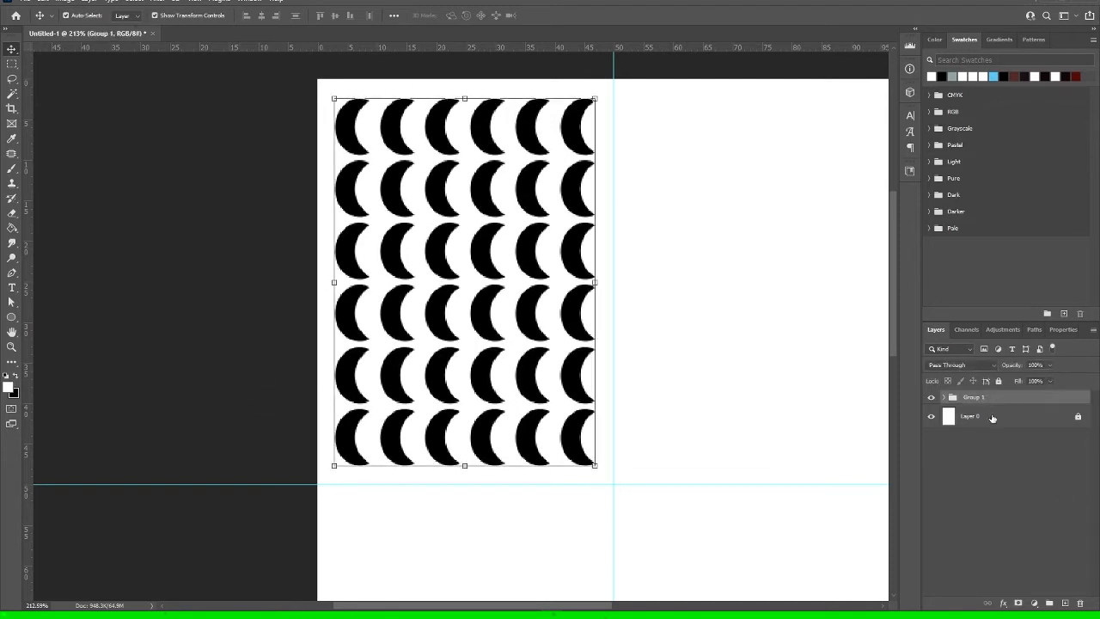
Draw a rectangle shape of about 243 × 333 px from the page's upper-left corner to the crossing of the guides.
{"action": "left_click", "coordinate": [12, 318]}
{"action": "right_click", "coordinate": [12, 318]}
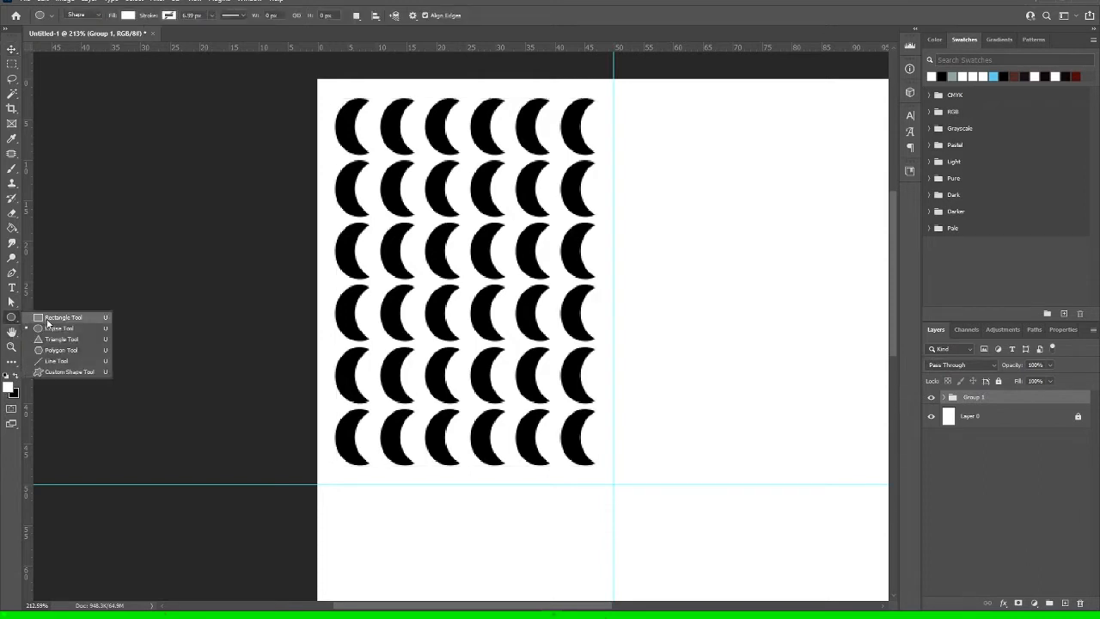
{"action": "left_click", "coordinate": [47, 320]}
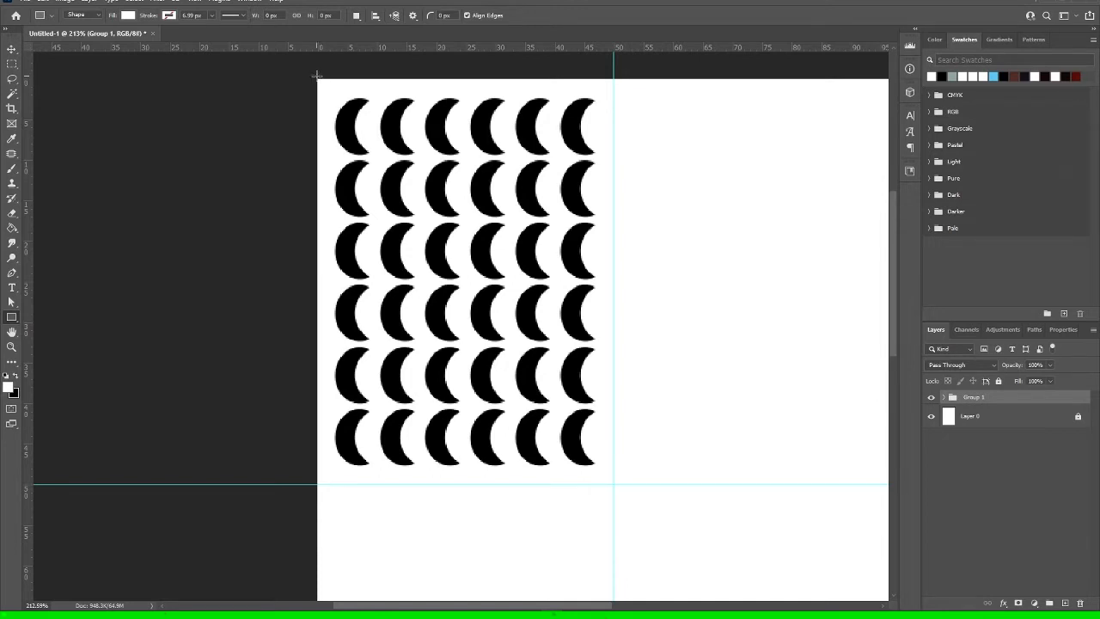
{"action": "left_click_drag", "start_coordinate": [317, 78], "coordinate": [614, 482]}
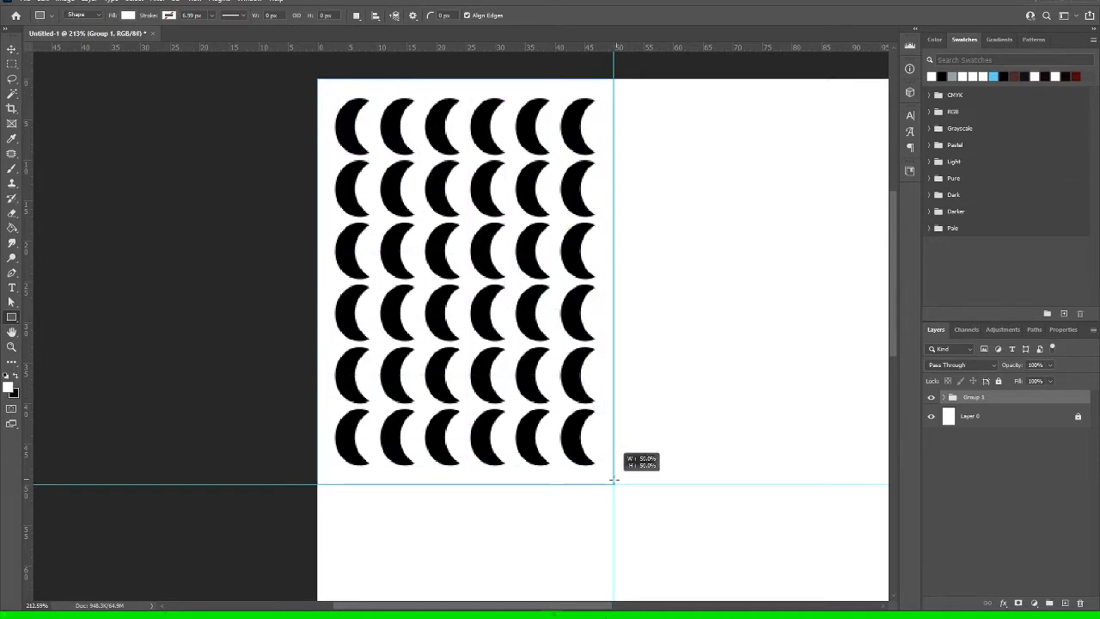
{"action": "left_click_drag", "start_coordinate": [614, 479], "coordinate": [613, 482]}
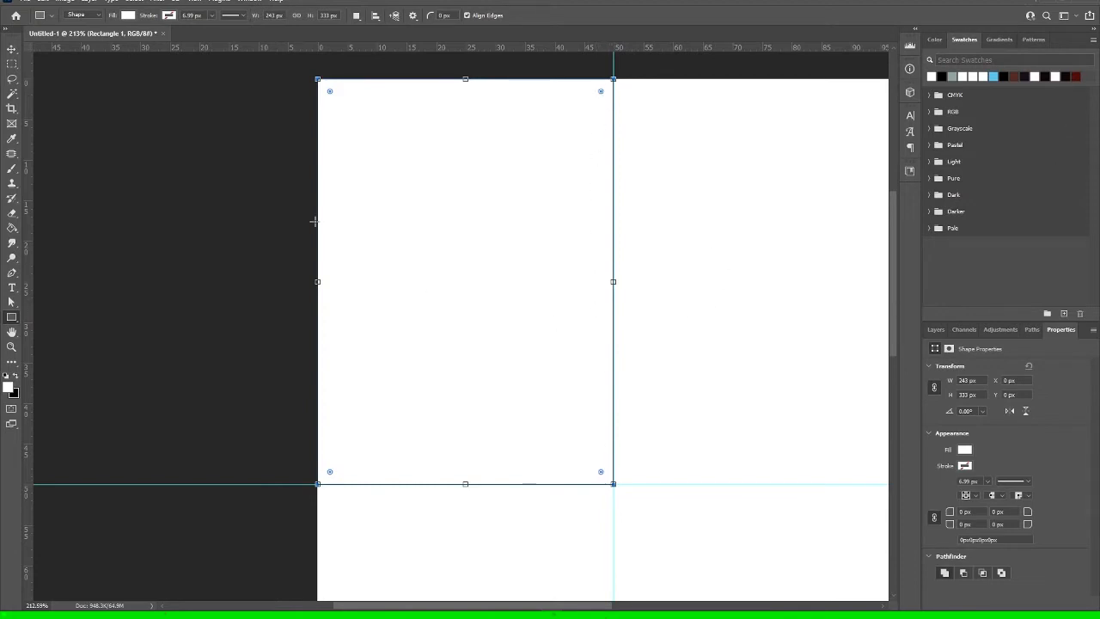
Fill the rectangle with the recently used grey-green and round all its corners to about 29 px.
{"action": "left_click", "coordinate": [133, 16]}
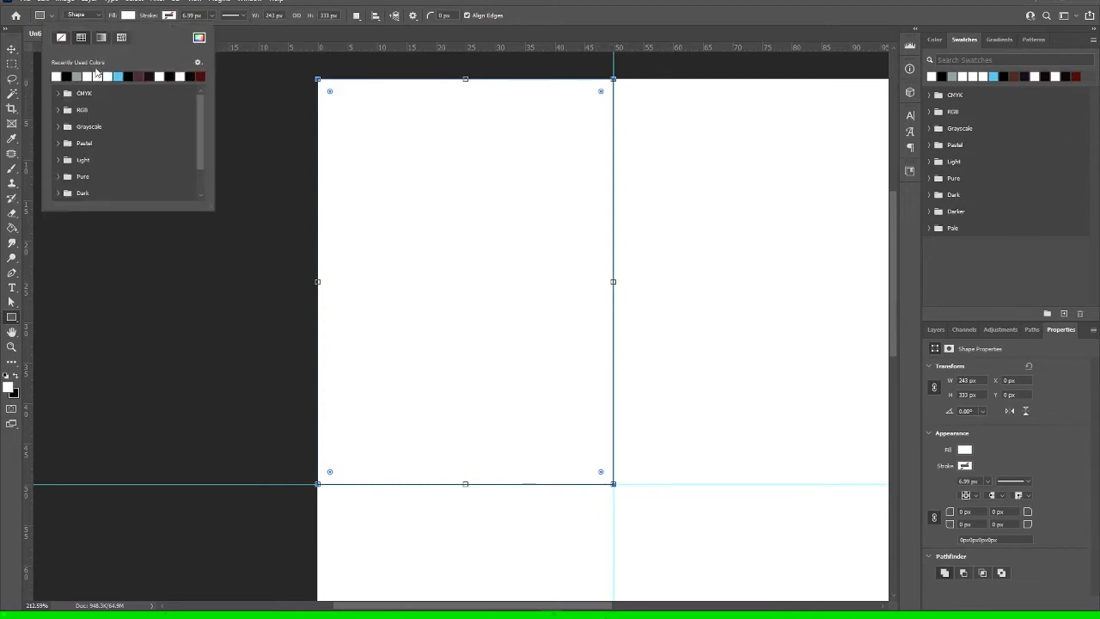
{"action": "left_click", "coordinate": [78, 76]}
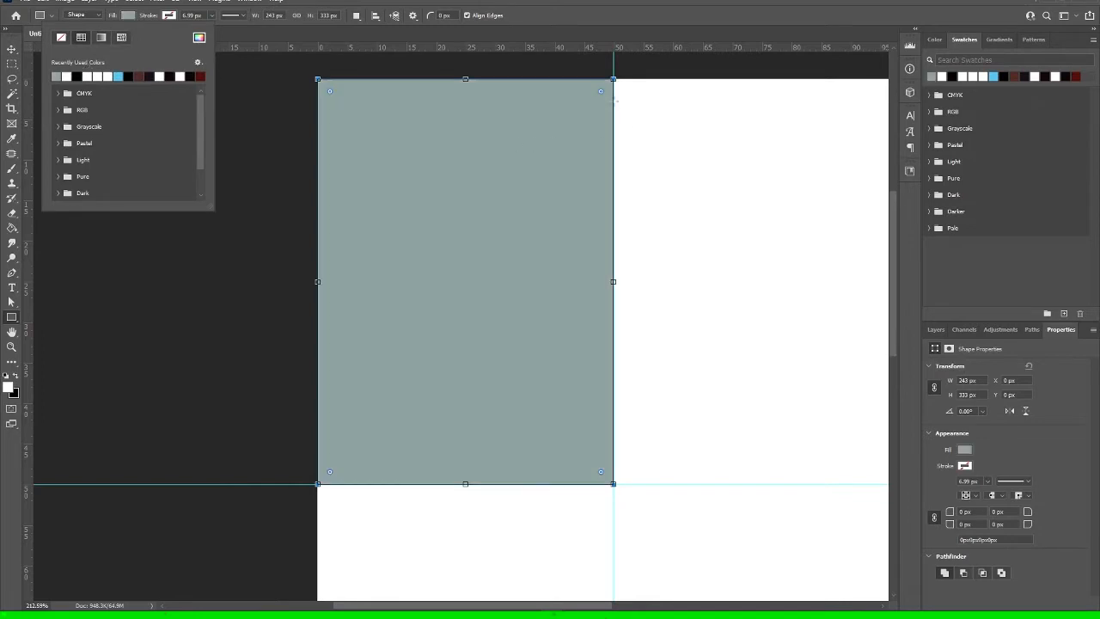
{"action": "left_click", "coordinate": [601, 92]}
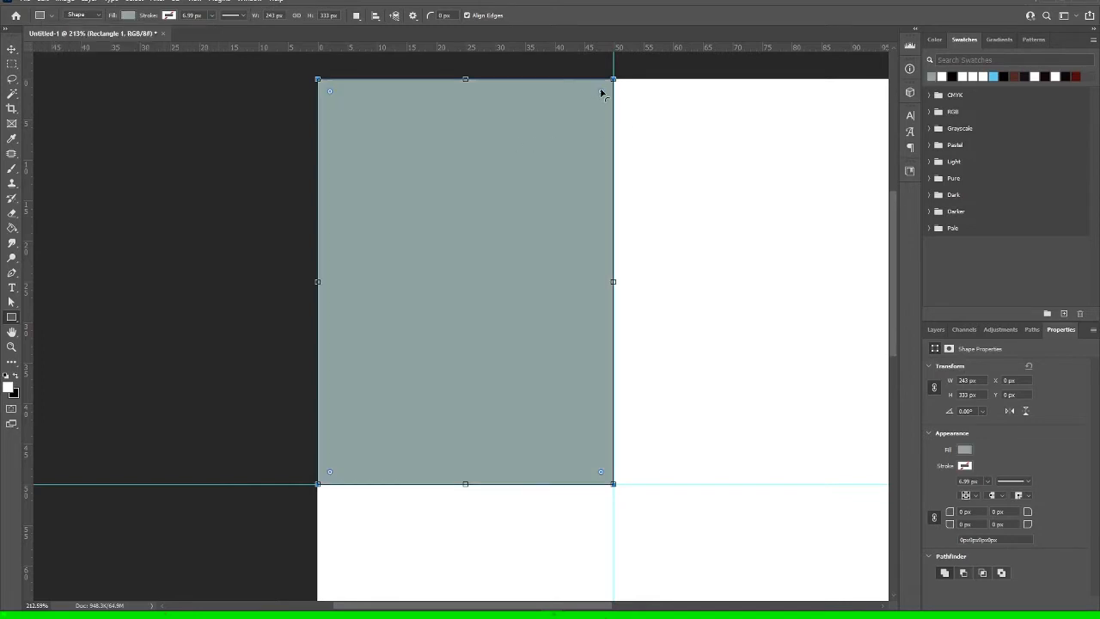
{"action": "left_click_drag", "start_coordinate": [601, 92], "coordinate": [582, 116]}
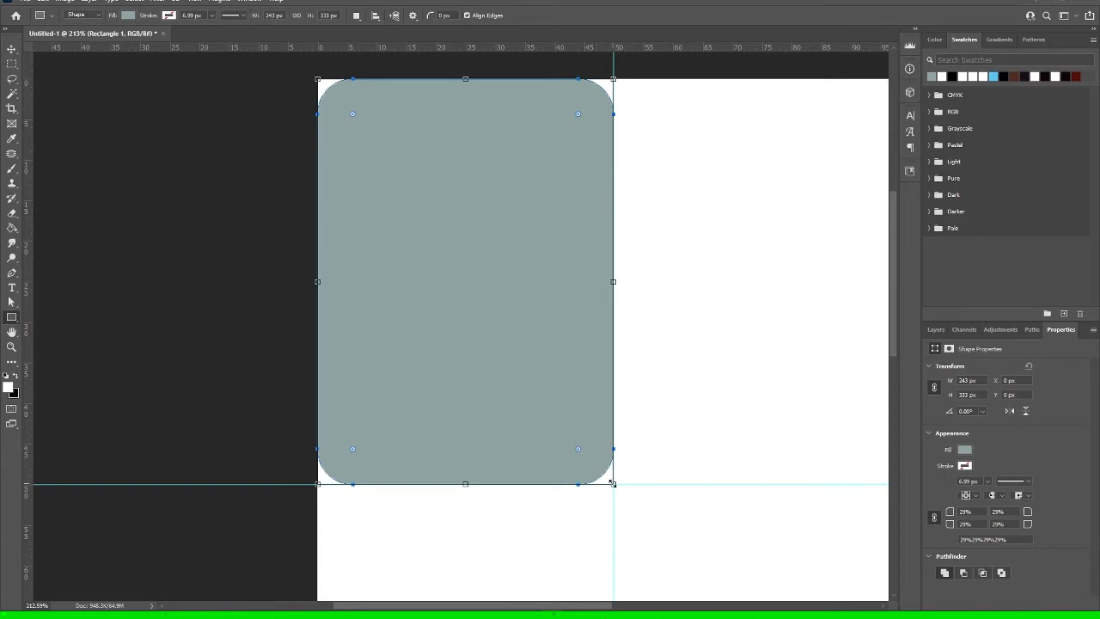
Shrink the rounded rectangle to about 240 × 329 px and place its layer beneath the crescent group.
{"action": "left_click_drag", "start_coordinate": [613, 484], "coordinate": [576, 498]}
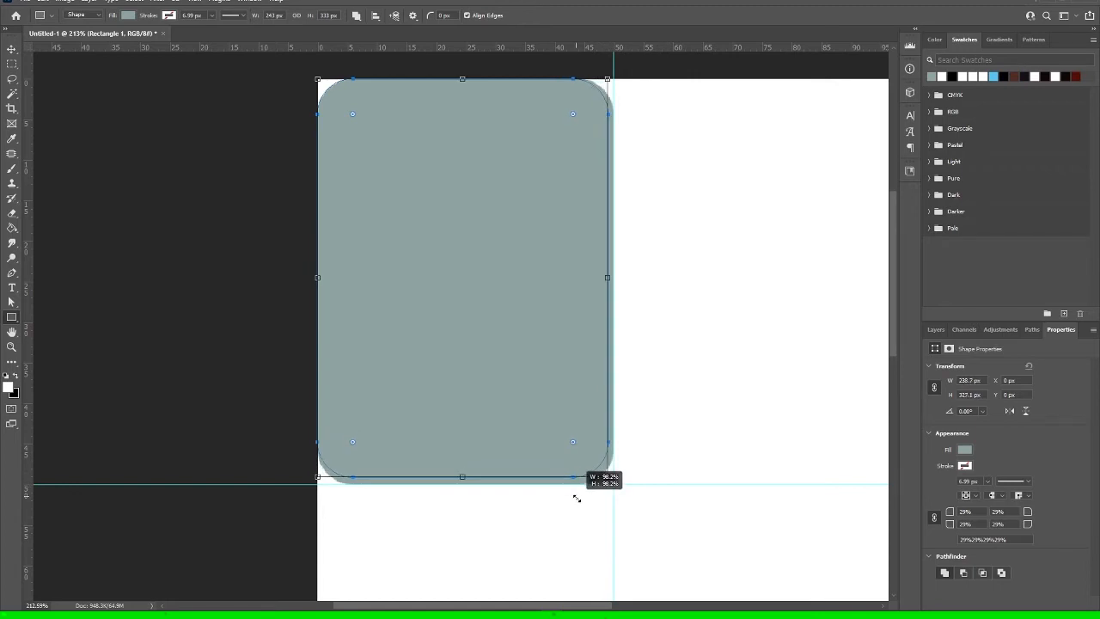
{"action": "left_click_drag", "start_coordinate": [576, 499], "coordinate": [577, 498]}
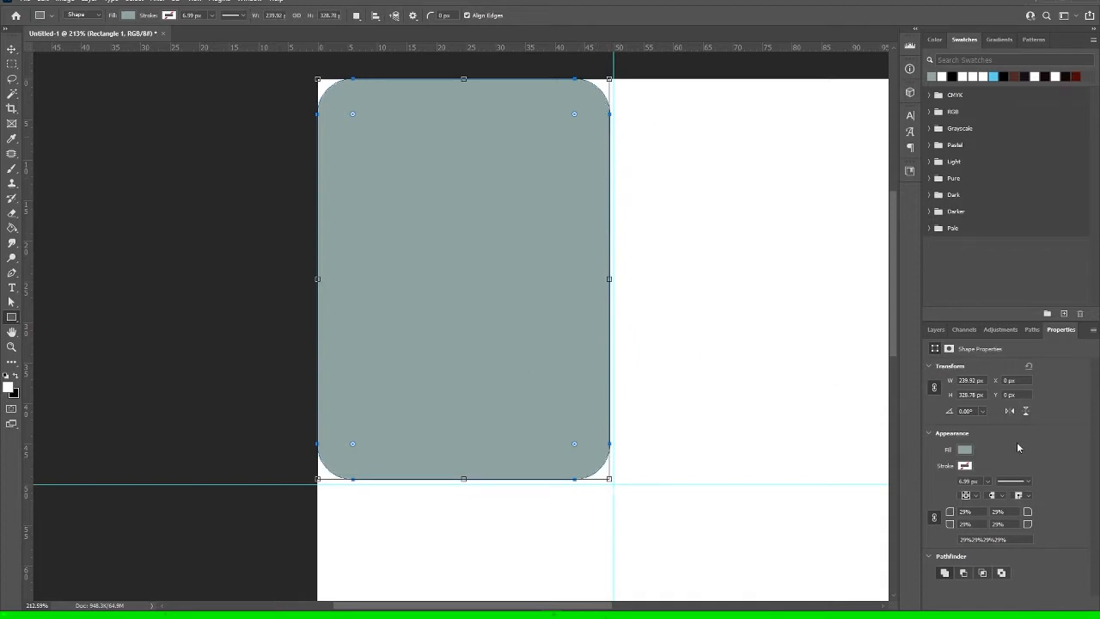
{"action": "left_click", "coordinate": [937, 330]}
{"action": "left_click_drag", "start_coordinate": [989, 409], "coordinate": [997, 439]}
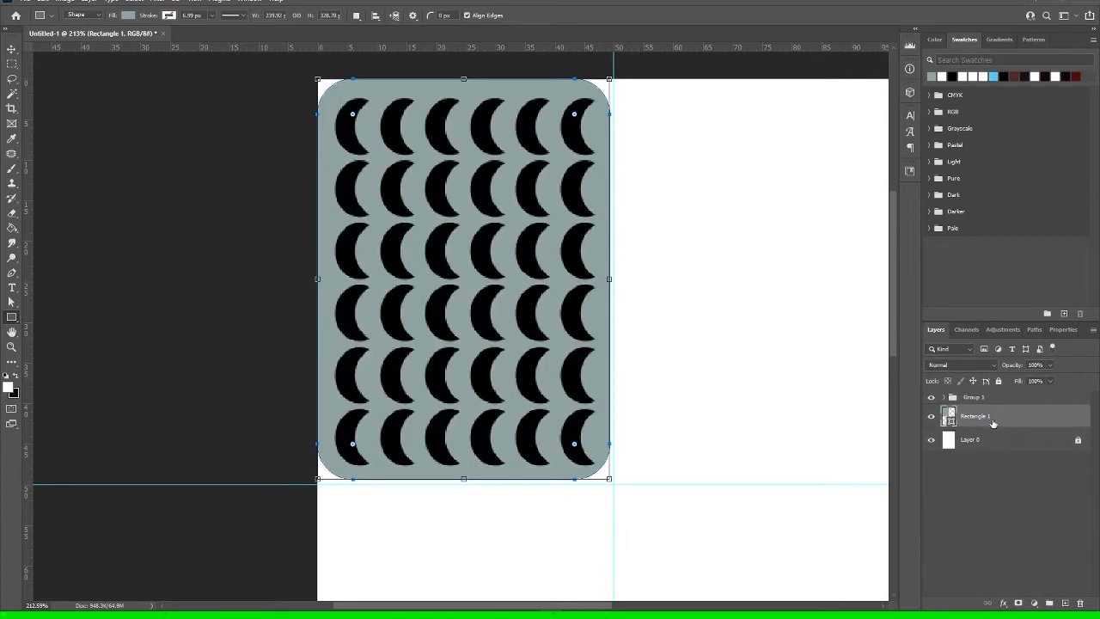
Select the crescent group together with the rounded rectangle and align their horizontal and vertical centers.
{"action": "left_click", "coordinate": [988, 398], "text": "shift"}
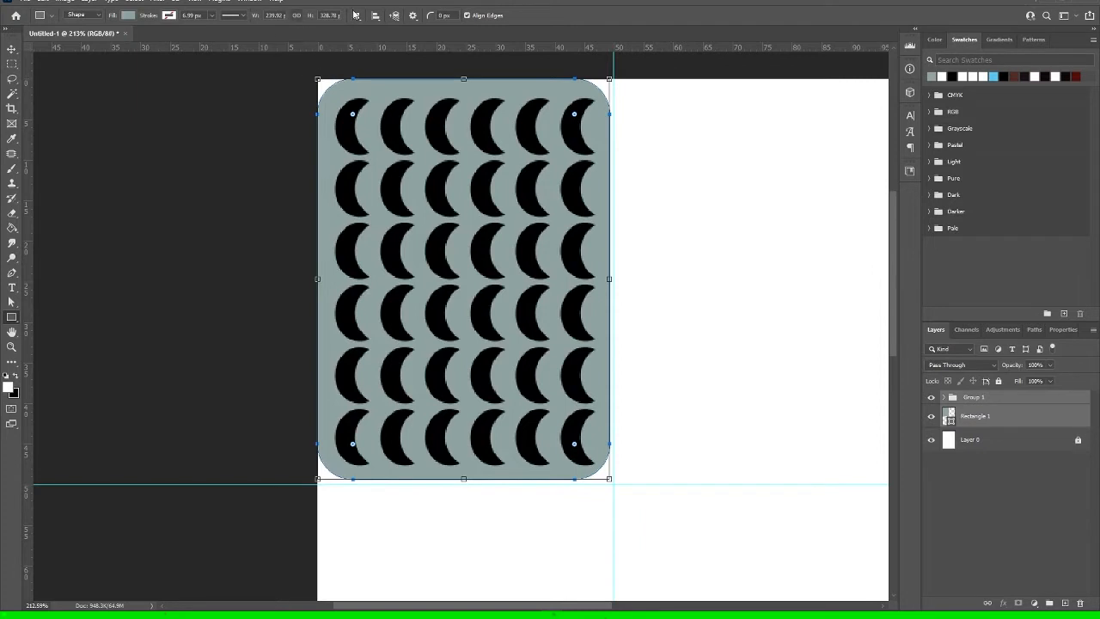
{"action": "left_click", "coordinate": [376, 16]}
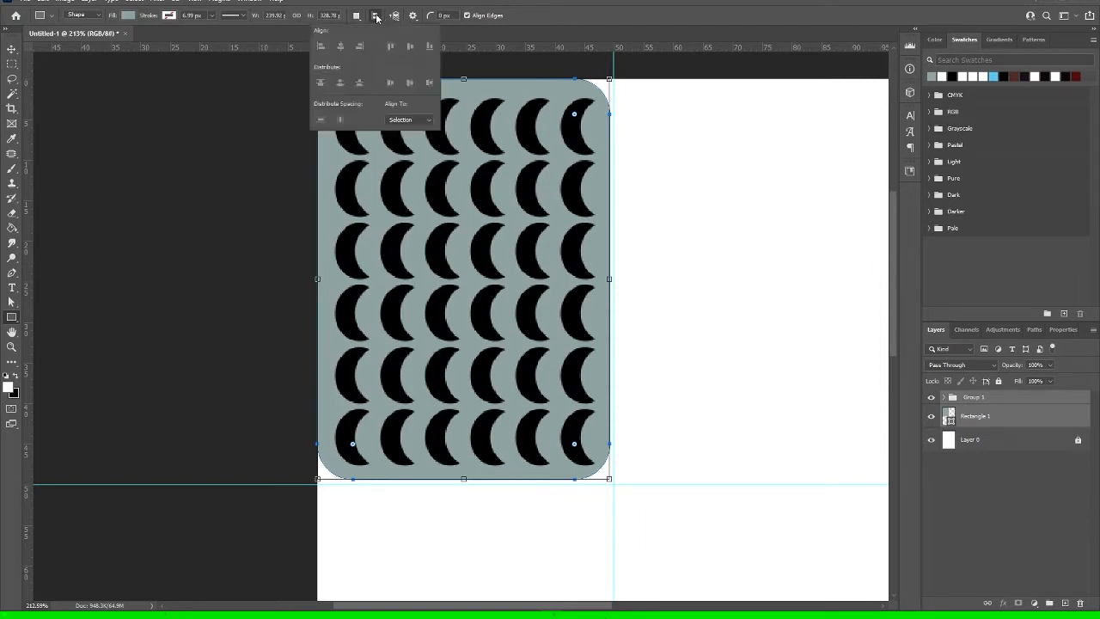
{"action": "left_click", "coordinate": [375, 16]}
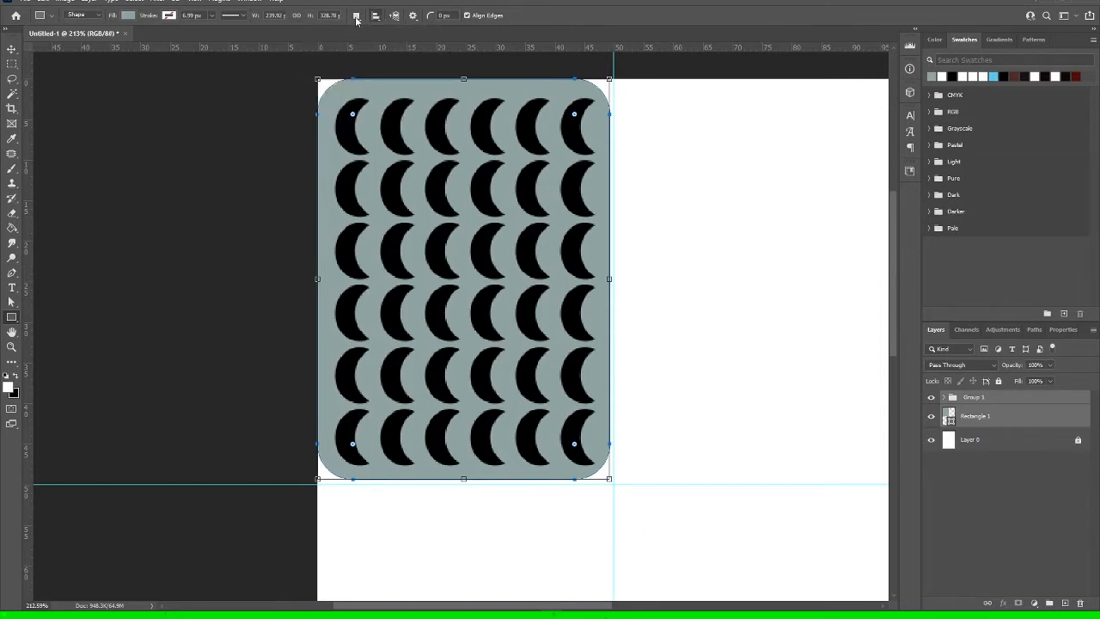
{"action": "left_click", "coordinate": [11, 49]}
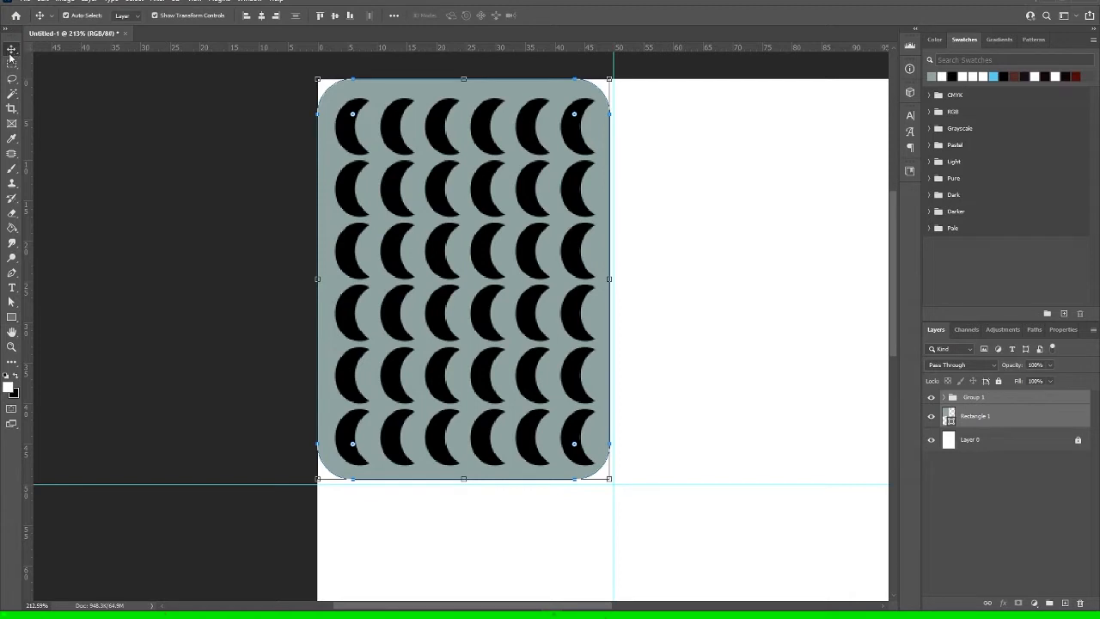
{"action": "left_click", "coordinate": [262, 17]}
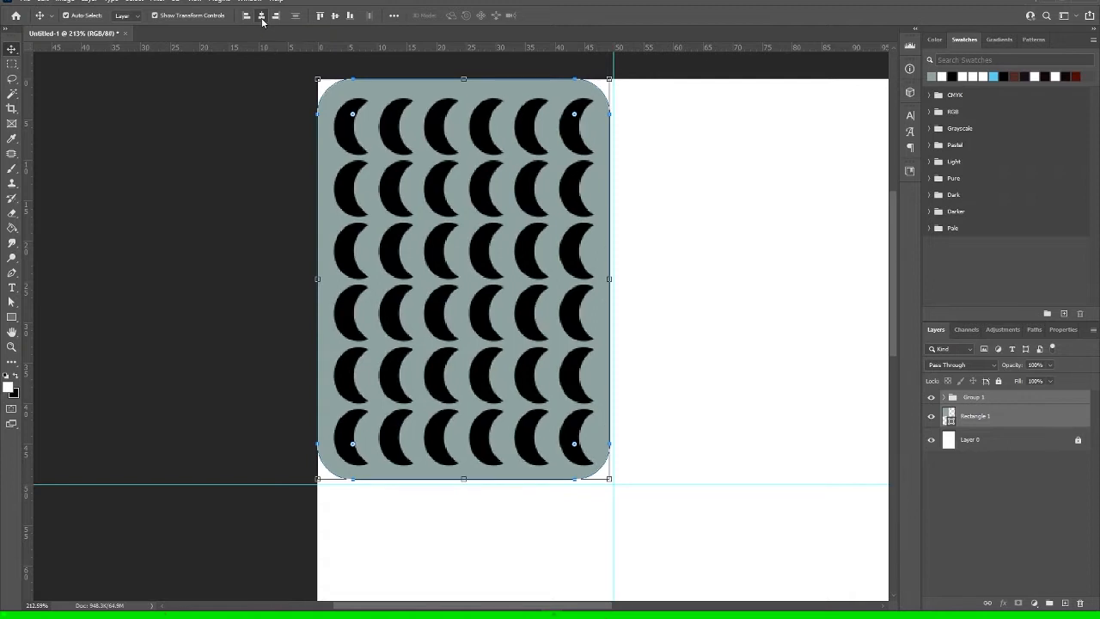
{"action": "left_click", "coordinate": [335, 16]}
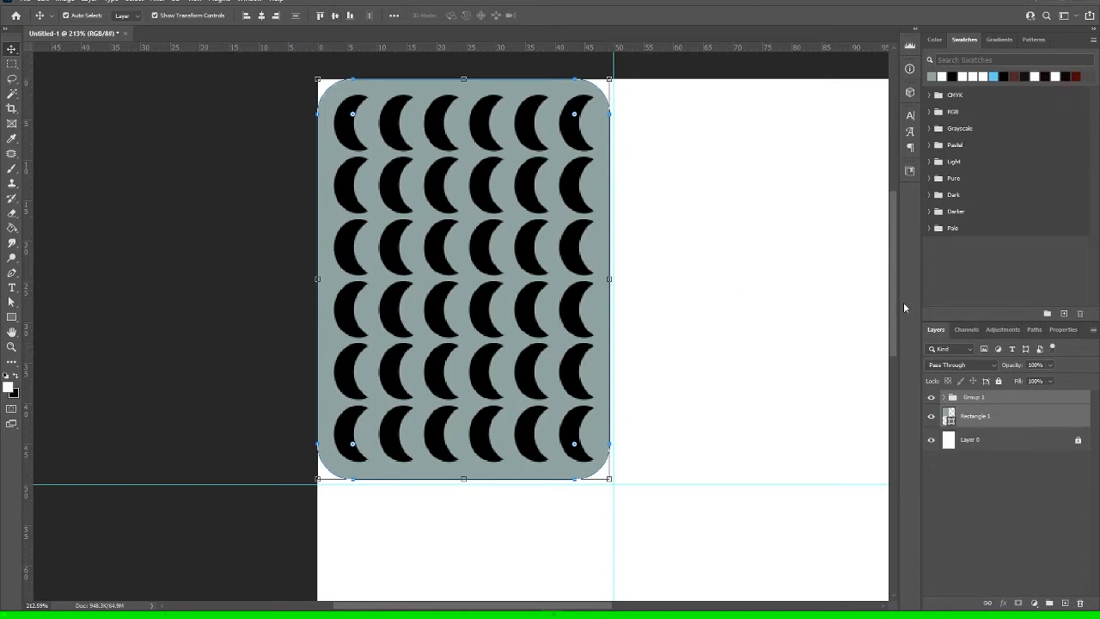
Nudge the crescent group and rounded rectangle together slightly down and right to centre them between the page edges and guides, and deselect.
{"action": "key", "text": "Down"}
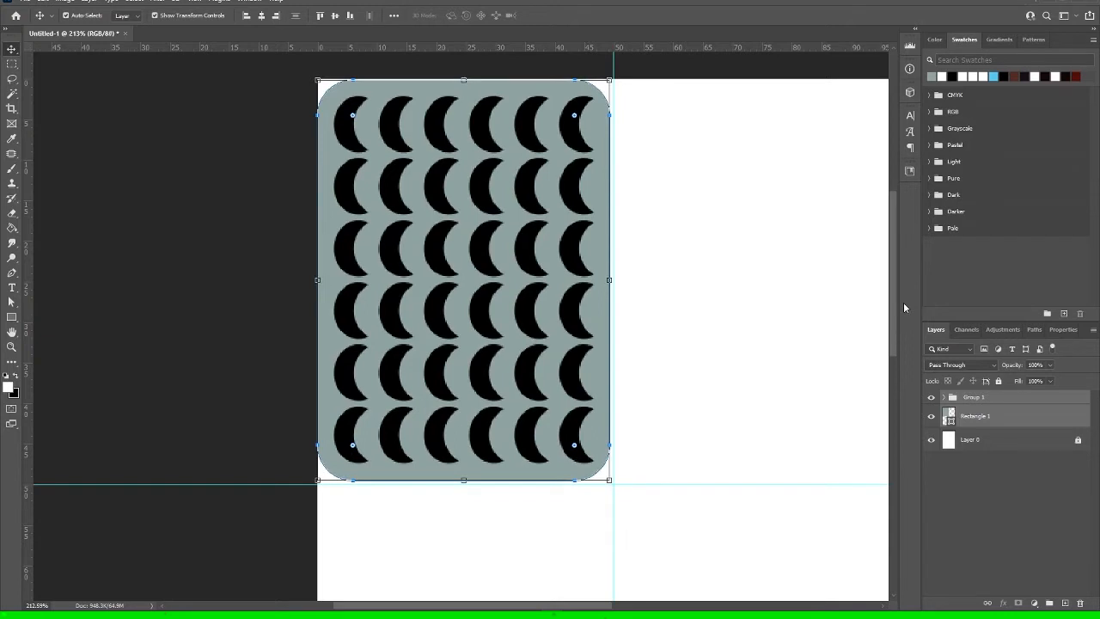
{"action": "key", "text": "Down"}
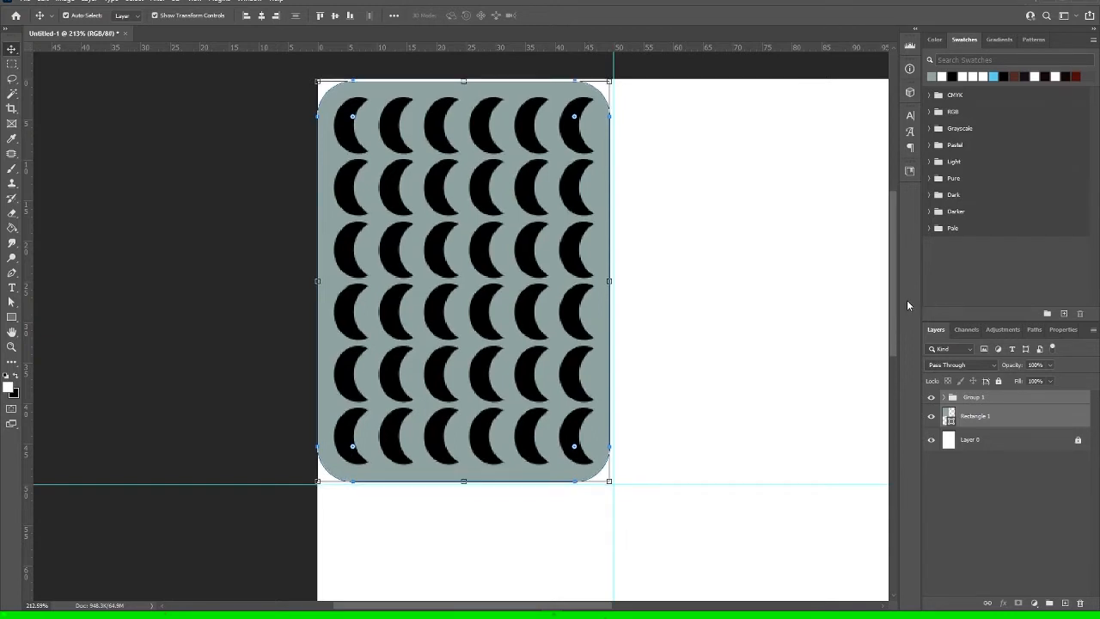
{"action": "key", "text": "Right"}
{"action": "key", "text": "Right"}
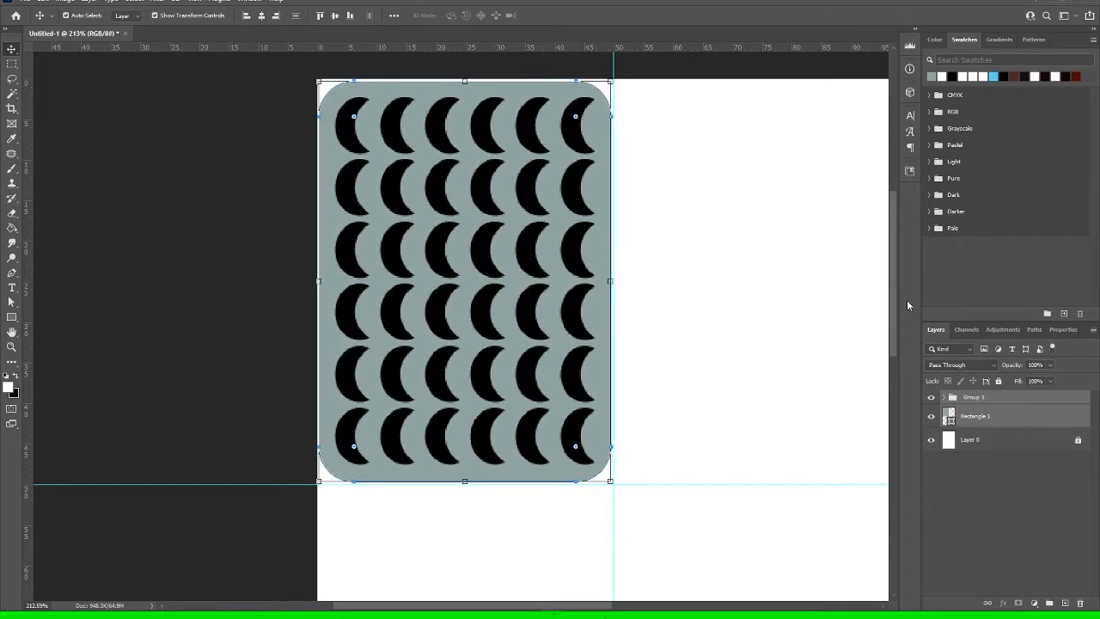
{"action": "left_click", "coordinate": [204, 262]}
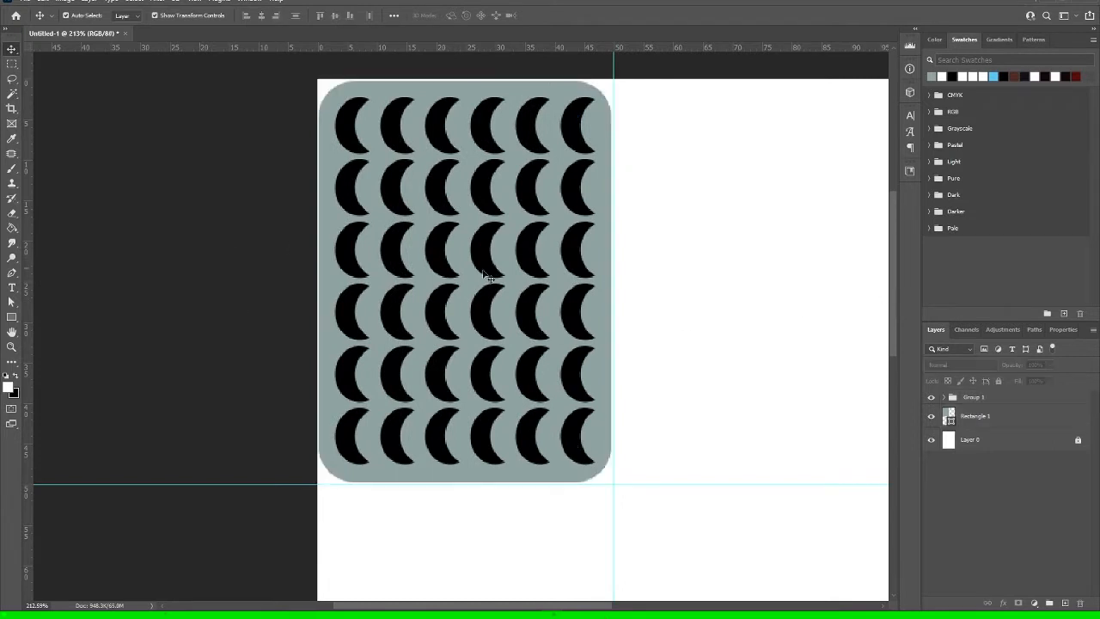
{"action": "scroll", "coordinate": [192, 301], "scroll_direction": "down", "scroll_amount": 5}
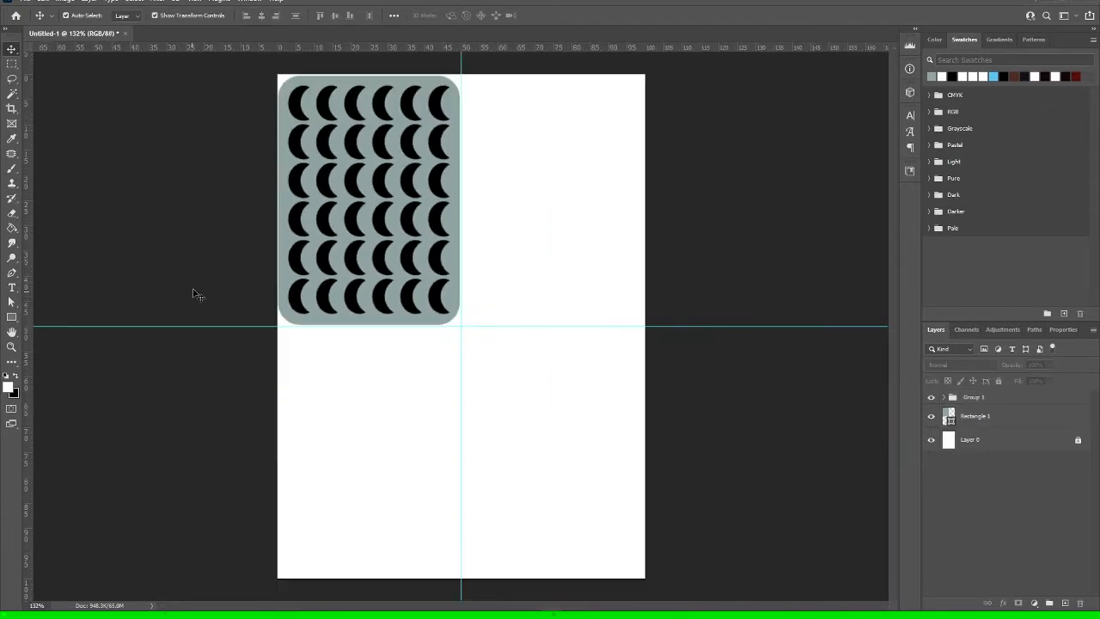
{"action": "scroll", "coordinate": [198, 292], "scroll_direction": "up", "scroll_amount": 3}
{"action": "scroll", "coordinate": [770, 171], "scroll_direction": "up", "scroll_amount": 3}
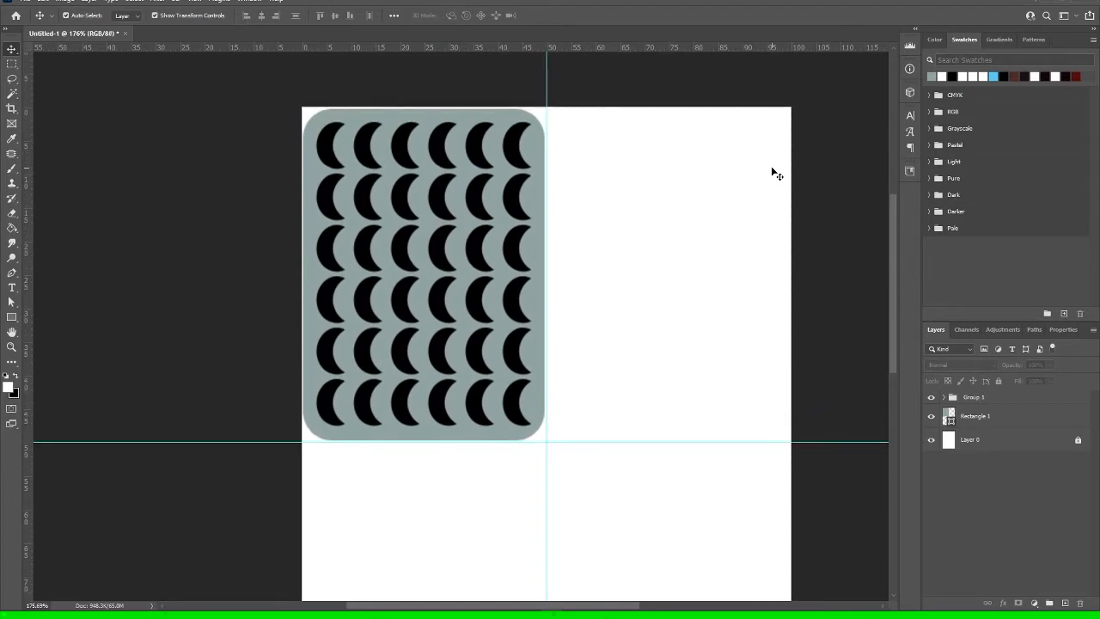
{"action": "left_click", "coordinate": [994, 420]}
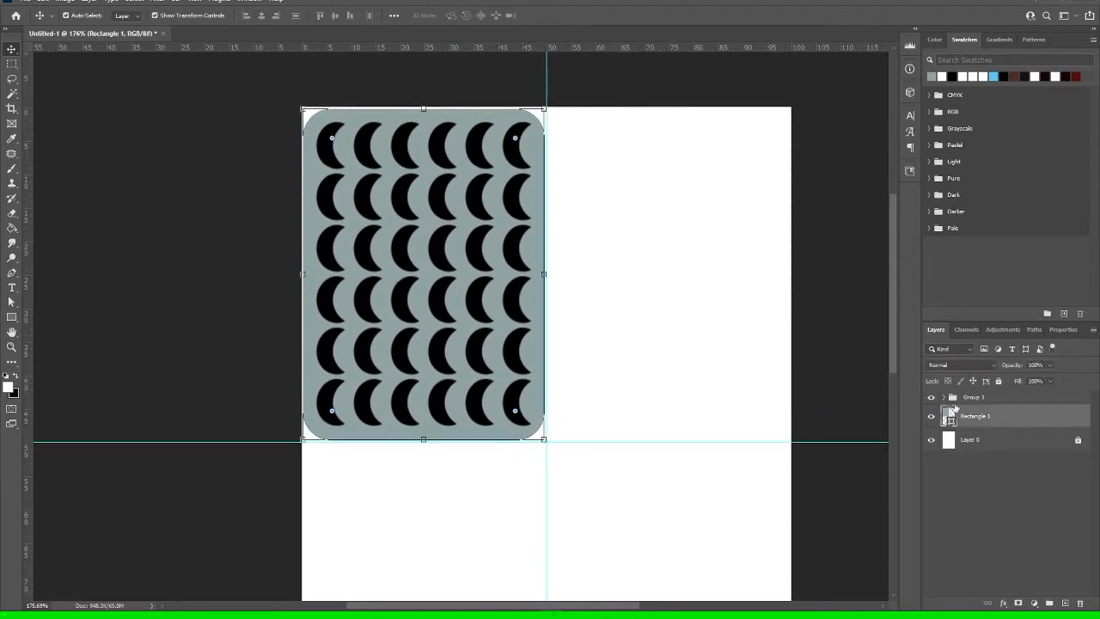
{"action": "left_click", "coordinate": [944, 397]}
{"action": "left_click", "coordinate": [952, 397]}
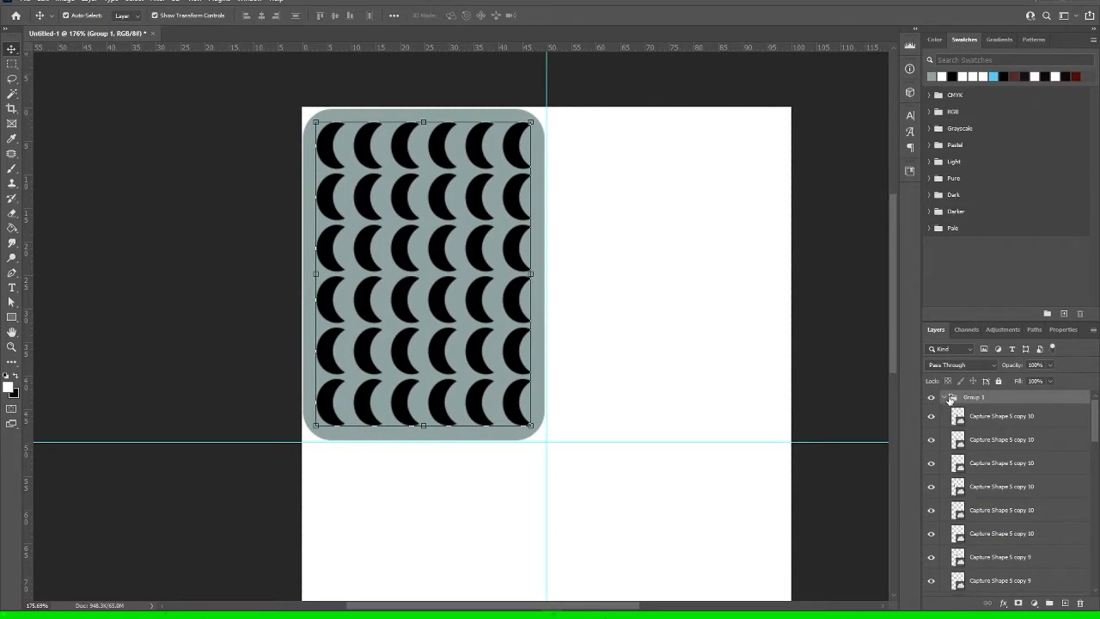
{"action": "double_click", "coordinate": [947, 398]}
{"action": "left_click", "coordinate": [1049, 210]}
{"action": "double_click", "coordinate": [949, 399]}
{"action": "left_click", "coordinate": [1052, 209]}
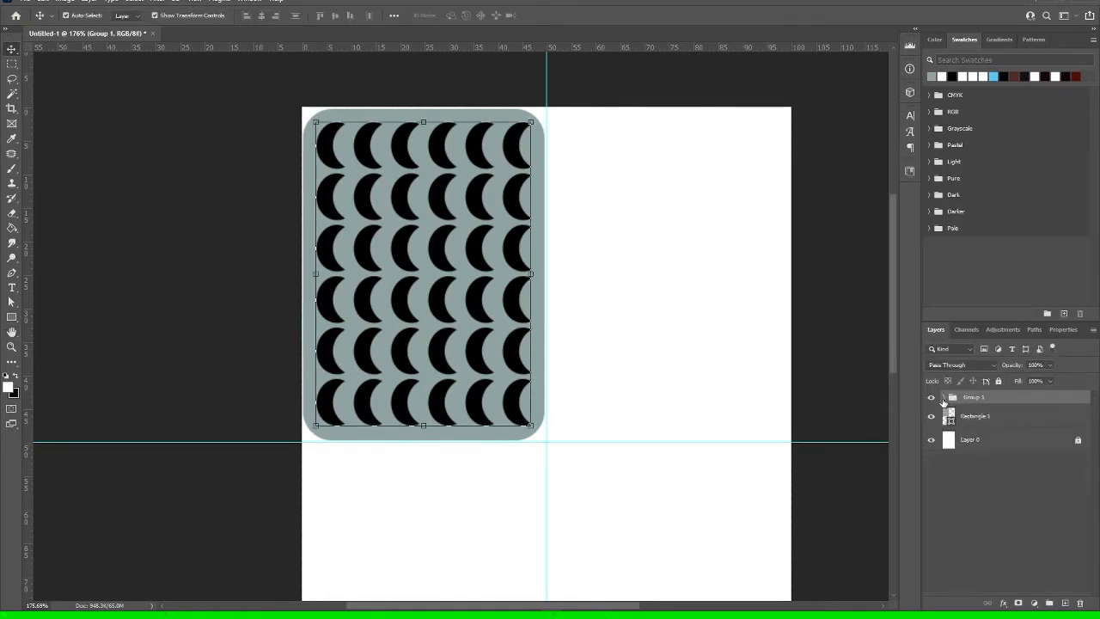
{"action": "left_click", "coordinate": [945, 398]}
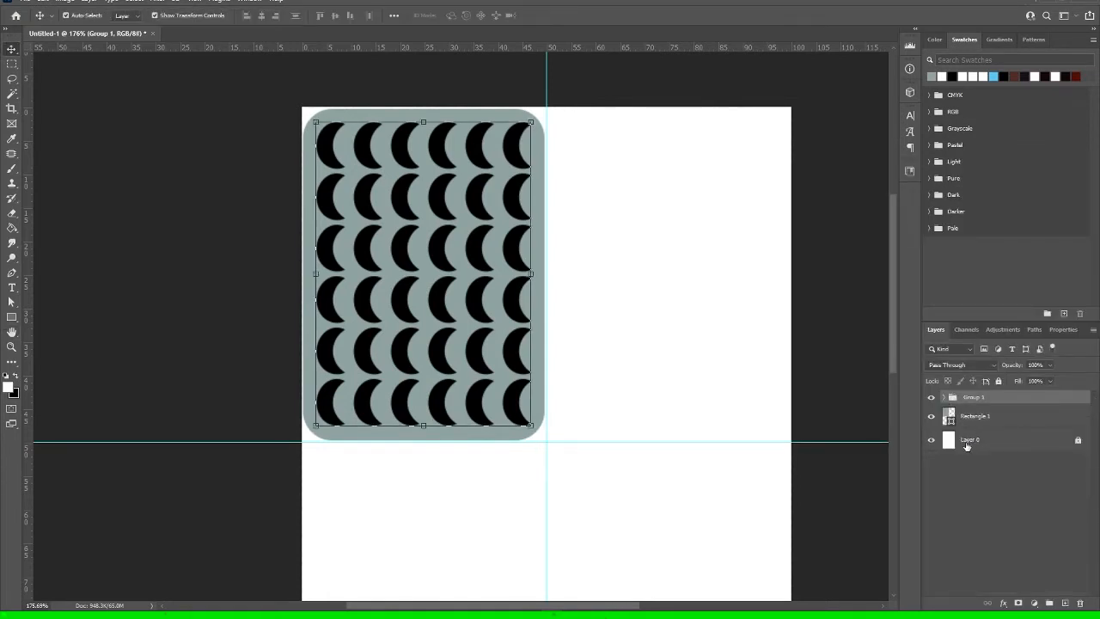
{"action": "left_click", "coordinate": [1007, 418]}
{"action": "left_click", "coordinate": [1006, 410], "text": "ctrl"}
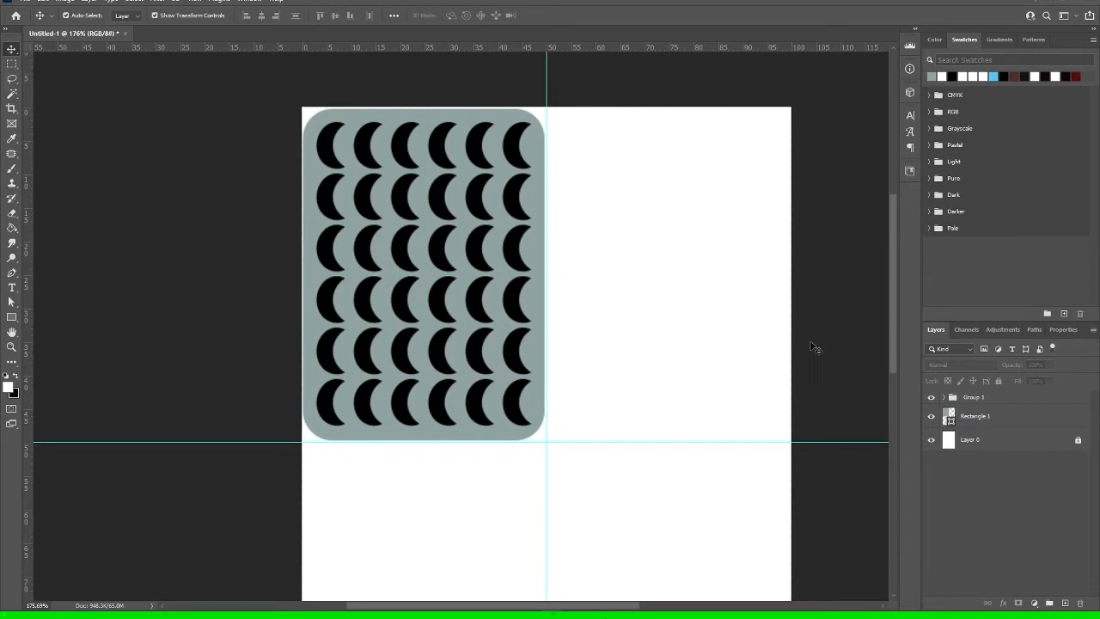
Unlock the white background layer and fill it with the recently used grey-green.
{"action": "left_click", "coordinate": [968, 440]}
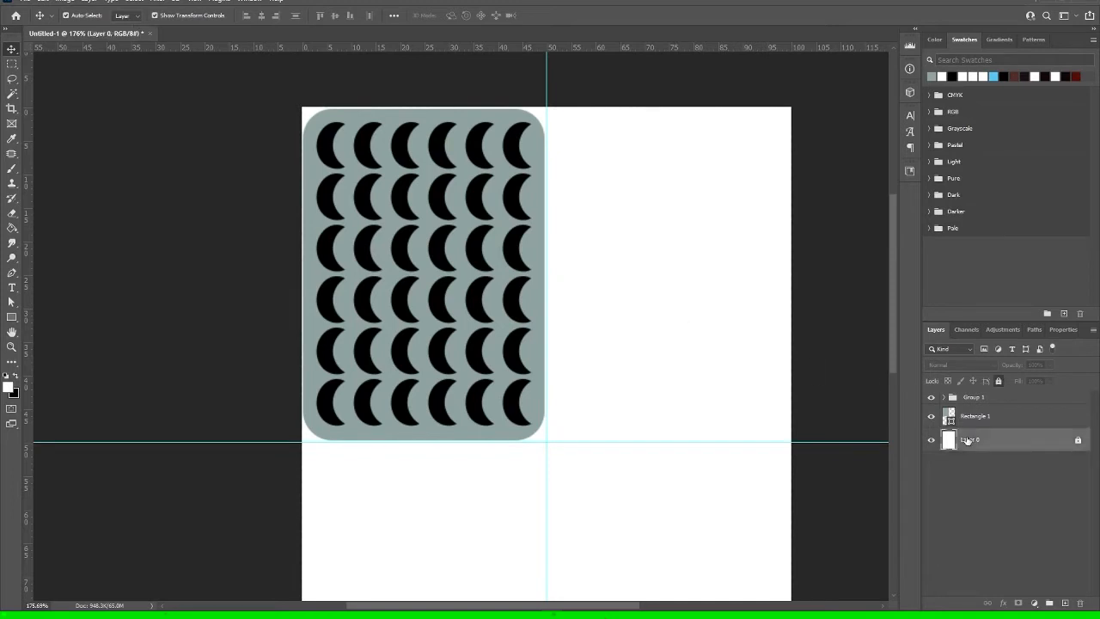
{"action": "left_click", "coordinate": [1078, 443]}
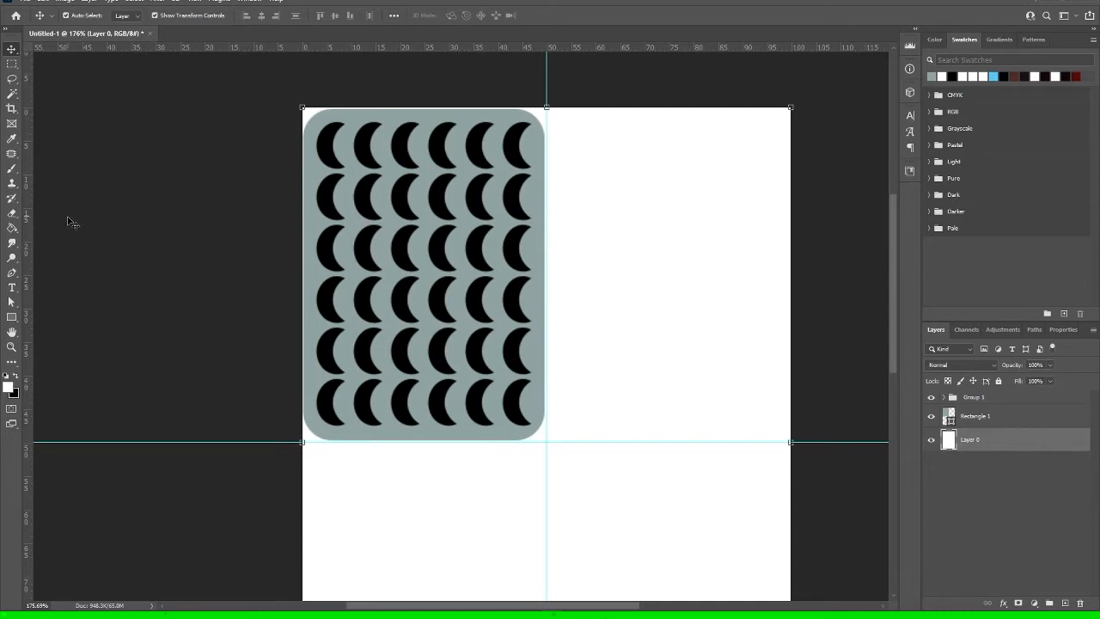
{"action": "key", "text": "g"}
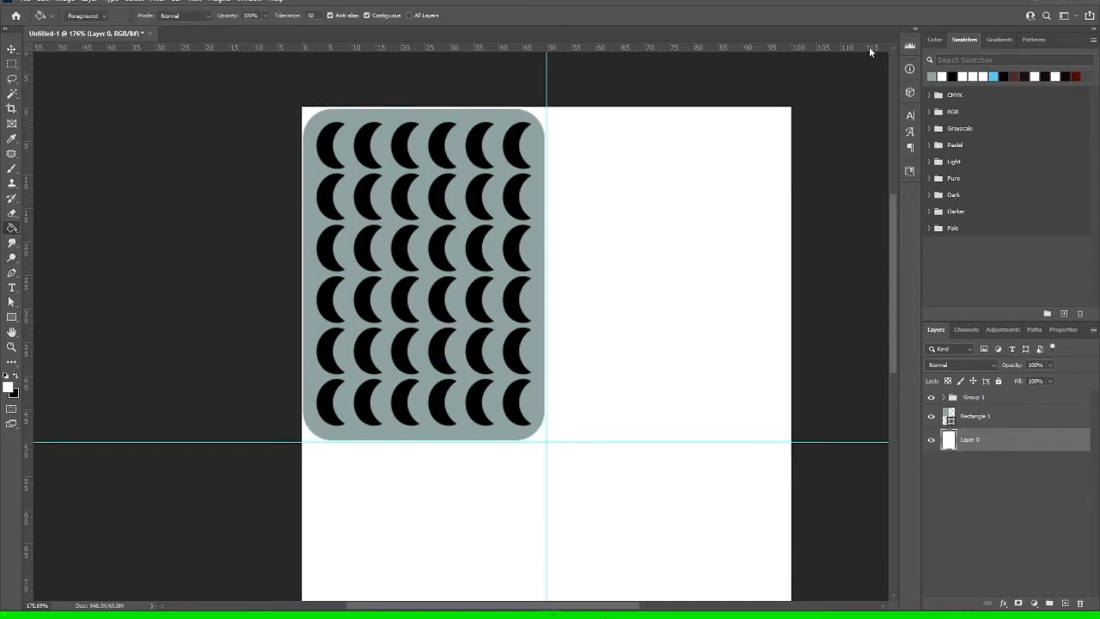
{"action": "left_click", "coordinate": [931, 75]}
{"action": "left_click", "coordinate": [667, 534]}
Change the fill of the rounded rectangle behind the crescents to white and deselect its layer.
{"action": "left_click", "coordinate": [1009, 420]}
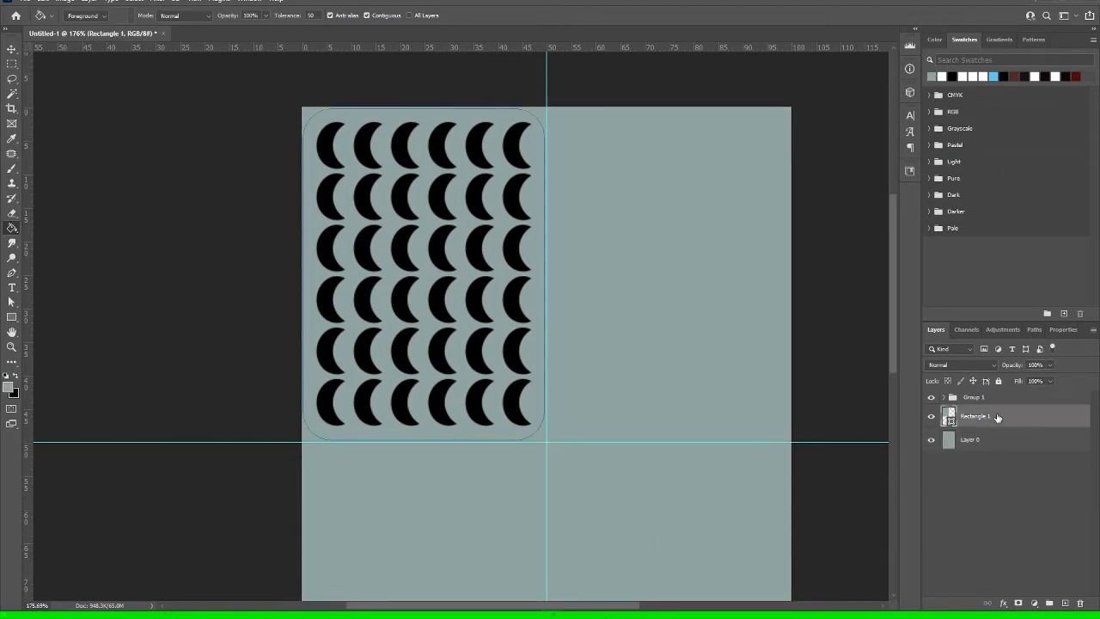
{"action": "left_click", "coordinate": [11, 317]}
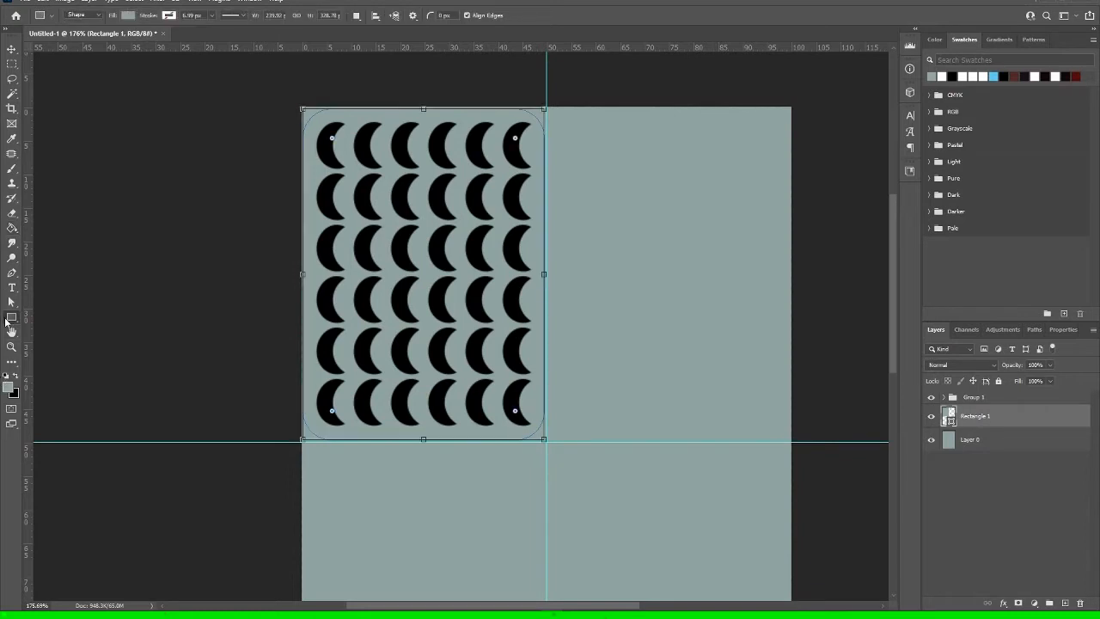
{"action": "left_click", "coordinate": [126, 15]}
{"action": "left_click", "coordinate": [66, 77]}
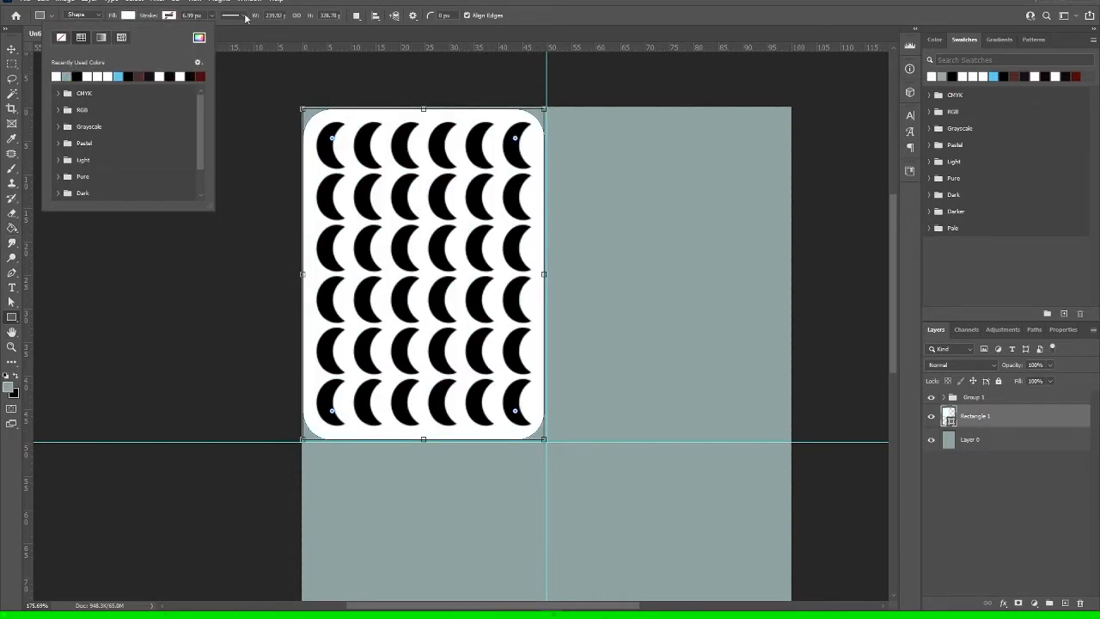
{"action": "left_click", "coordinate": [649, 1]}
{"action": "left_click", "coordinate": [992, 494]}
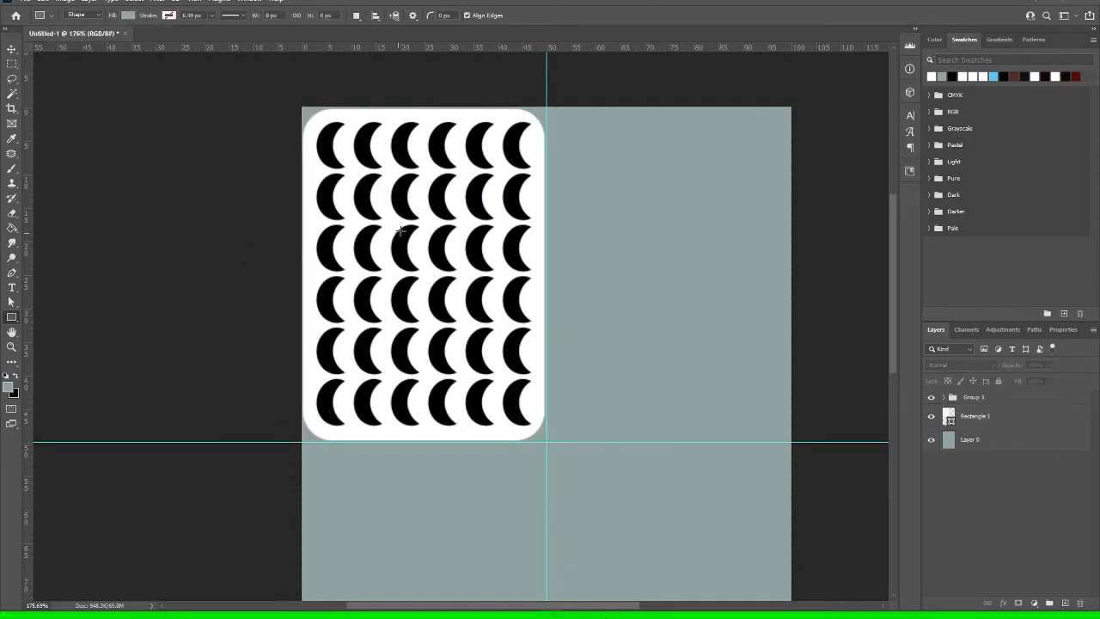
{"action": "left_click", "coordinate": [980, 397]}
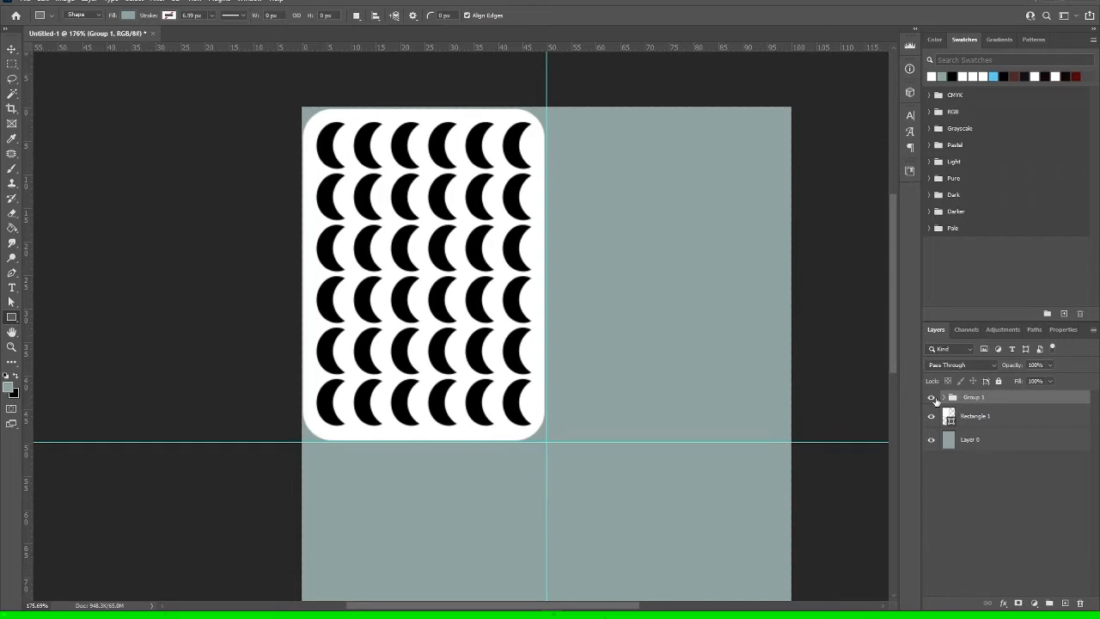
{"action": "left_click", "coordinate": [12, 49]}
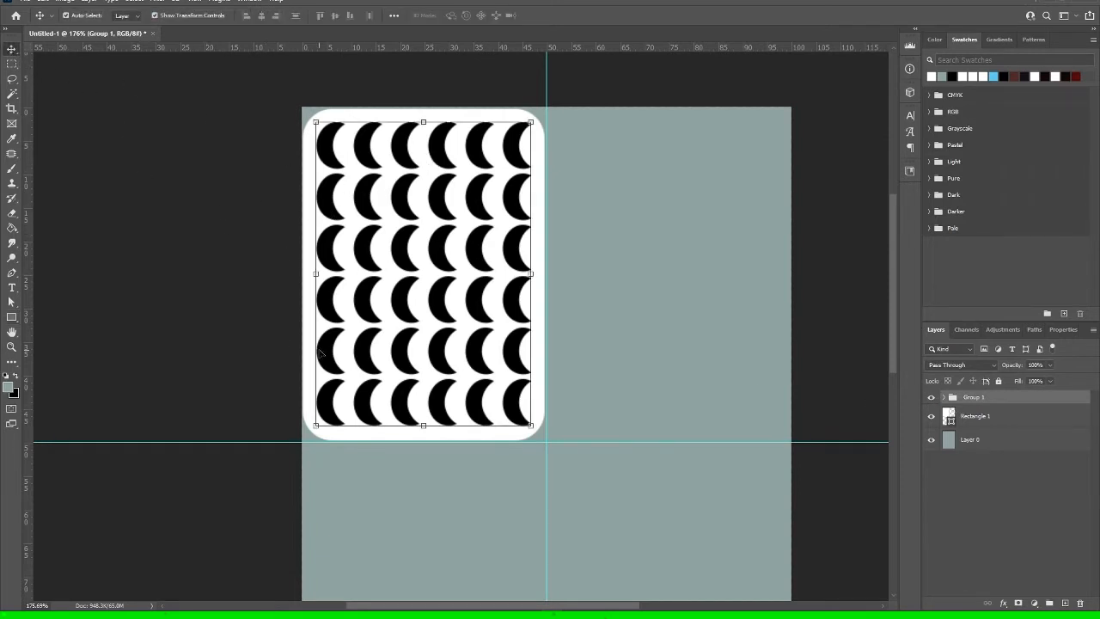
{"action": "left_click", "coordinate": [95, 303]}
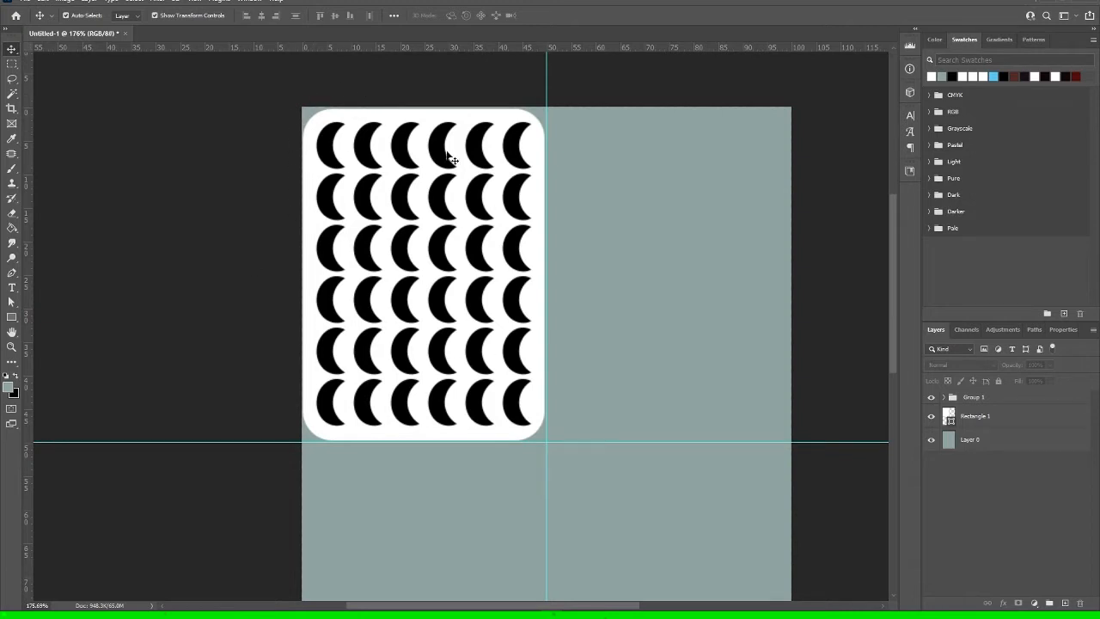
{"action": "left_click", "coordinate": [1001, 427]}
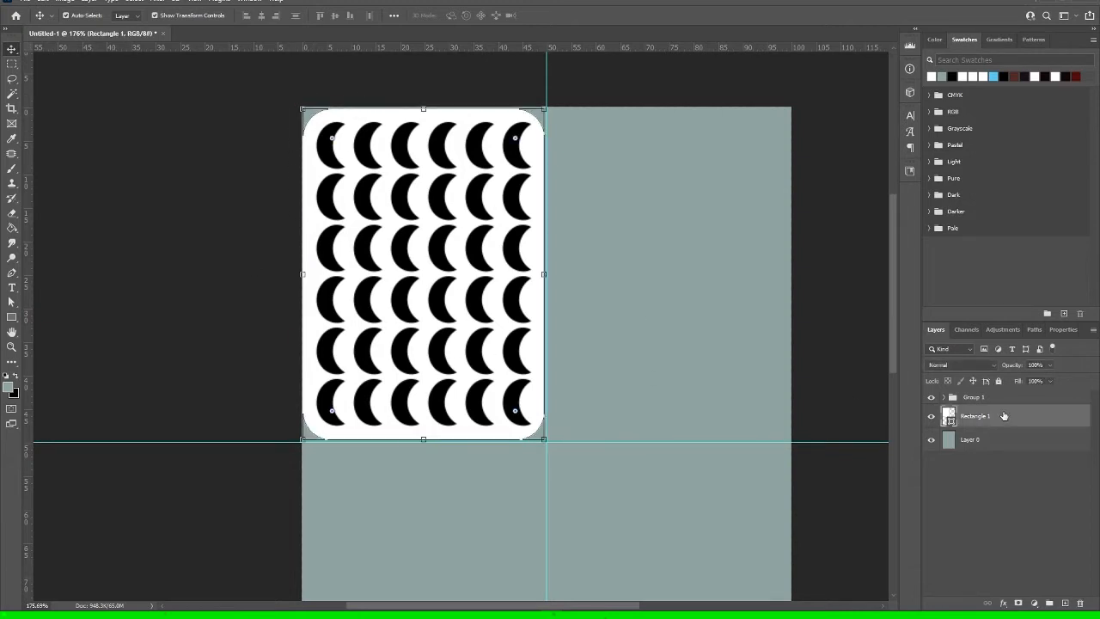
Add a Stroke effect to the crescent group and set its colour to red ff0000.
{"action": "left_click", "coordinate": [1004, 396]}
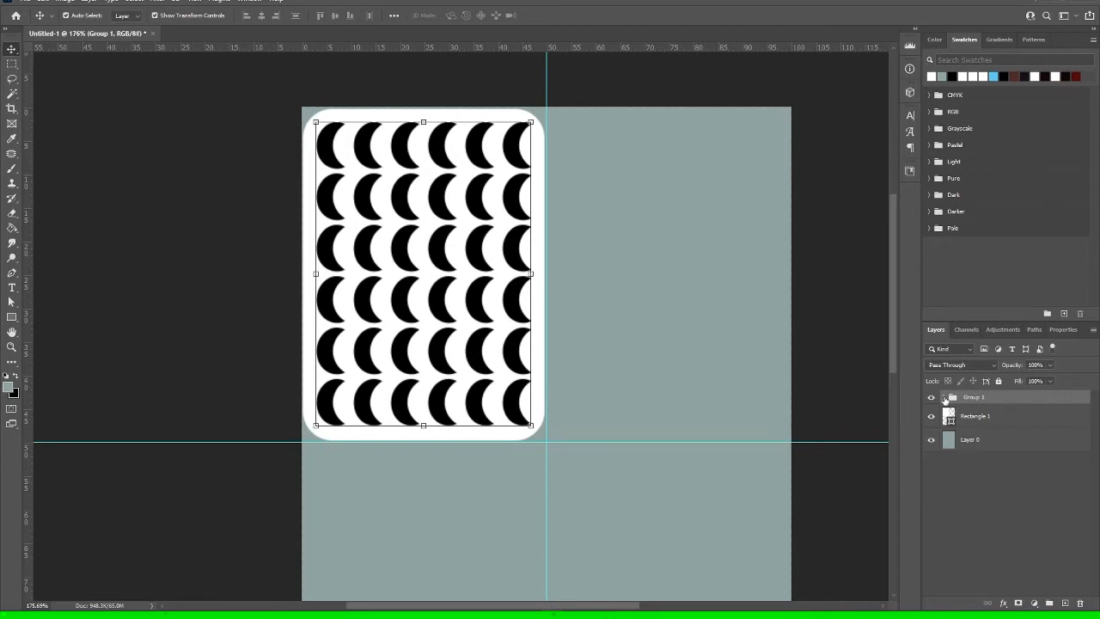
{"action": "right_click", "coordinate": [1013, 397]}
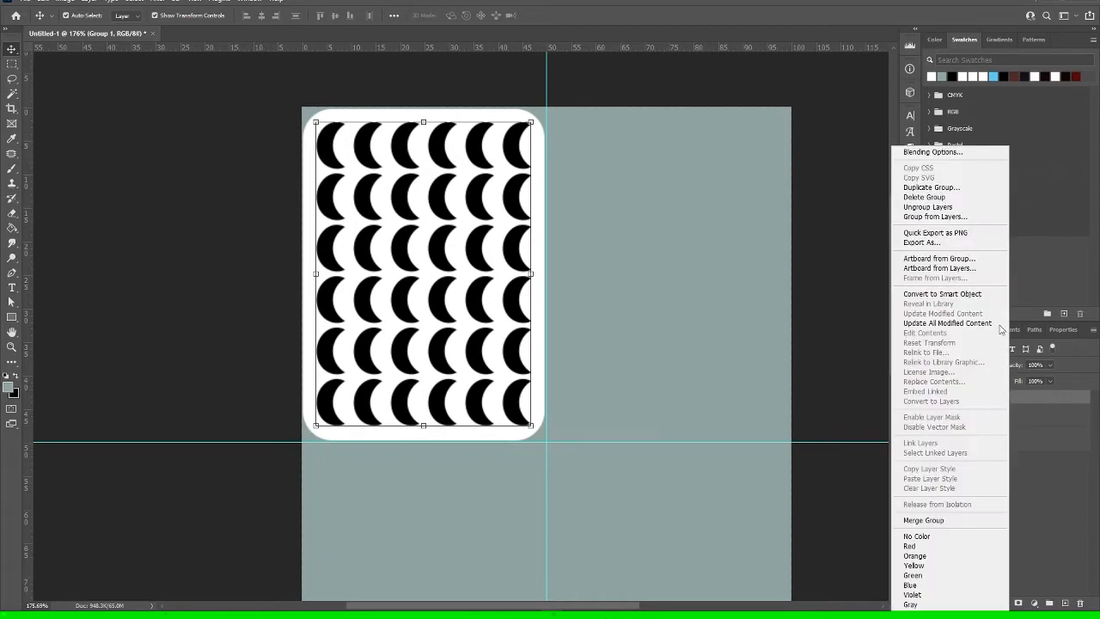
{"action": "left_click", "coordinate": [958, 153]}
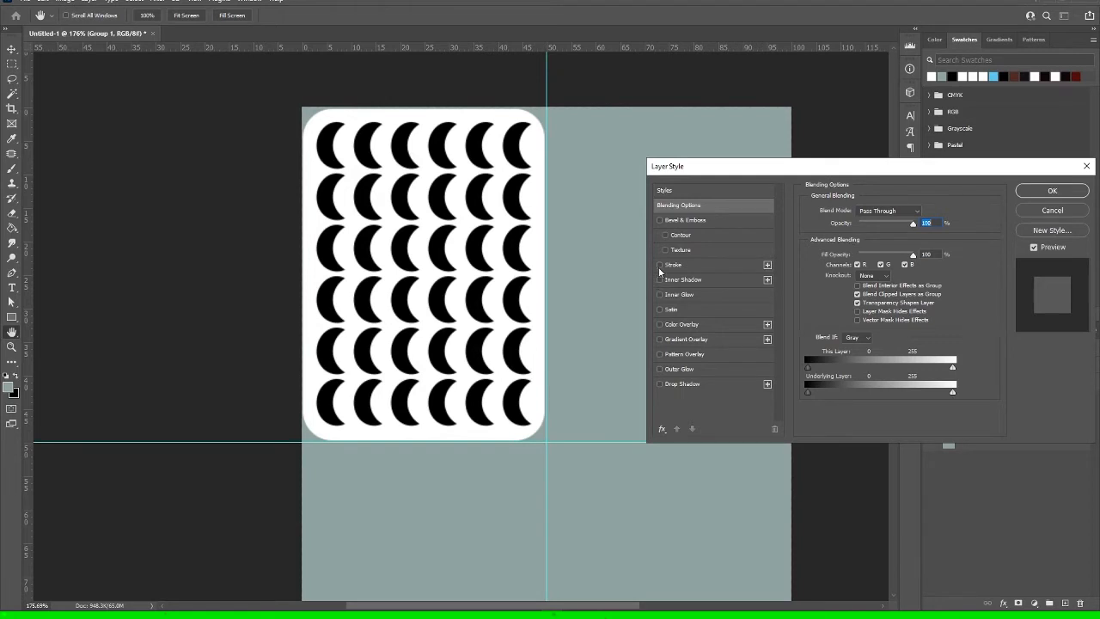
{"action": "left_click", "coordinate": [688, 267]}
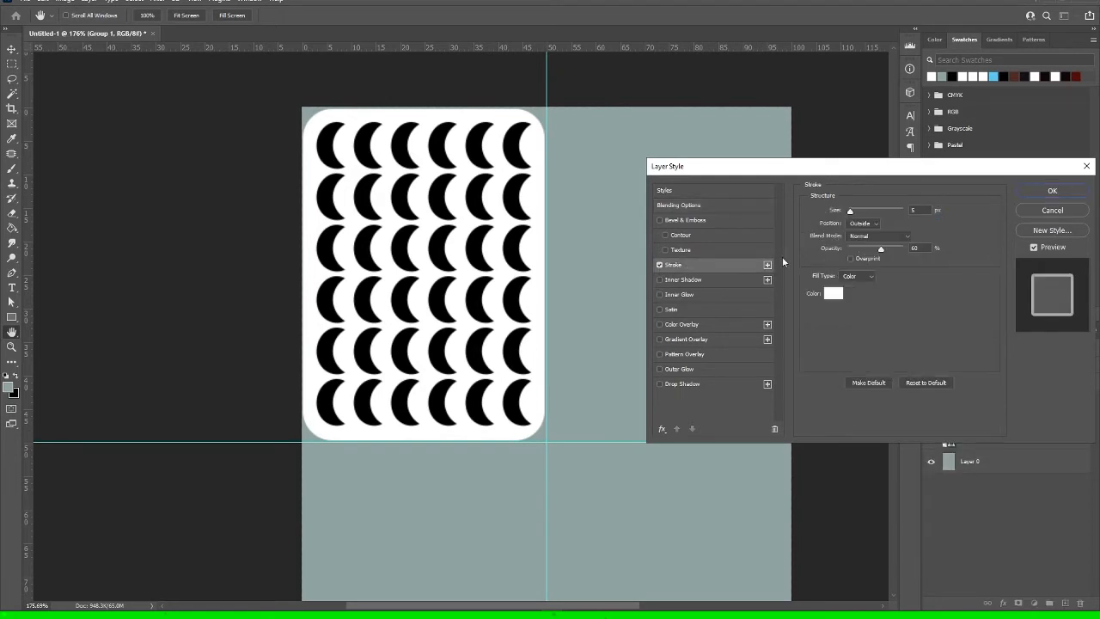
{"action": "left_click", "coordinate": [832, 294]}
{"action": "type", "text": "ff0000"}
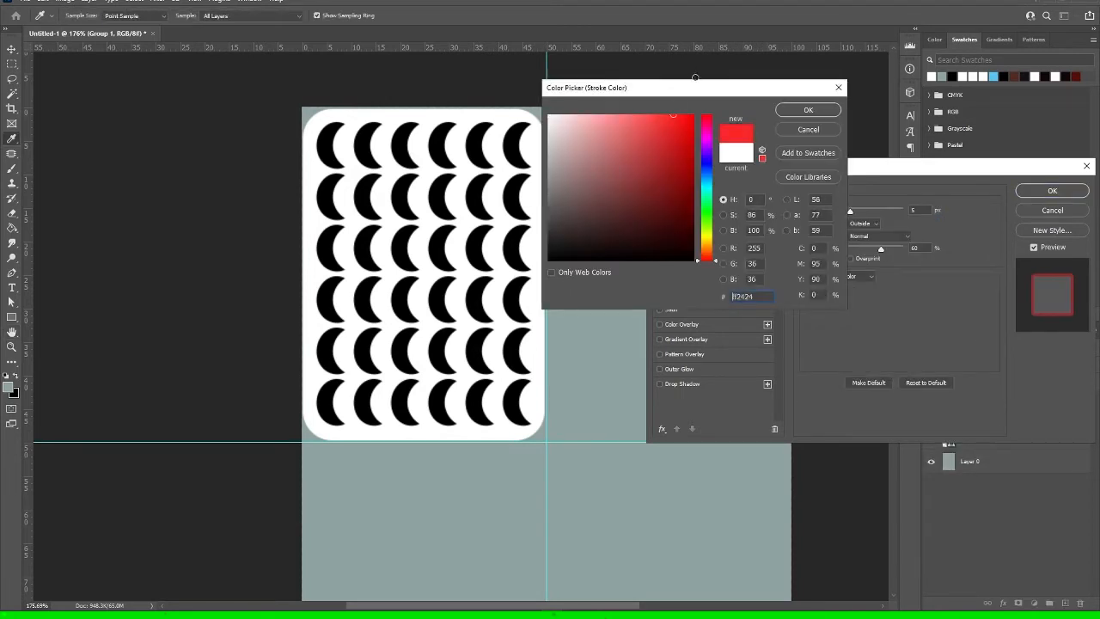
{"action": "left_click", "coordinate": [802, 113]}
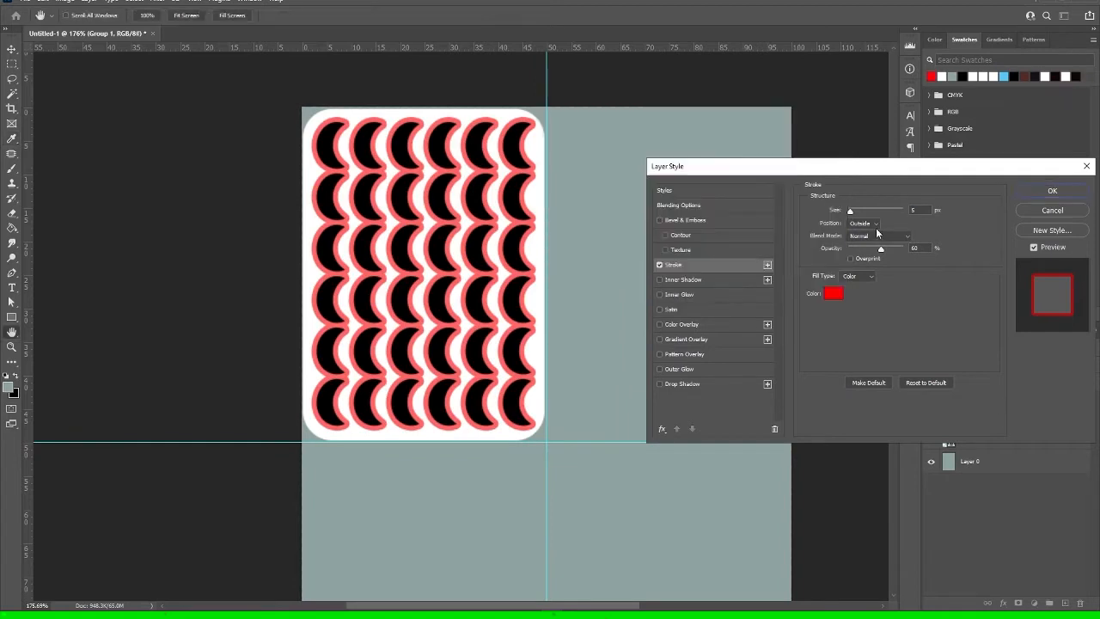
Reduce the size of the crescent group's Stroke effect to 2 px.
{"action": "key", "text": "Down"}
{"action": "key", "text": "Down"}
{"action": "key", "text": "Down"}
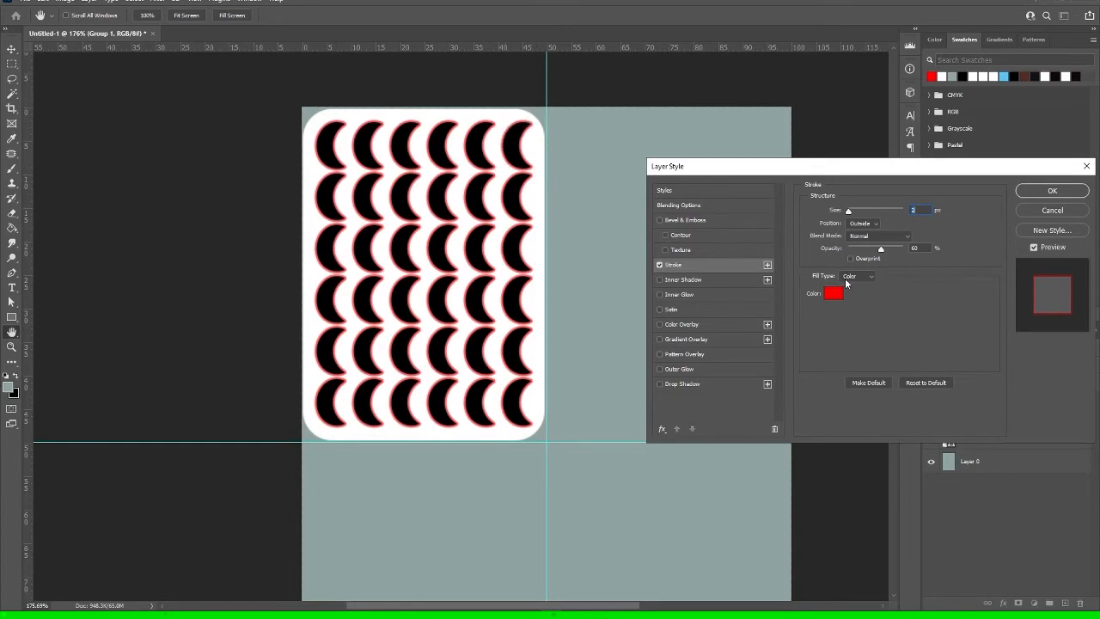
Change the colour of the crescent group's Stroke effect to white ffffff and apply the layer style.
{"action": "left_click", "coordinate": [839, 295]}
{"action": "left_click", "coordinate": [549, 115]}
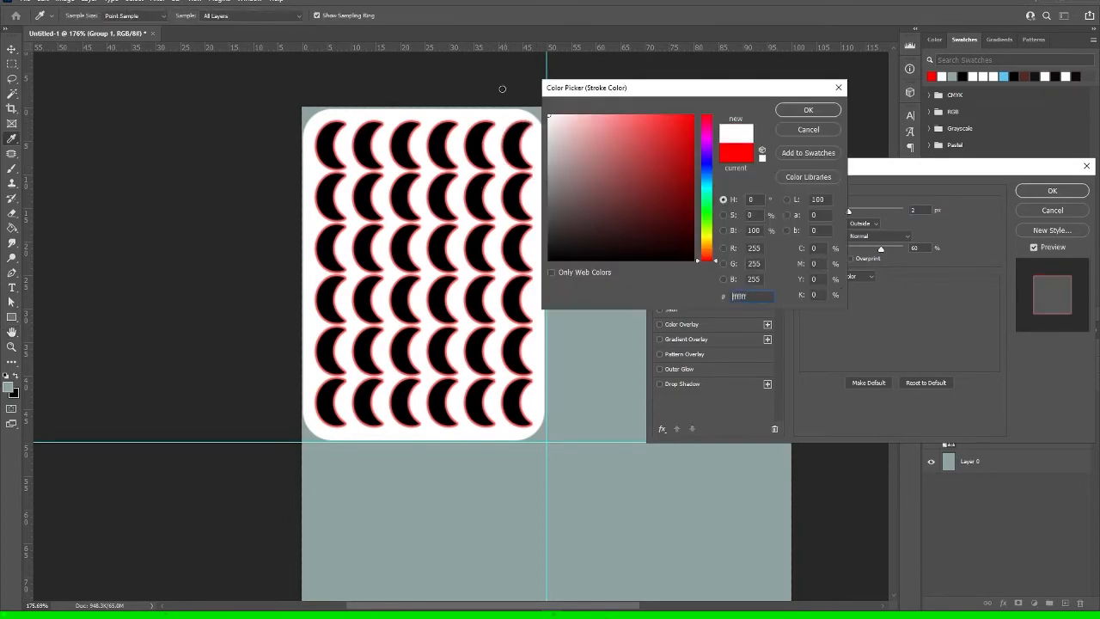
{"action": "left_click", "coordinate": [806, 111]}
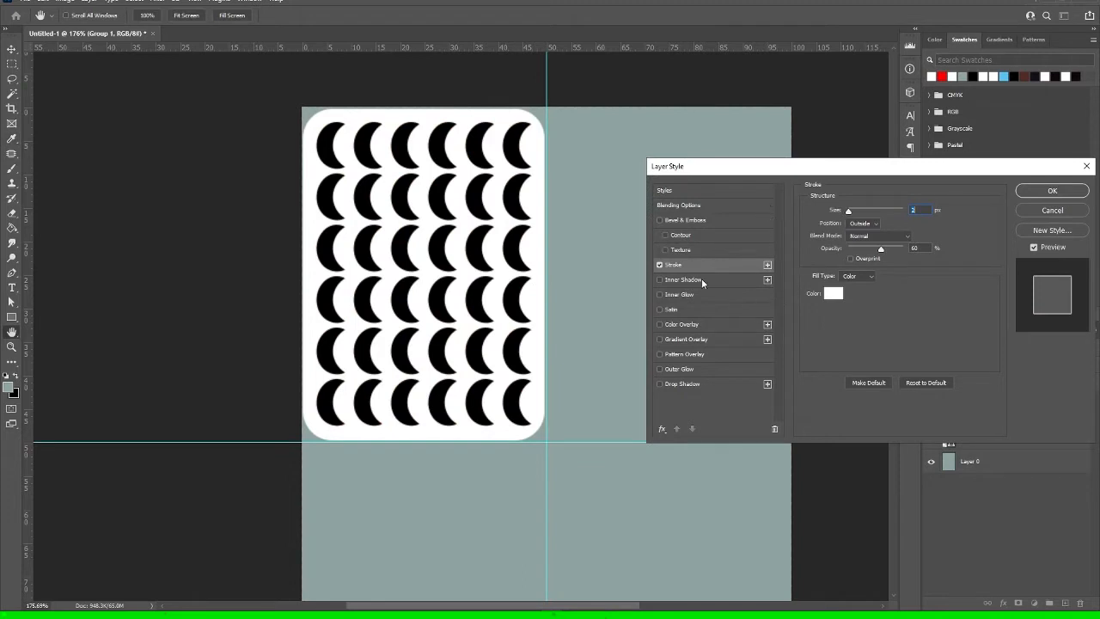
{"action": "left_click", "coordinate": [1045, 193]}
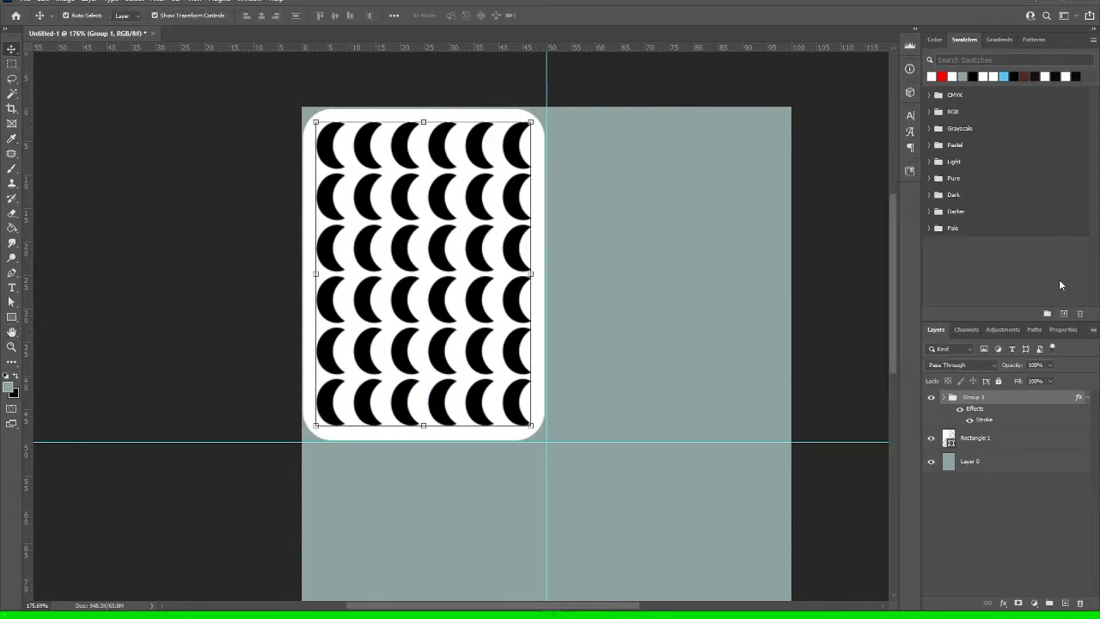
Check the white outlines without the rounded rectangle, and hide both the rectangle and the grey-green background layer.
{"action": "left_click", "coordinate": [931, 438]}
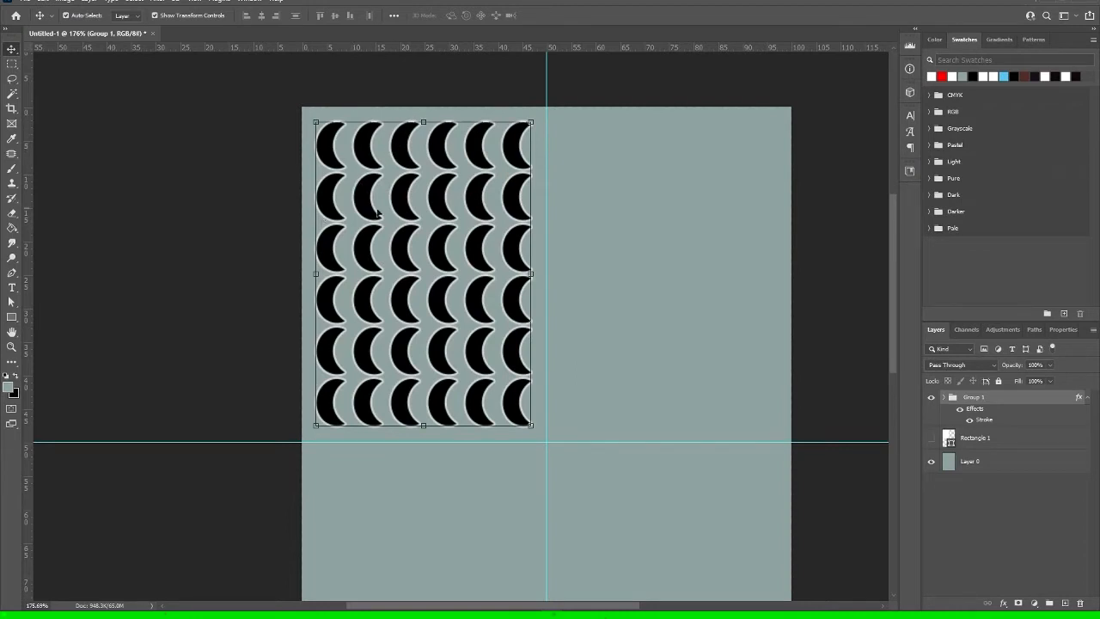
{"action": "left_click", "coordinate": [930, 438]}
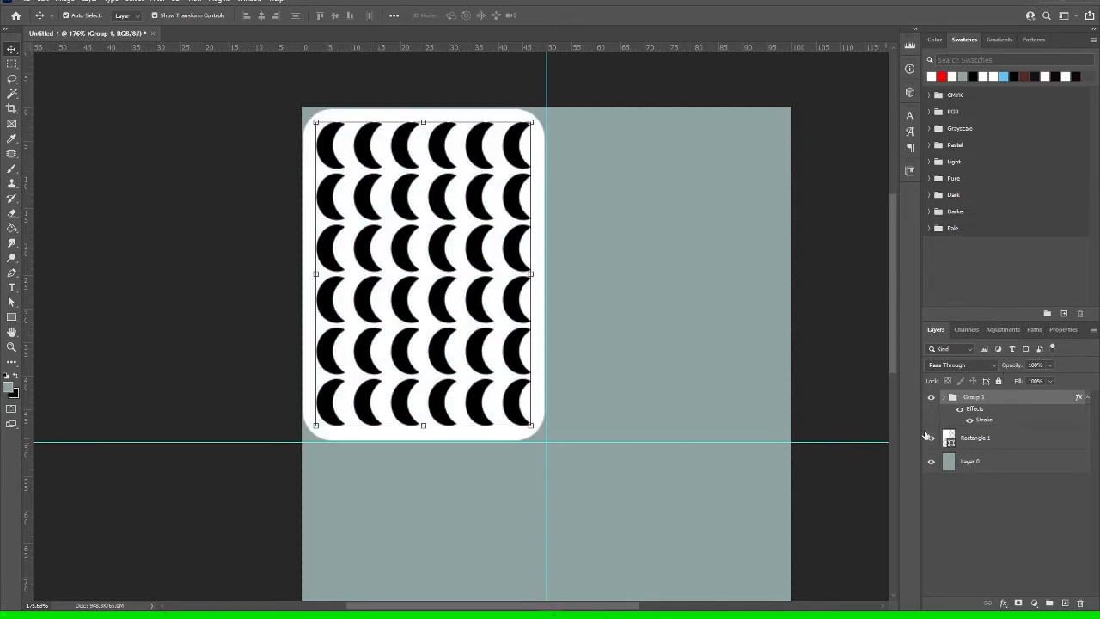
{"action": "left_click", "coordinate": [931, 461]}
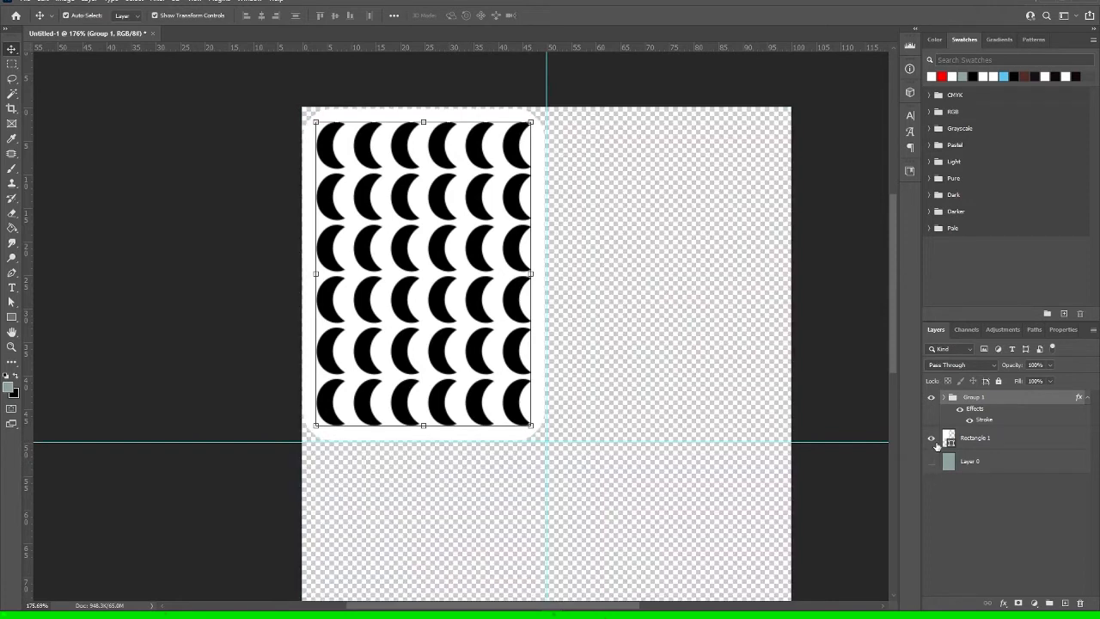
{"action": "left_click", "coordinate": [930, 439]}
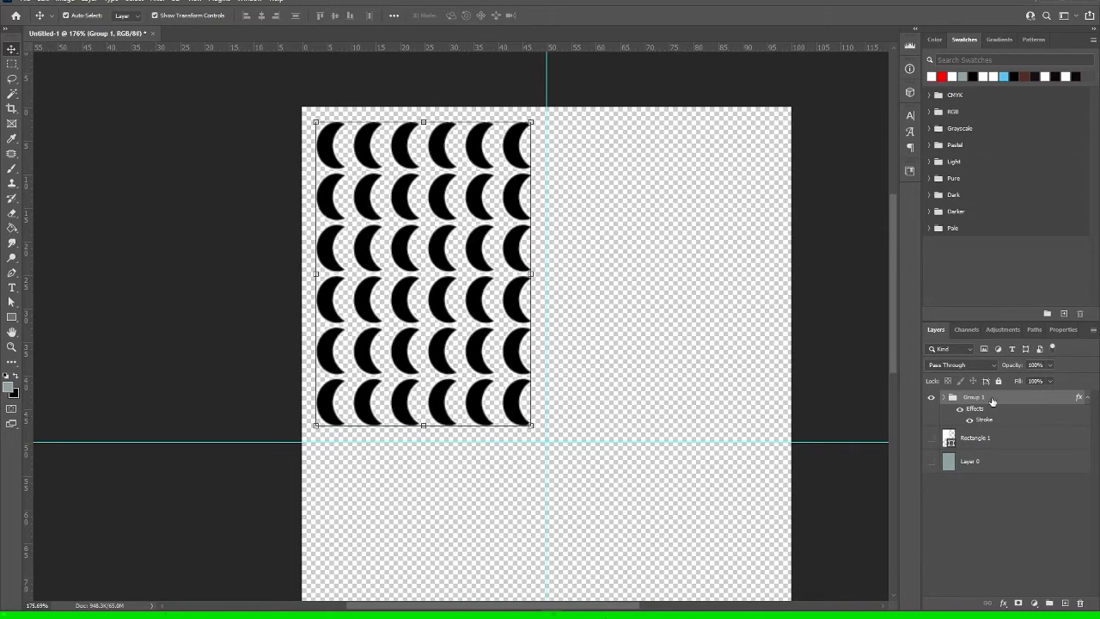
Export the visible crescents at 100% scale as a transparent PNG named crescent in the LABELS PNG folder.
{"action": "left_click", "coordinate": [26, 2]}
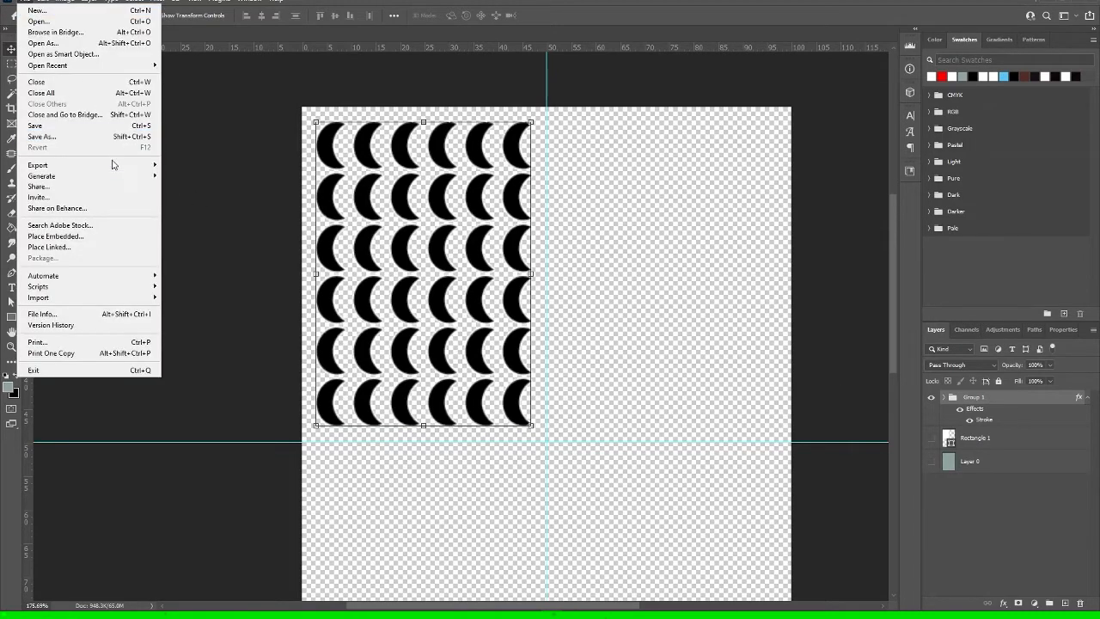
{"action": "mouse_move", "coordinate": [114, 164]}
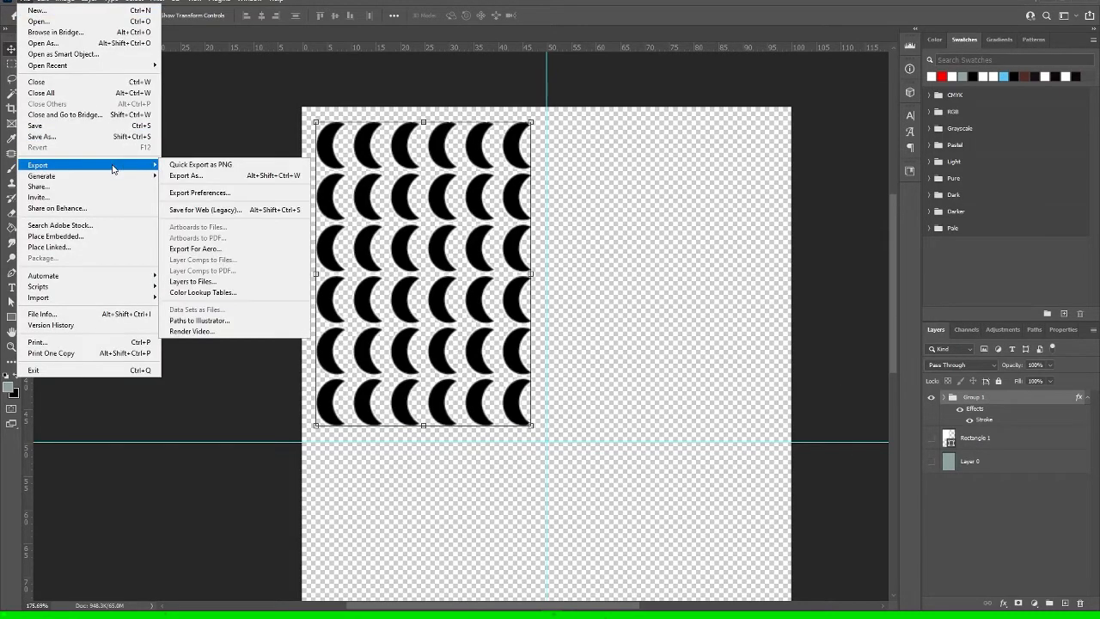
{"action": "left_click", "coordinate": [229, 176]}
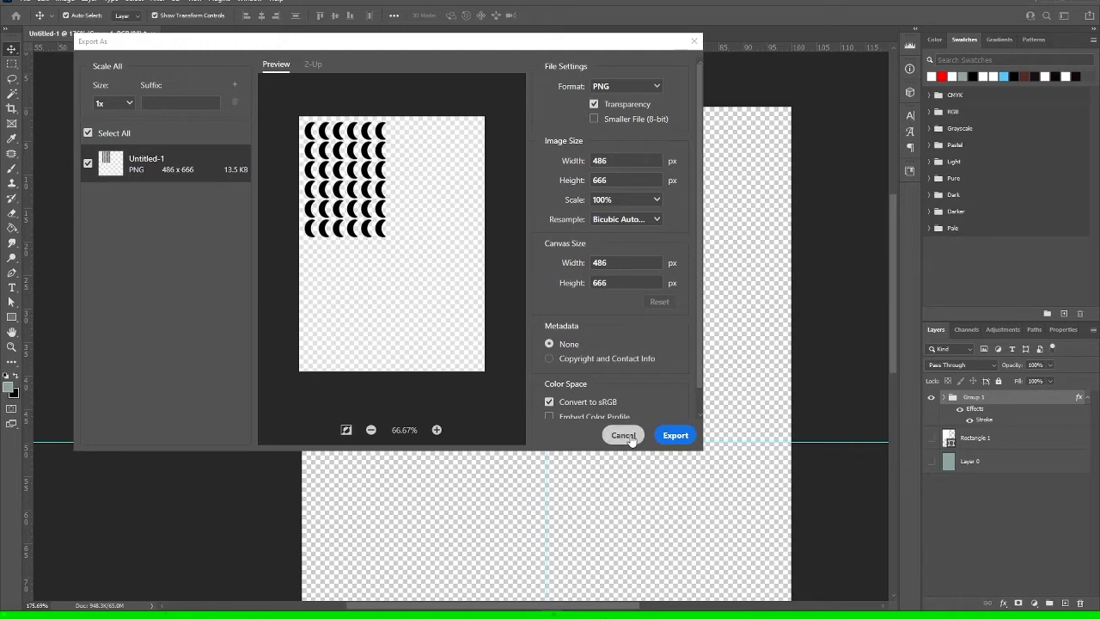
{"action": "left_click", "coordinate": [677, 434]}
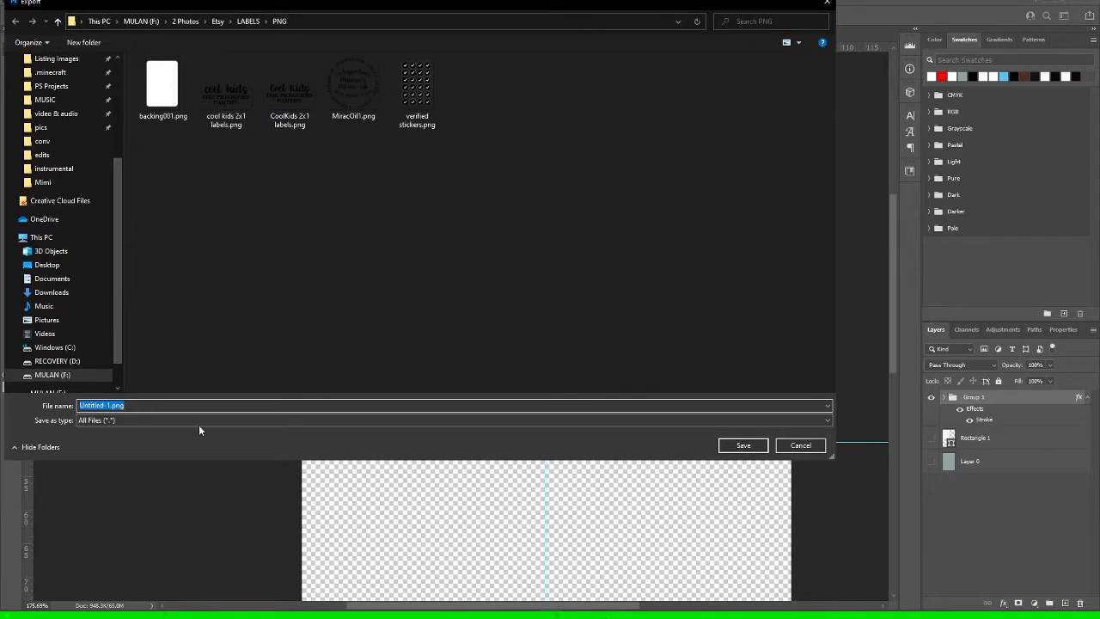
{"action": "type", "text": "cres"}
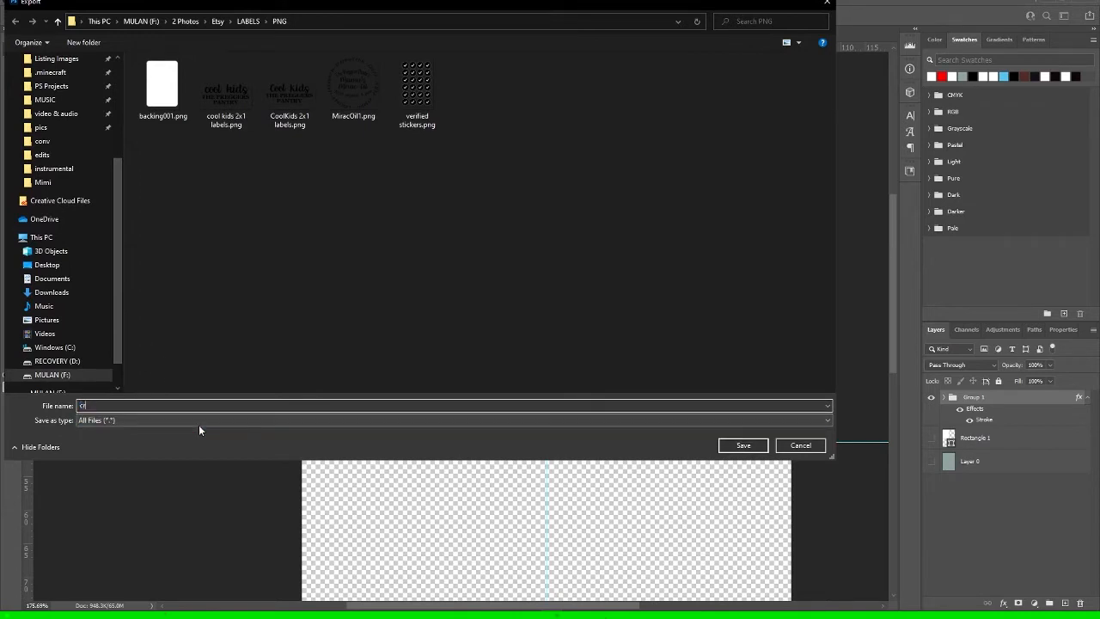
{"action": "type", "text": "cent"}
{"action": "key", "text": "Return"}
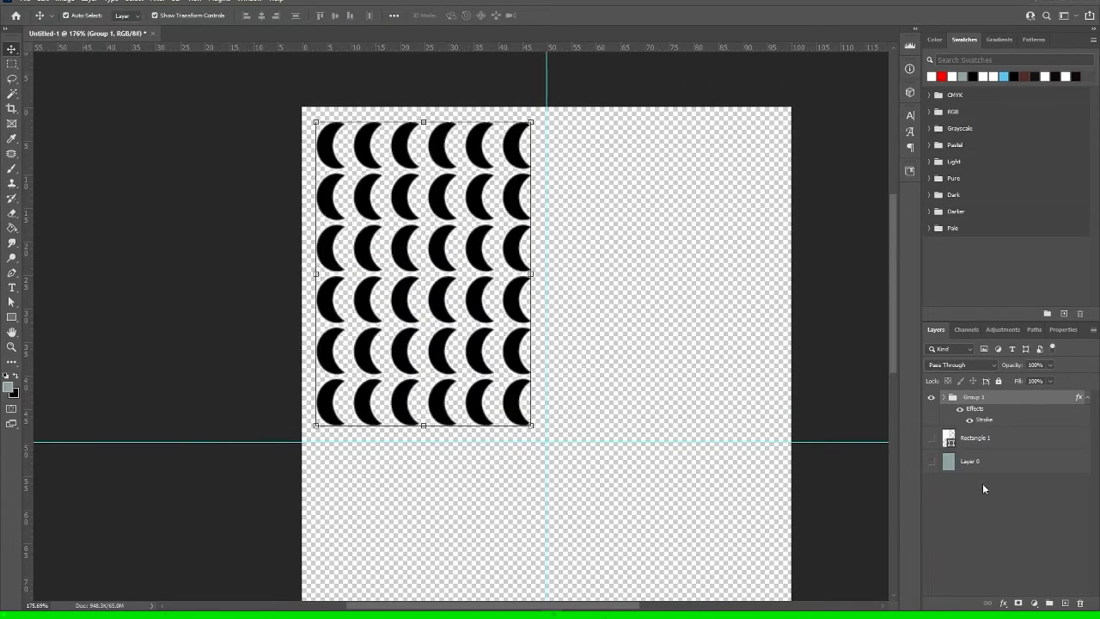
Show the rounded rectangle and background layers again, and select the rectangle together with the crescent group.
{"action": "left_click", "coordinate": [930, 438]}
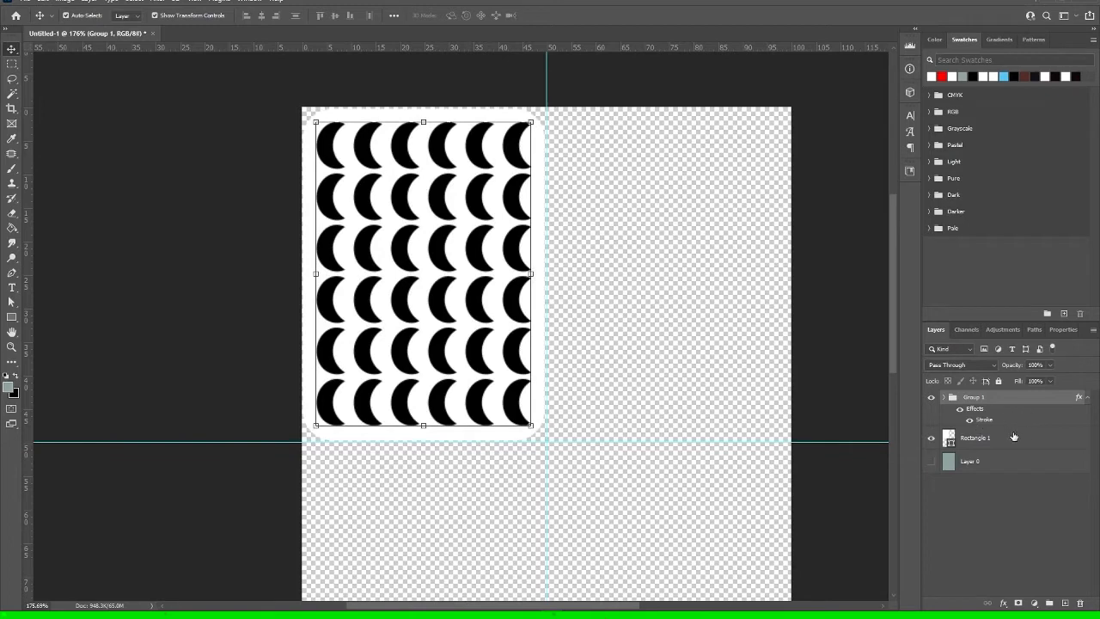
{"action": "left_click", "coordinate": [1014, 437]}
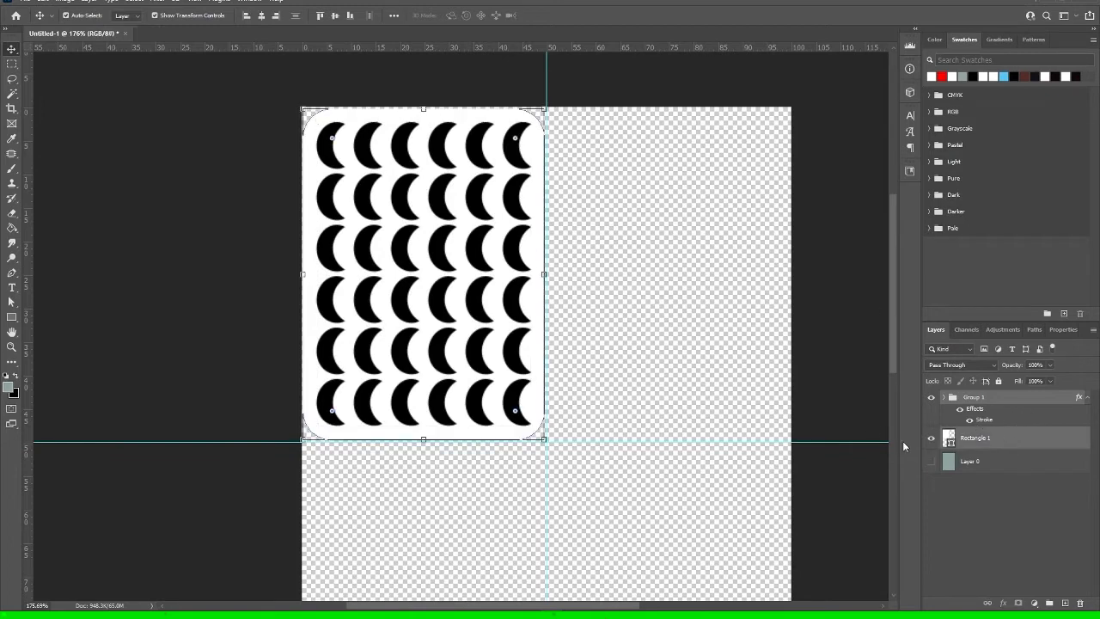
{"action": "left_click", "coordinate": [929, 463]}
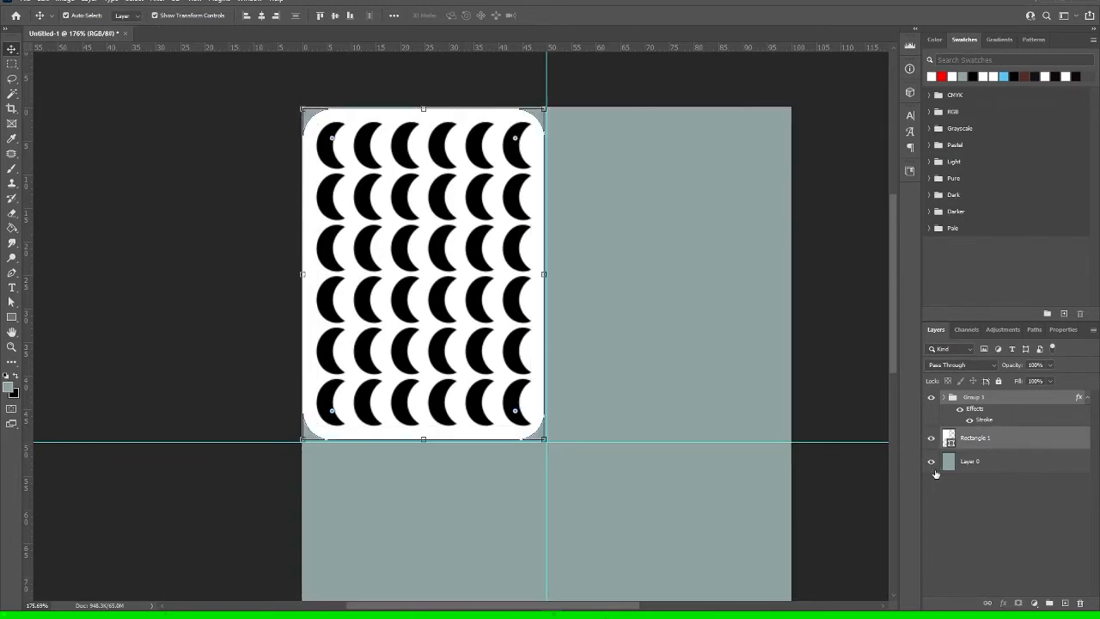
Duplicate the crescent group and its rounded rectangle into the other three quarters of the page.
{"action": "left_click_drag", "start_coordinate": [463, 308], "coordinate": [669, 311]}
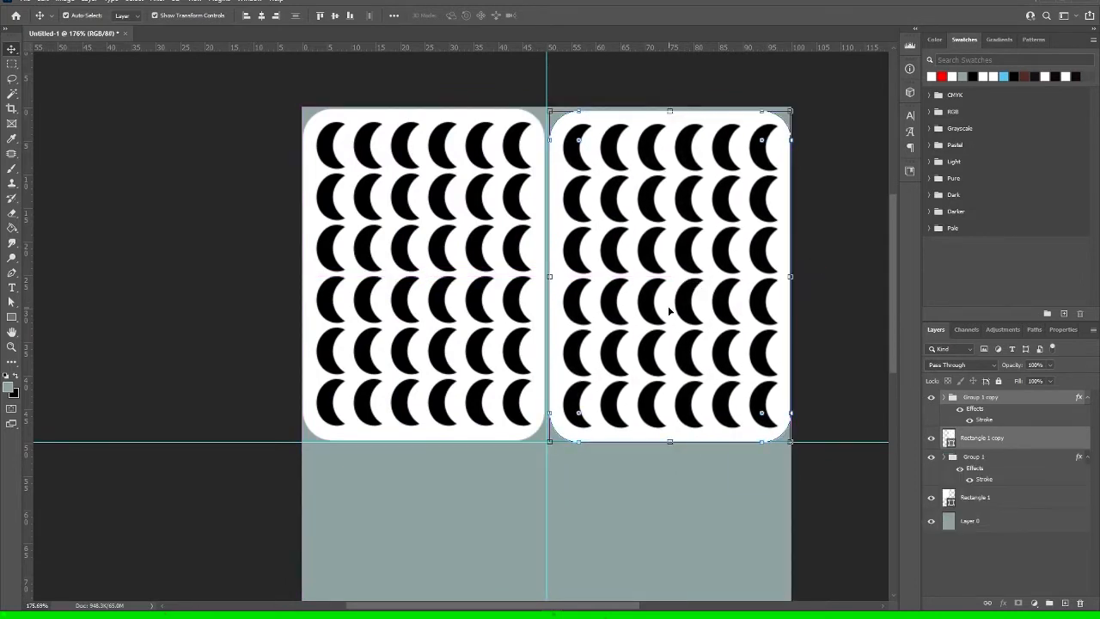
{"action": "scroll", "coordinate": [687, 404], "scroll_direction": "down", "scroll_amount": 5}
{"action": "scroll", "coordinate": [688, 410], "scroll_direction": "down", "scroll_amount": 2}
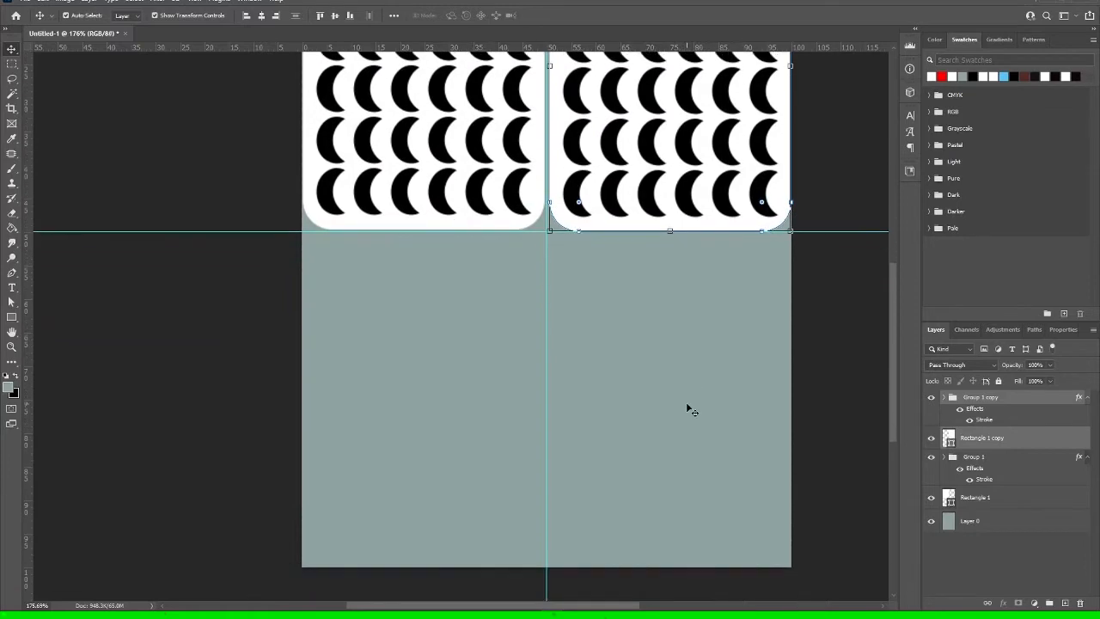
{"action": "left_click_drag", "start_coordinate": [665, 148], "coordinate": [413, 464]}
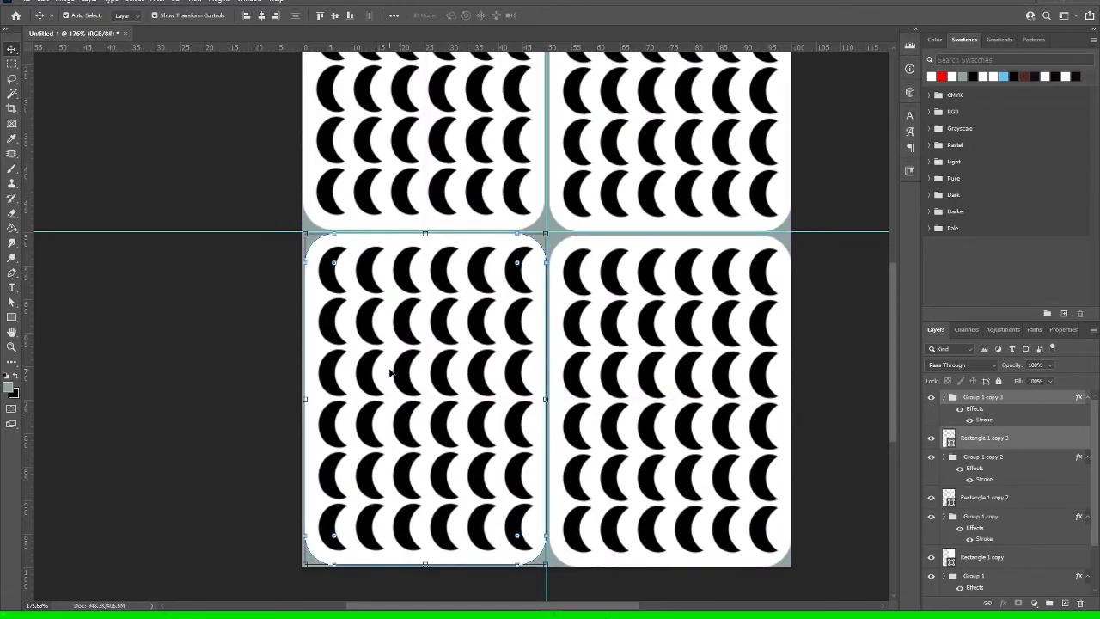
{"action": "key", "text": "ctrl+0"}
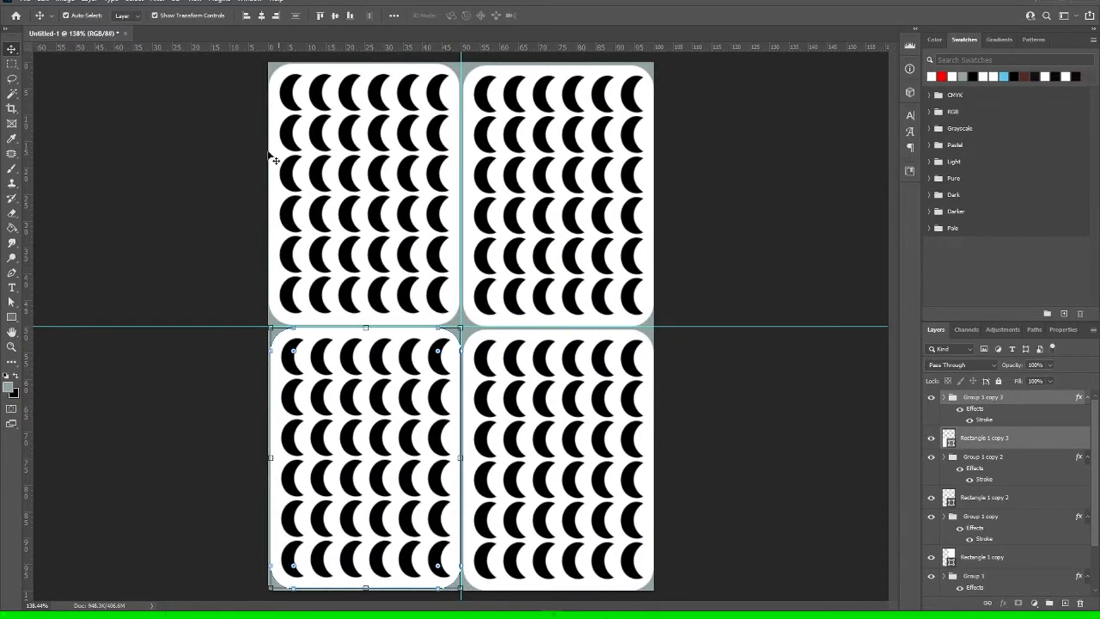
Undo the three duplications of the crescent sheet and deselect all layers.
{"action": "right_click", "coordinate": [95, 185]}
{"action": "left_click", "coordinate": [141, 147]}
{"action": "key", "text": "ctrl+z"}
{"action": "key", "text": "ctrl+z"}
{"action": "key", "text": "ctrl+z"}
{"action": "key", "text": "ctrl+z"}
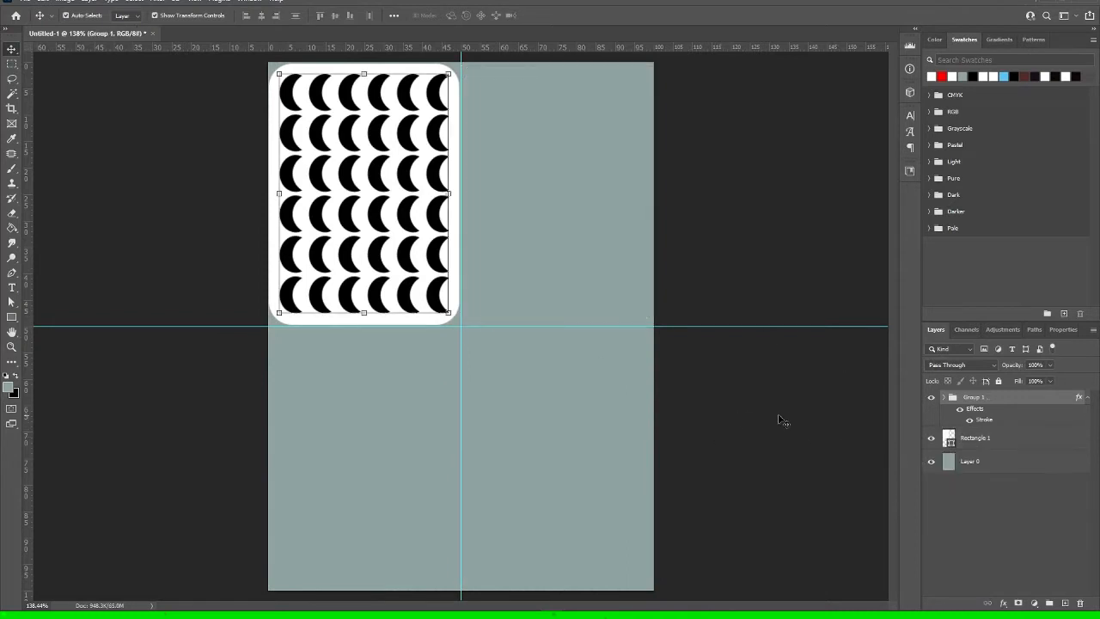
{"action": "left_click", "coordinate": [877, 442]}
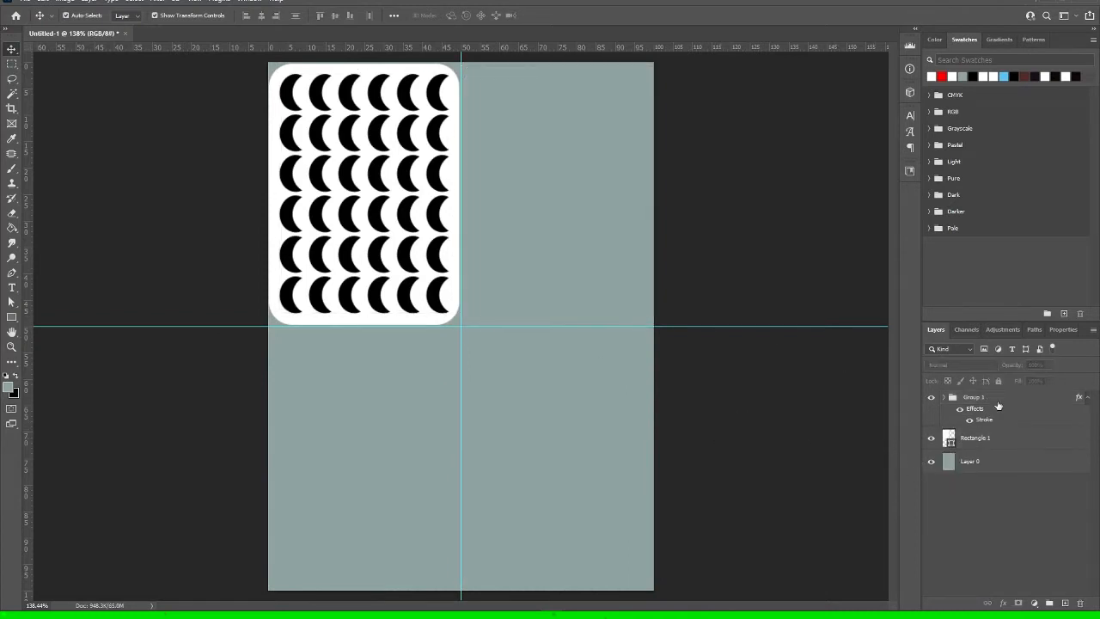
Hide the crescent group and the grey-green background layer, and select the rounded rectangle layer.
{"action": "left_click", "coordinate": [997, 400]}
{"action": "left_click", "coordinate": [931, 398]}
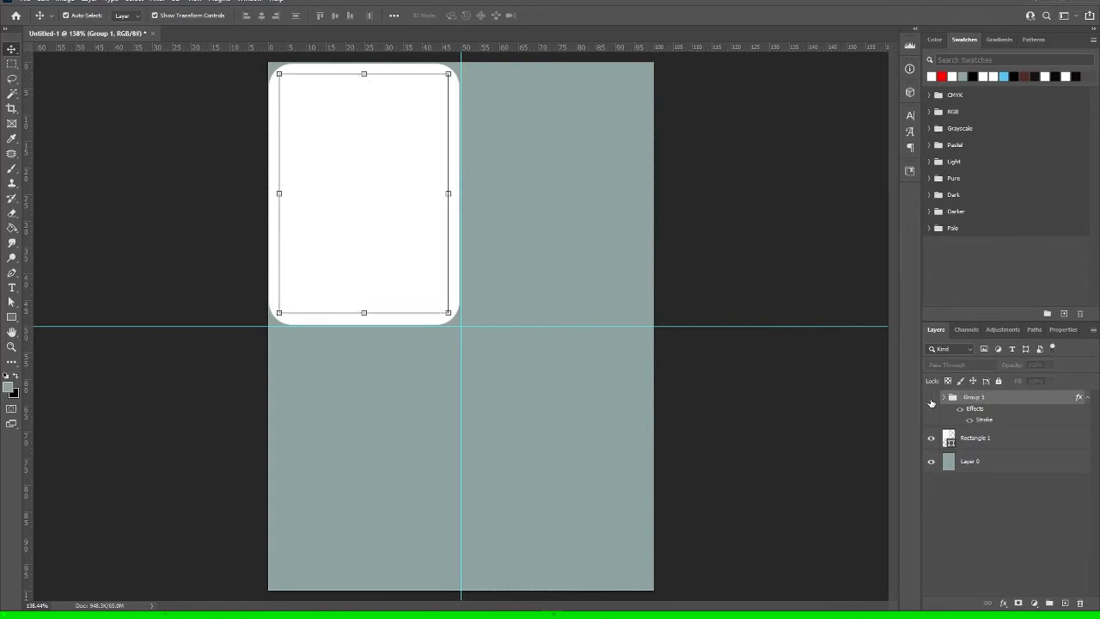
{"action": "left_click", "coordinate": [930, 461]}
{"action": "left_click", "coordinate": [1017, 446]}
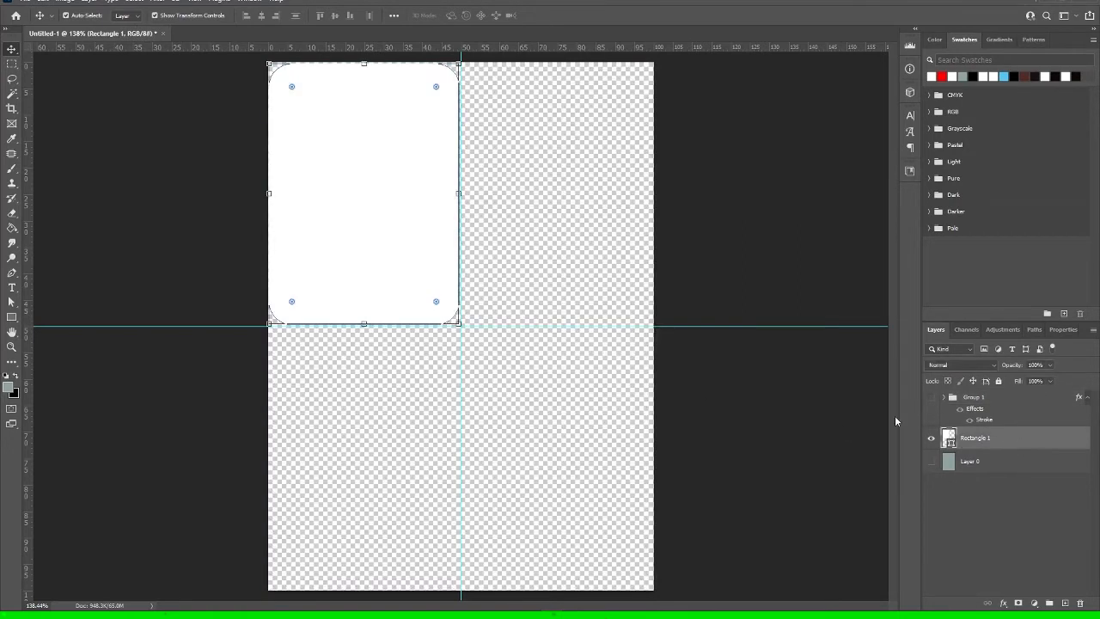
Export the white rounded rectangle as a transparent PNG named crescent_backing in the same folder as crescent.png.
{"action": "left_click", "coordinate": [26, 2]}
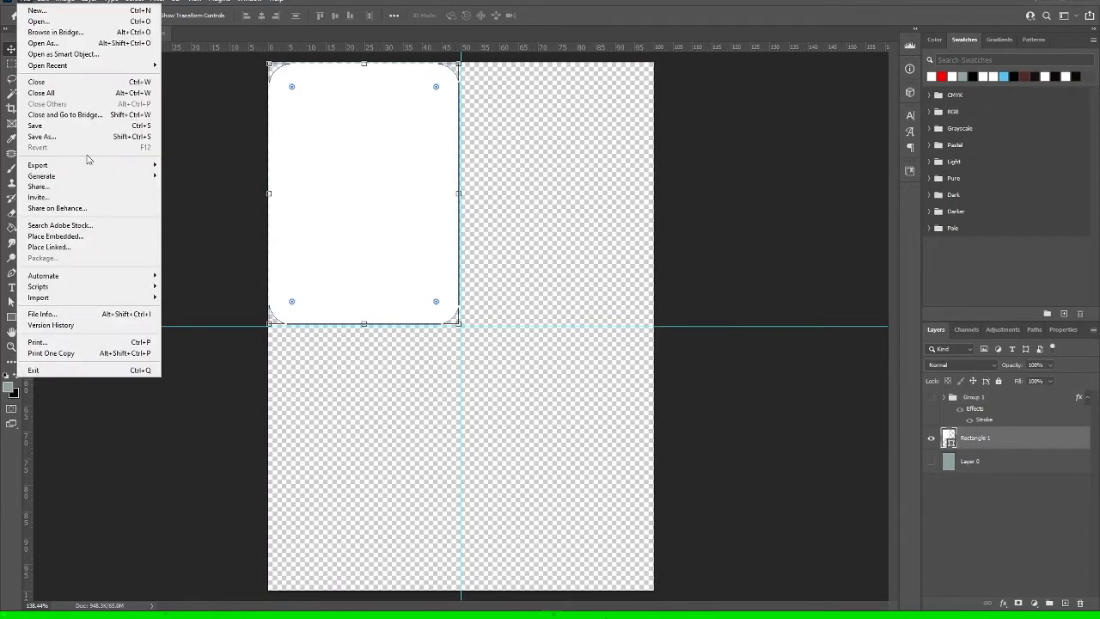
{"action": "mouse_move", "coordinate": [96, 165]}
{"action": "left_click", "coordinate": [196, 176]}
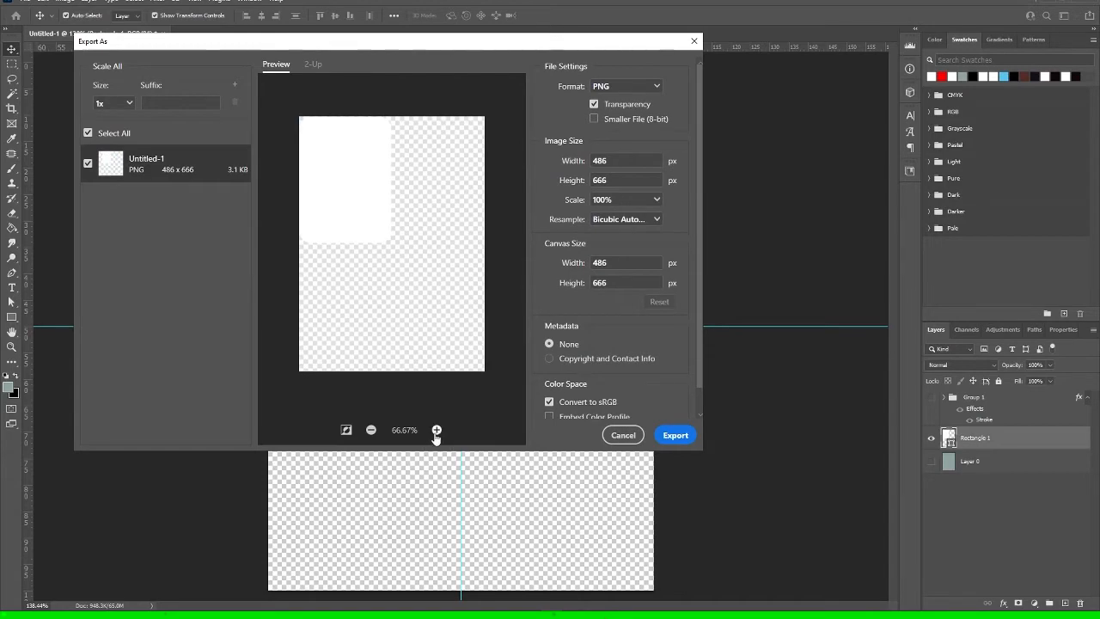
{"action": "left_click", "coordinate": [683, 435]}
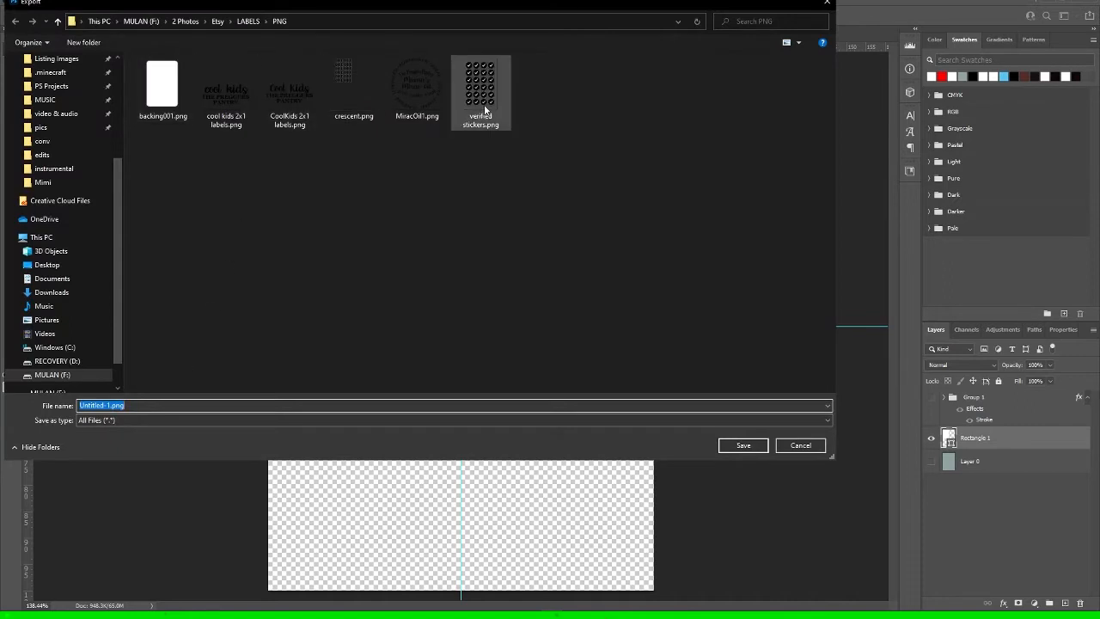
{"action": "left_click", "coordinate": [353, 100]}
{"action": "double_click", "coordinate": [125, 408]}
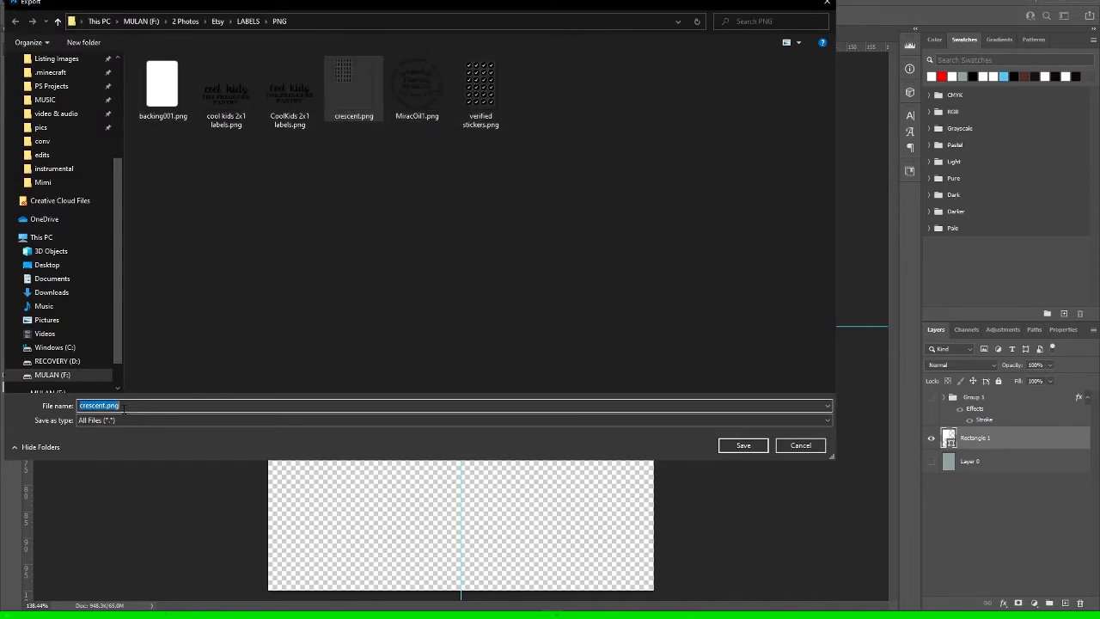
{"action": "left_click", "coordinate": [125, 408]}
{"action": "key", "text": "BackSpace"}
{"action": "key", "text": "BackSpace"}
{"action": "key", "text": "BackSpace"}
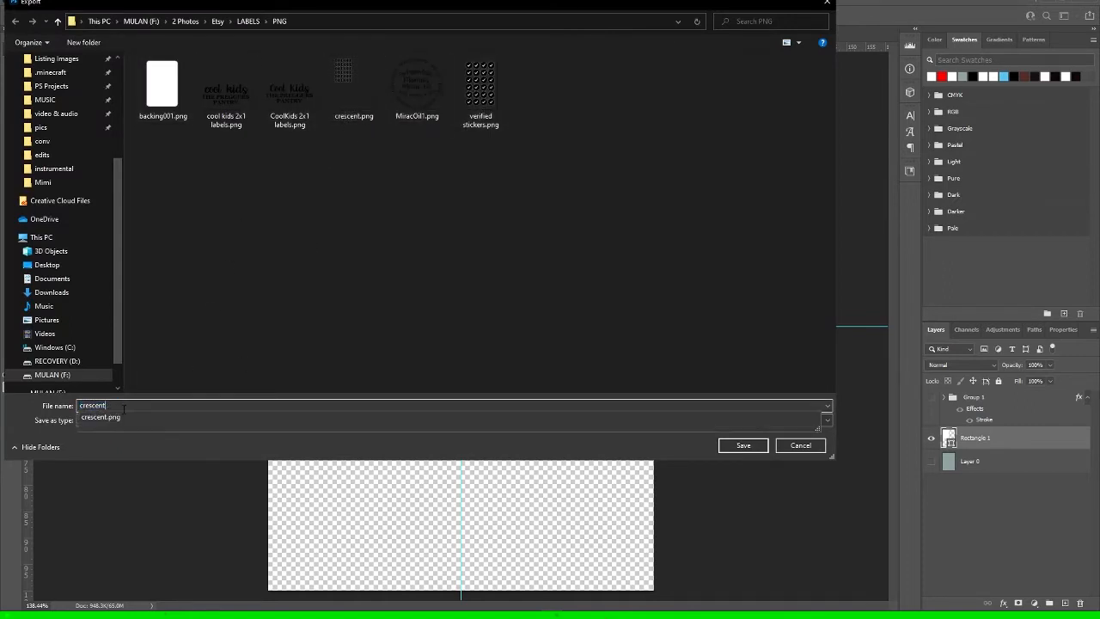
{"action": "type", "text": "_backing"}
{"action": "key", "text": "Return"}
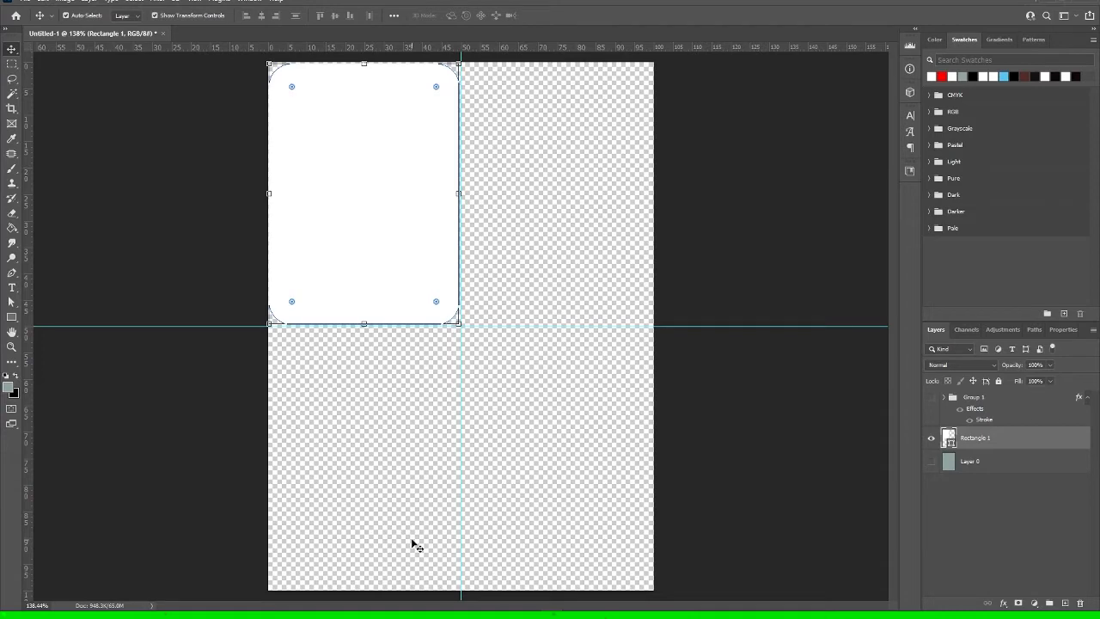
Switch to Cricut Design Space with its window maximised and start a new blank project.
{"action": "key", "text": "super"}
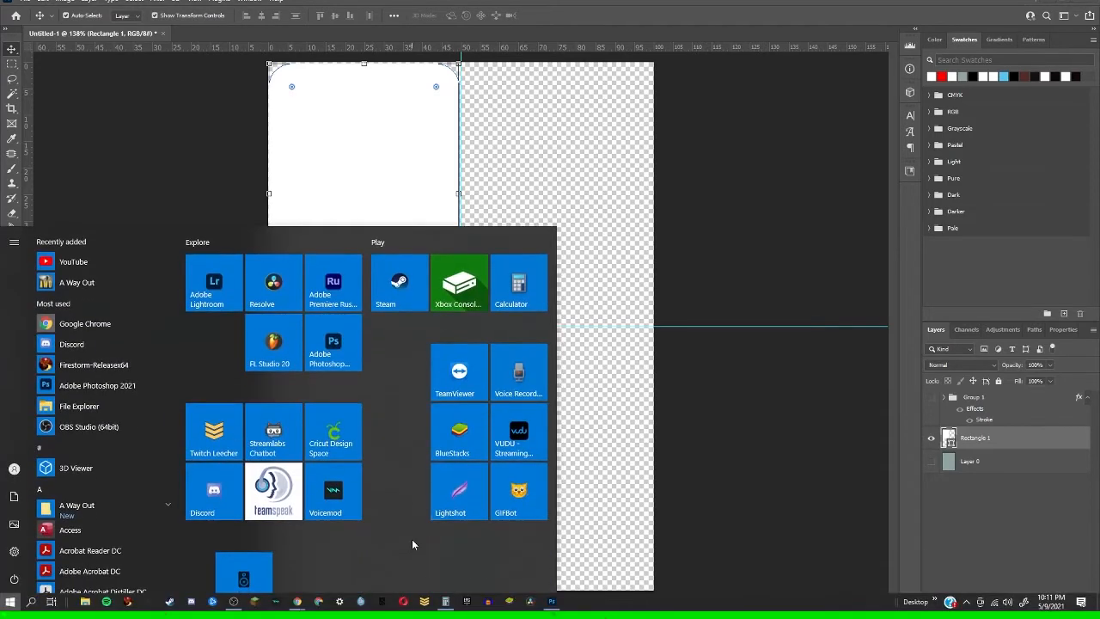
{"action": "type", "text": "cricut"}
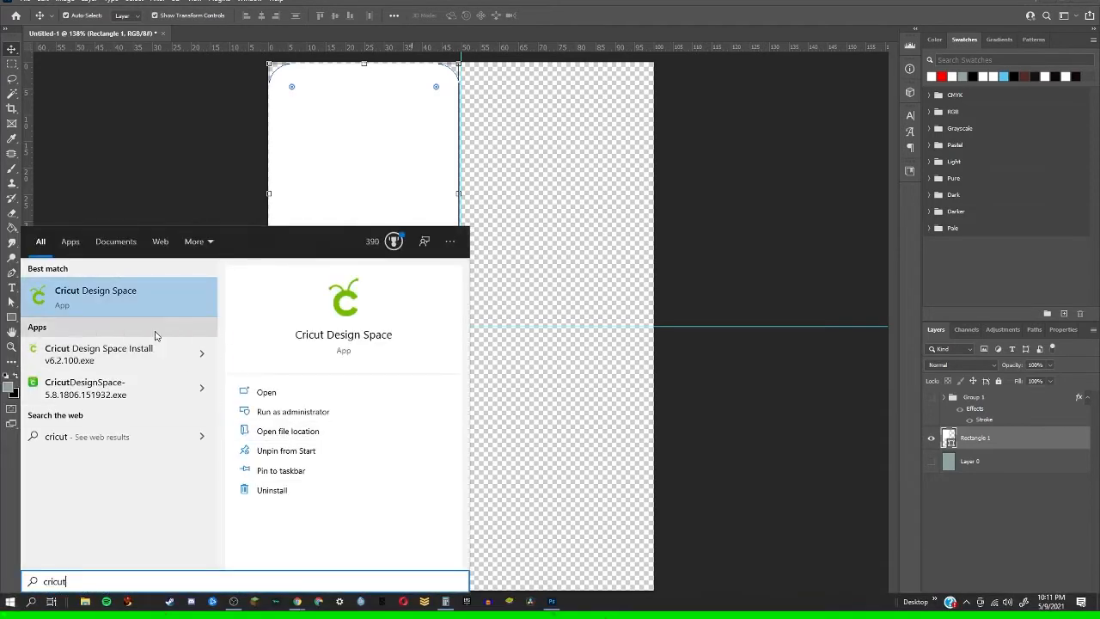
{"action": "left_click", "coordinate": [148, 295]}
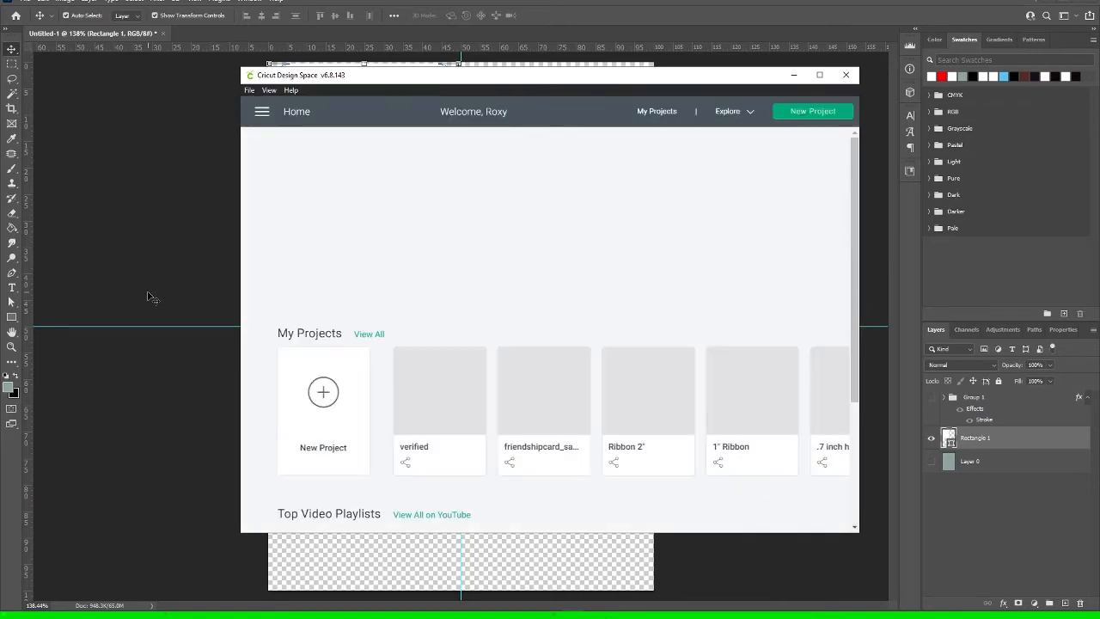
{"action": "left_click", "coordinate": [819, 75]}
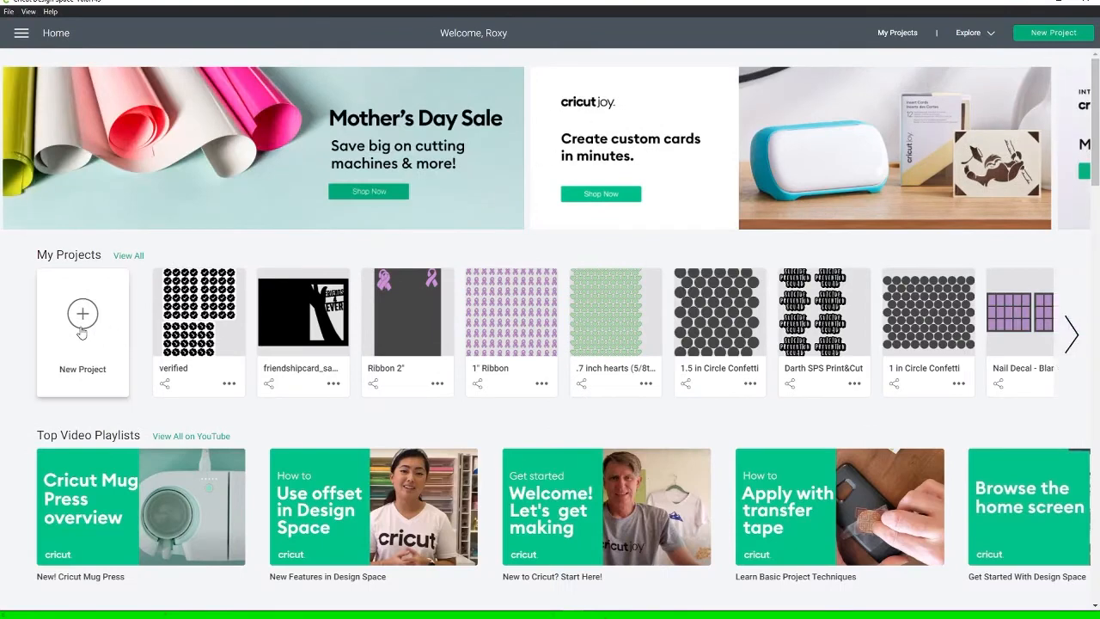
{"action": "left_click", "coordinate": [82, 331]}
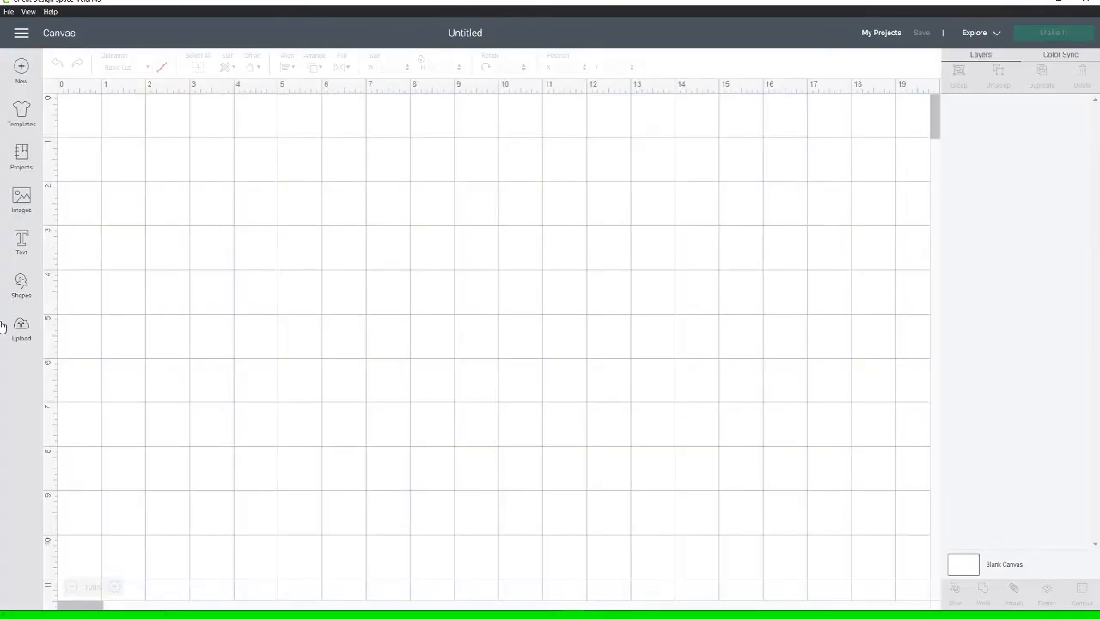
Start an image upload and open crescent.png from the Etsy > LABELS > PNG folder.
{"action": "left_click", "coordinate": [20, 329]}
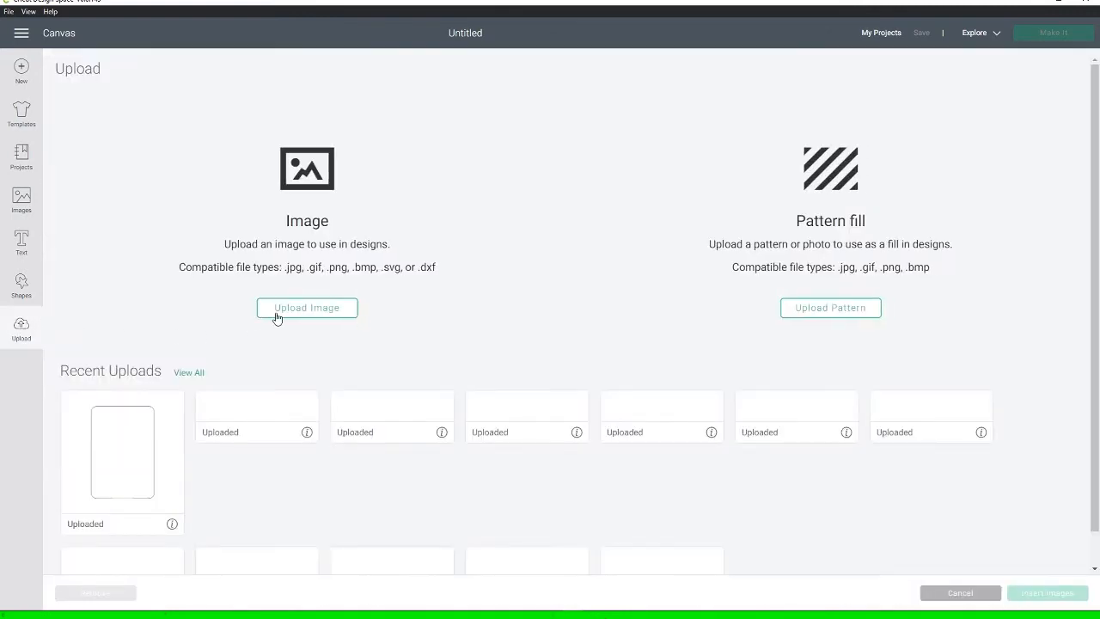
{"action": "left_click", "coordinate": [277, 314]}
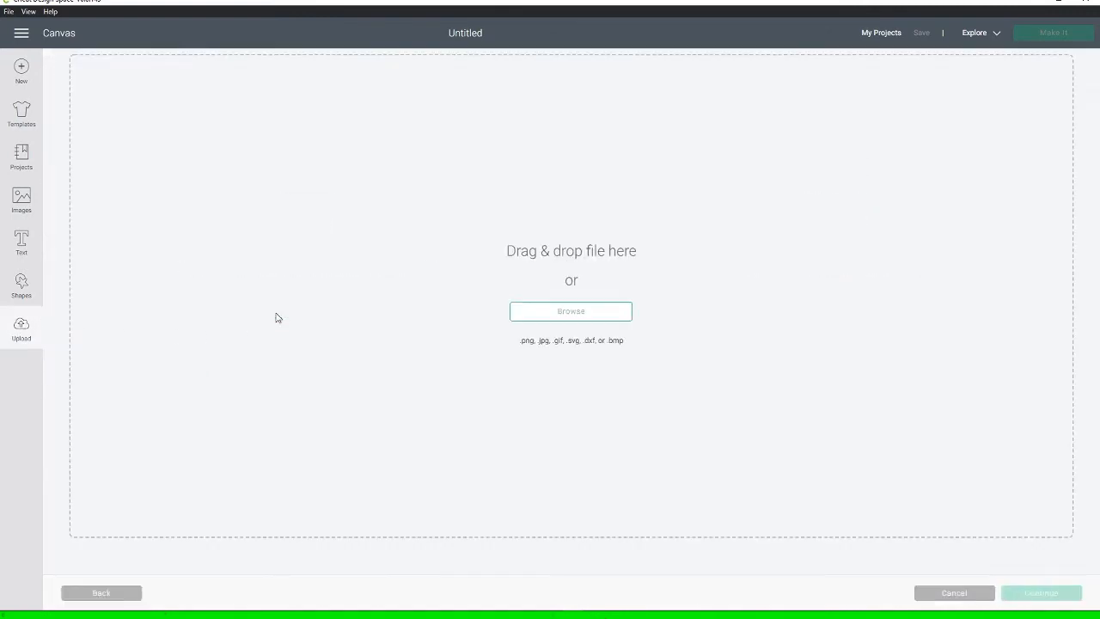
{"action": "left_click", "coordinate": [555, 315]}
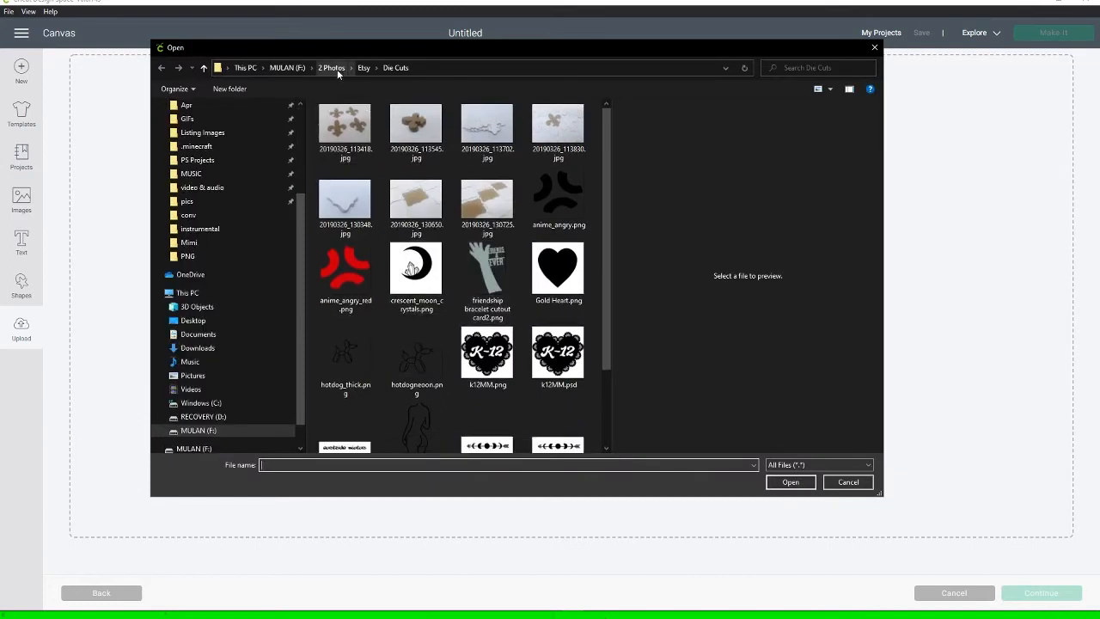
{"action": "left_click", "coordinate": [364, 68]}
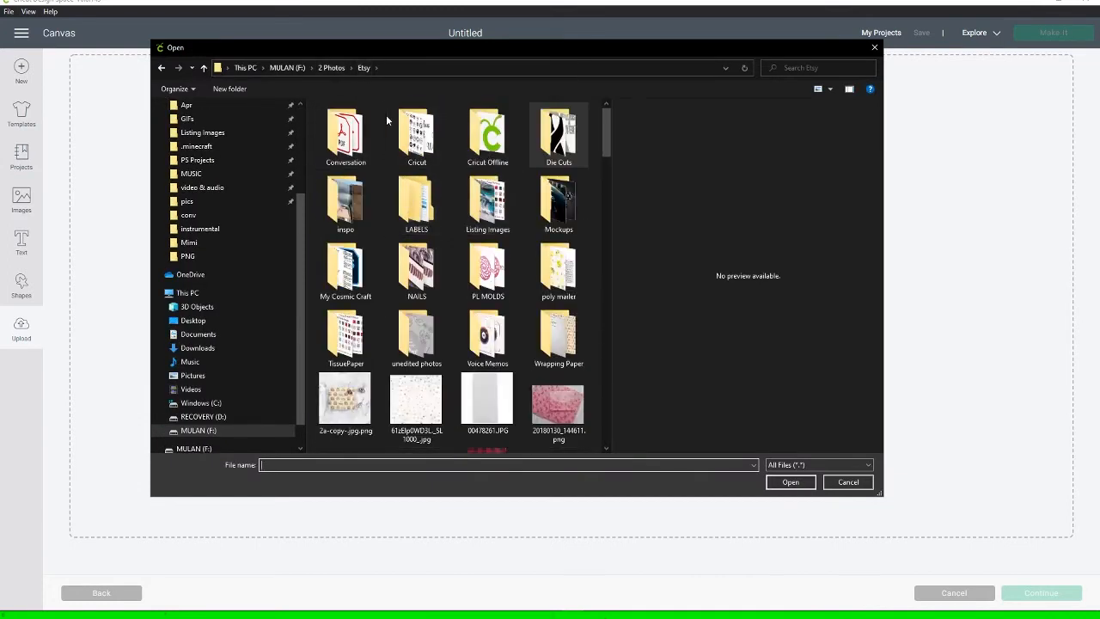
{"action": "double_click", "coordinate": [416, 202]}
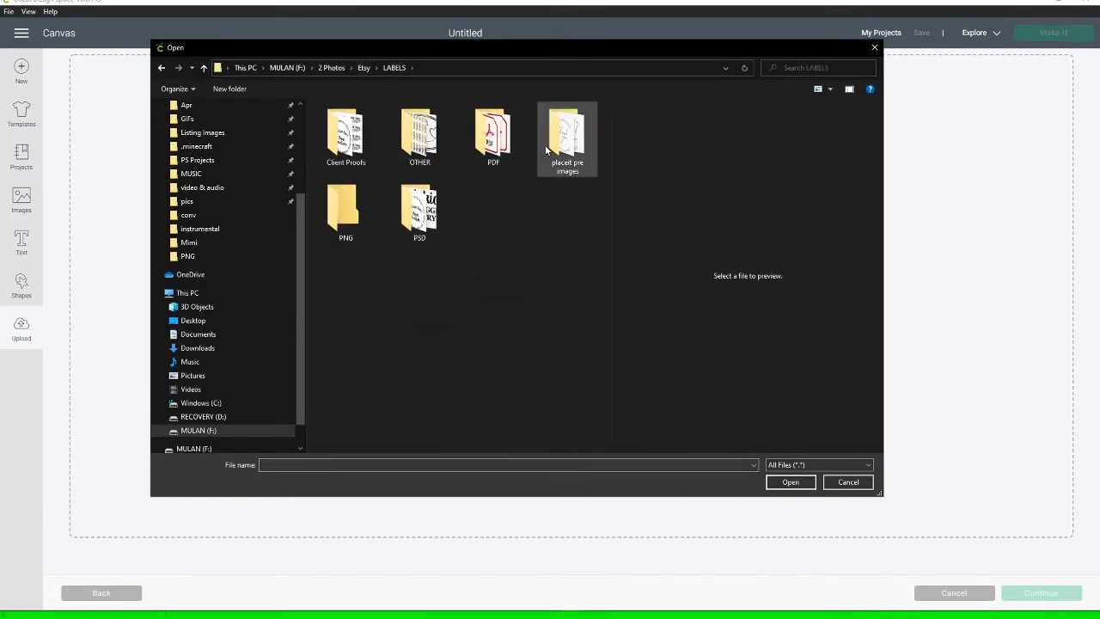
{"action": "double_click", "coordinate": [346, 211]}
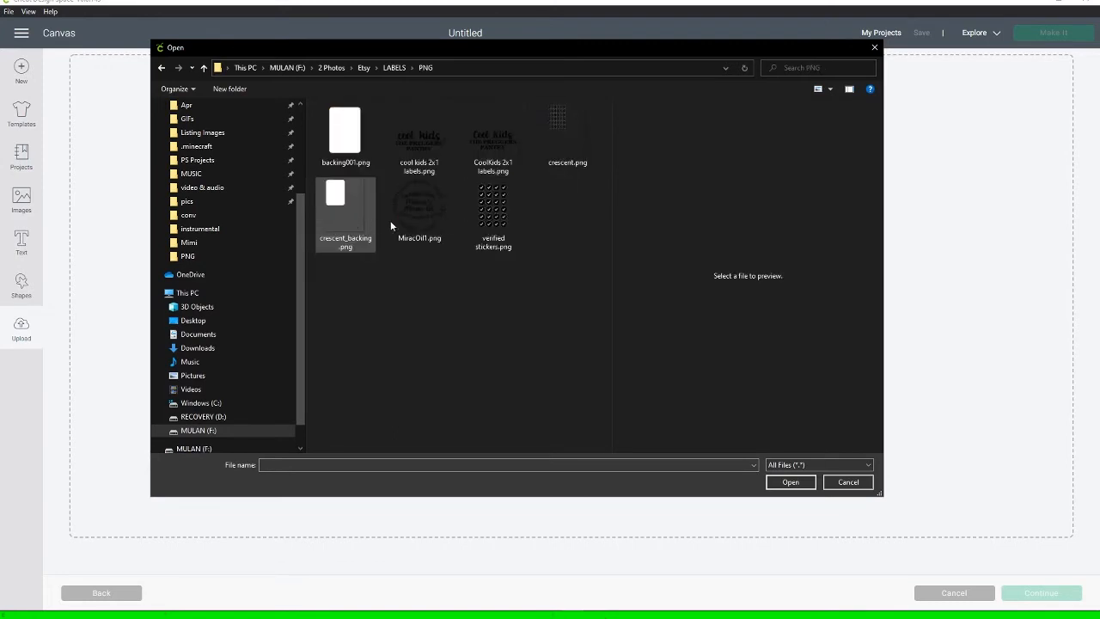
{"action": "left_click", "coordinate": [572, 158]}
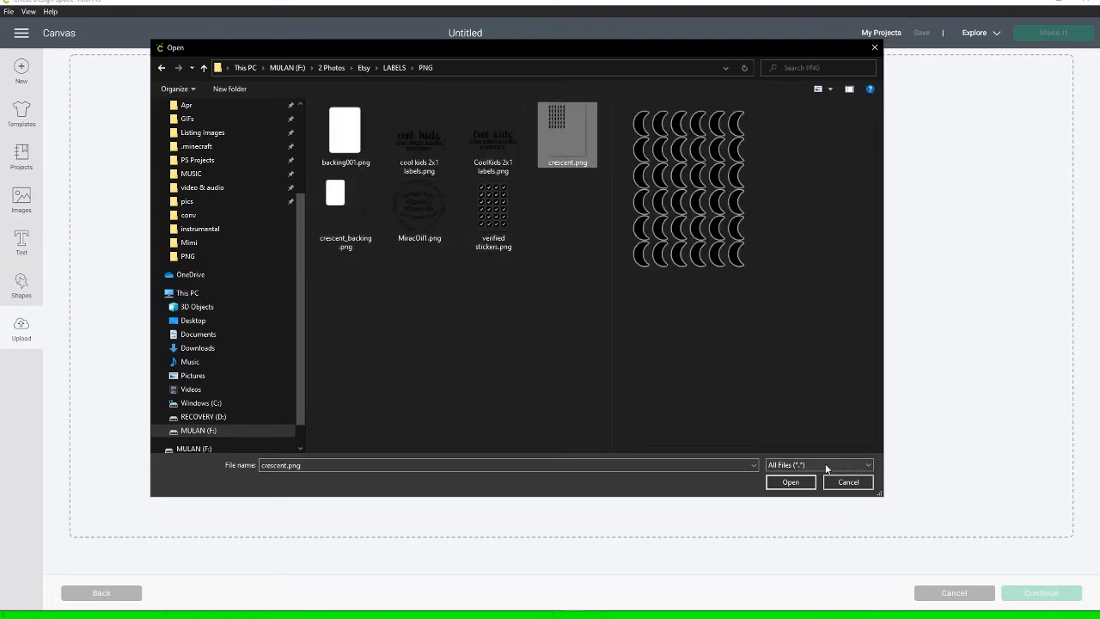
{"action": "left_click", "coordinate": [782, 481]}
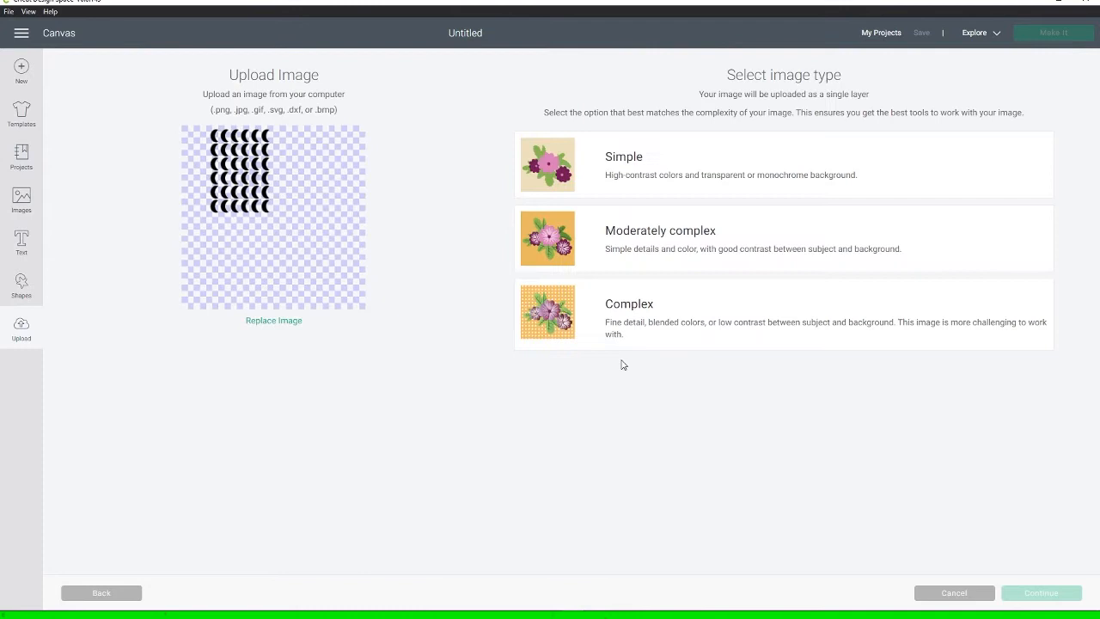
Set the crescent image type to Simple and crop away the empty area around the crescents.
{"action": "left_click", "coordinate": [615, 163]}
{"action": "left_click", "coordinate": [1042, 601]}
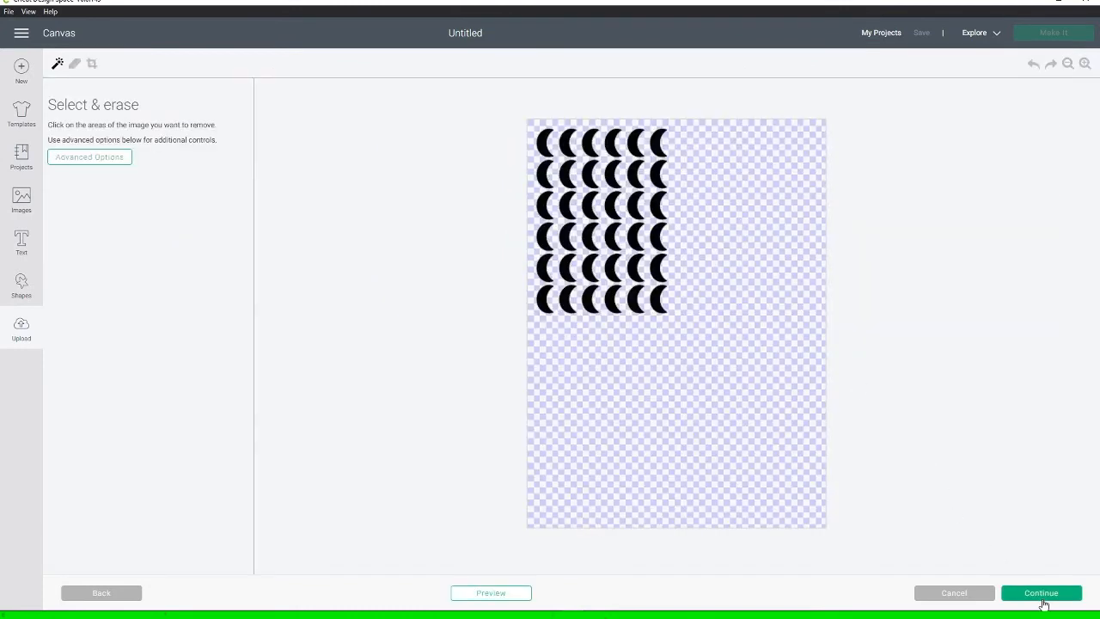
{"action": "left_click", "coordinate": [91, 63]}
{"action": "mouse_move", "coordinate": [689, 329]}
{"action": "left_mouse_down"}
{"action": "mouse_move", "coordinate": [528, 204]}
{"action": "mouse_move", "coordinate": [604, 118]}
{"action": "mouse_move", "coordinate": [535, 120]}
{"action": "mouse_move", "coordinate": [539, 197]}
{"action": "mouse_move", "coordinate": [527, 152]}
{"action": "mouse_move", "coordinate": [526, 119]}
{"action": "mouse_move", "coordinate": [639, 265]}
{"action": "mouse_move", "coordinate": [527, 119]}
{"action": "left_mouse_up"}
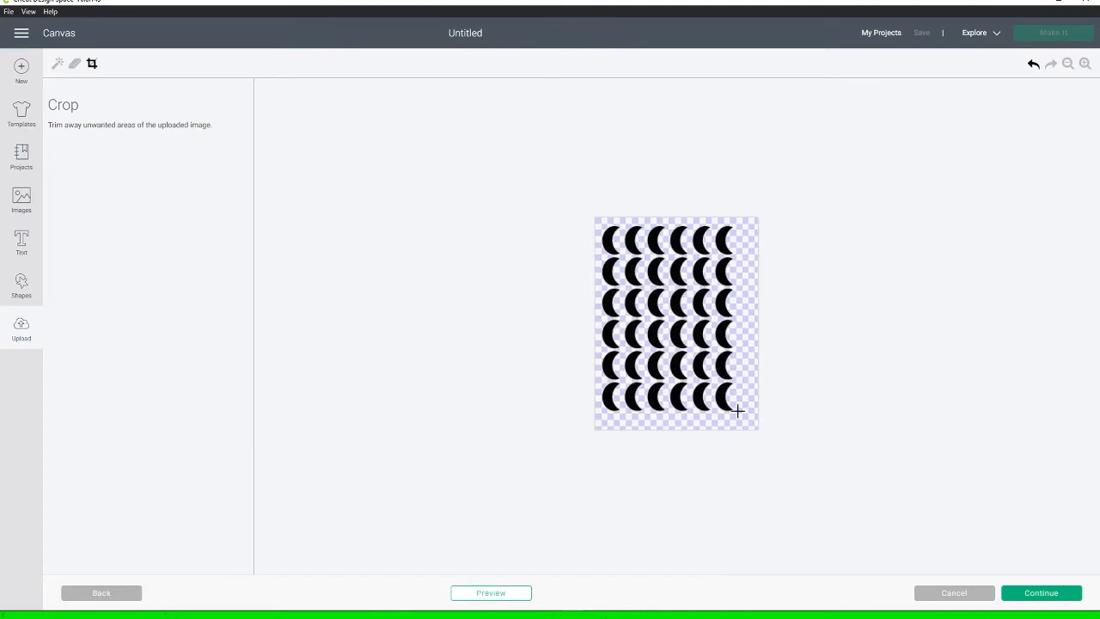
{"action": "left_click_drag", "start_coordinate": [741, 416], "coordinate": [595, 219]}
Upload the cropped crescent image as a Print Then Cut image.
{"action": "left_click", "coordinate": [1038, 593]}
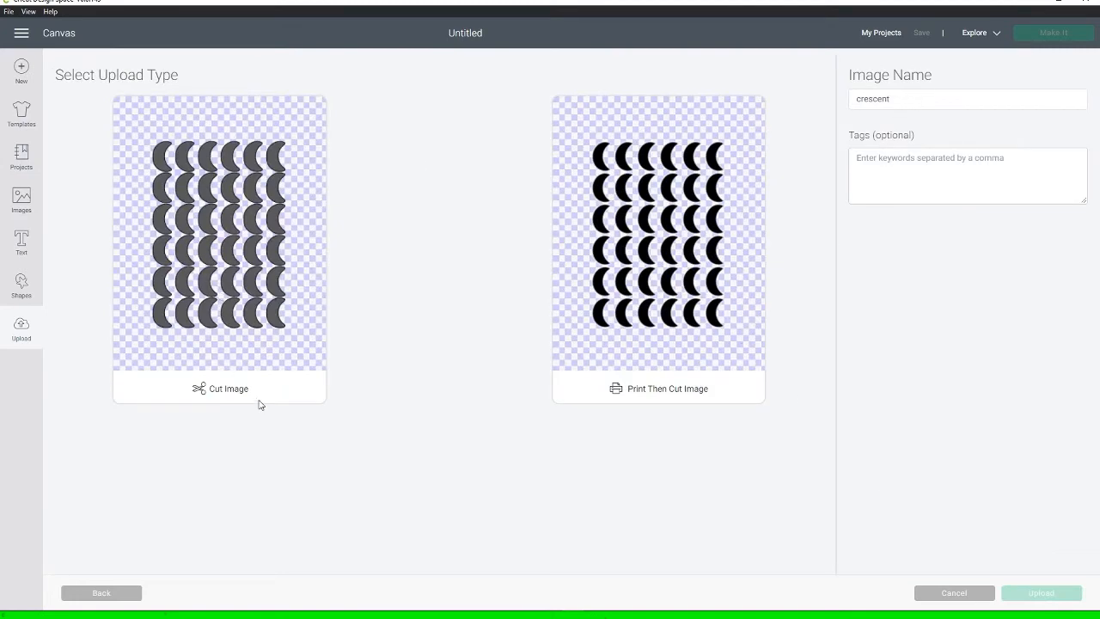
{"action": "left_click", "coordinate": [696, 285]}
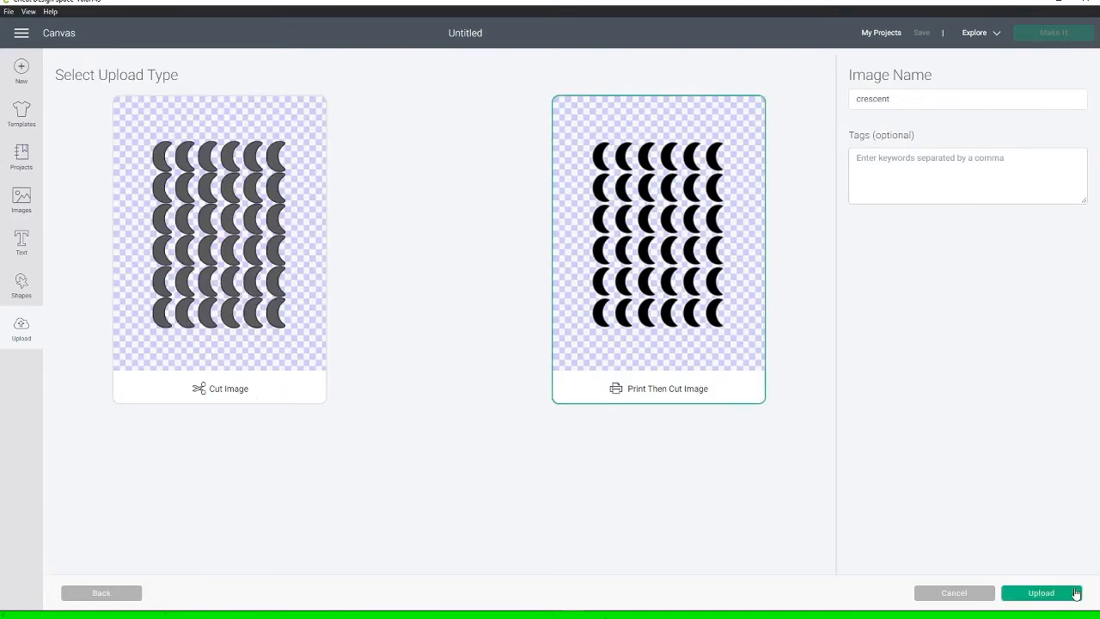
{"action": "left_click", "coordinate": [1028, 595]}
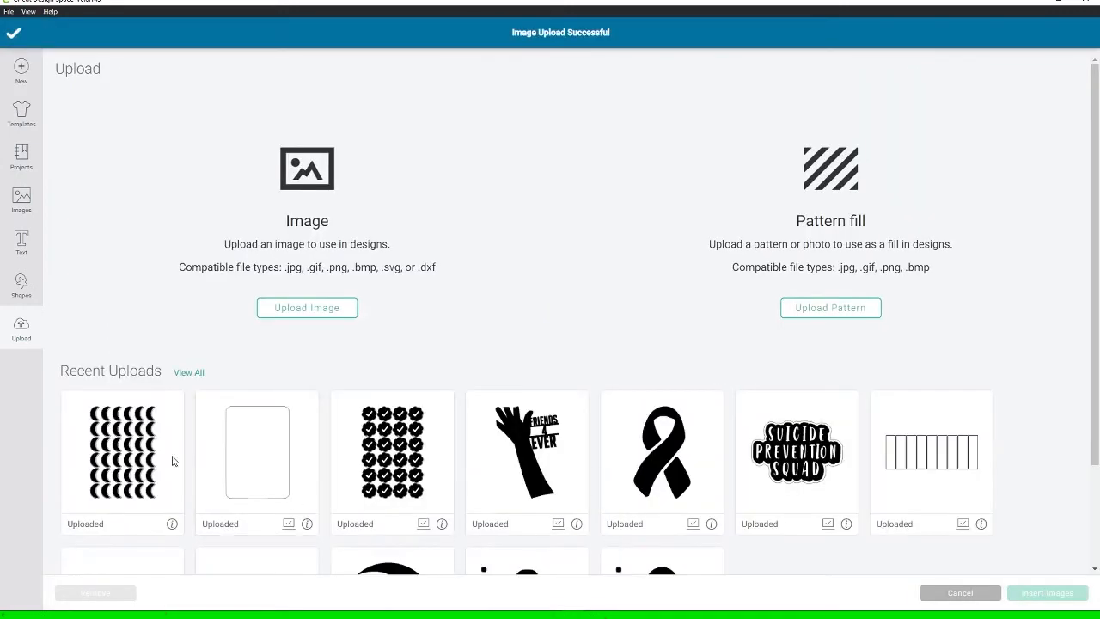
Start another image upload and open crescent_backing.png from the Etsy > LABELS > PNG folder.
{"action": "left_click", "coordinate": [273, 308]}
{"action": "left_click", "coordinate": [601, 320]}
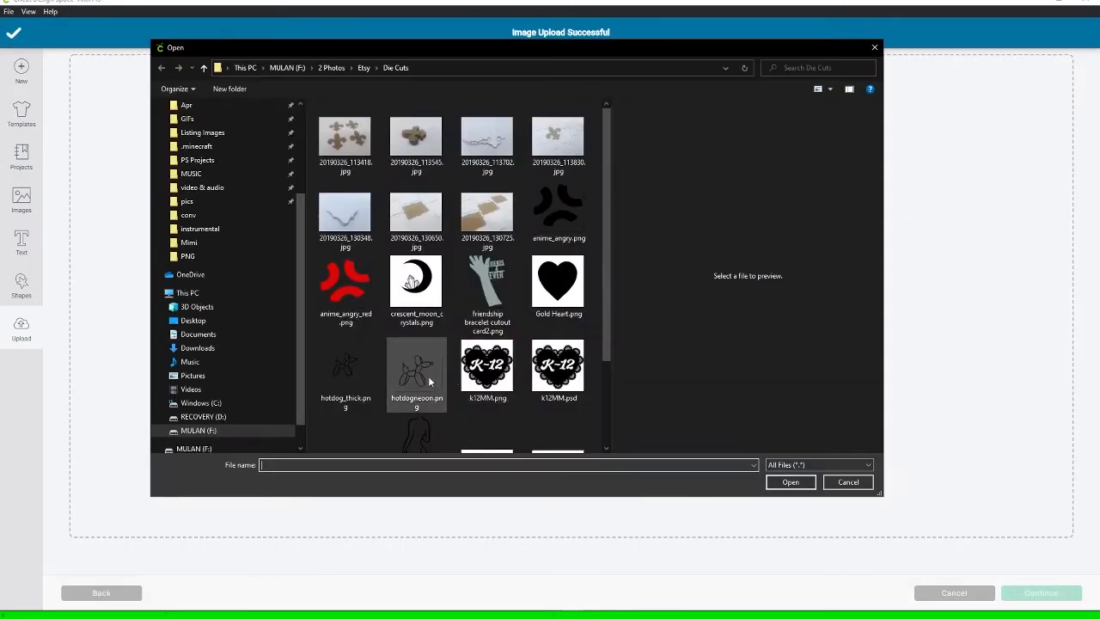
{"action": "left_click", "coordinate": [361, 68]}
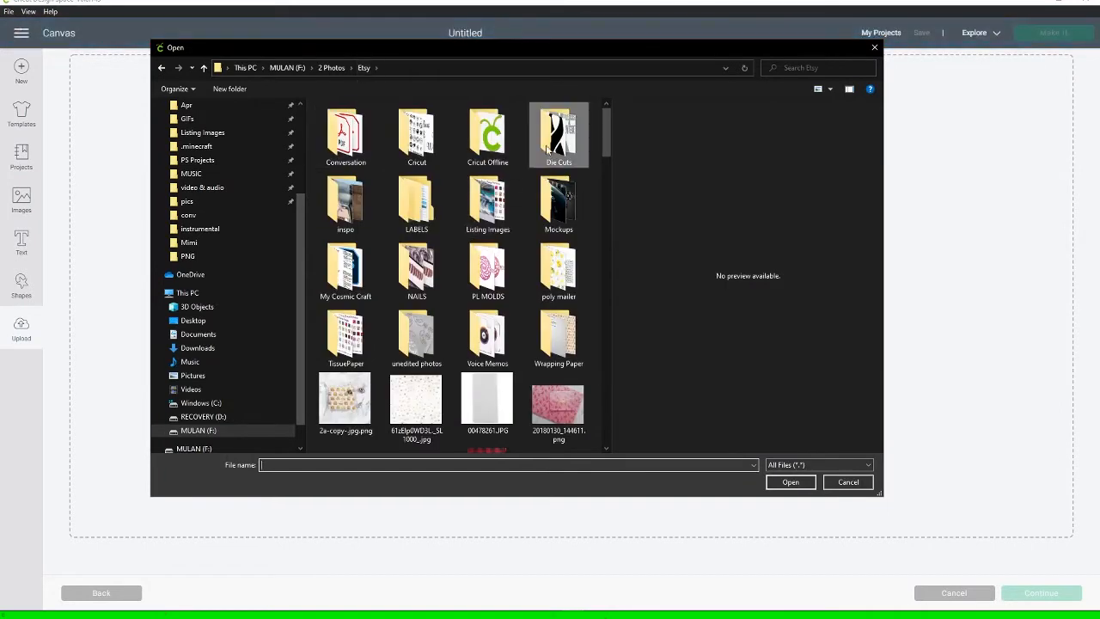
{"action": "double_click", "coordinate": [416, 211]}
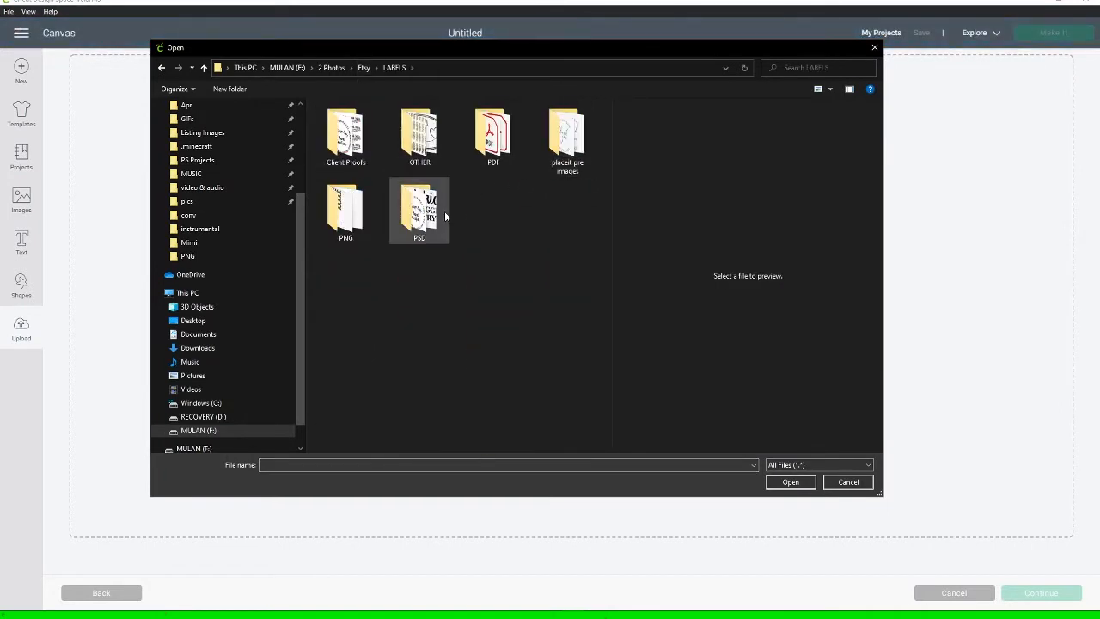
{"action": "double_click", "coordinate": [340, 212]}
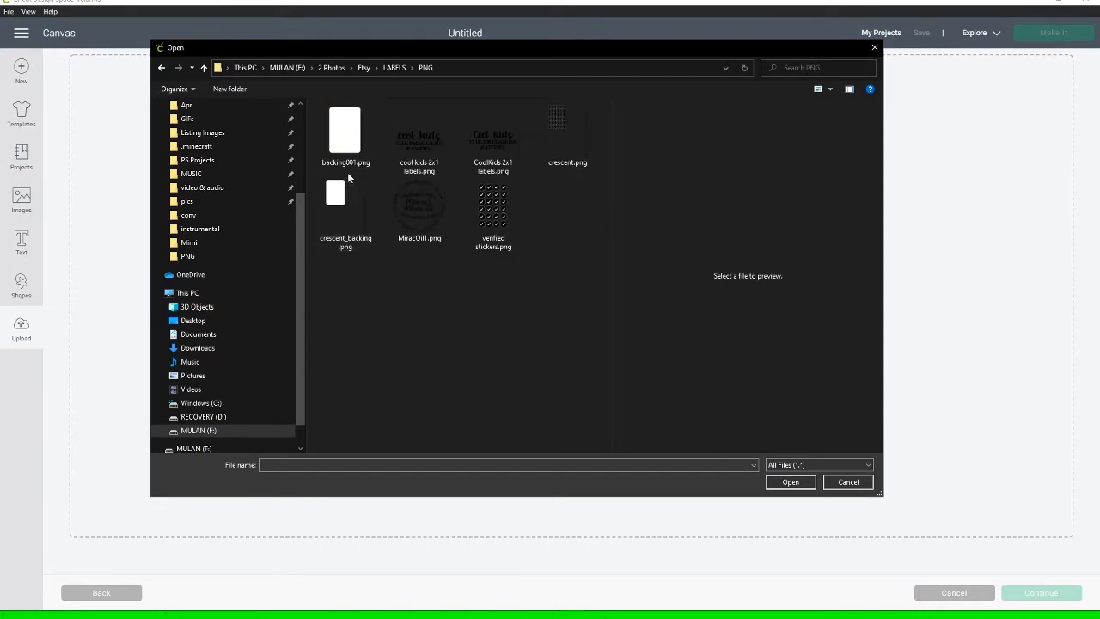
{"action": "left_click", "coordinate": [353, 203]}
{"action": "left_click", "coordinate": [791, 482]}
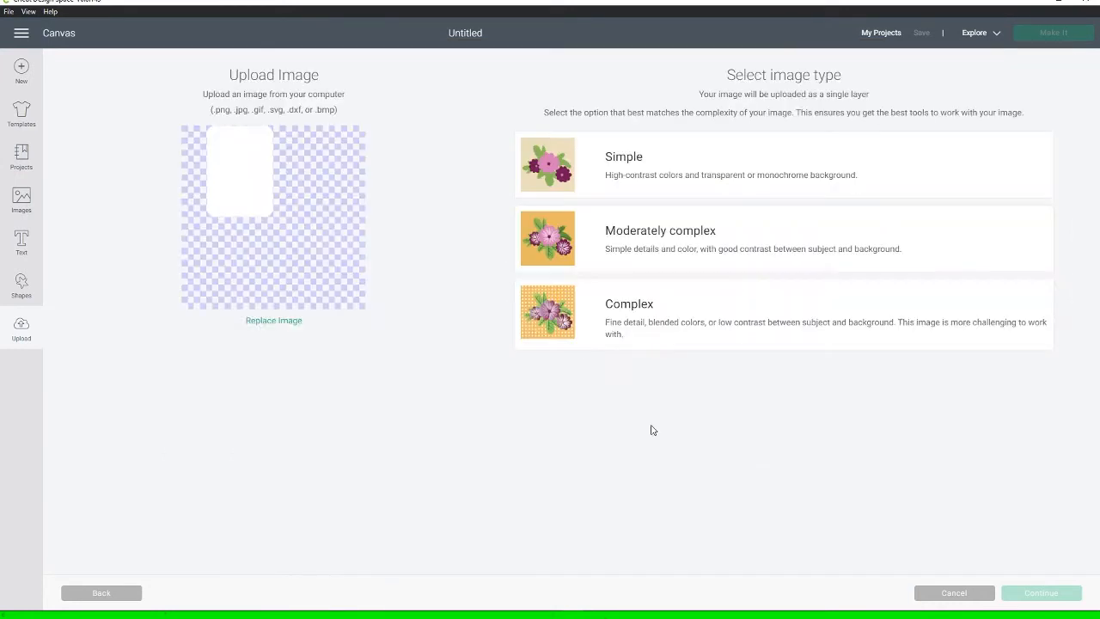
Set the backing image type to Simple and upload it uncropped as a Print Then Cut image.
{"action": "left_click", "coordinate": [619, 179]}
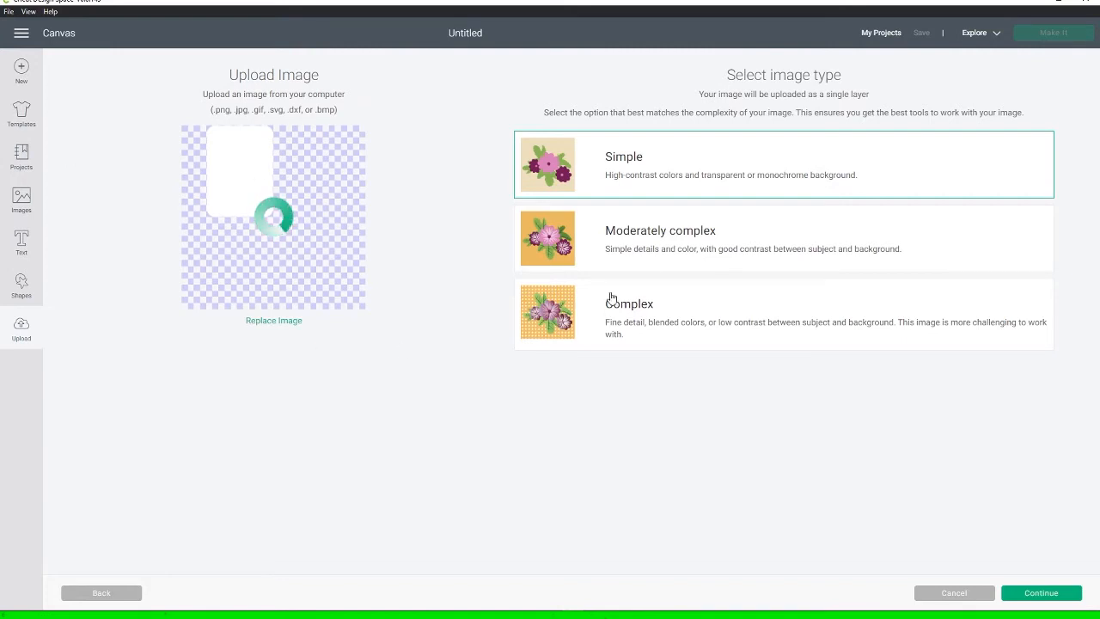
{"action": "left_click", "coordinate": [1025, 593]}
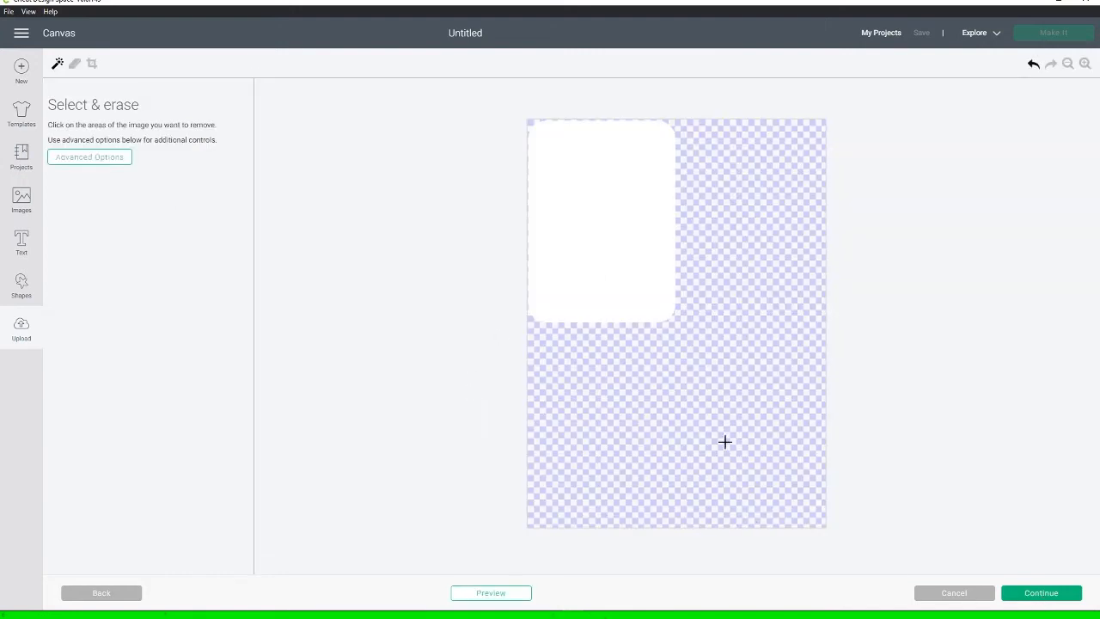
{"action": "left_click", "coordinate": [725, 443]}
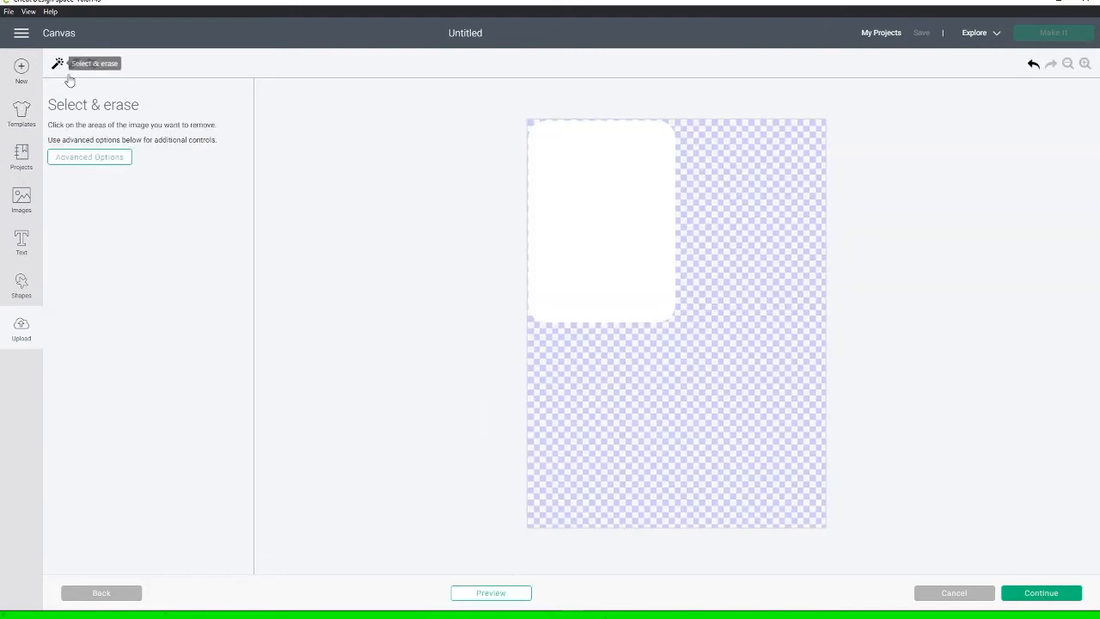
{"action": "left_click", "coordinate": [1041, 592]}
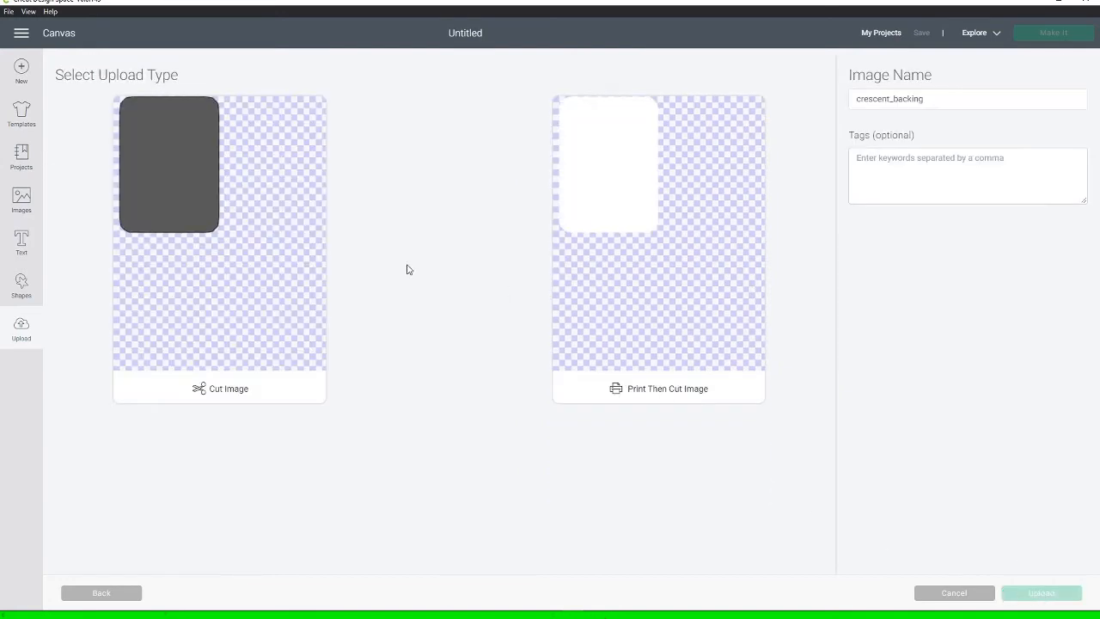
{"action": "left_click", "coordinate": [683, 324]}
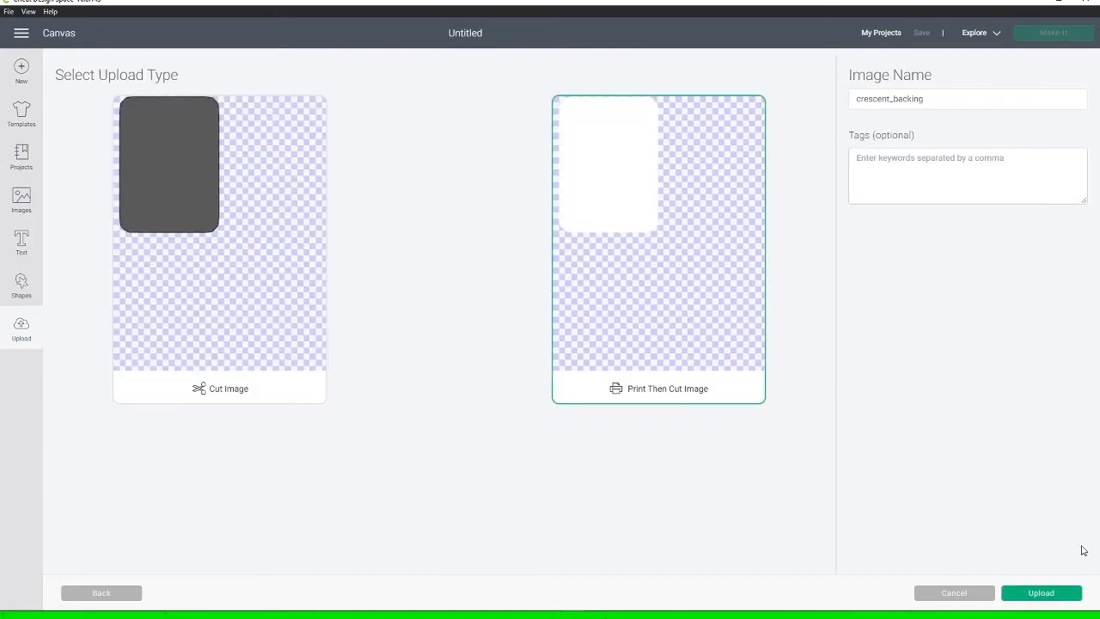
{"action": "left_click", "coordinate": [1037, 600]}
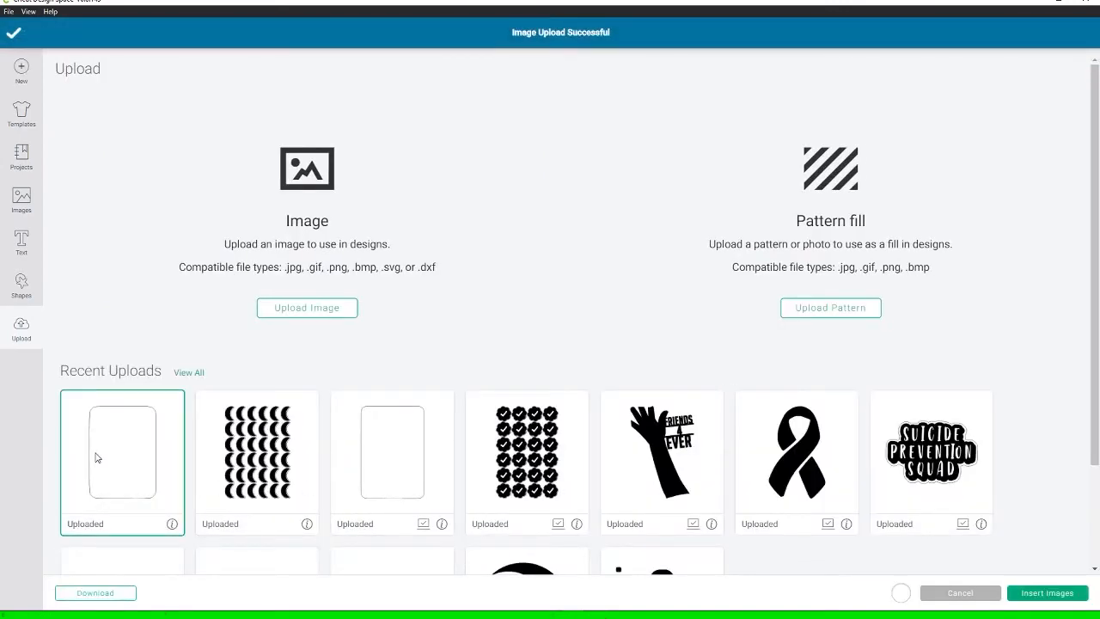
Insert the newly uploaded crescent sheet and crescent backing together into the canvas.
{"action": "left_click", "coordinate": [247, 462]}
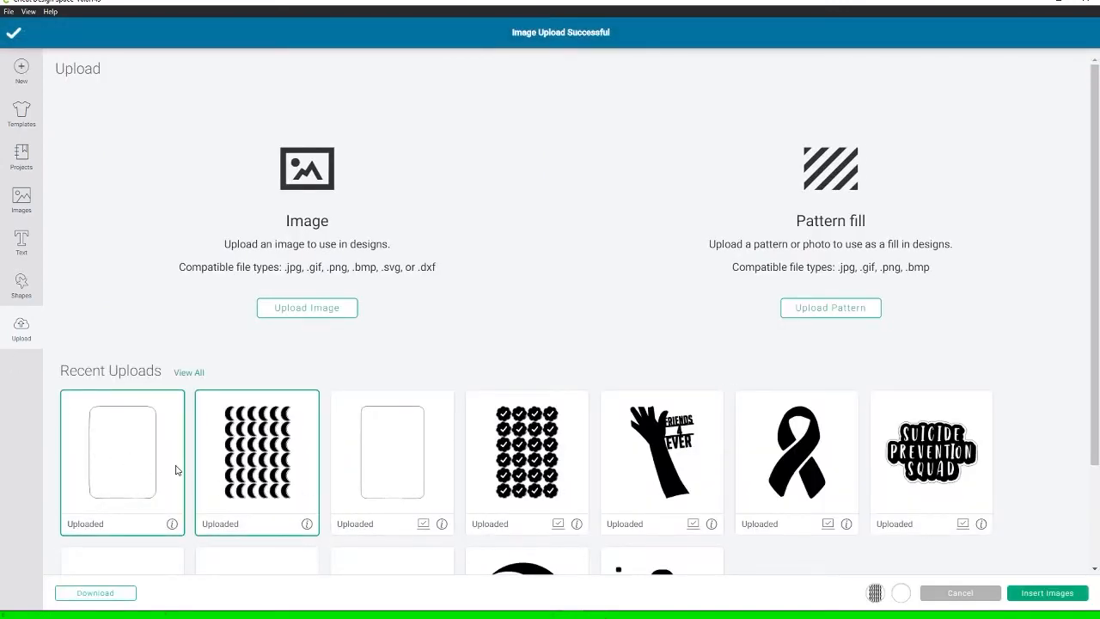
{"action": "left_click", "coordinate": [1028, 594]}
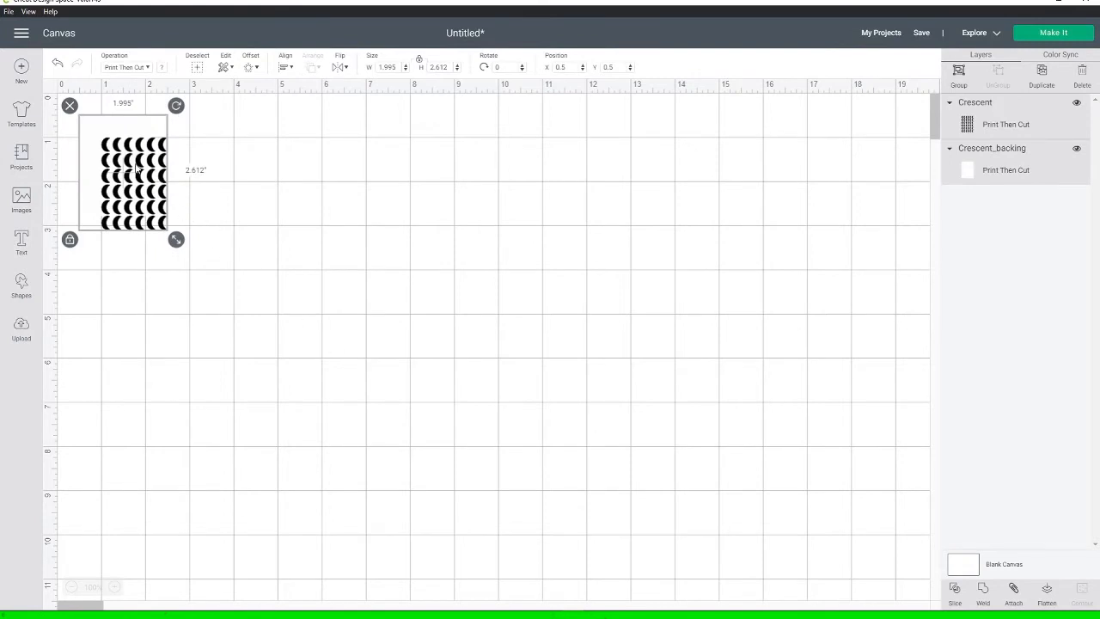
Move both images away from the canvas corner and place the crescents over the white backing.
{"action": "left_click_drag", "start_coordinate": [136, 169], "coordinate": [186, 229]}
{"action": "left_click", "coordinate": [172, 319]}
{"action": "left_click", "coordinate": [176, 250]}
{"action": "left_click", "coordinate": [290, 197]}
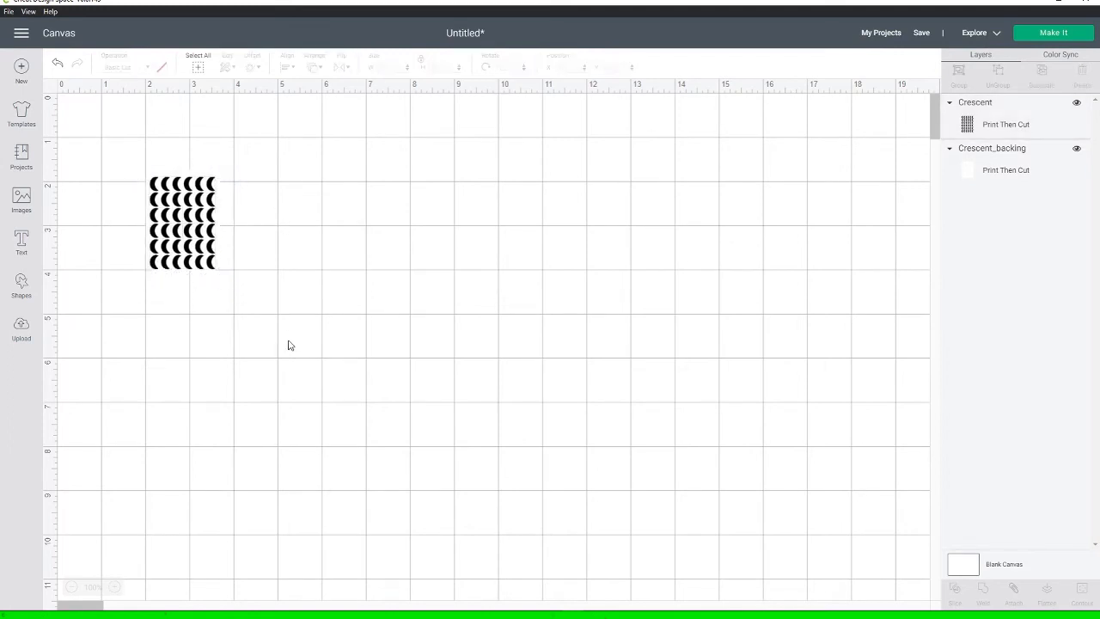
Select the crescents and the backing together and align them with Center.
{"action": "left_click_drag", "start_coordinate": [289, 345], "coordinate": [126, 191]}
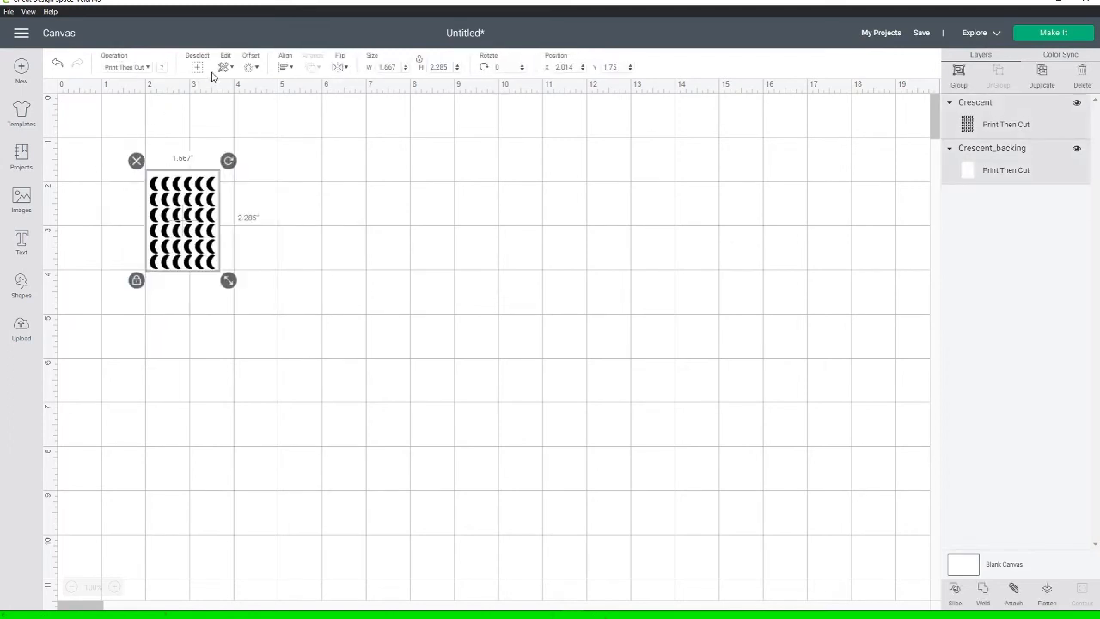
{"action": "left_click", "coordinate": [439, 267]}
{"action": "left_click_drag", "start_coordinate": [422, 424], "coordinate": [96, 121]}
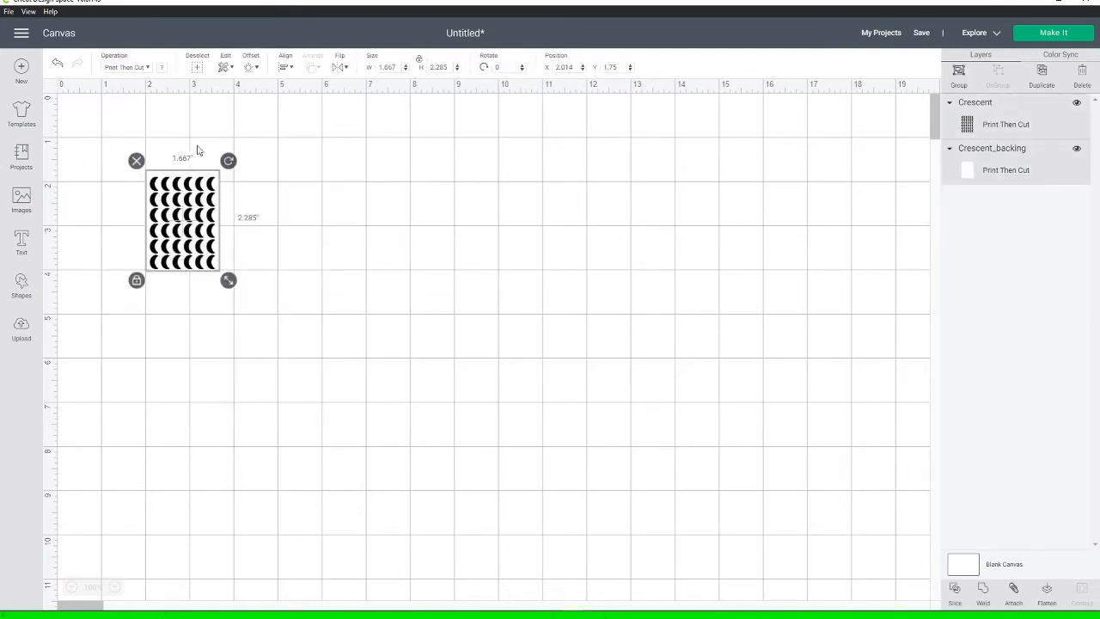
{"action": "left_click", "coordinate": [286, 67]}
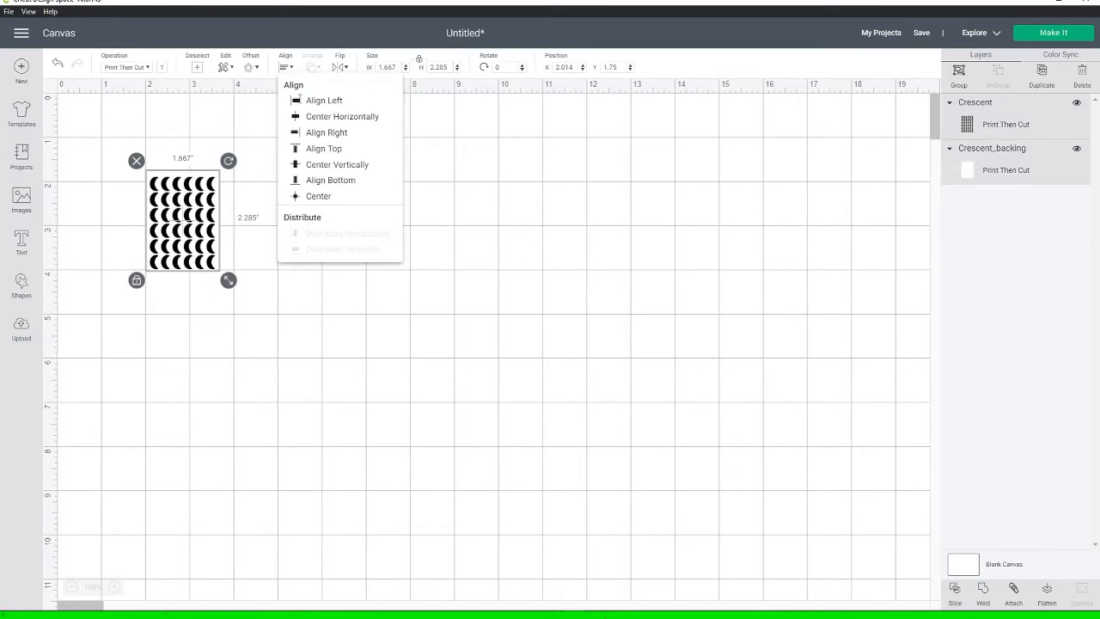
{"action": "left_click", "coordinate": [328, 197]}
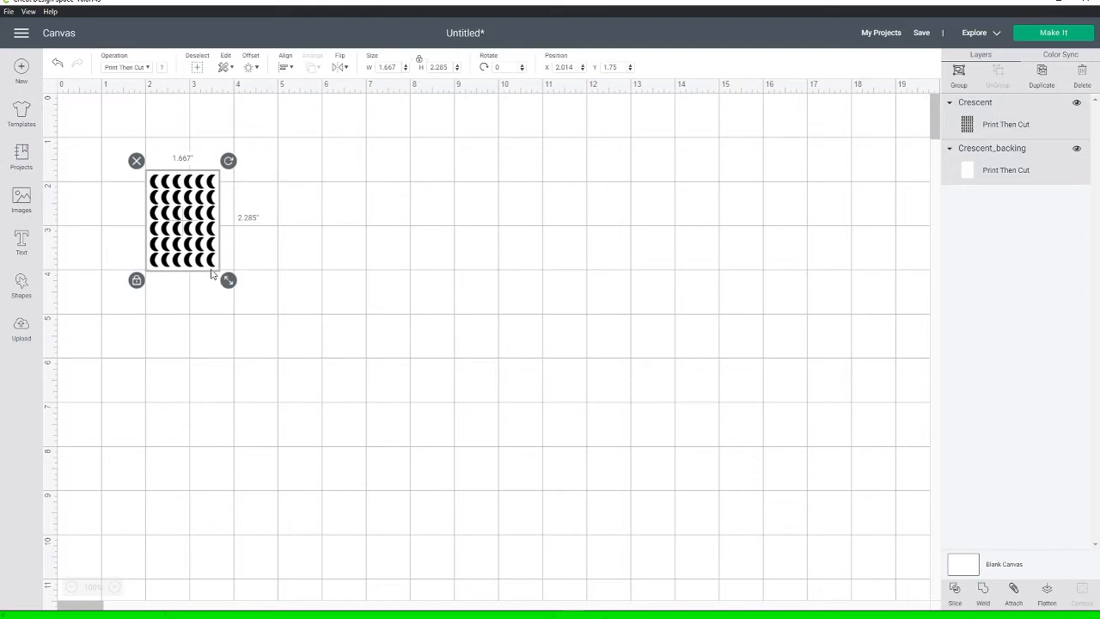
Separate the images, placing the backing at about X 6.4, Y 1.8 and the crescents at about X 1.4, Y 1.7 inches.
{"action": "mouse_move", "coordinate": [189, 217]}
{"action": "left_mouse_down"}
{"action": "mouse_move", "coordinate": [221, 273]}
{"action": "mouse_move", "coordinate": [191, 208]}
{"action": "left_mouse_up"}
{"action": "left_click", "coordinate": [312, 218]}
{"action": "left_click", "coordinate": [193, 233]}
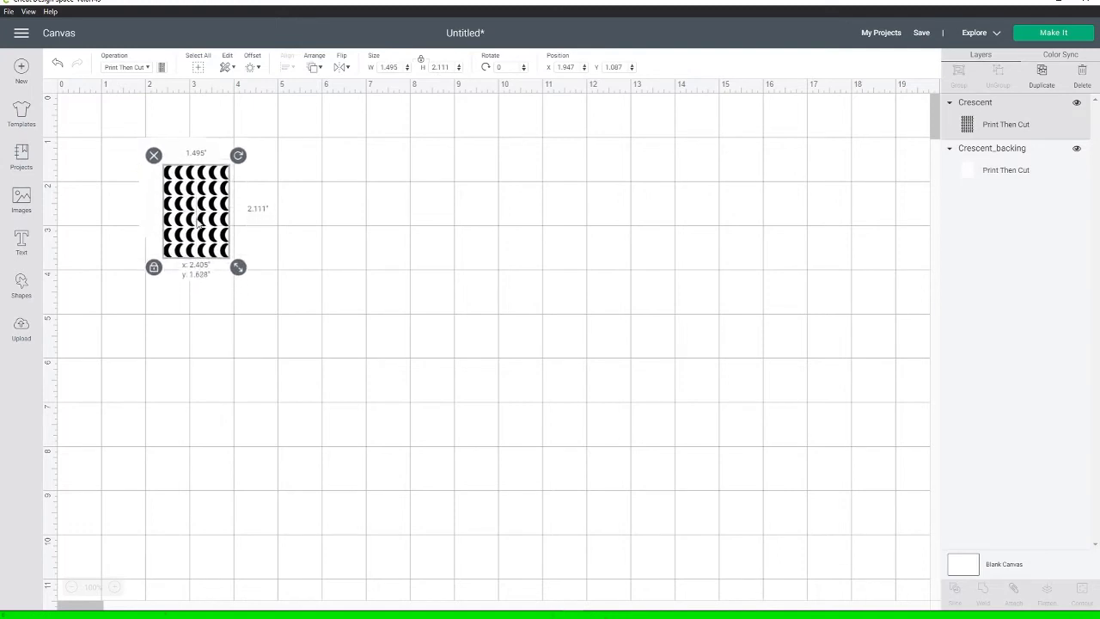
{"action": "left_click", "coordinate": [988, 149]}
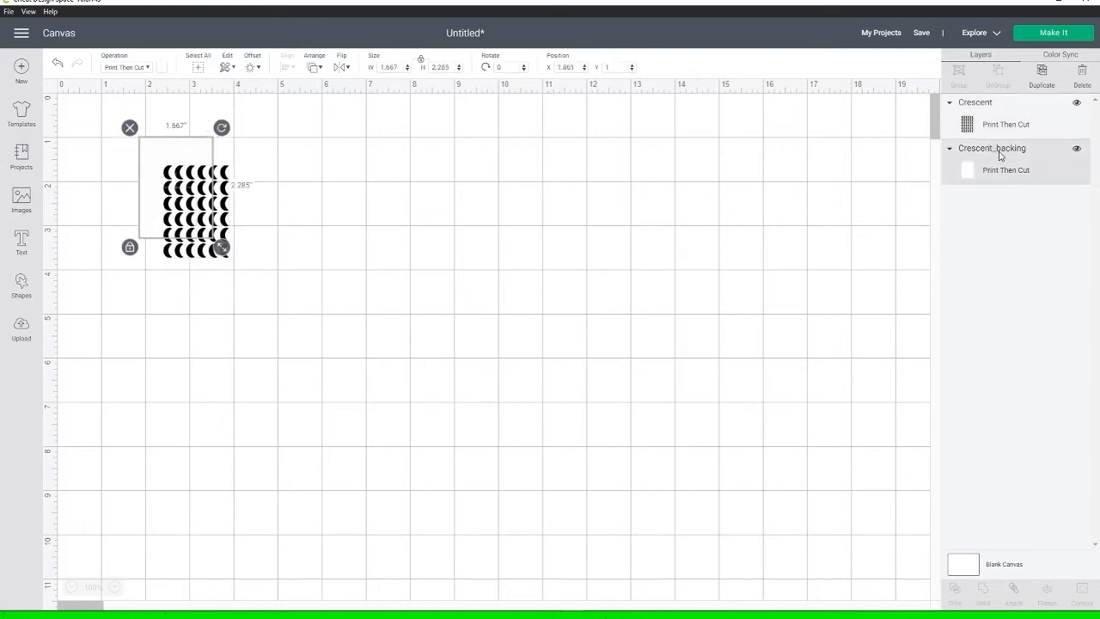
{"action": "left_click", "coordinate": [159, 140]}
{"action": "left_click_drag", "start_coordinate": [171, 159], "coordinate": [368, 194]}
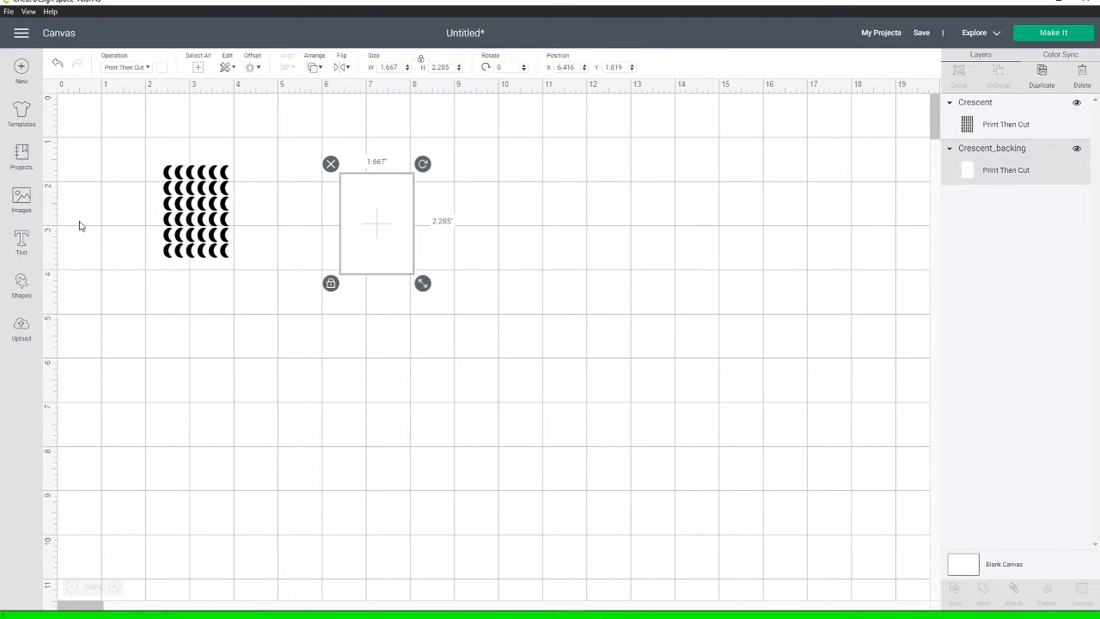
{"action": "left_click", "coordinate": [201, 220]}
{"action": "left_click_drag", "start_coordinate": [187, 225], "coordinate": [143, 231]}
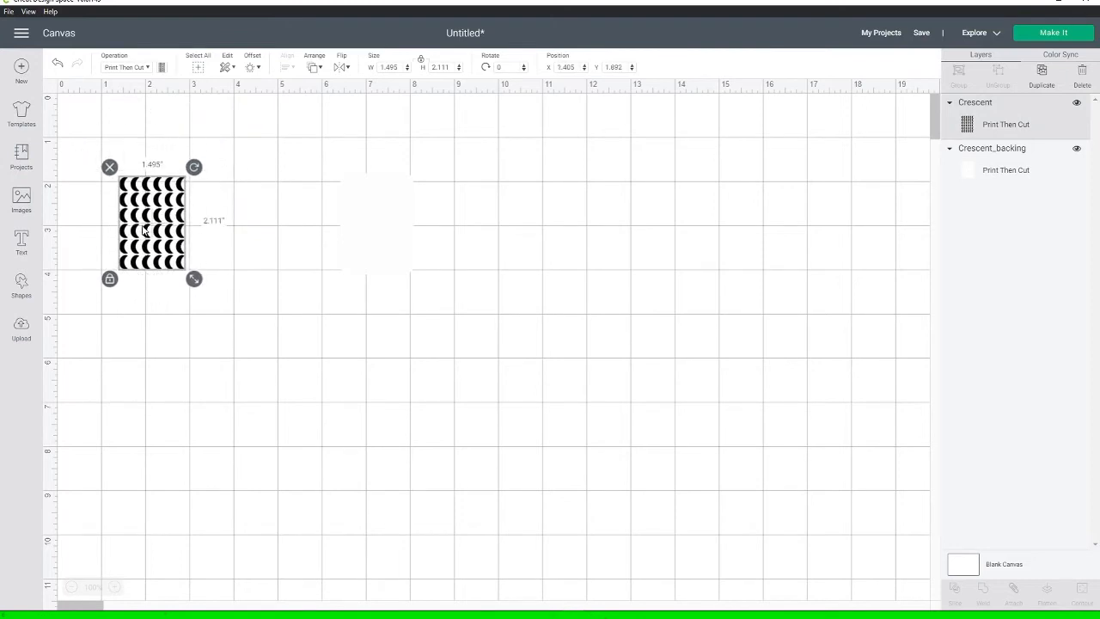
Move the white backing to about X 5.5, Y 1.5 inches and make three duplicates of it.
{"action": "left_click_drag", "start_coordinate": [396, 216], "coordinate": [339, 206]}
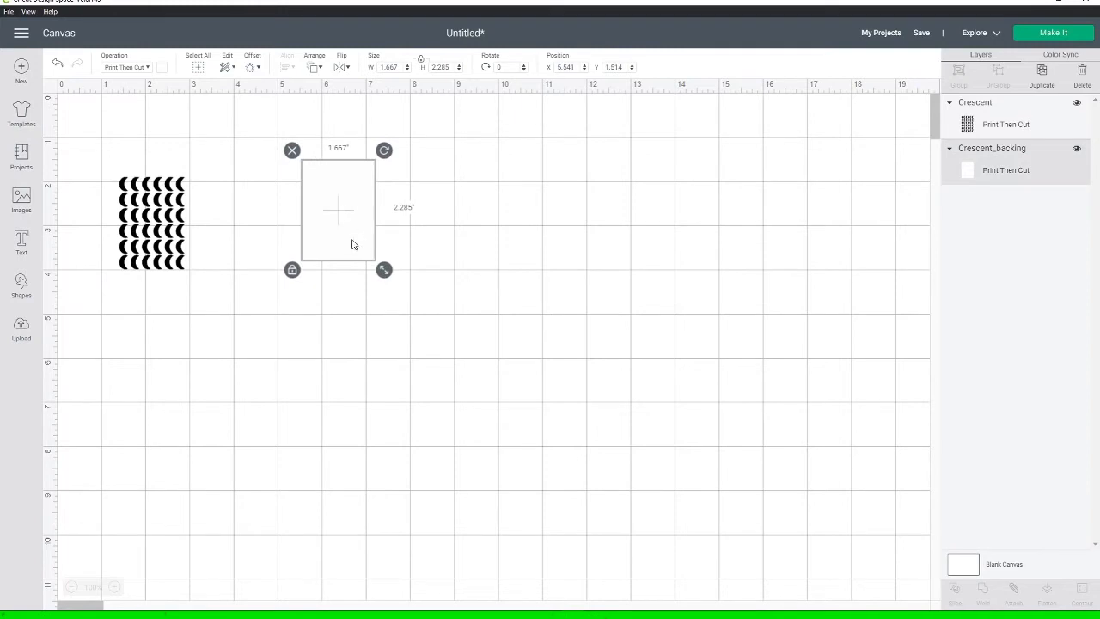
{"action": "left_click", "coordinate": [315, 210]}
{"action": "key", "text": "ctrl+d"}
{"action": "key", "text": "ctrl+d"}
{"action": "key", "text": "ctrl+d"}
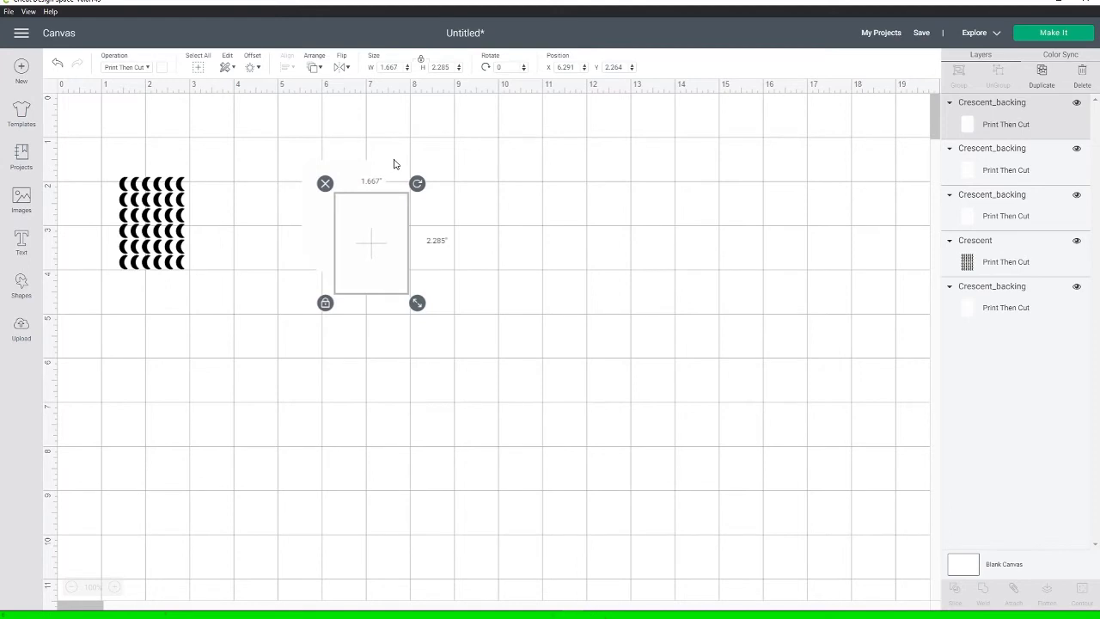
Move the Crescent layer above all the Crescent_backing layers in the layer order.
{"action": "left_click", "coordinate": [1027, 202]}
{"action": "left_click", "coordinate": [1007, 139]}
{"action": "left_click", "coordinate": [994, 178]}
{"action": "left_click", "coordinate": [1019, 307]}
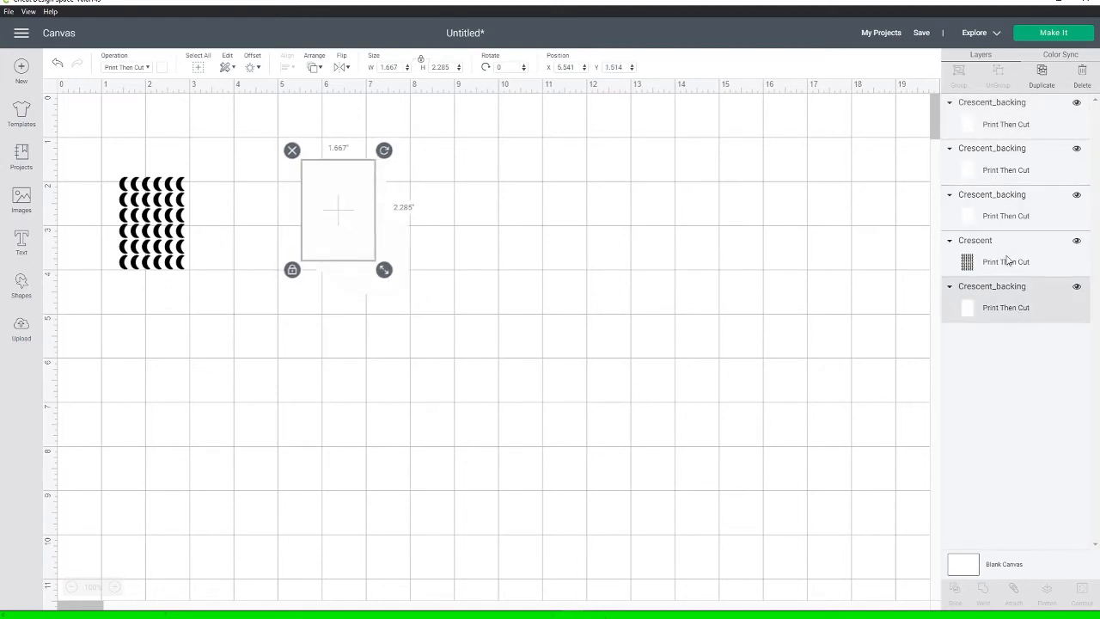
{"action": "left_click_drag", "start_coordinate": [1007, 260], "coordinate": [1001, 96]}
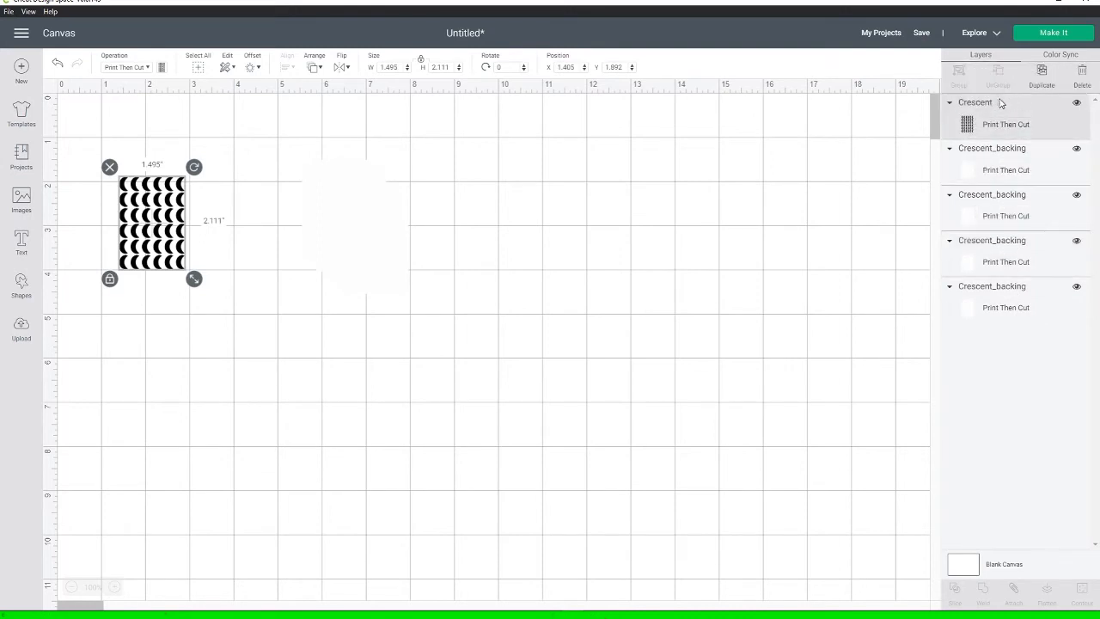
Select all four Crescent_backing layers and align them with Center.
{"action": "left_click", "coordinate": [986, 175]}
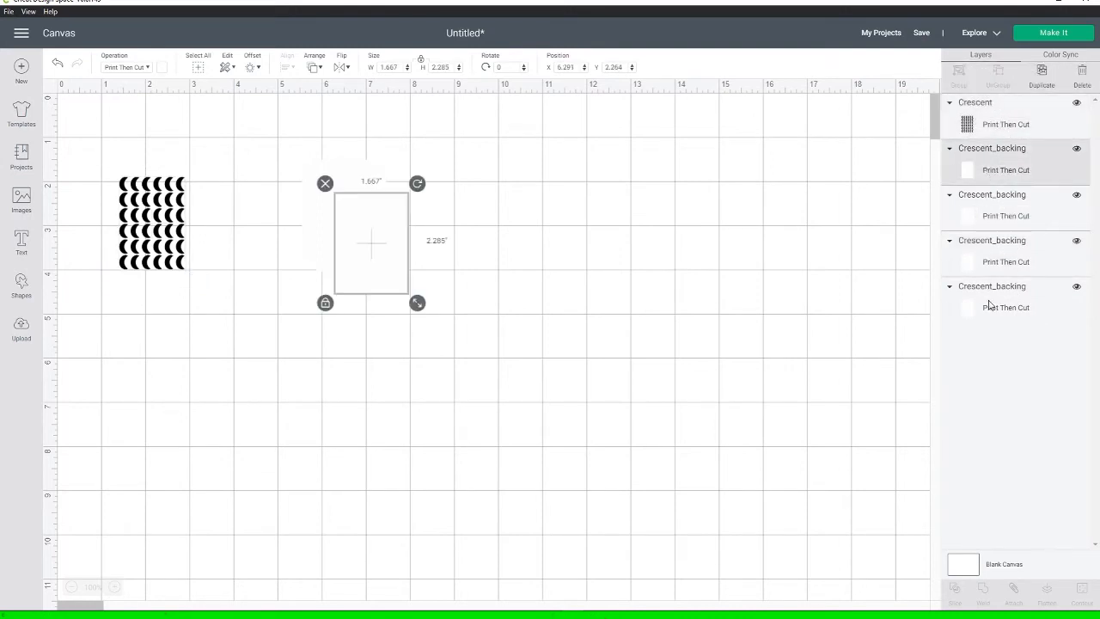
{"action": "left_click", "coordinate": [1014, 211], "text": "shift"}
{"action": "left_click", "coordinate": [997, 258], "text": "shift"}
{"action": "left_click", "coordinate": [995, 296], "text": "shift"}
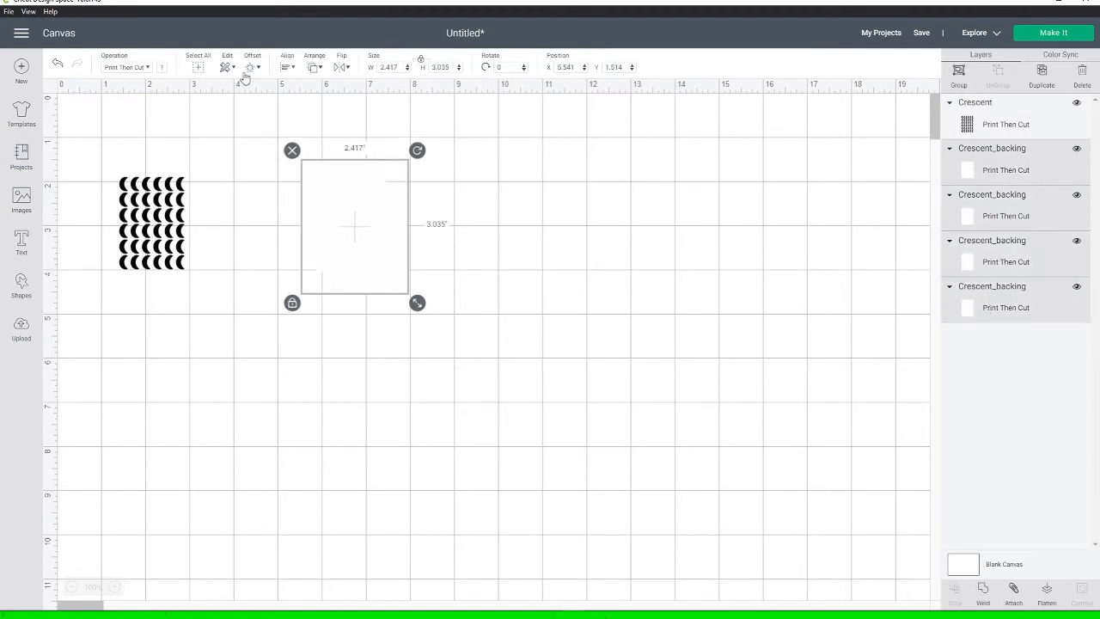
{"action": "left_click", "coordinate": [286, 67]}
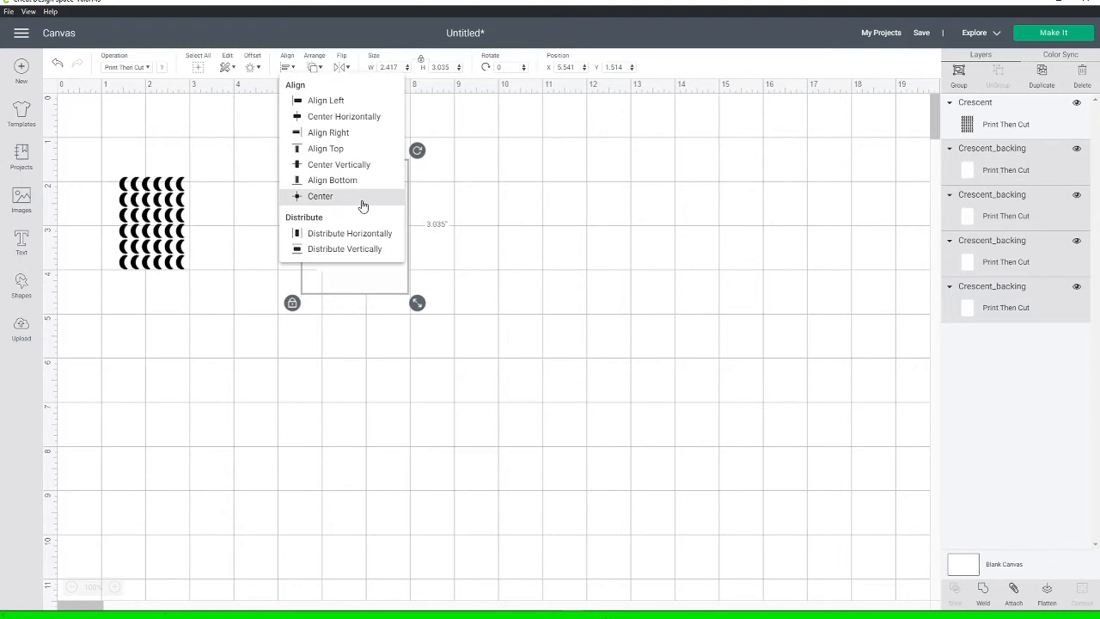
{"action": "left_click", "coordinate": [319, 196]}
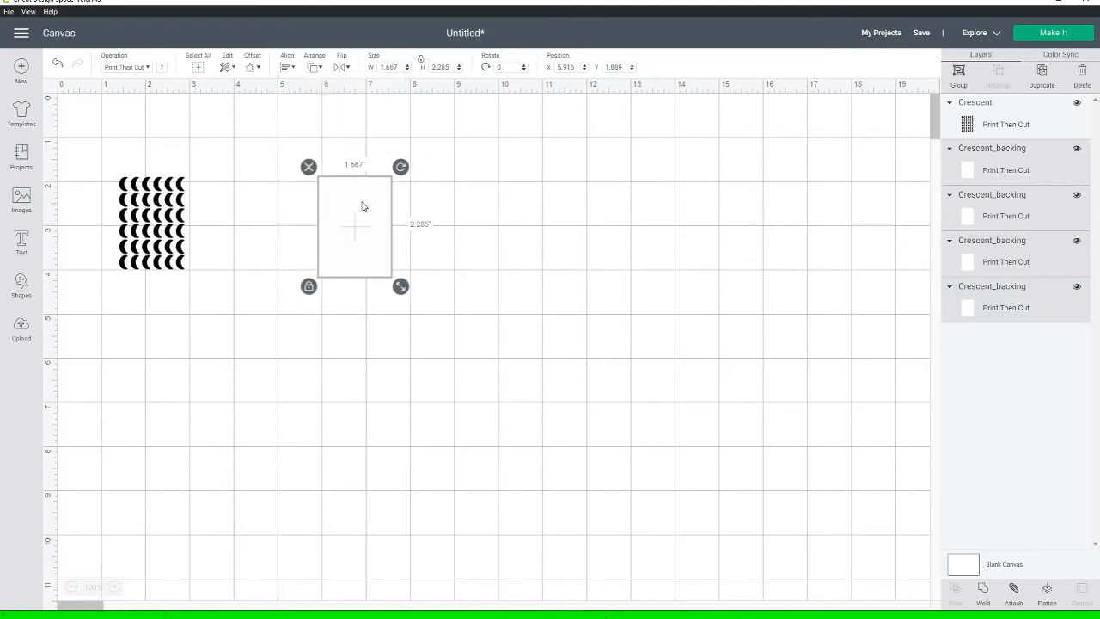
{"action": "left_click", "coordinate": [518, 221]}
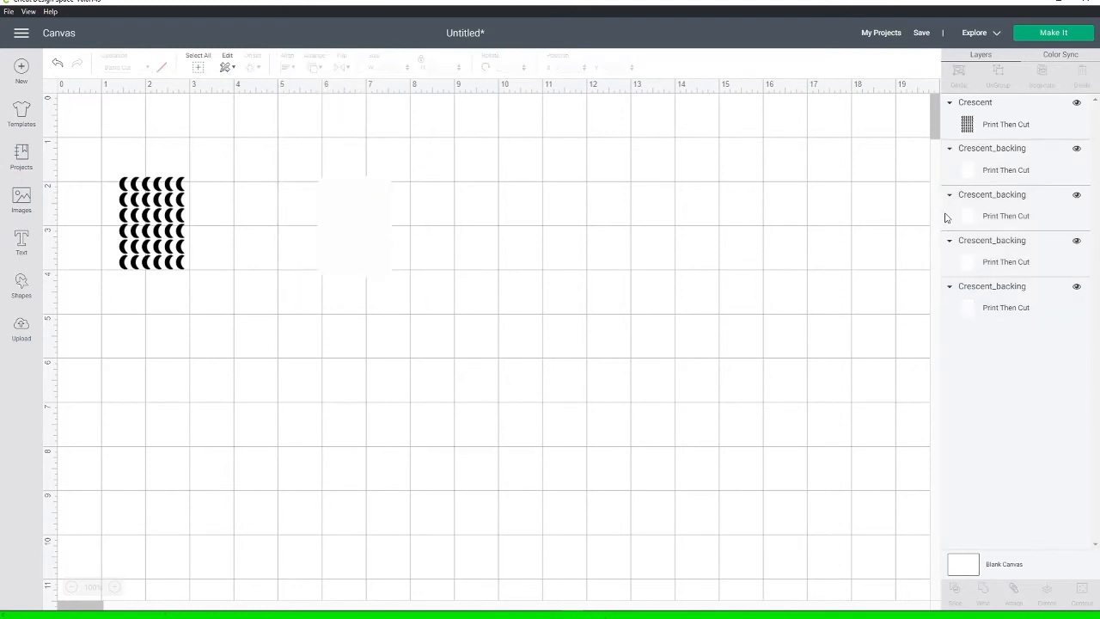
Select the Crescent layer together with all four backings and align them with Center.
{"action": "left_click", "coordinate": [1000, 165]}
{"action": "left_click", "coordinate": [1003, 211]}
{"action": "left_click", "coordinate": [1000, 249]}
{"action": "left_click", "coordinate": [997, 297]}
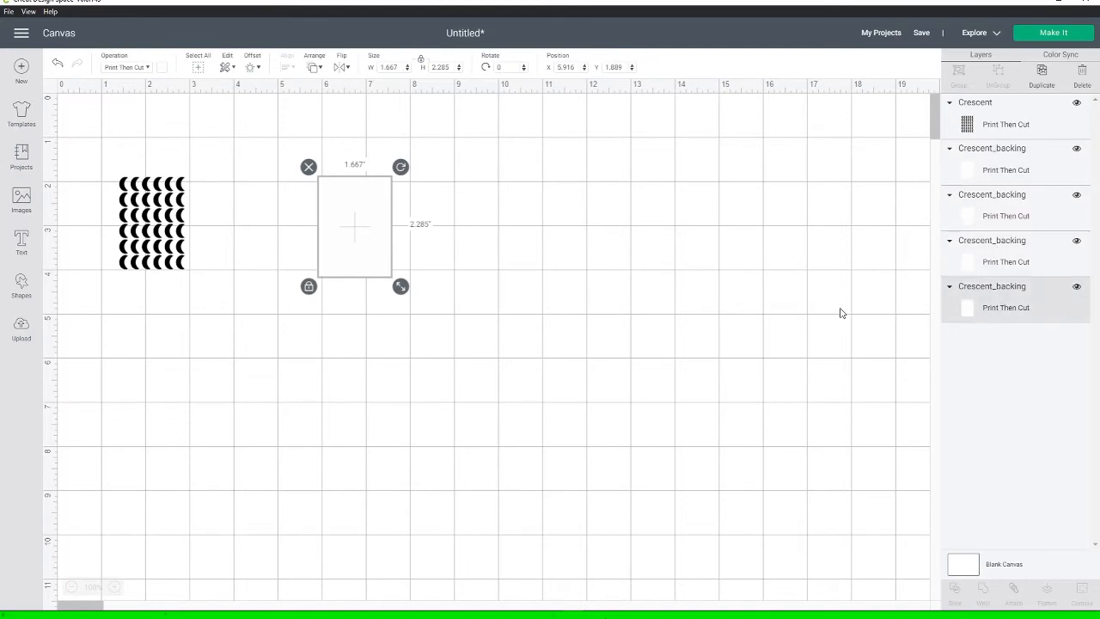
{"action": "left_click", "coordinate": [992, 128], "text": "shift"}
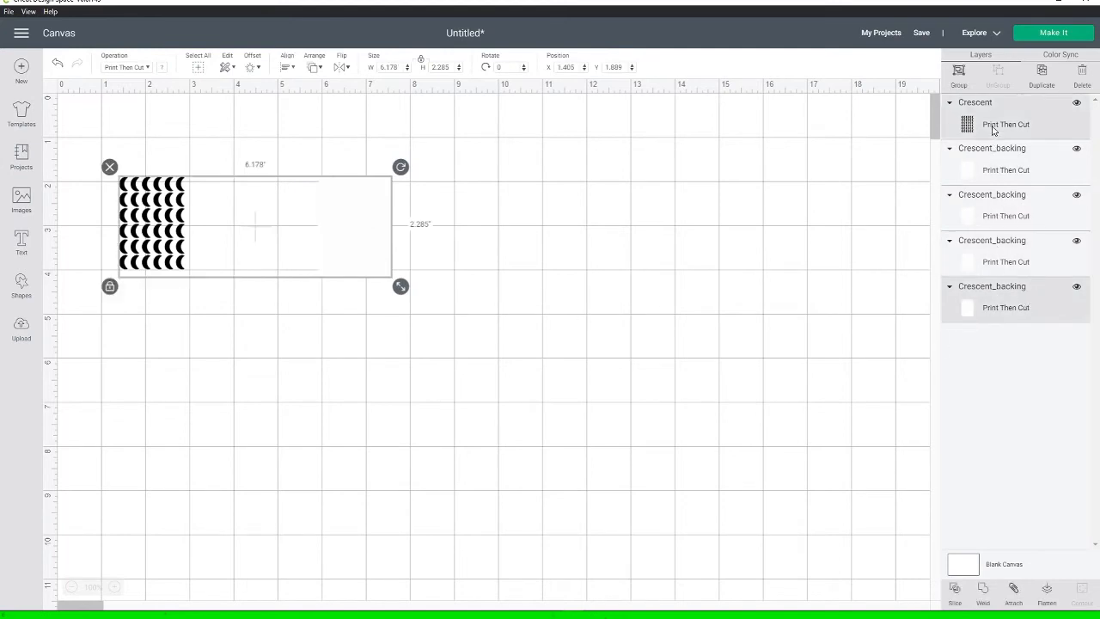
{"action": "left_click", "coordinate": [999, 157], "text": "shift"}
{"action": "left_click", "coordinate": [1003, 212], "text": "shift"}
{"action": "left_click", "coordinate": [1002, 259], "text": "shift"}
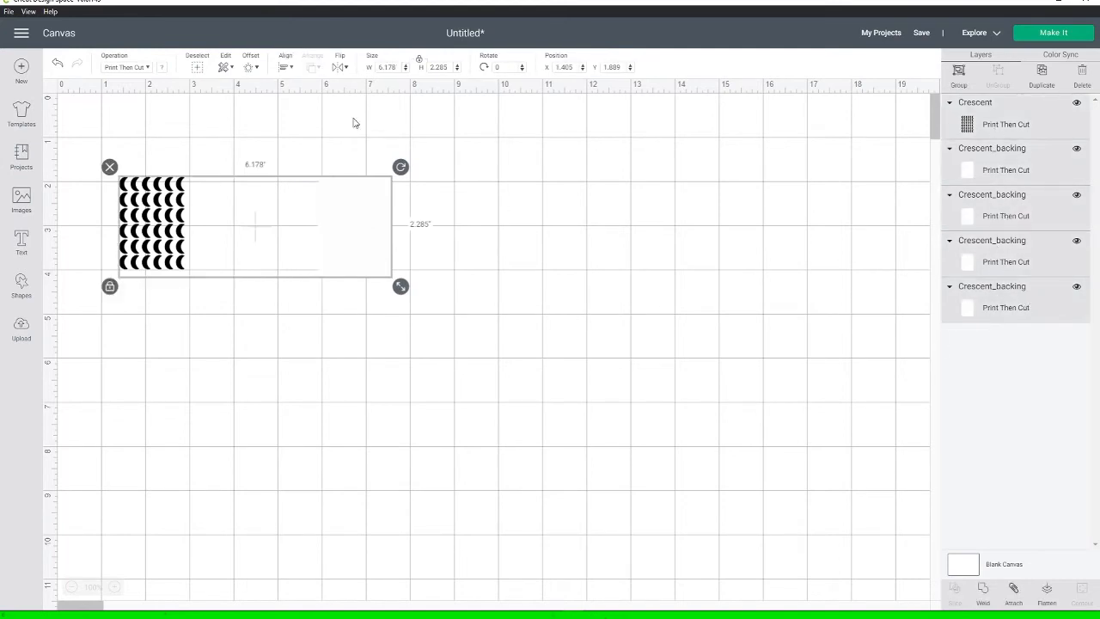
{"action": "left_click", "coordinate": [283, 66]}
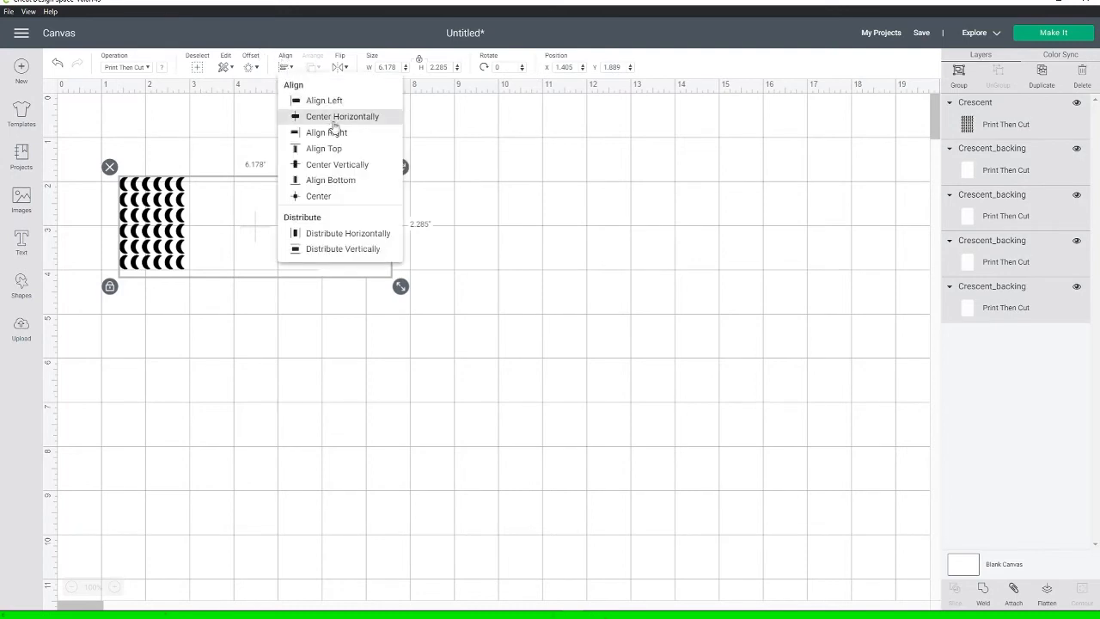
{"action": "left_click", "coordinate": [373, 199]}
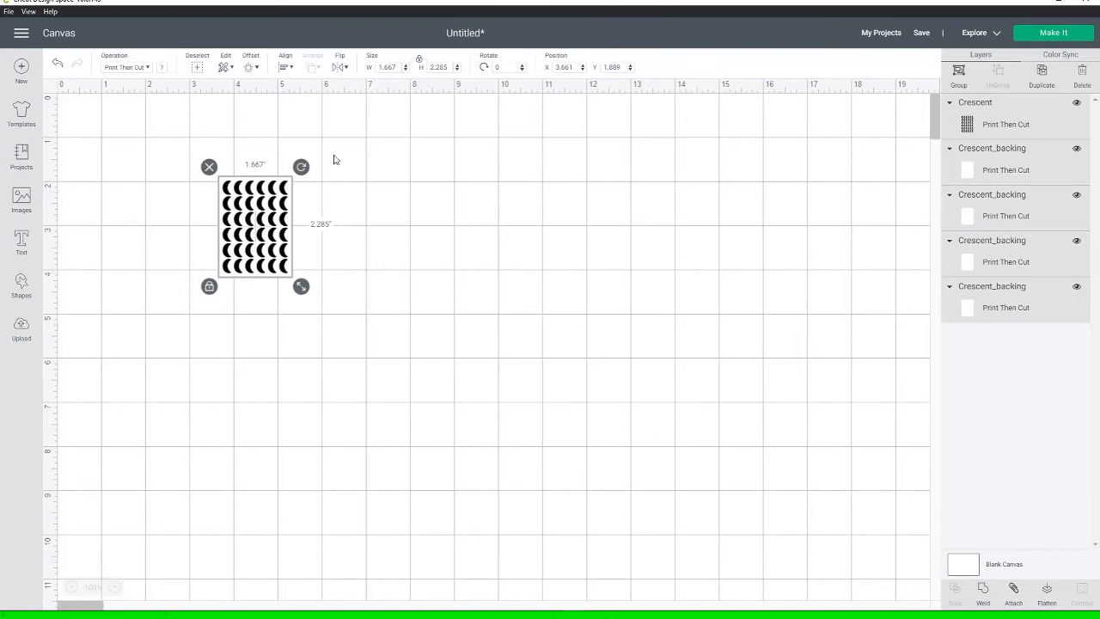
Attach the crescents and backings, and move the attached sheet to the canvas origin at about X 0.03, Y 0.03 inches.
{"action": "right_click", "coordinate": [247, 218]}
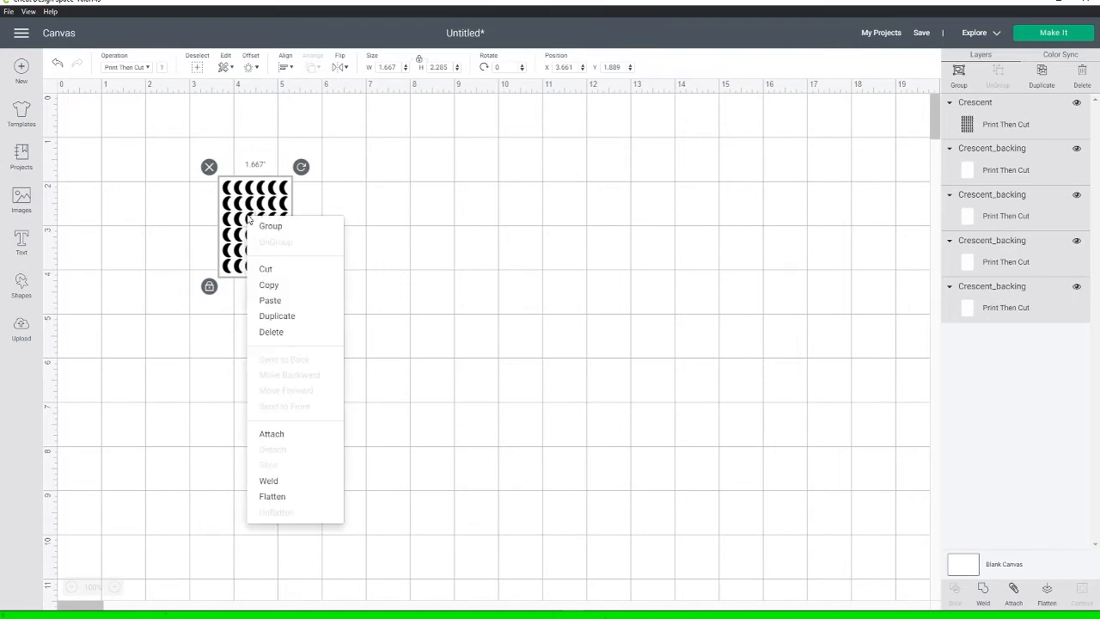
{"action": "left_click", "coordinate": [314, 436]}
{"action": "left_click", "coordinate": [949, 104]}
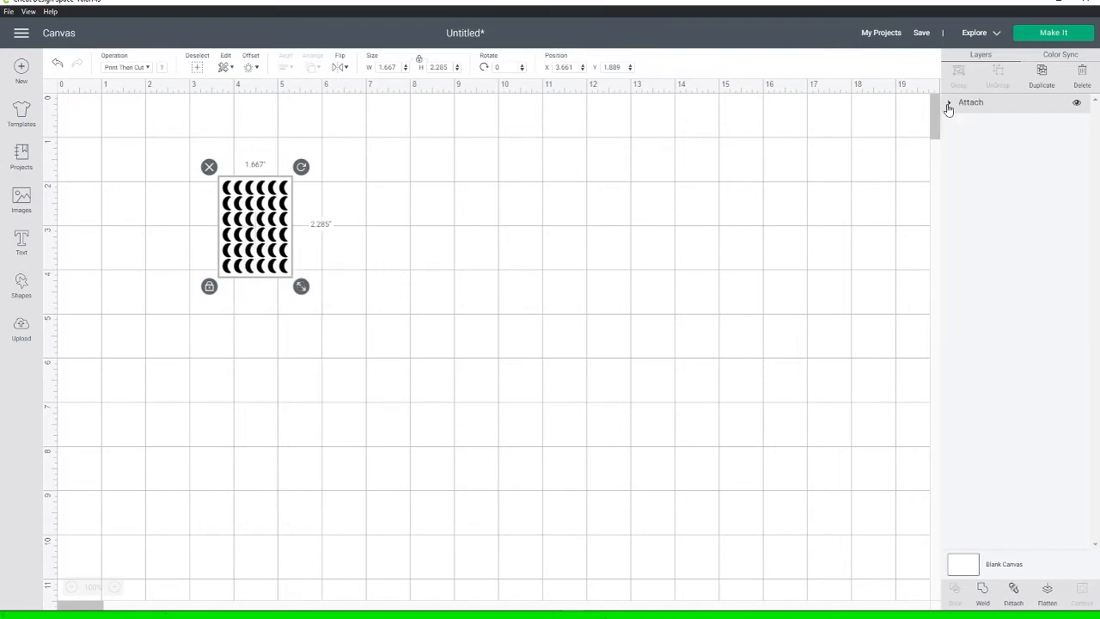
{"action": "left_click", "coordinate": [949, 104]}
{"action": "left_click", "coordinate": [949, 104]}
{"action": "left_click_drag", "start_coordinate": [263, 225], "coordinate": [101, 152]}
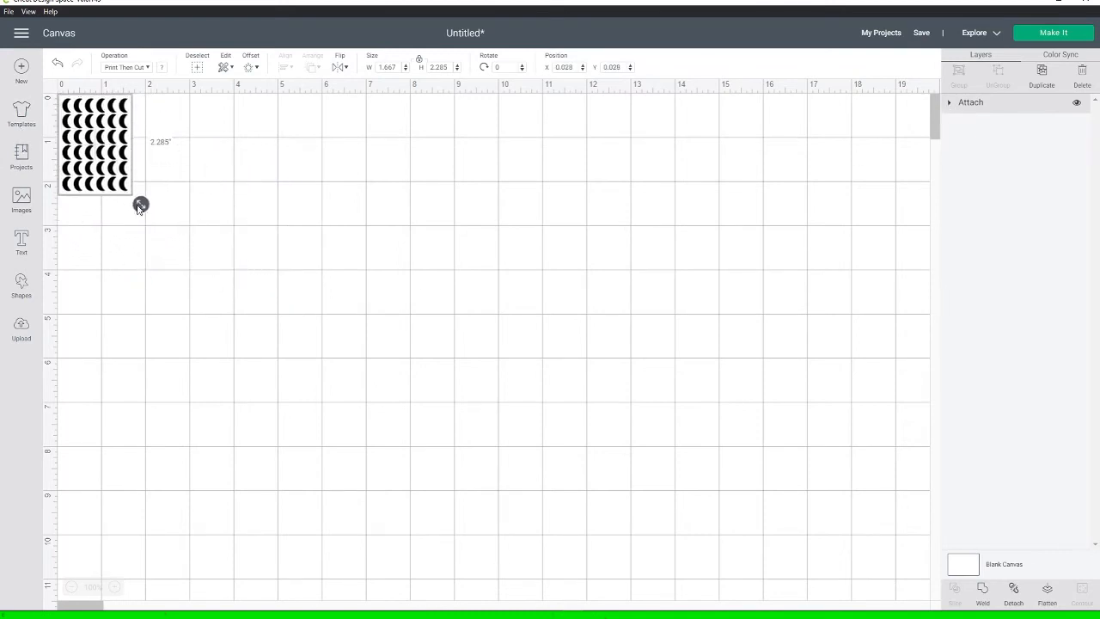
Duplicate the attached crescent sheet and place the copy beside the original at about X 1.75, Y 0.03 inches.
{"action": "key", "text": "ctrl+d"}
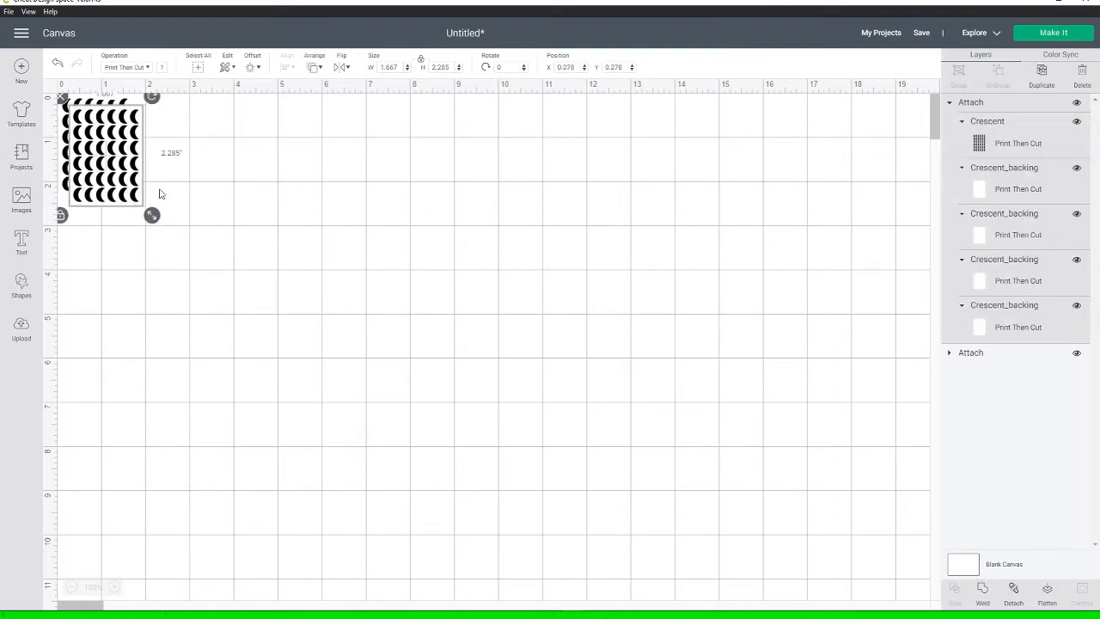
{"action": "left_click_drag", "start_coordinate": [101, 163], "coordinate": [162, 129]}
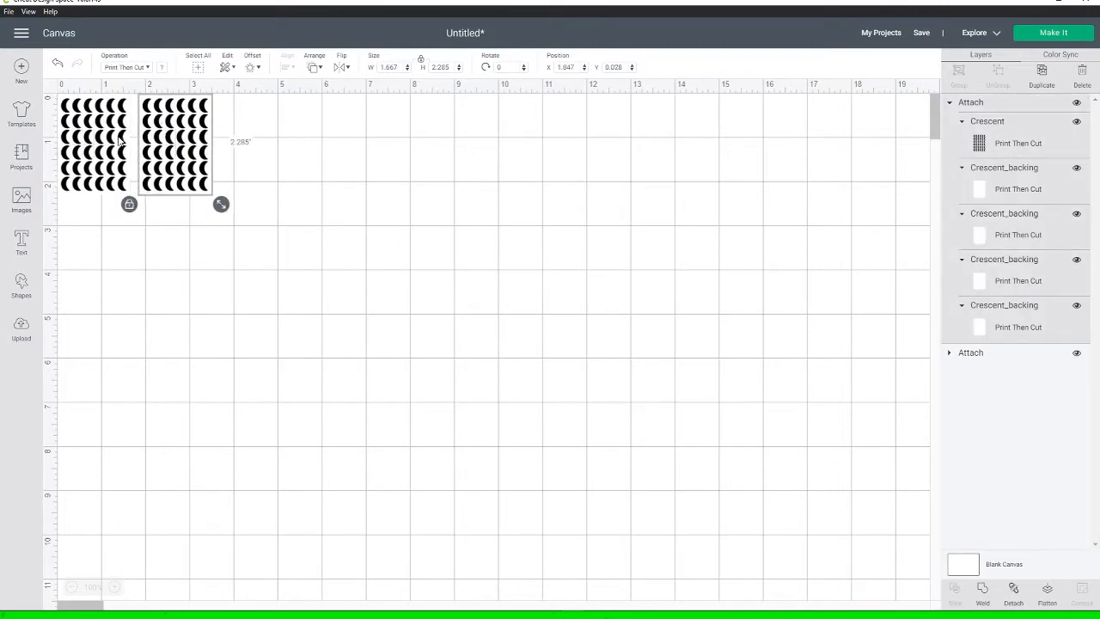
{"action": "left_click", "coordinate": [105, 139]}
{"action": "left_click", "coordinate": [177, 146]}
{"action": "key", "text": "Left"}
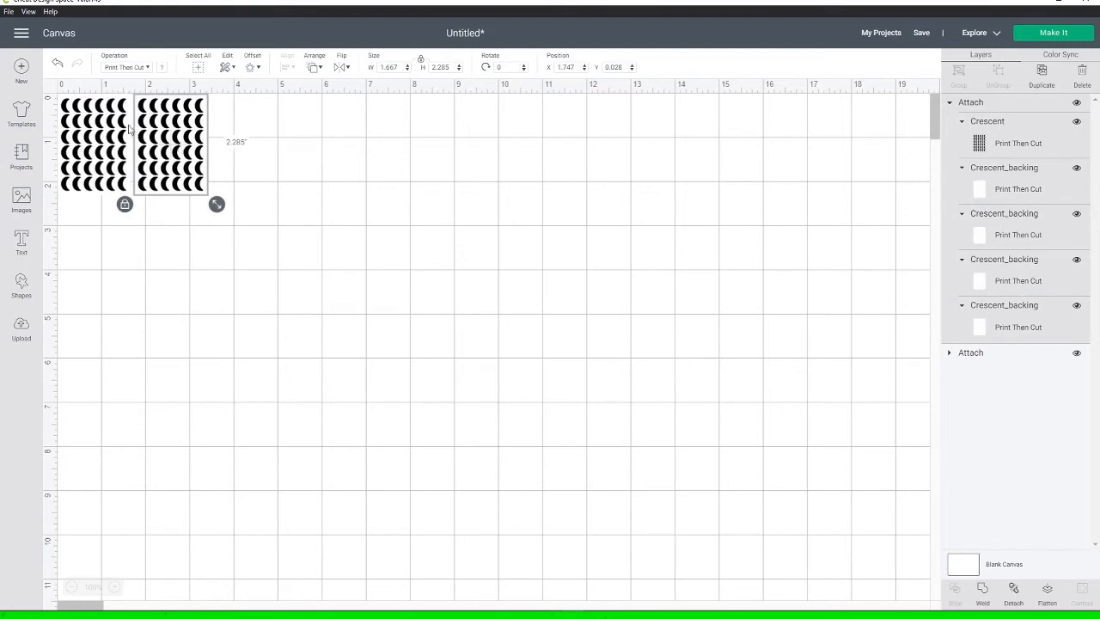
Shift the duplicated sheet closer to the original, to about X 1.69, Y 0 inches.
{"action": "left_click", "coordinate": [89, 145]}
{"action": "left_click", "coordinate": [155, 167]}
{"action": "left_click", "coordinate": [109, 163]}
{"action": "left_click_drag", "start_coordinate": [155, 159], "coordinate": [140, 128]}
{"action": "left_click", "coordinate": [115, 139]}
{"action": "left_click", "coordinate": [147, 131]}
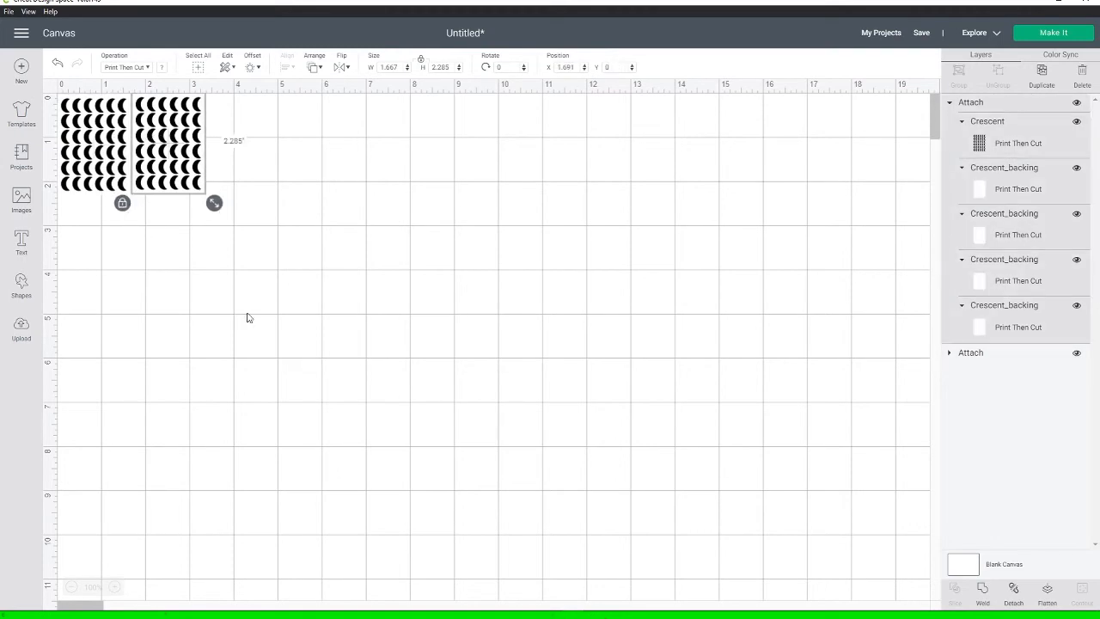
Select both crescent sheets and set their combined width to 6.75 inches.
{"action": "left_click_drag", "start_coordinate": [246, 318], "coordinate": [52, 108]}
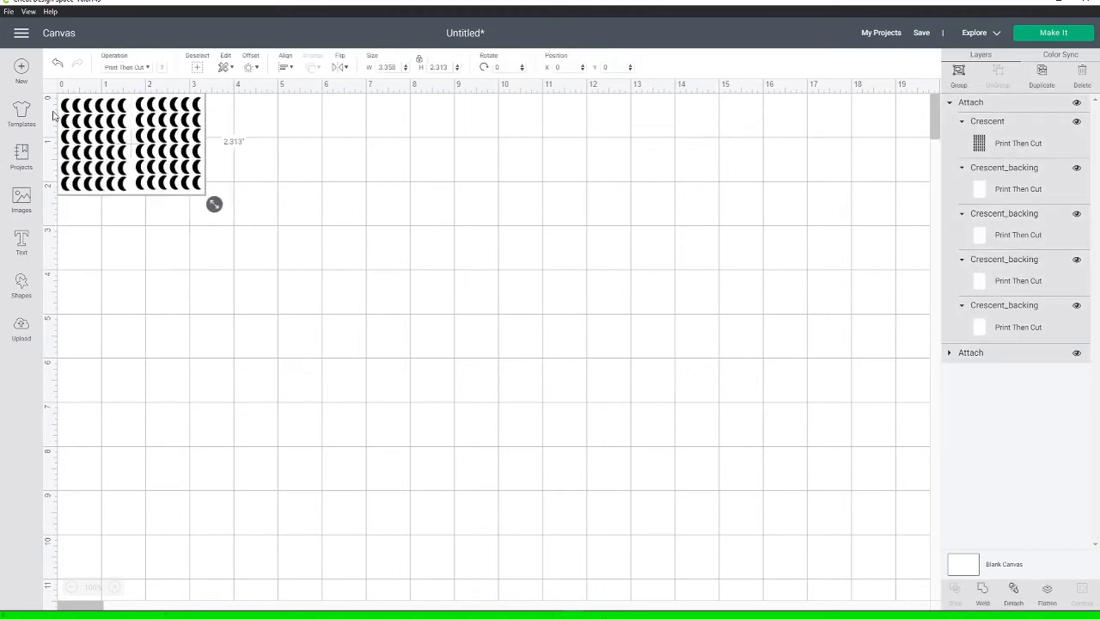
{"action": "left_click", "coordinate": [397, 71]}
{"action": "type", "text": "6.75"}
{"action": "key", "text": "Tab"}
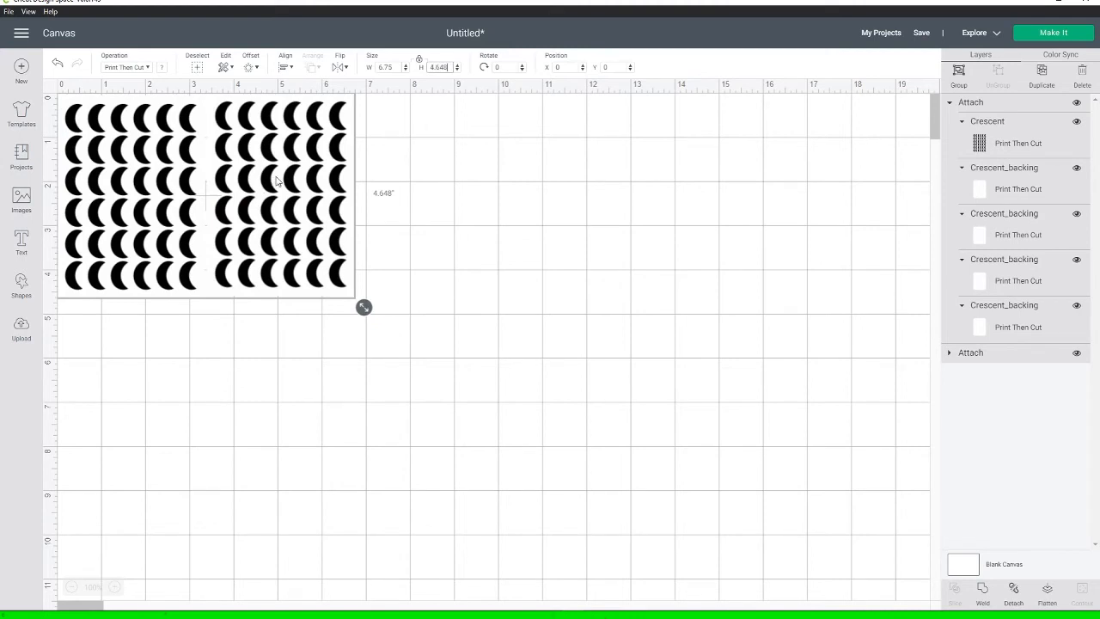
{"action": "left_click", "coordinate": [491, 172]}
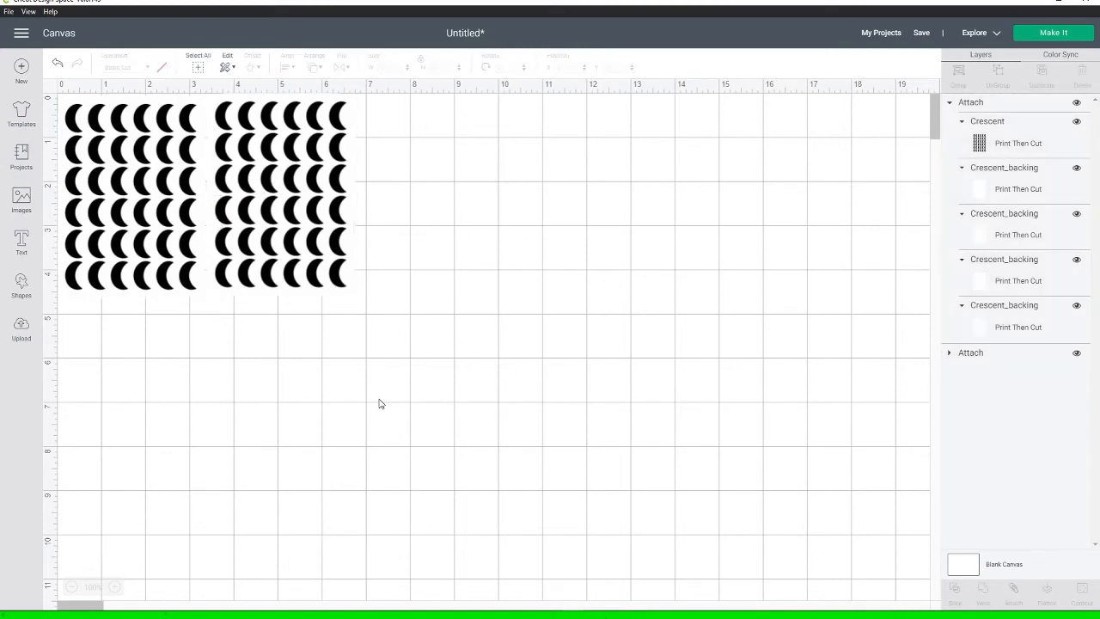
Duplicate the pair of crescent sheets and place the copies directly below the originals, forming a two-by-two layout.
{"action": "left_click_drag", "start_coordinate": [379, 403], "coordinate": [71, 148]}
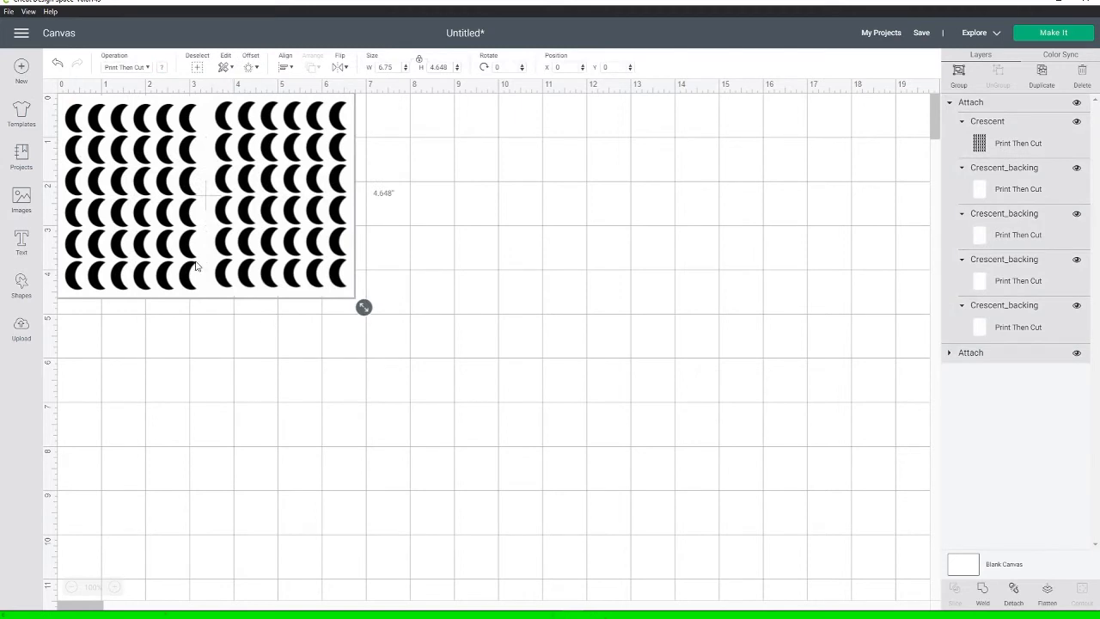
{"action": "key", "text": "ctrl+d"}
{"action": "left_click_drag", "start_coordinate": [269, 184], "coordinate": [202, 379]}
{"action": "left_click", "coordinate": [197, 217]}
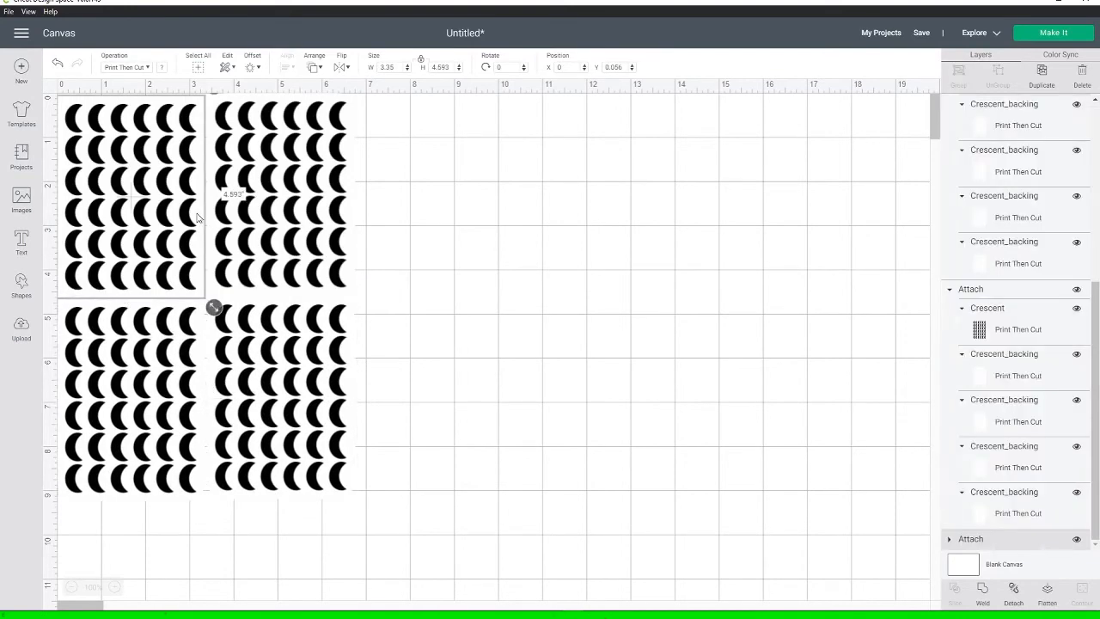
{"action": "left_click", "coordinate": [146, 348]}
Select all four crescent sheets and attach them into a single object.
{"action": "left_click_drag", "start_coordinate": [478, 509], "coordinate": [31, 180]}
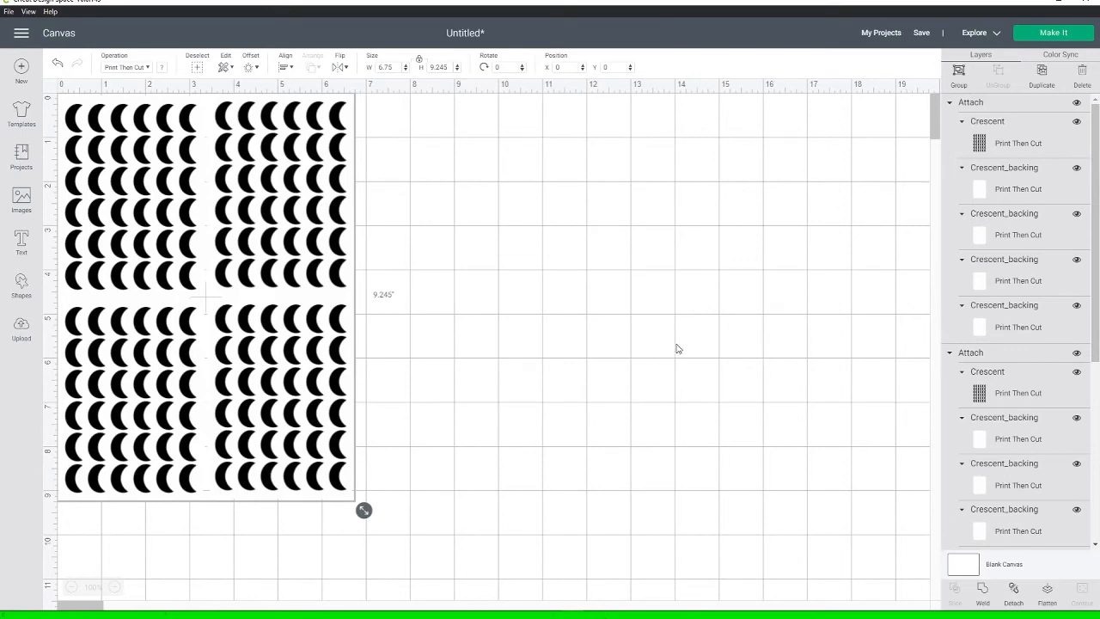
{"action": "left_click", "coordinate": [586, 535]}
{"action": "left_click_drag", "start_coordinate": [517, 541], "coordinate": [52, 137]}
{"action": "right_click", "coordinate": [101, 215]}
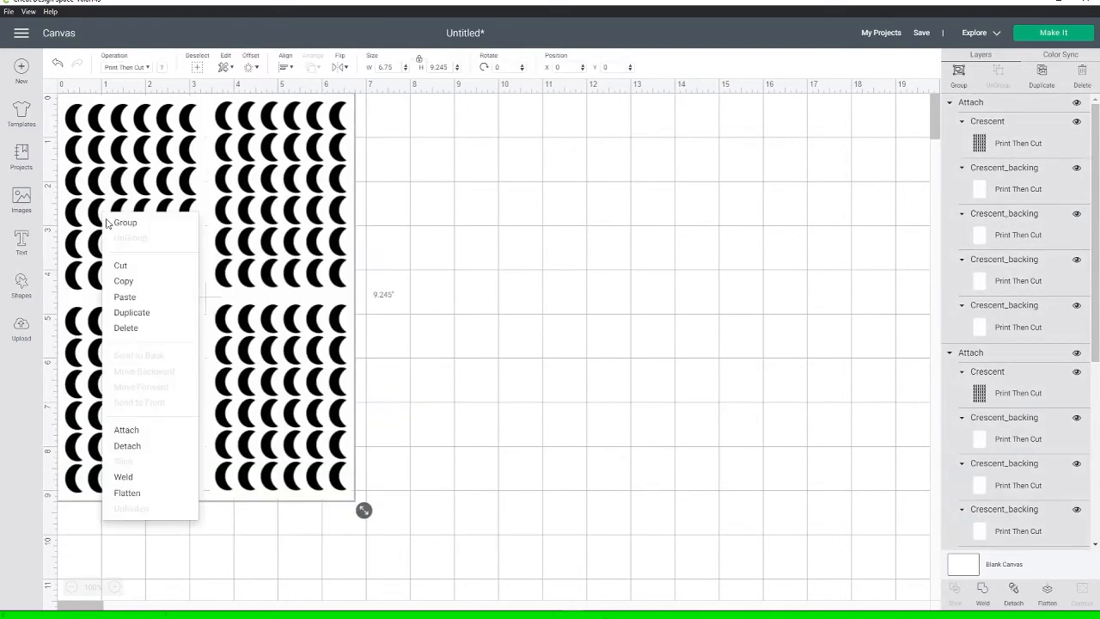
{"action": "left_click", "coordinate": [157, 429]}
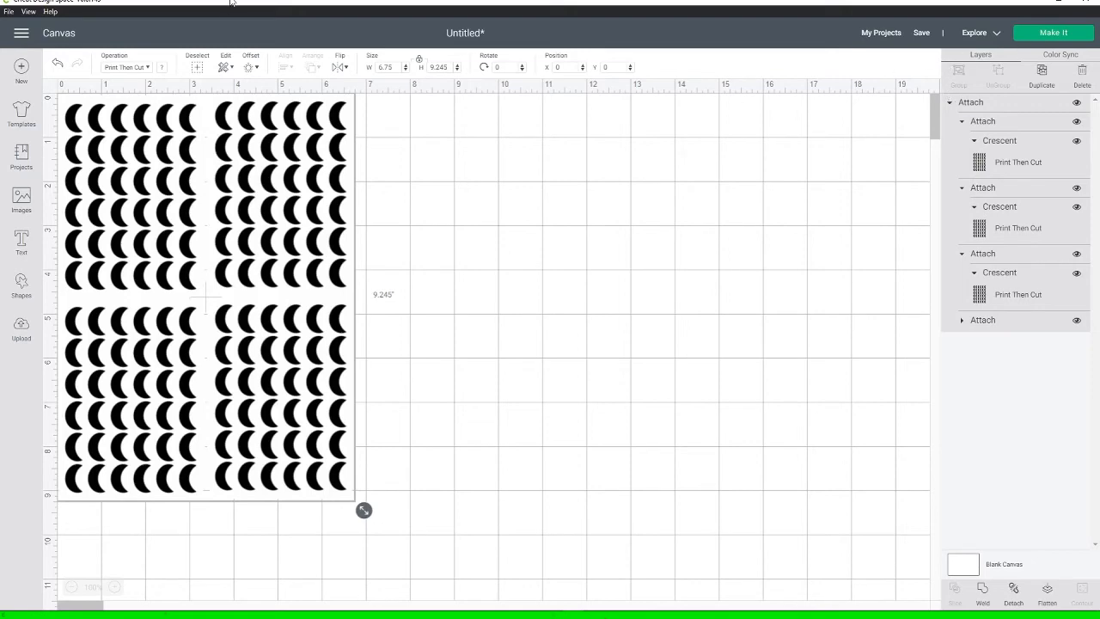
Preview the sheet on the cutting mat, continue to the print stage, and cancel back to the canvas.
{"action": "left_click", "coordinate": [1029, 33]}
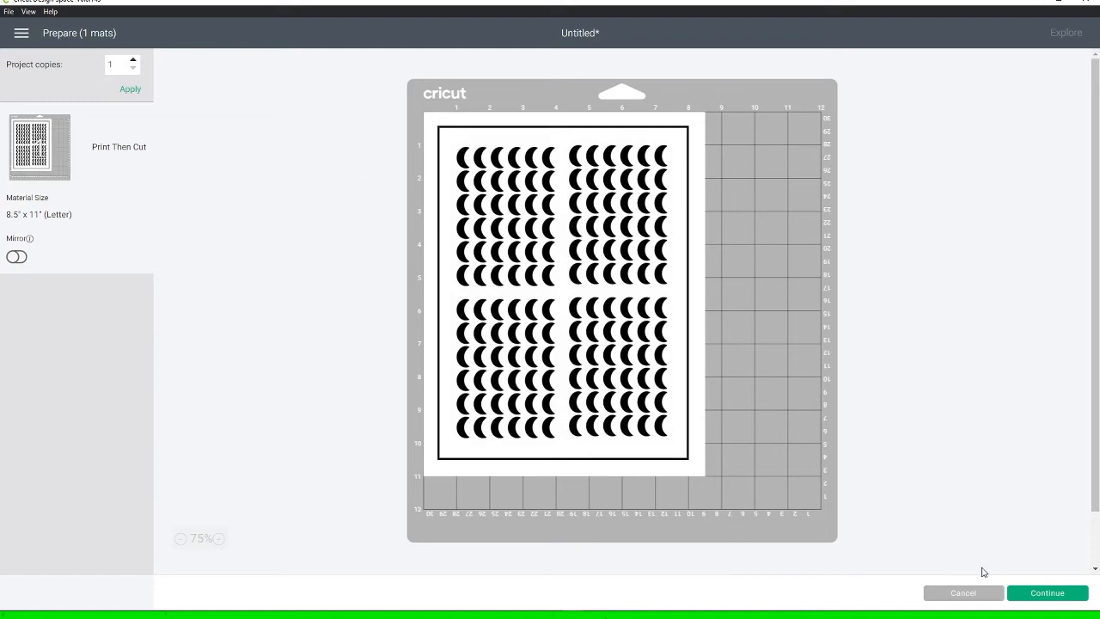
{"action": "left_click", "coordinate": [1031, 593]}
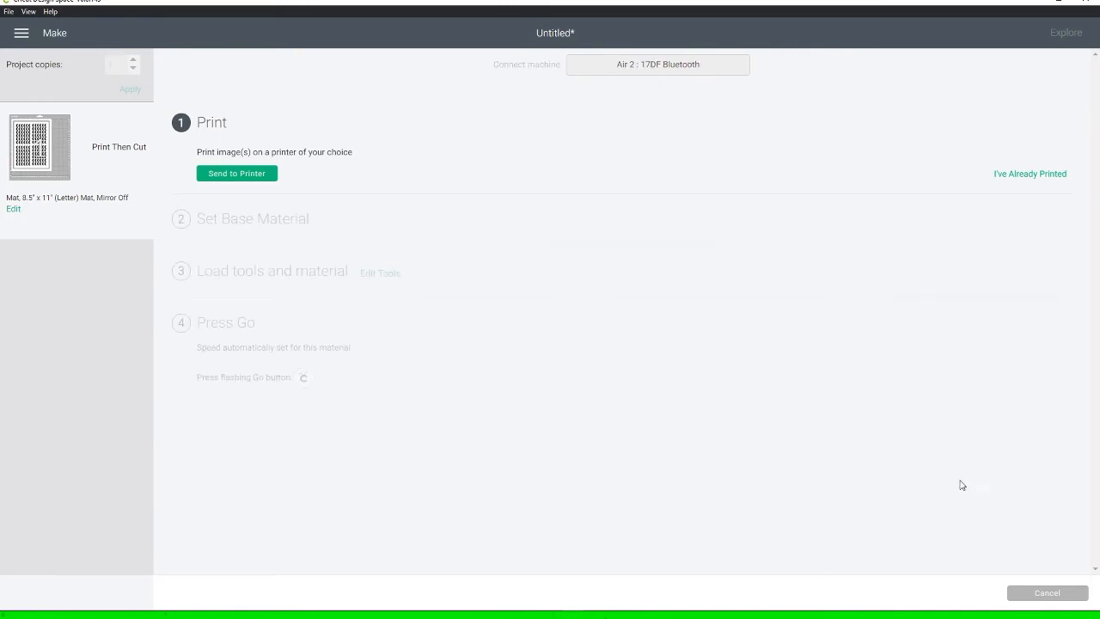
{"action": "left_click", "coordinate": [1030, 601]}
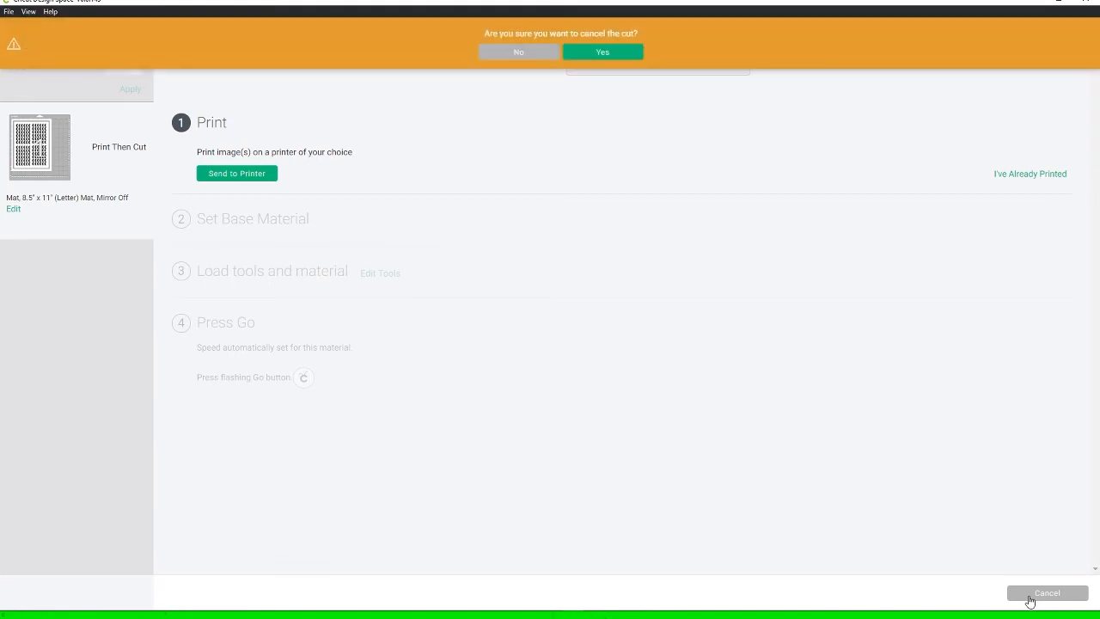
{"action": "left_click", "coordinate": [574, 57]}
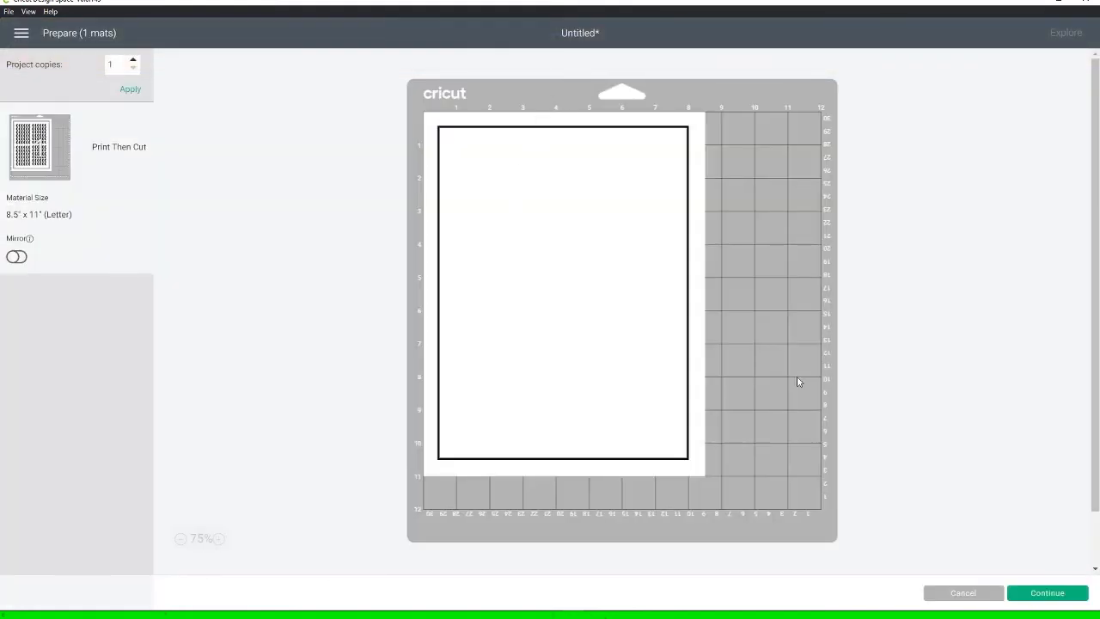
{"action": "left_click", "coordinate": [961, 594]}
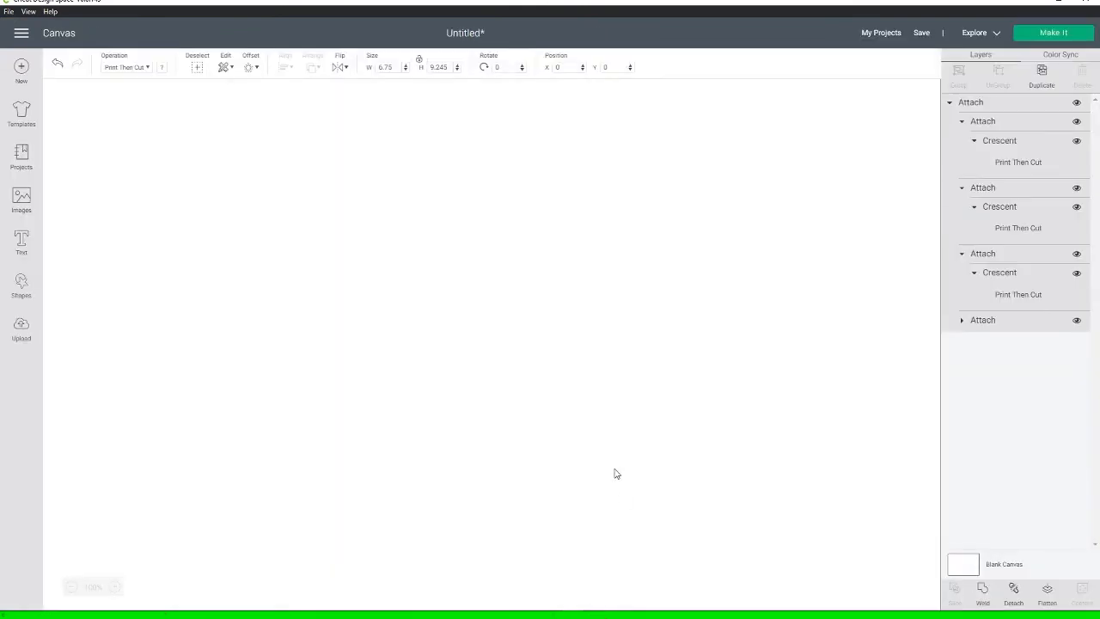
Save the project with the title "crescent moon stickers".
{"action": "left_click", "coordinate": [922, 34]}
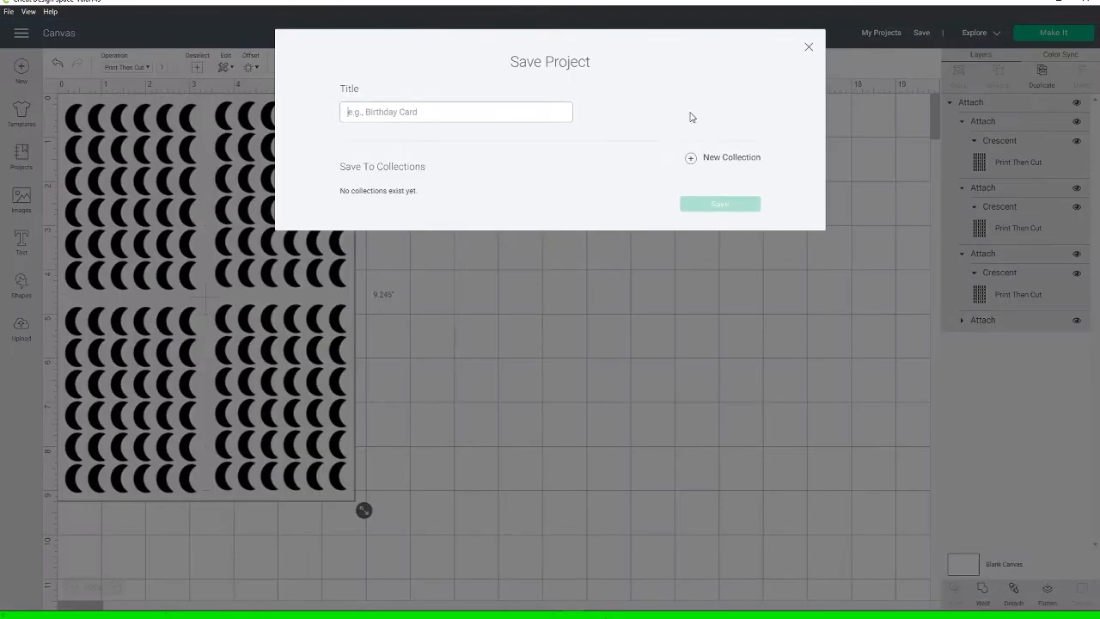
{"action": "type", "text": "crescent moon stic"}
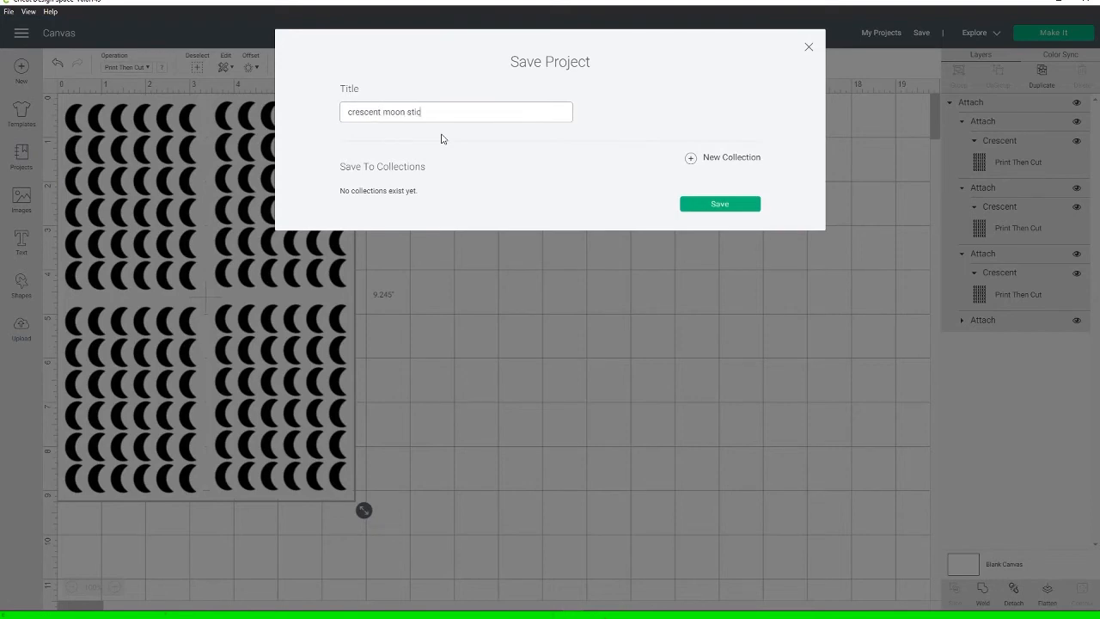
{"action": "type", "text": "kers"}
{"action": "key", "text": "Return"}
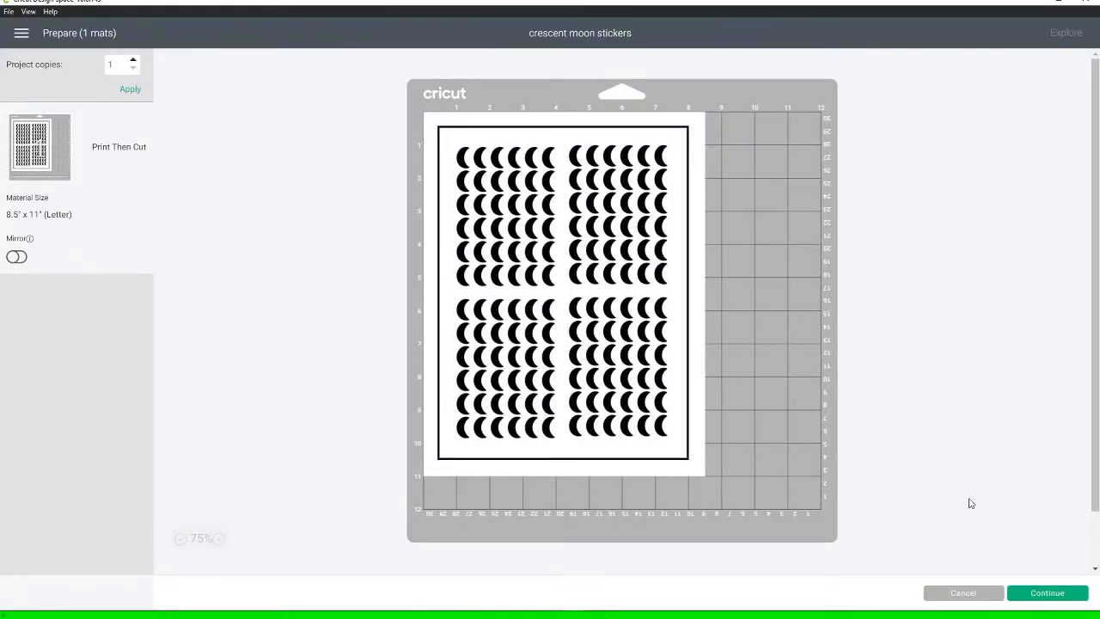
Continue from the mat preview to print setup, disable Add Bleed, enable Use System Dialog, and send the sheet to the printer dialog.
{"action": "left_click", "coordinate": [1037, 589]}
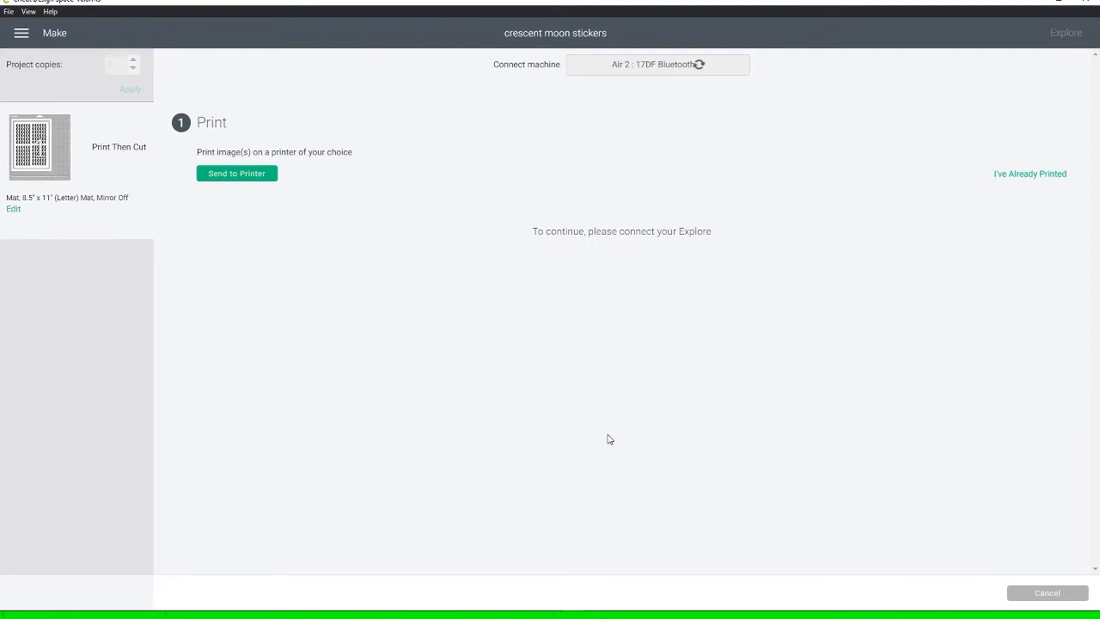
{"action": "left_click", "coordinate": [236, 173]}
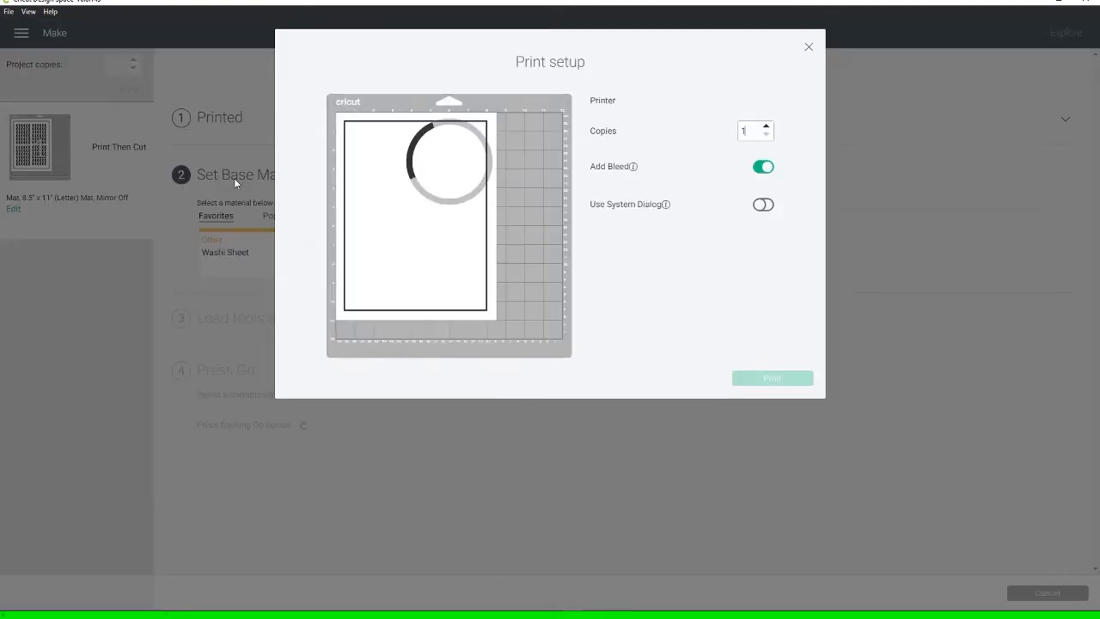
{"action": "left_click", "coordinate": [763, 169]}
{"action": "left_click", "coordinate": [763, 204]}
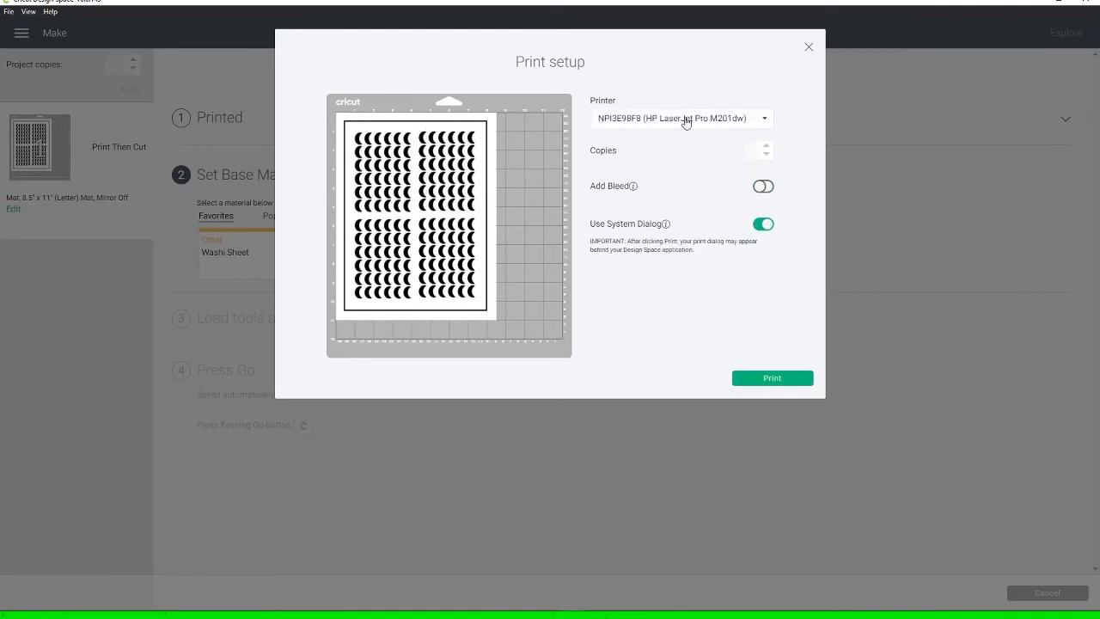
{"action": "left_click", "coordinate": [788, 380]}
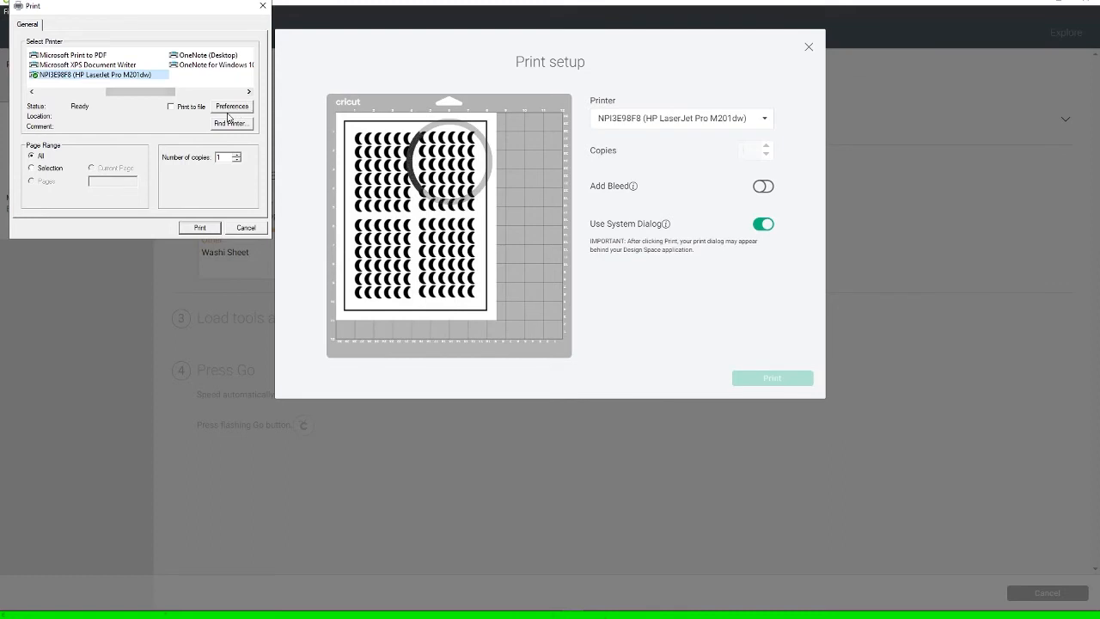
Set the print quality to ProRes 1200 (180 lpi) in the HP LaserJet's printing preferences.
{"action": "left_click", "coordinate": [232, 106]}
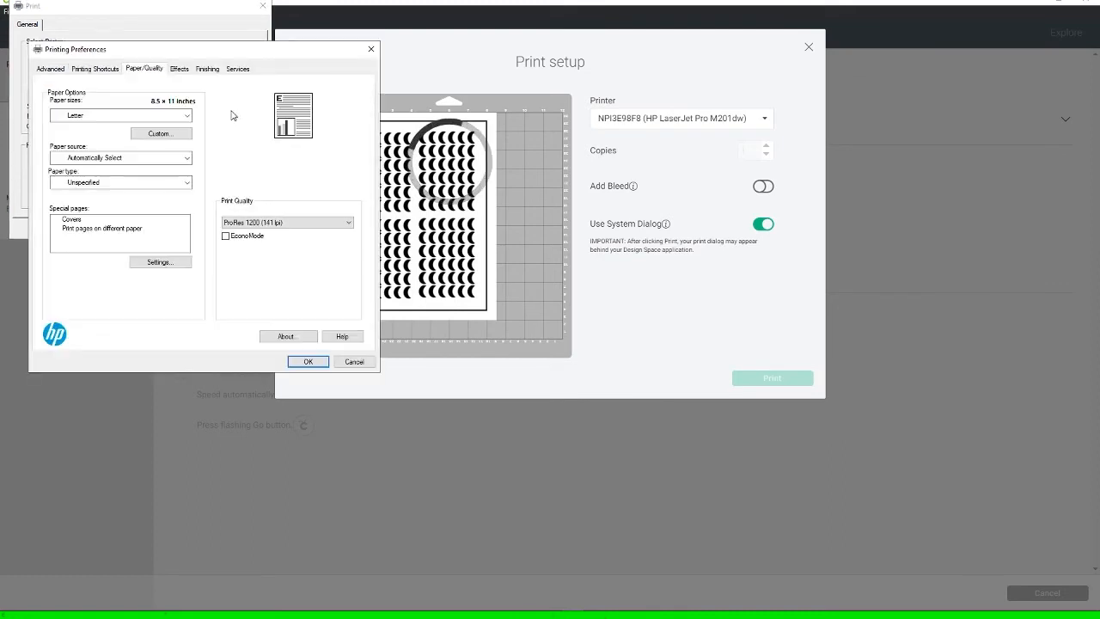
{"action": "left_click", "coordinate": [291, 222]}
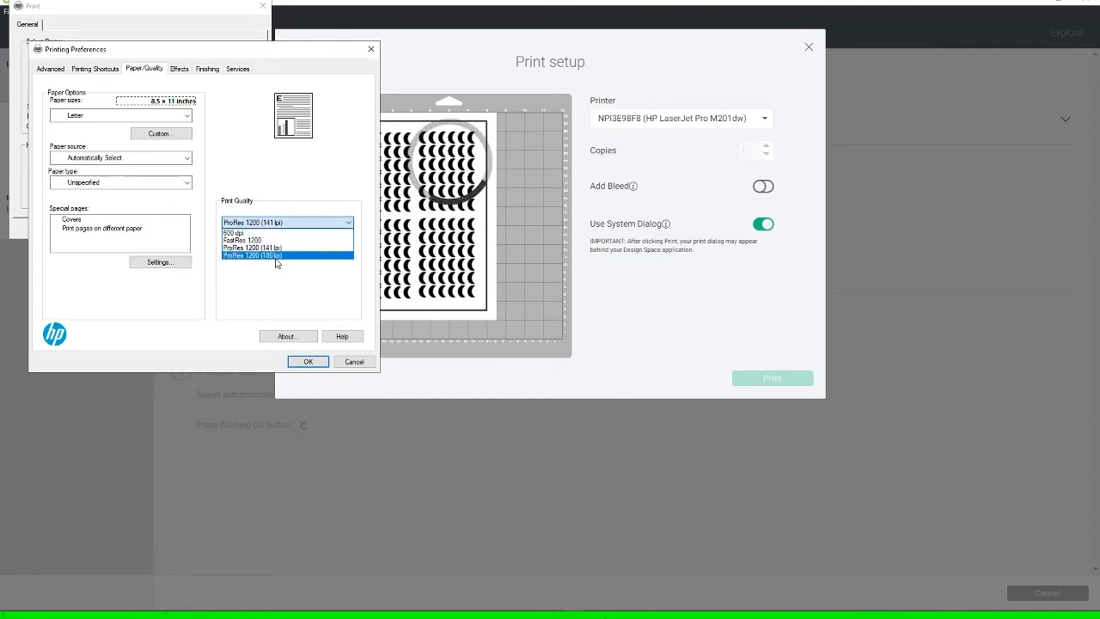
{"action": "left_click", "coordinate": [276, 256]}
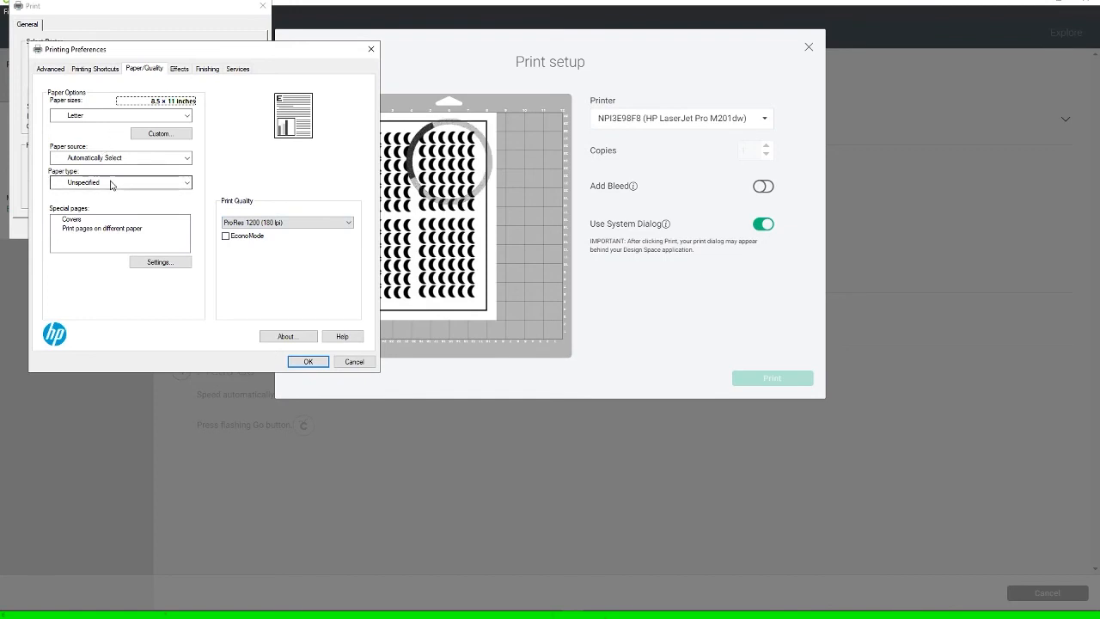
Set the paper type to Labels, accept the printing preferences, and print the sticker sheet.
{"action": "left_click", "coordinate": [111, 183]}
{"action": "left_click", "coordinate": [113, 212]}
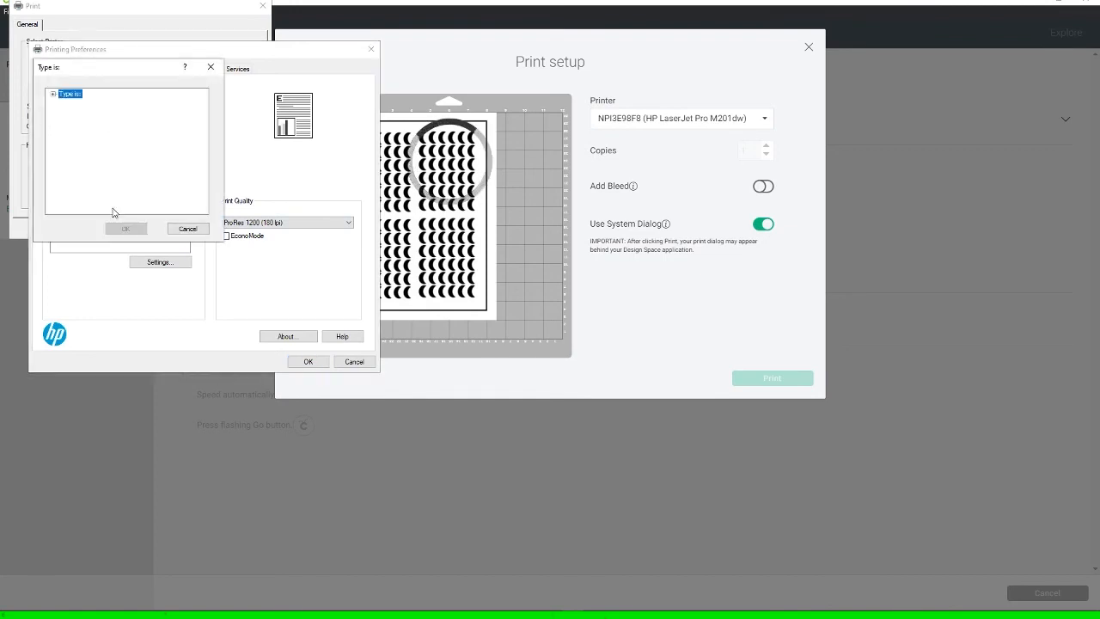
{"action": "left_click", "coordinate": [53, 93]}
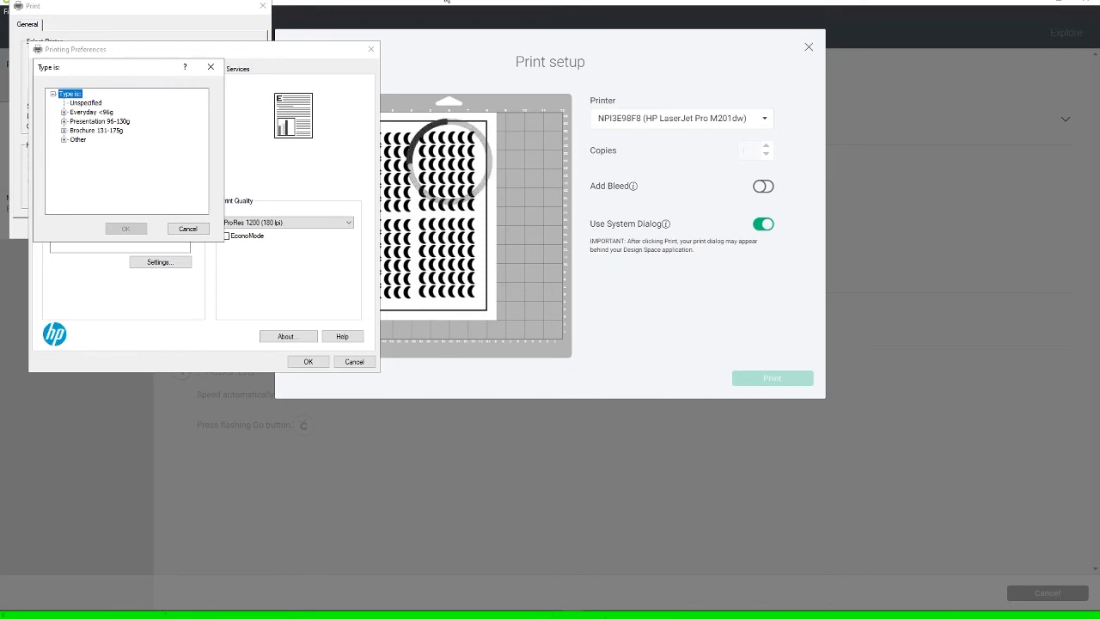
{"action": "left_click", "coordinate": [81, 113]}
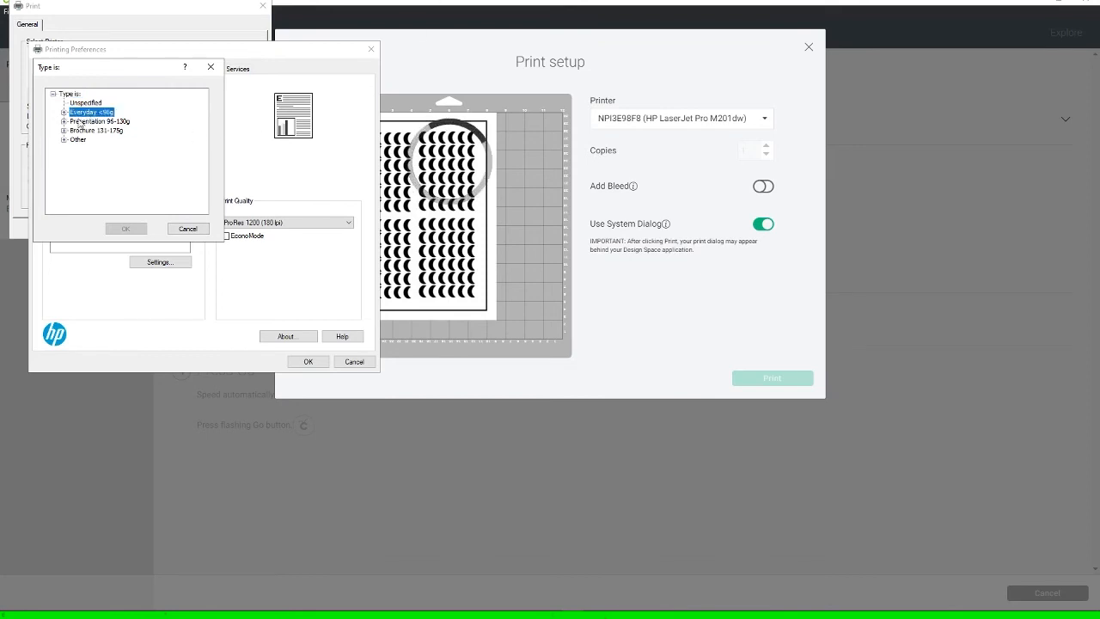
{"action": "left_click", "coordinate": [64, 139]}
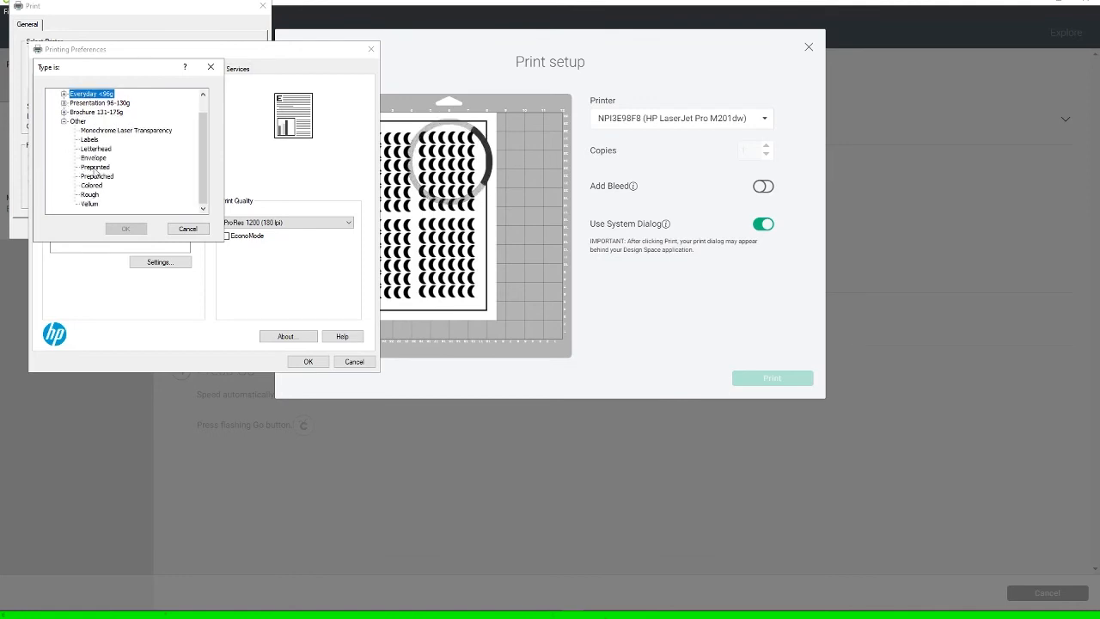
{"action": "left_click", "coordinate": [90, 140]}
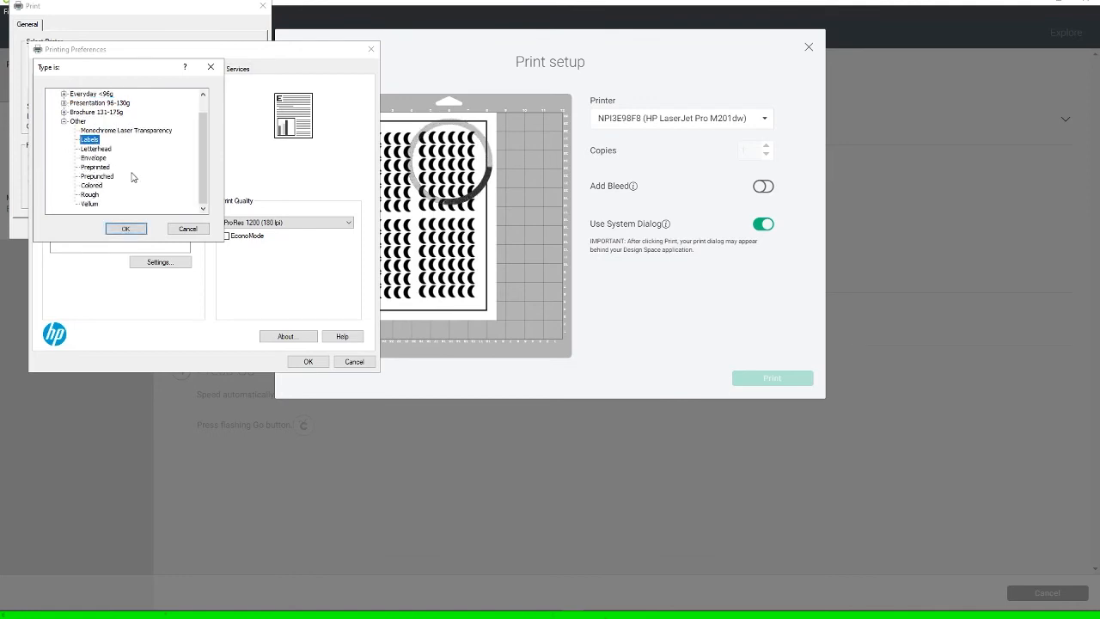
{"action": "left_click", "coordinate": [126, 228]}
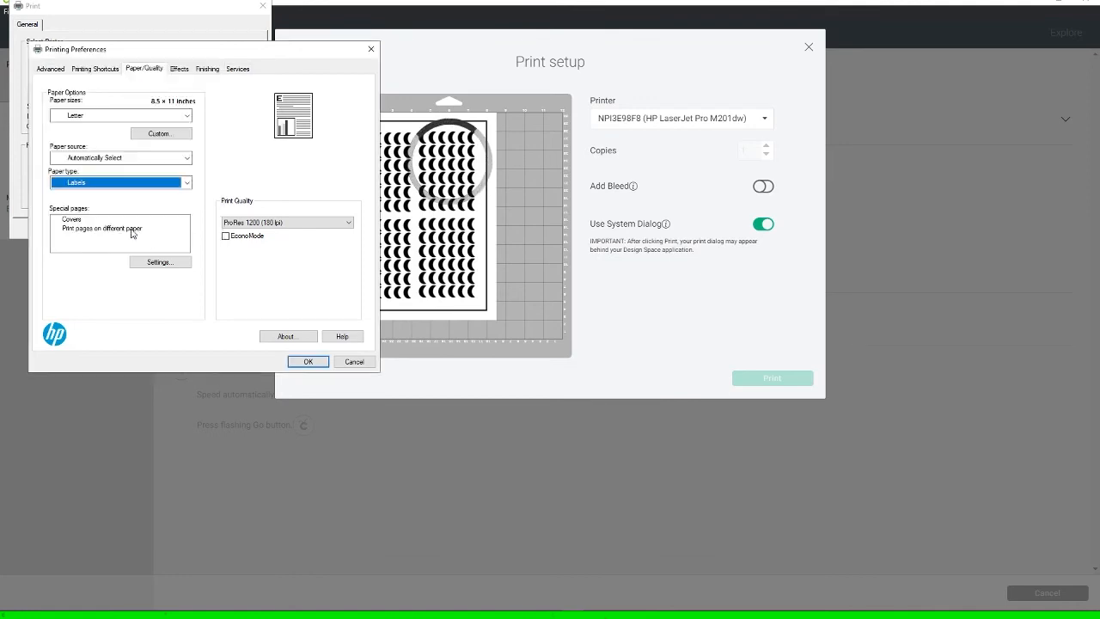
{"action": "left_click", "coordinate": [305, 360]}
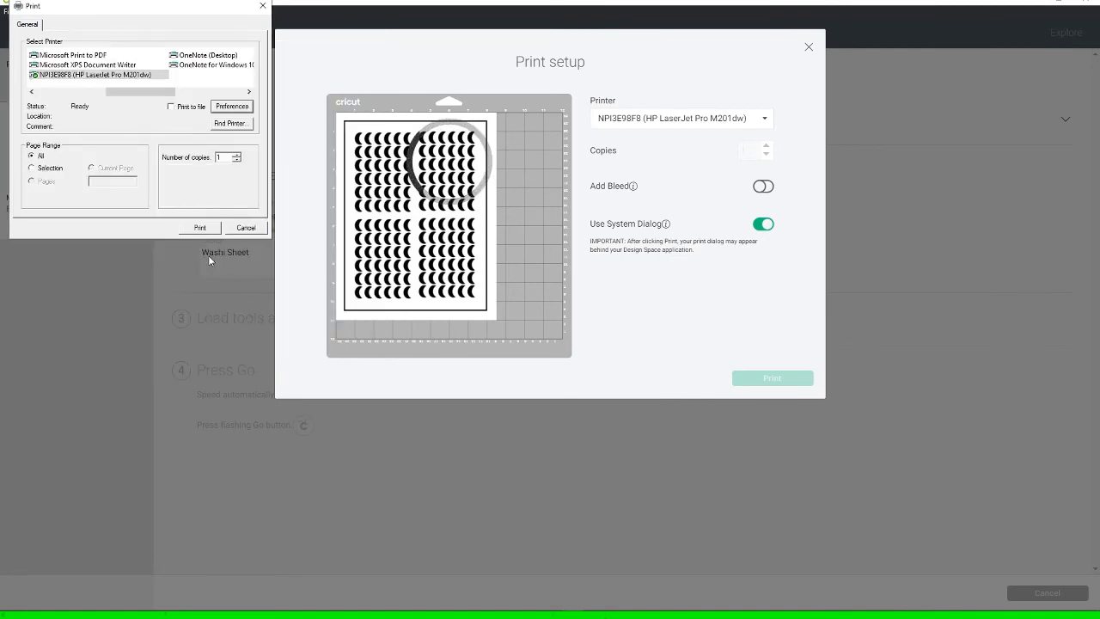
{"action": "left_click", "coordinate": [200, 229]}
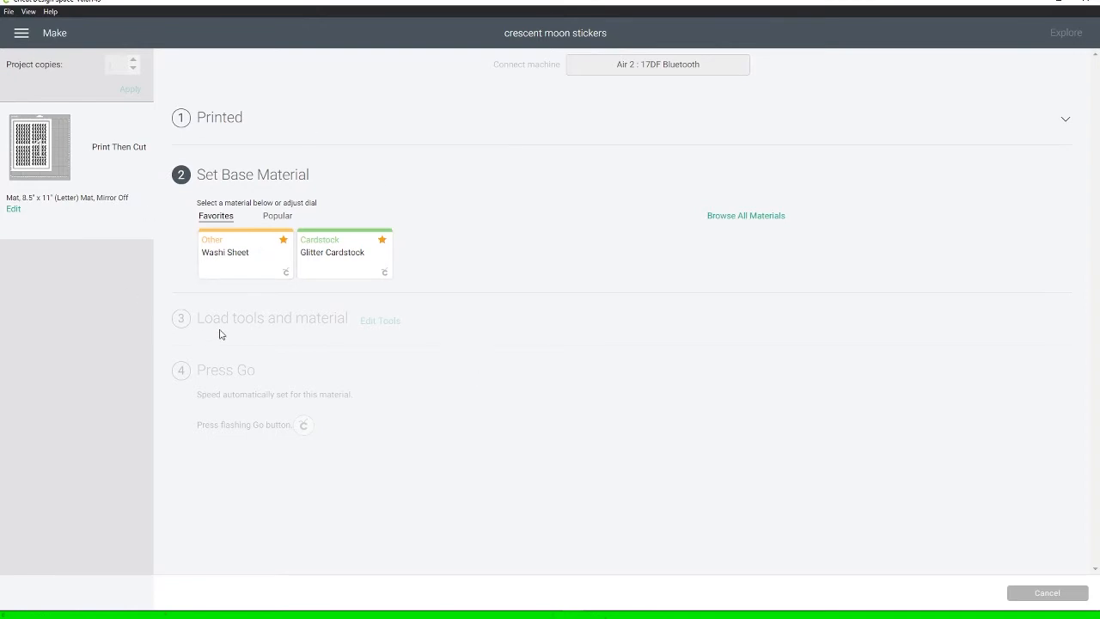
Choose Washi Sheet as the base material, and search the full list of compatible materials for "washi".
{"action": "left_click", "coordinate": [247, 258]}
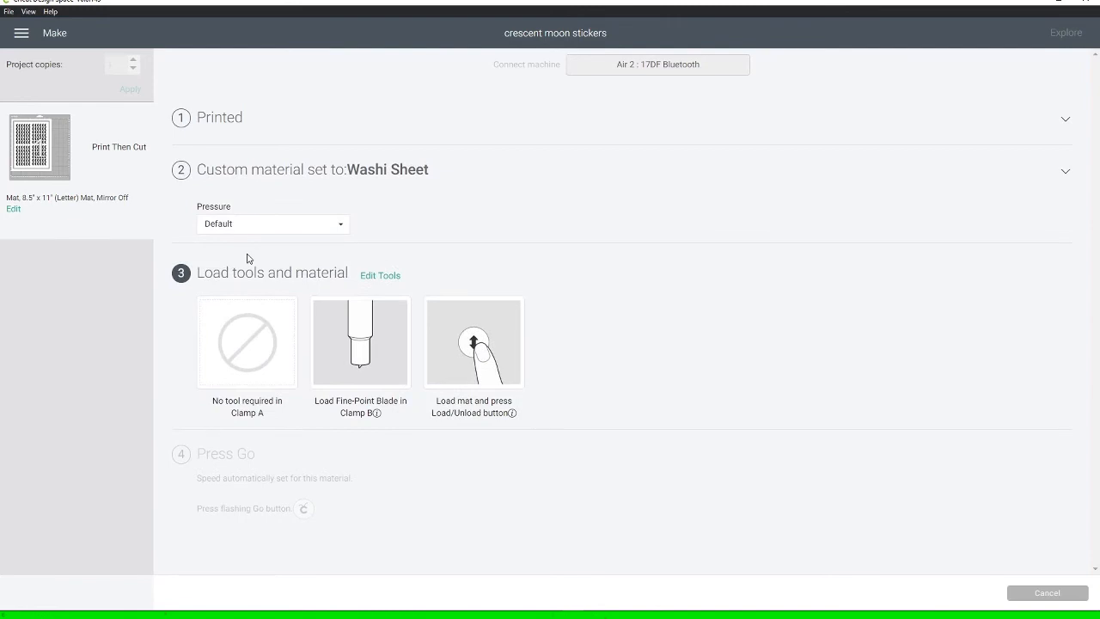
{"action": "left_click", "coordinate": [354, 171]}
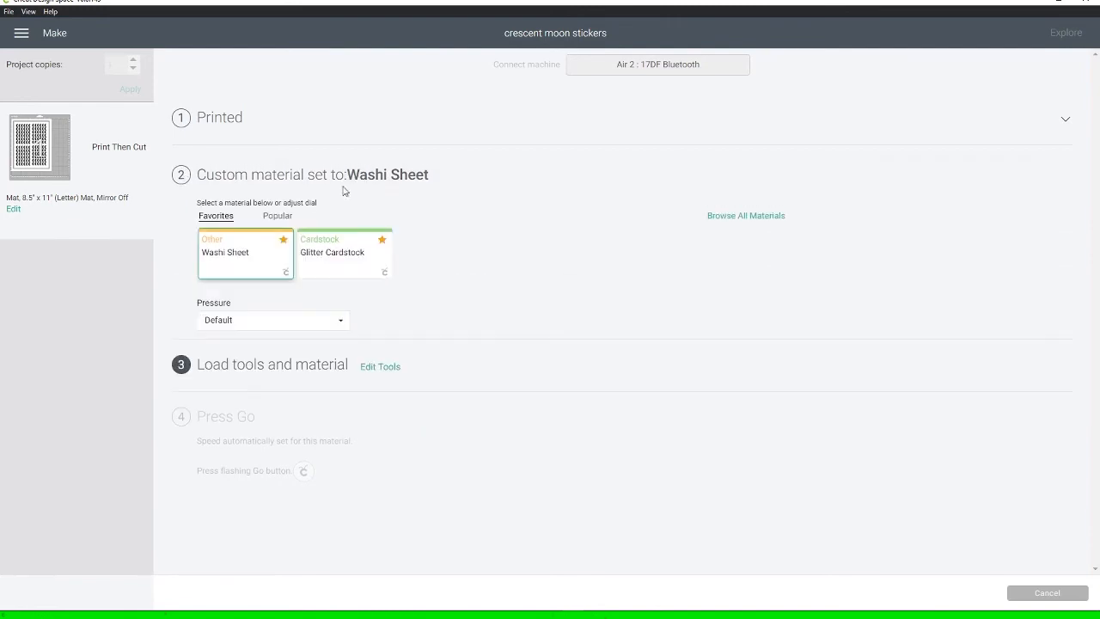
{"action": "left_click", "coordinate": [734, 217]}
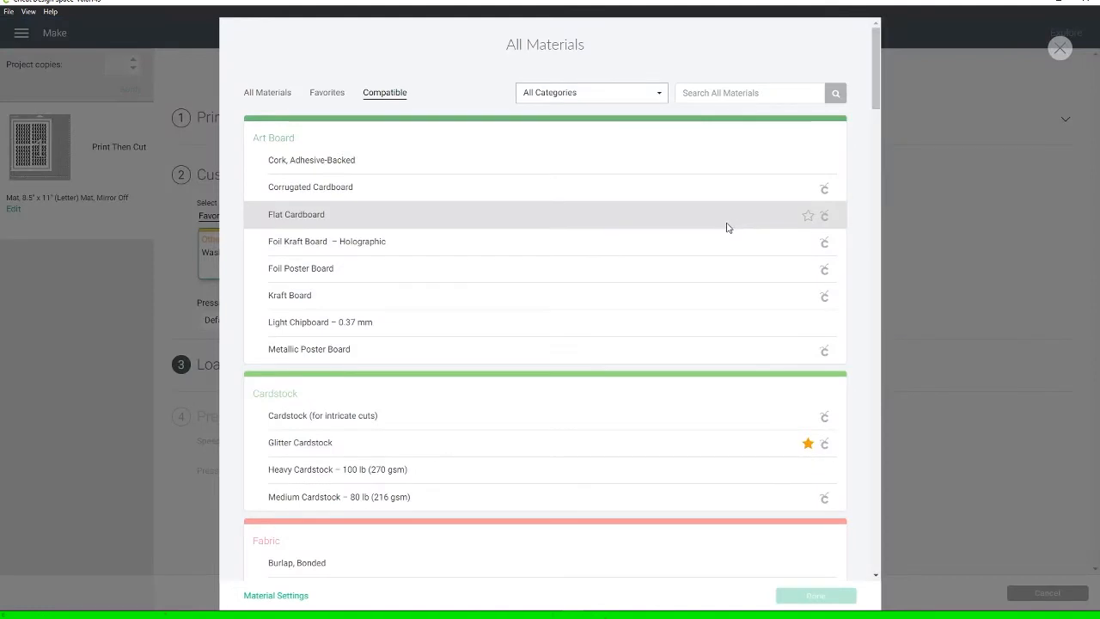
{"action": "left_click", "coordinate": [679, 101]}
{"action": "type", "text": "washi"}
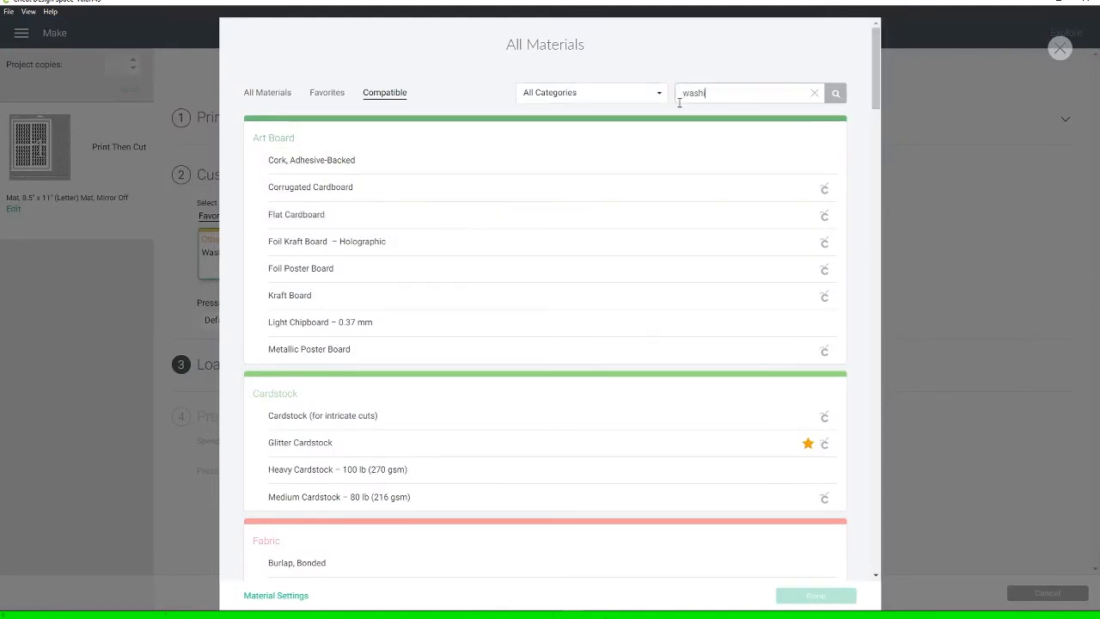
{"action": "left_click", "coordinate": [834, 92]}
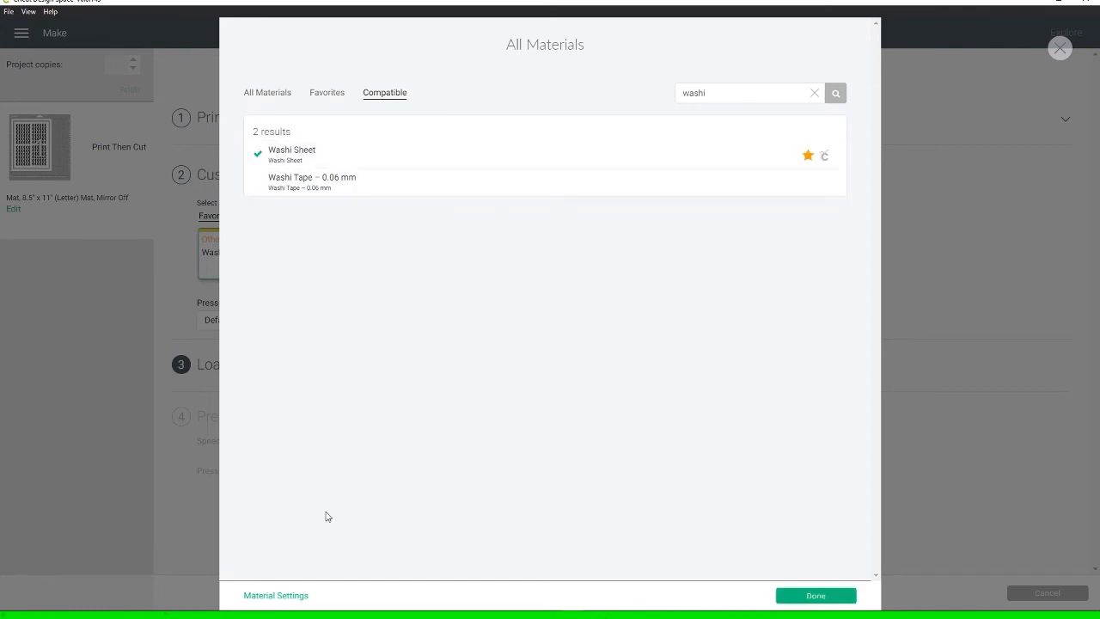
Check the washi entries in the custom materials' cut settings, and set the base material to Washi Sheet from the favorites.
{"action": "left_click", "coordinate": [283, 596]}
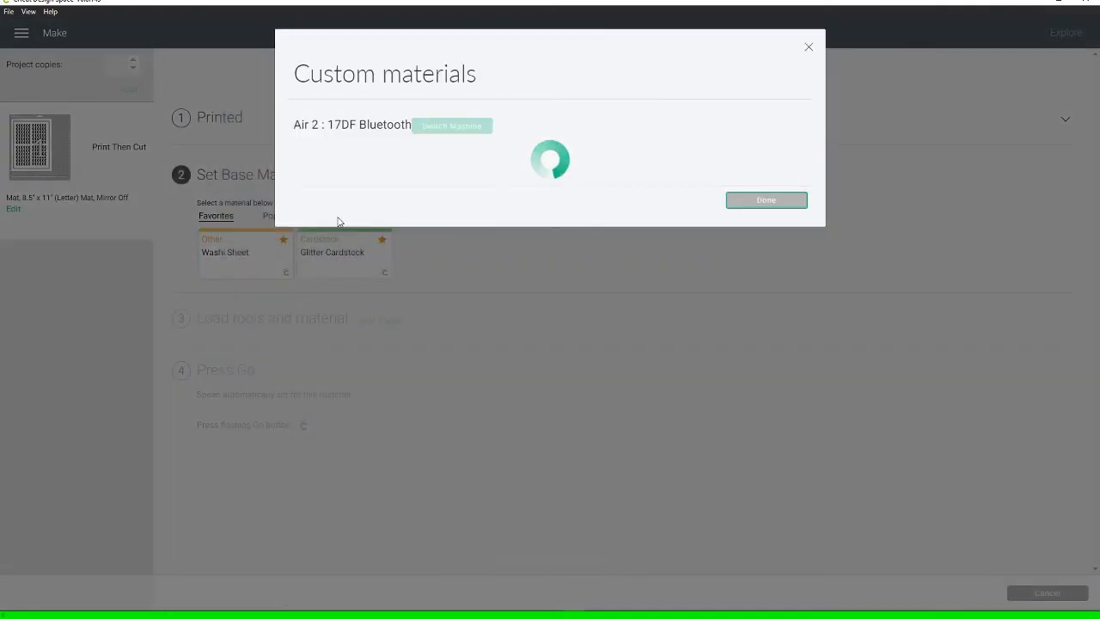
{"action": "scroll", "coordinate": [451, 233], "scroll_direction": "down", "scroll_amount": 20}
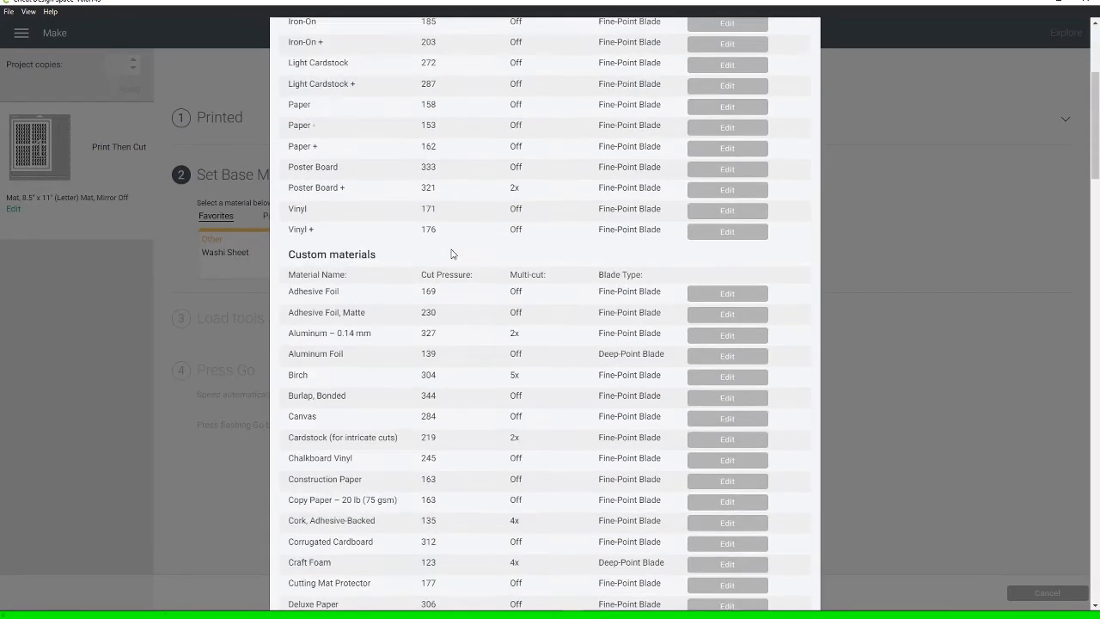
{"action": "scroll", "coordinate": [432, 399], "scroll_direction": "down", "scroll_amount": 3}
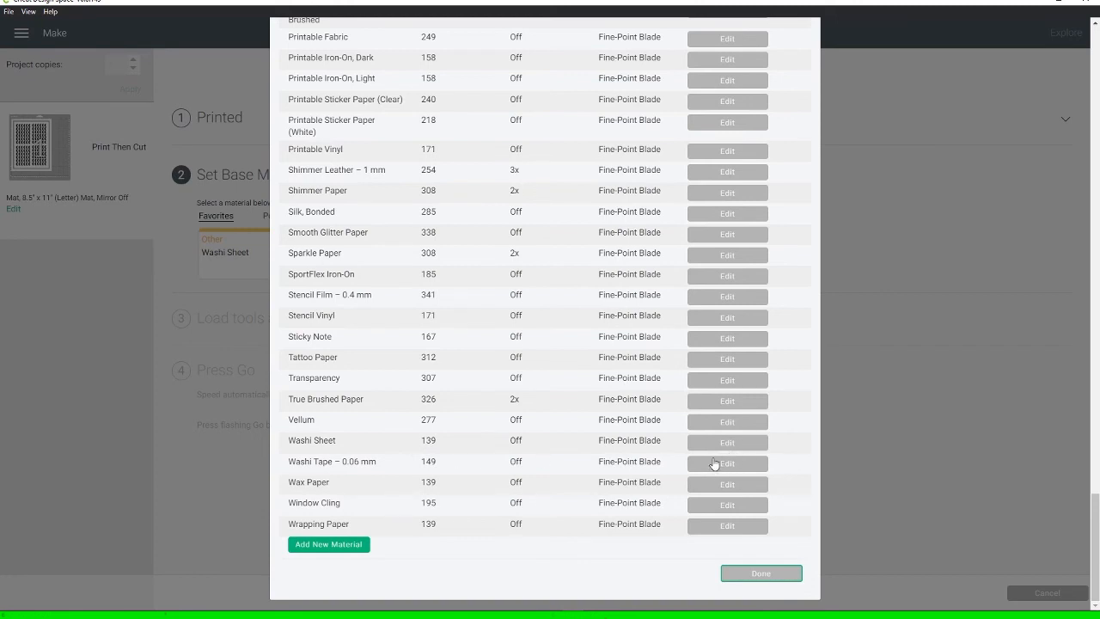
{"action": "left_click", "coordinate": [756, 574]}
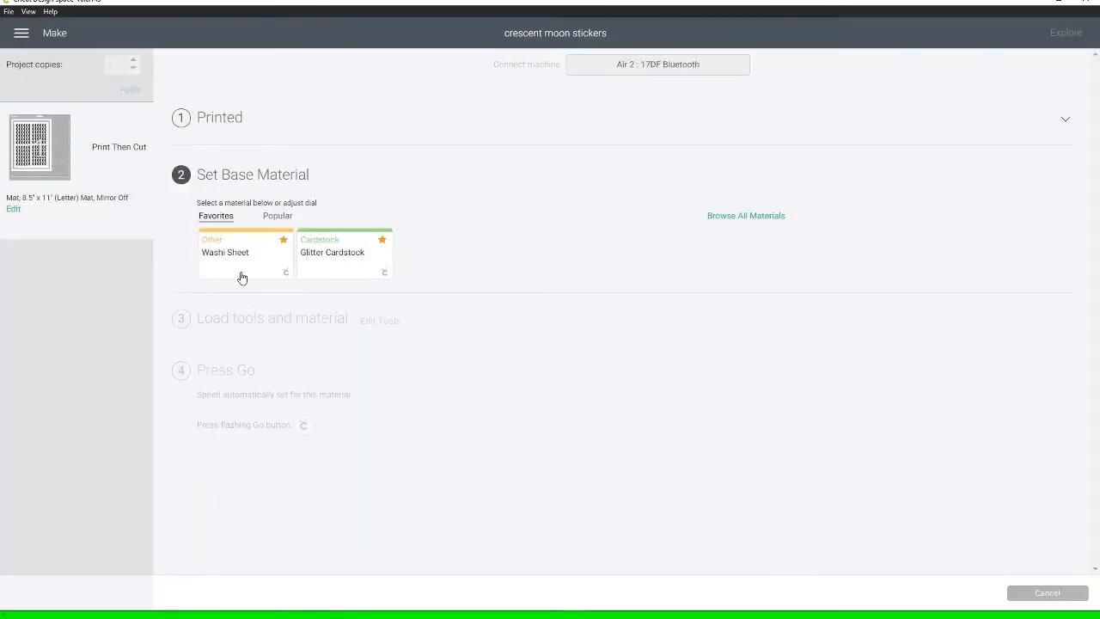
{"action": "left_click", "coordinate": [243, 277]}
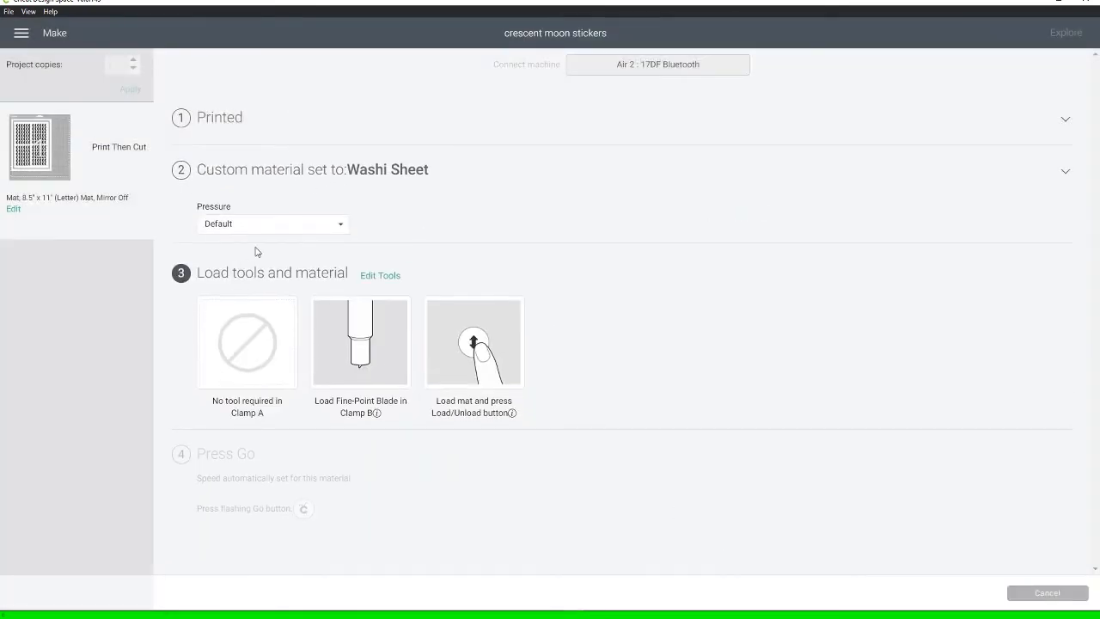